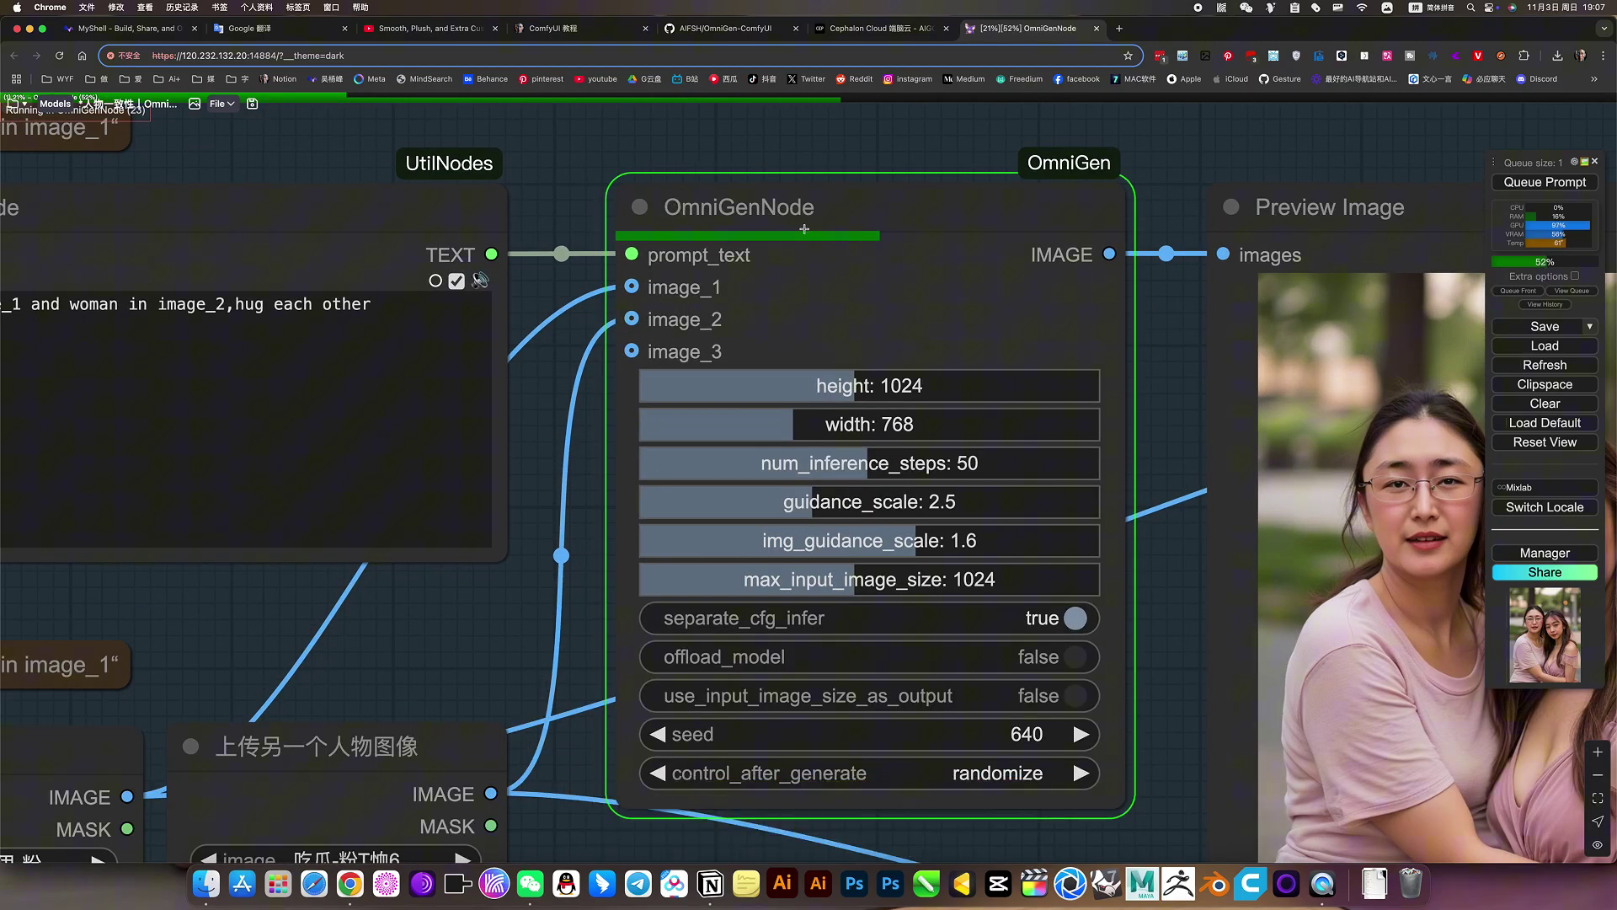
Examine the OmniGenNode's image inputs and settings together with the two uploaded reference portraits.
scroll(686, 232, down, 5)
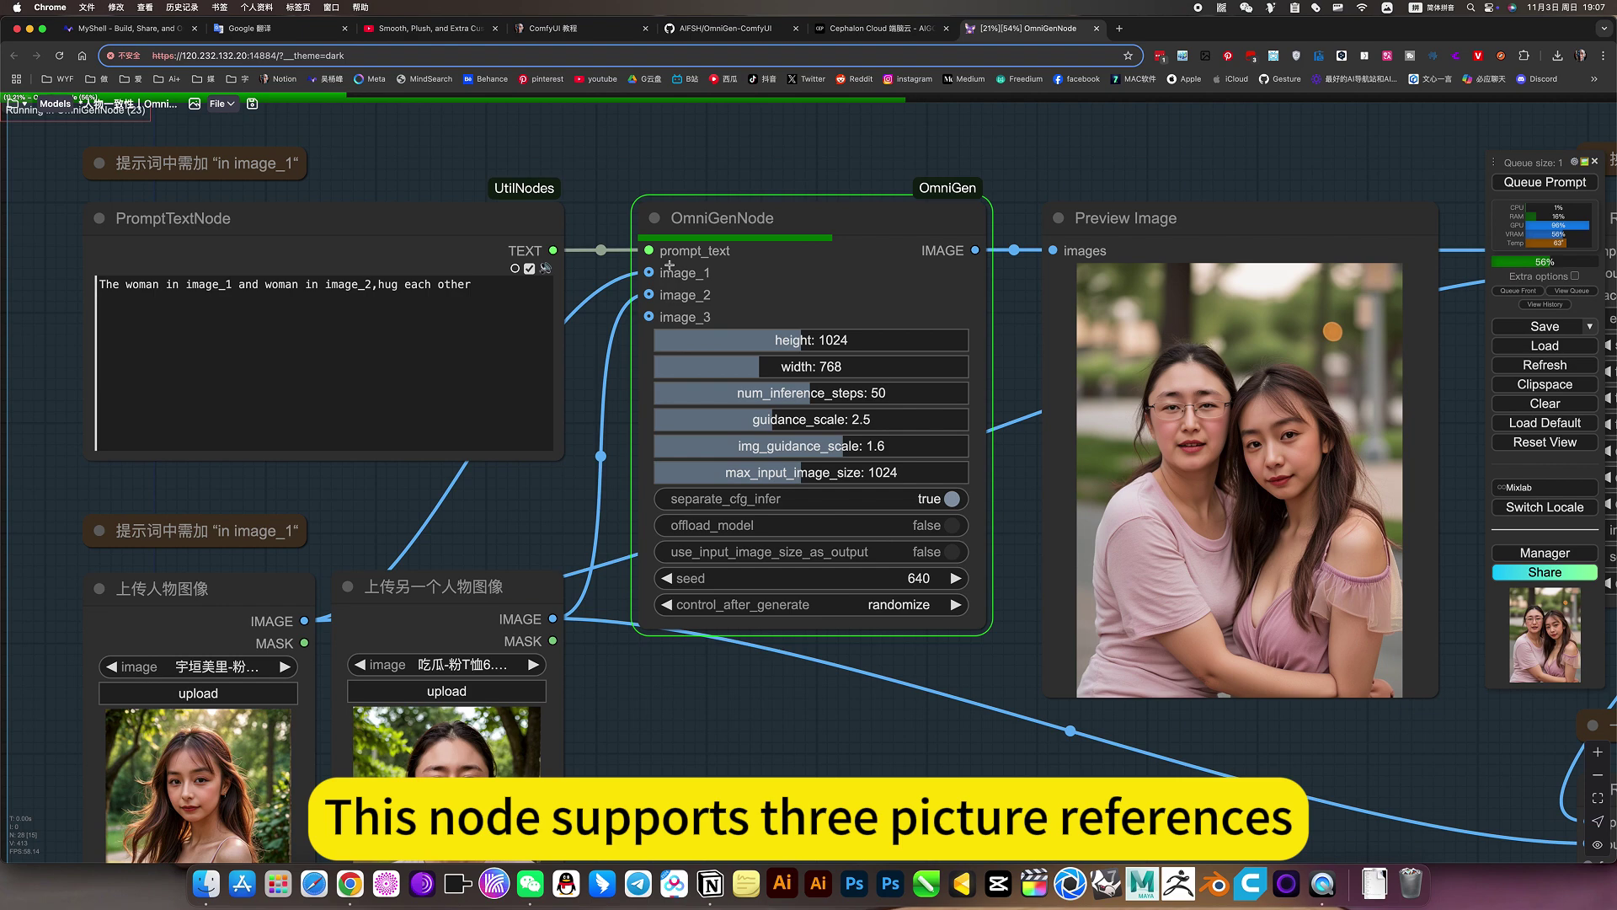
scroll(668, 319, up, 6)
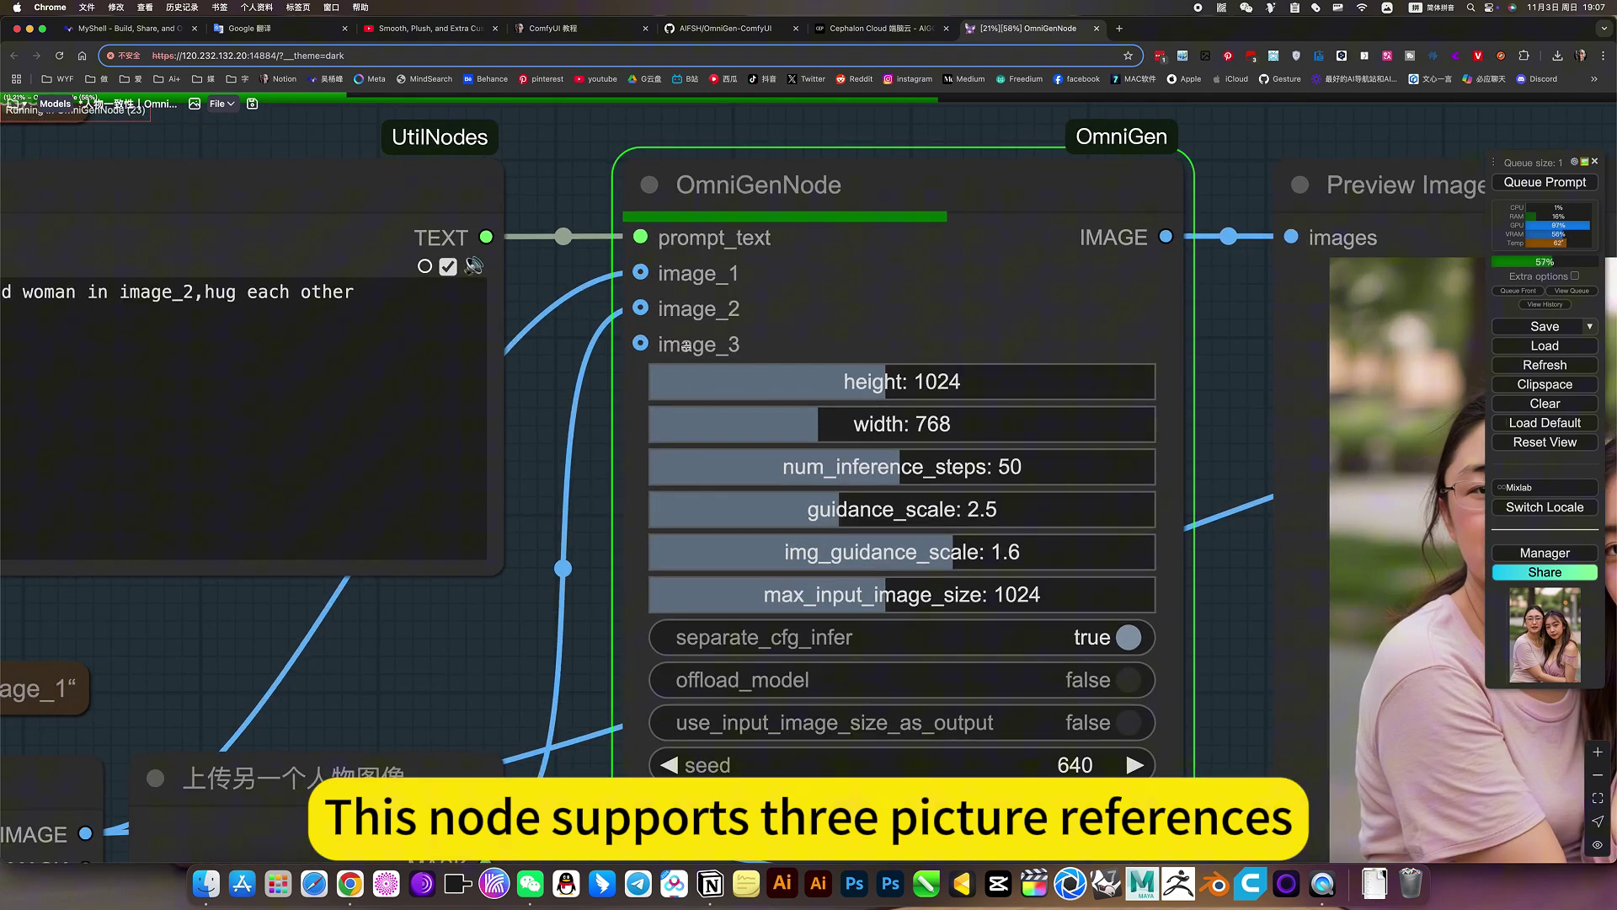
scroll(686, 345, down, 5)
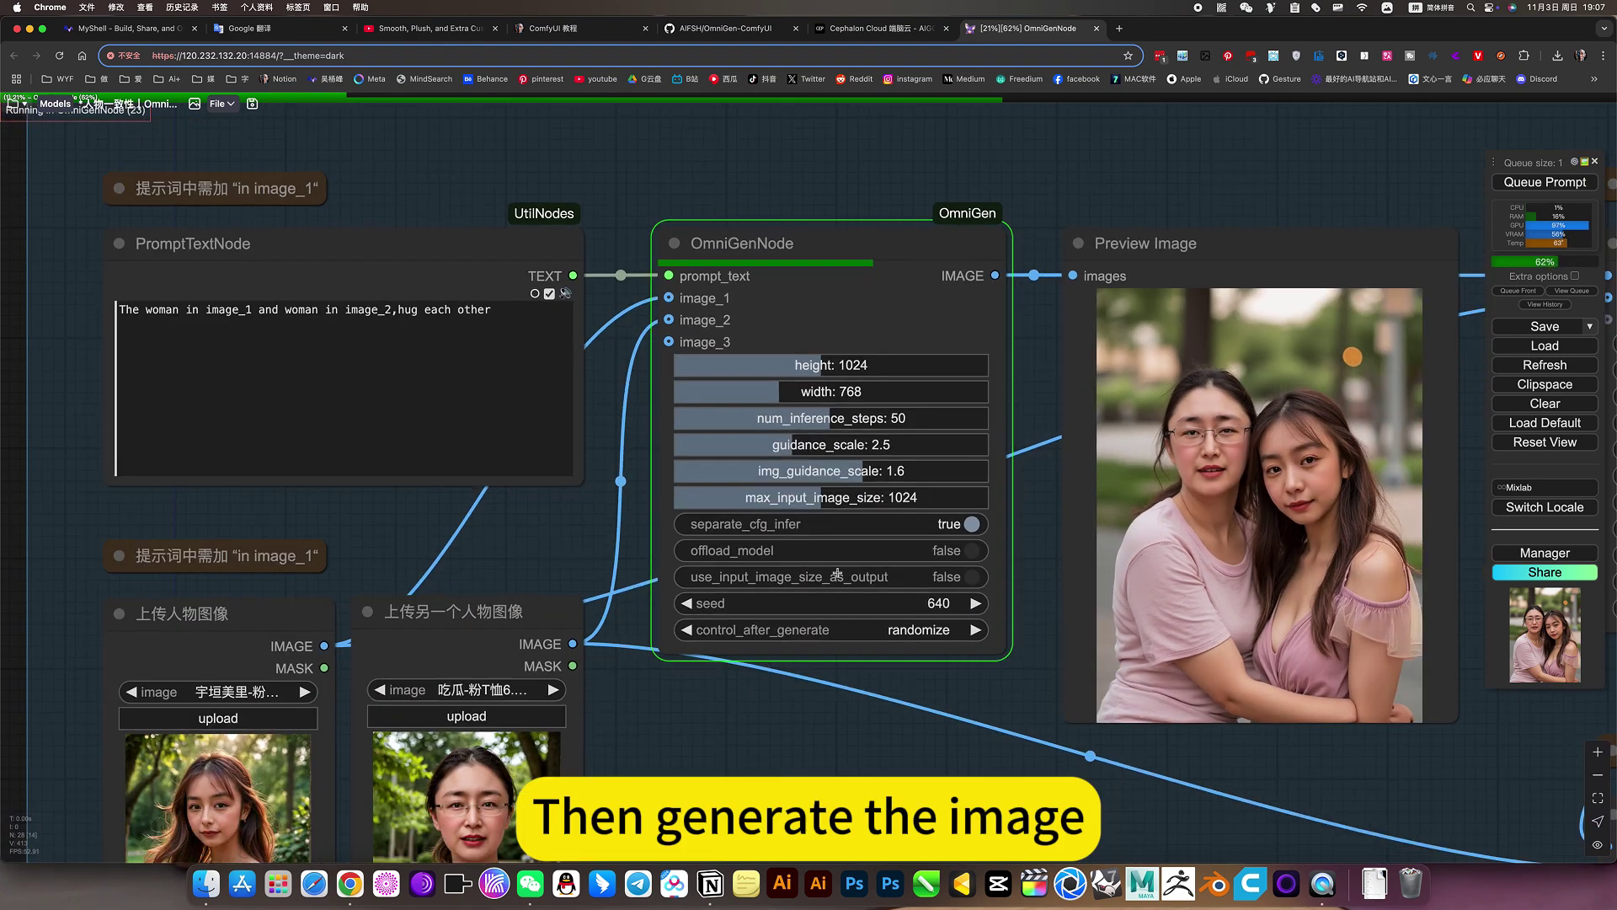
drag(830, 732, 829, 709)
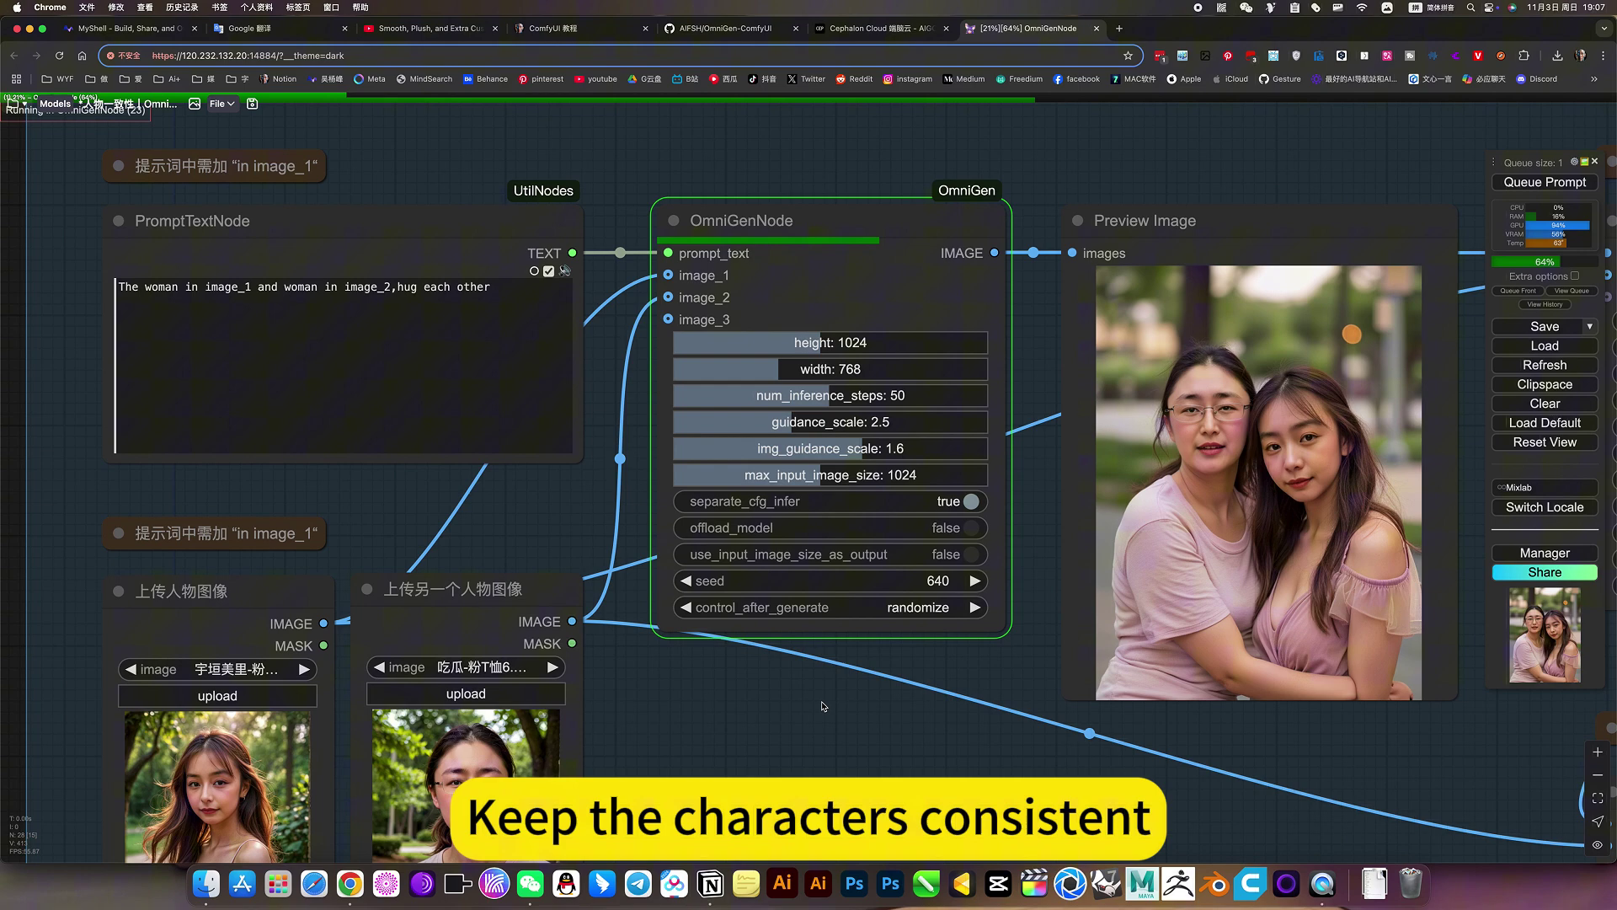
drag(741, 754, 957, 454)
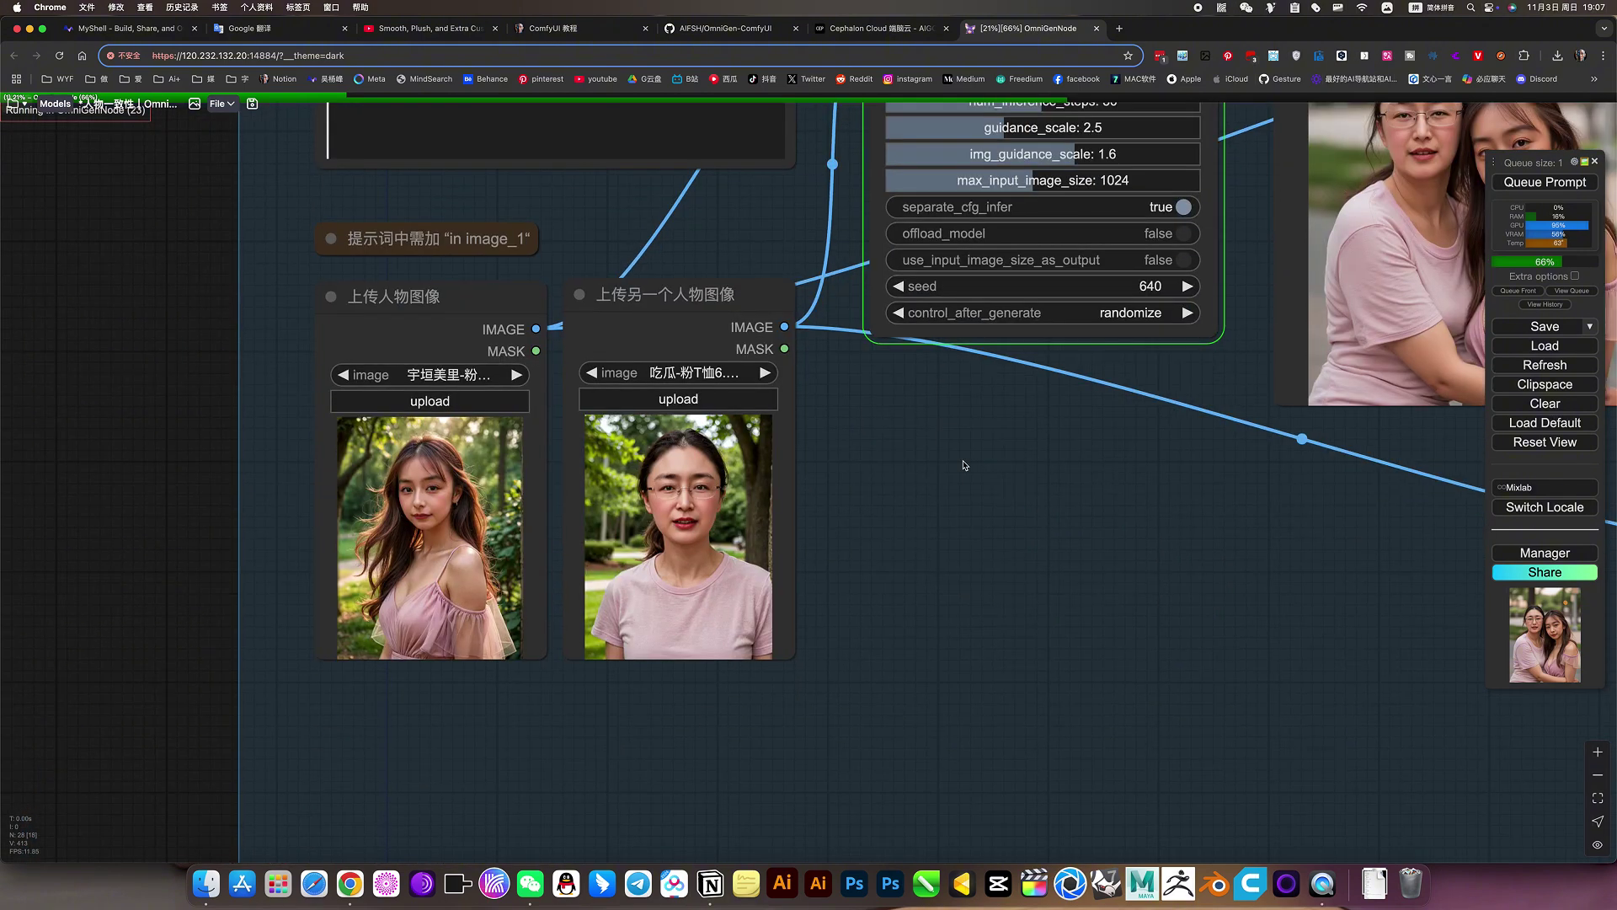
scroll(742, 515, up, 5)
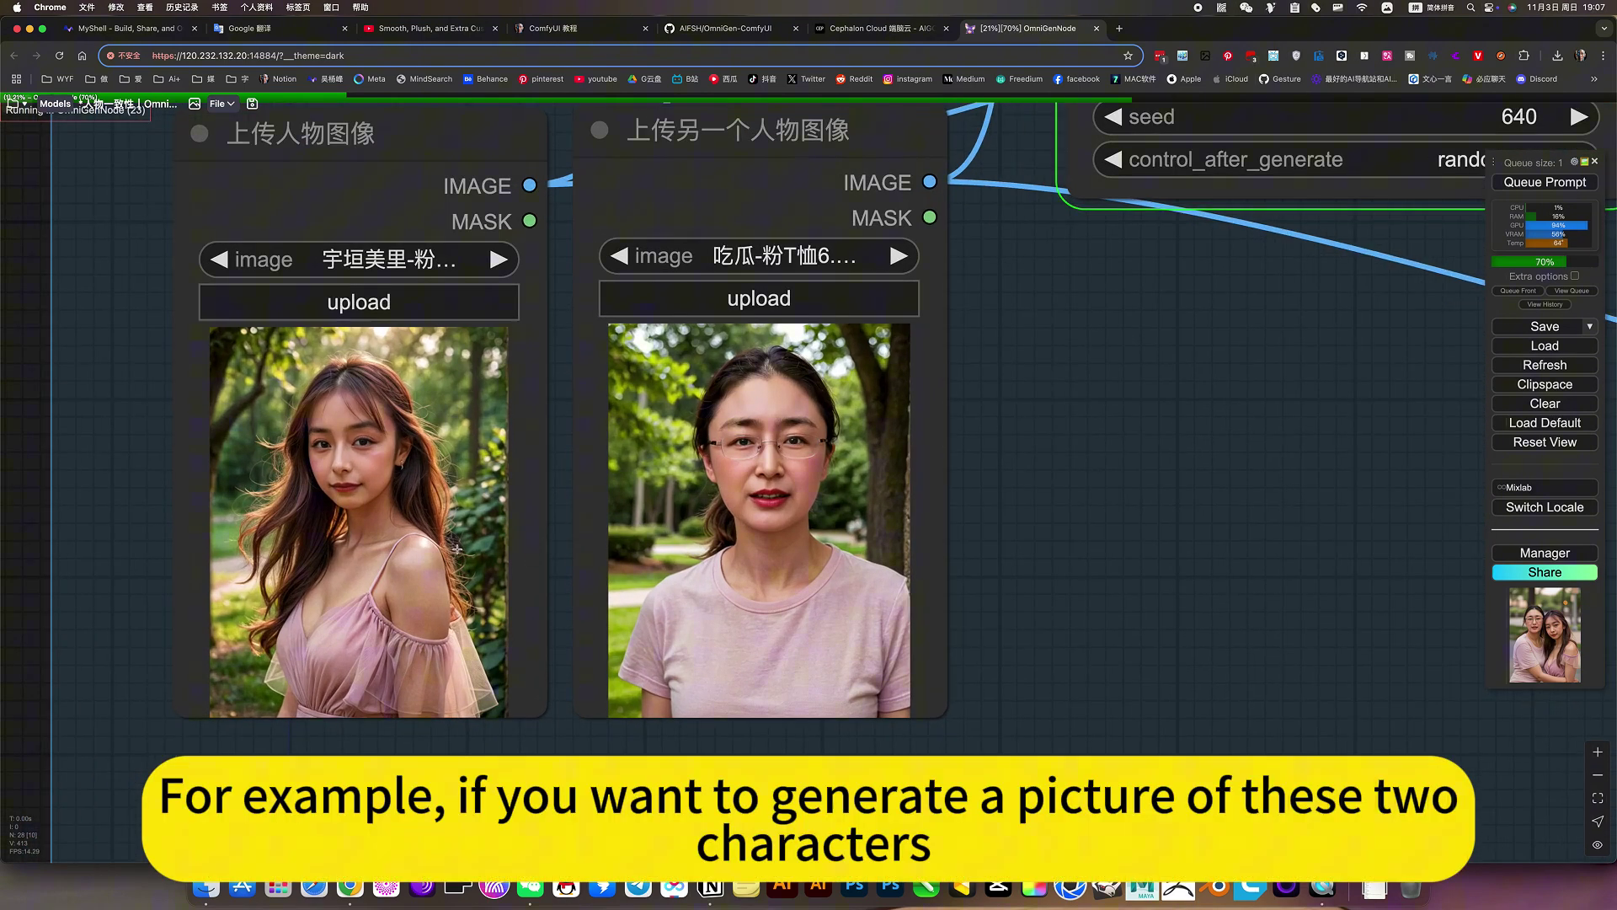
scroll(1059, 541, down, 10)
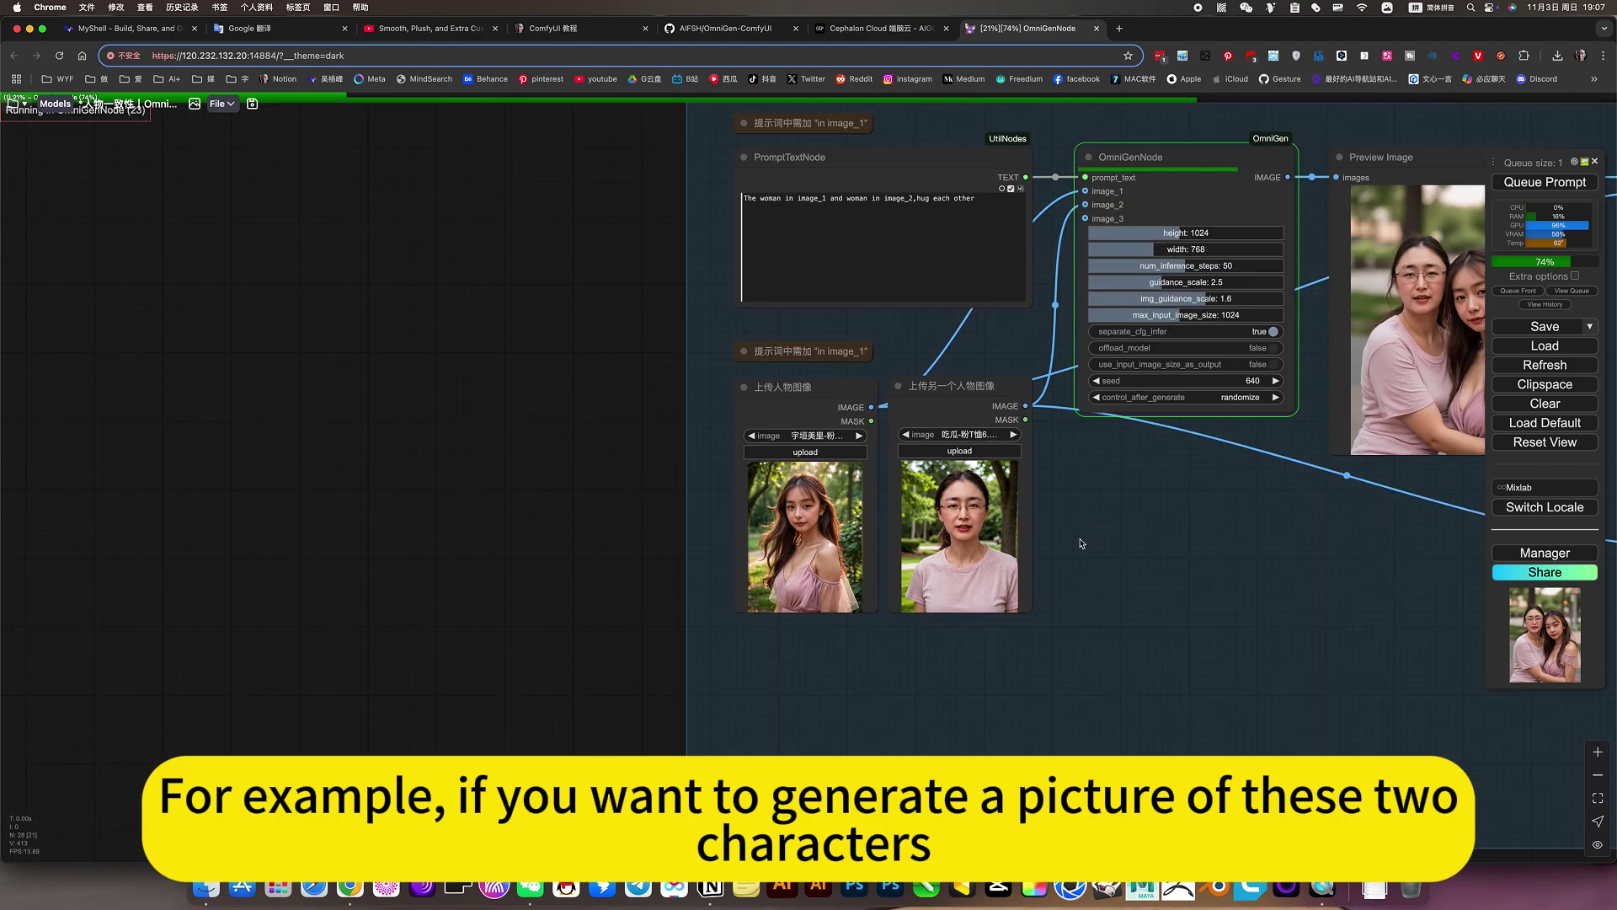
Compare the preview image with the reference portraits and review the OmniGenNode's generation parameters.
drag(1083, 544, 825, 643)
scroll(1213, 463, up, 5)
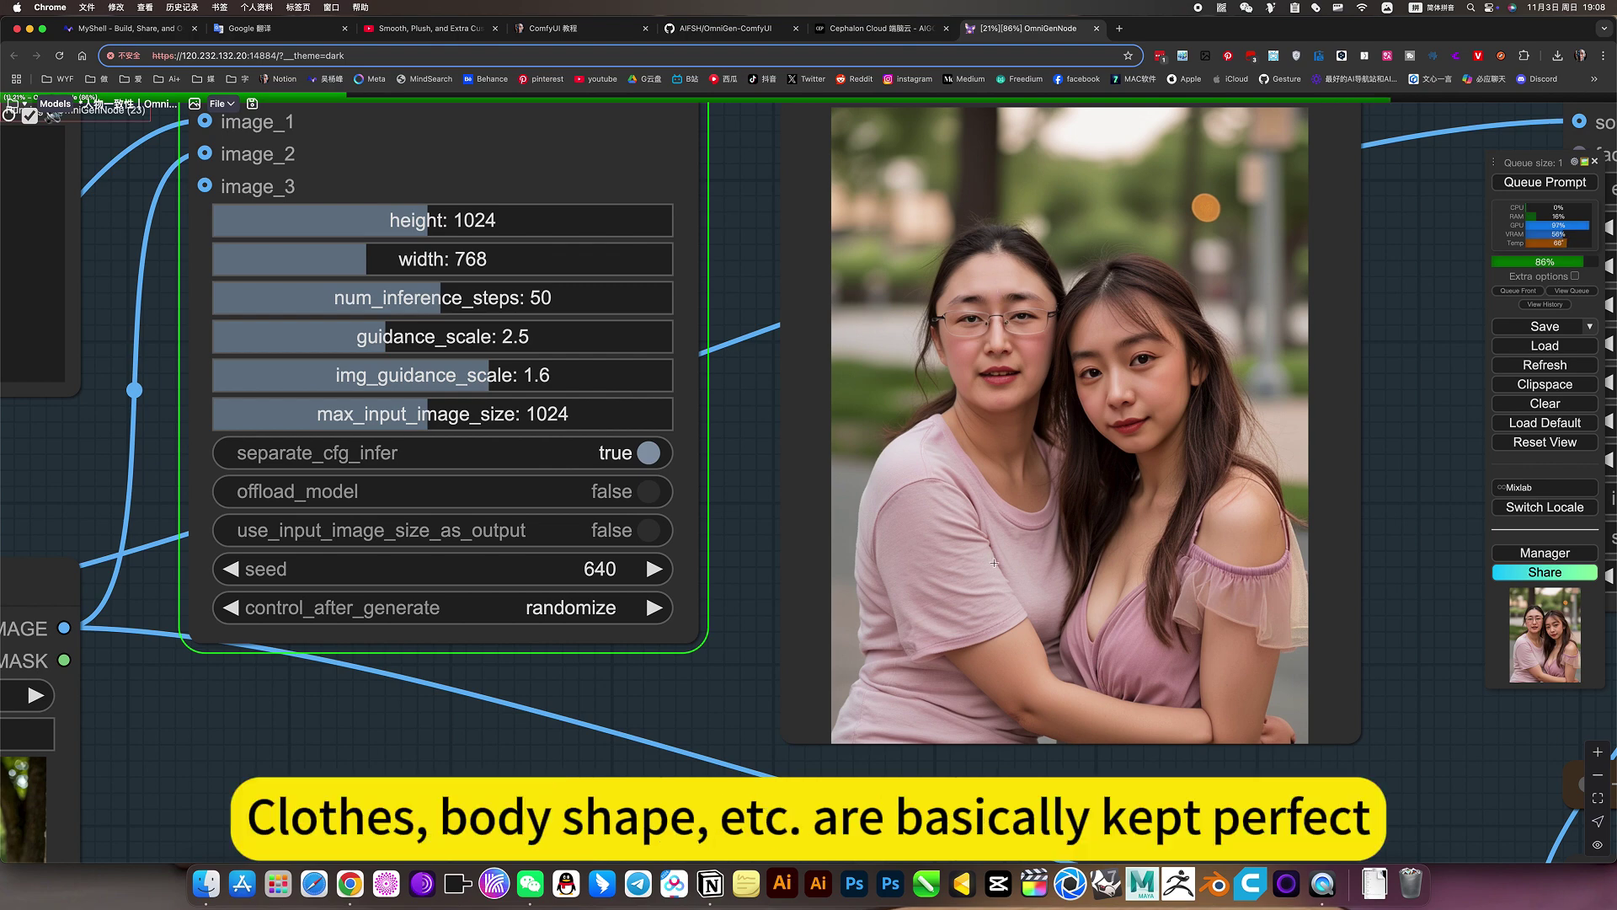
scroll(1204, 538, down, 5)
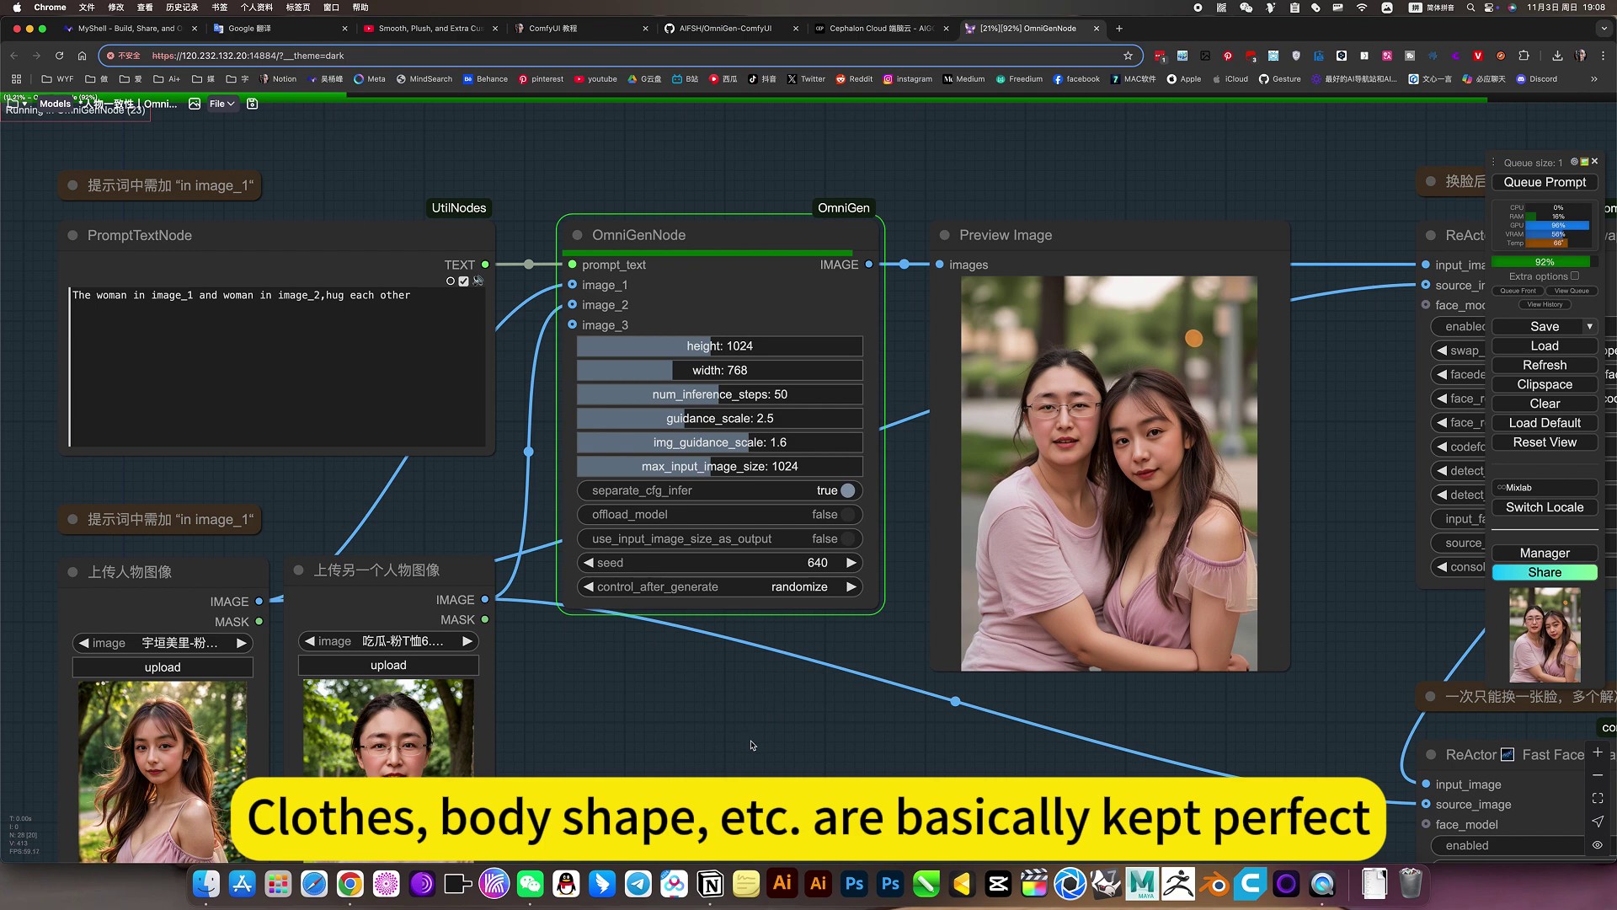
drag(752, 745, 1049, 522)
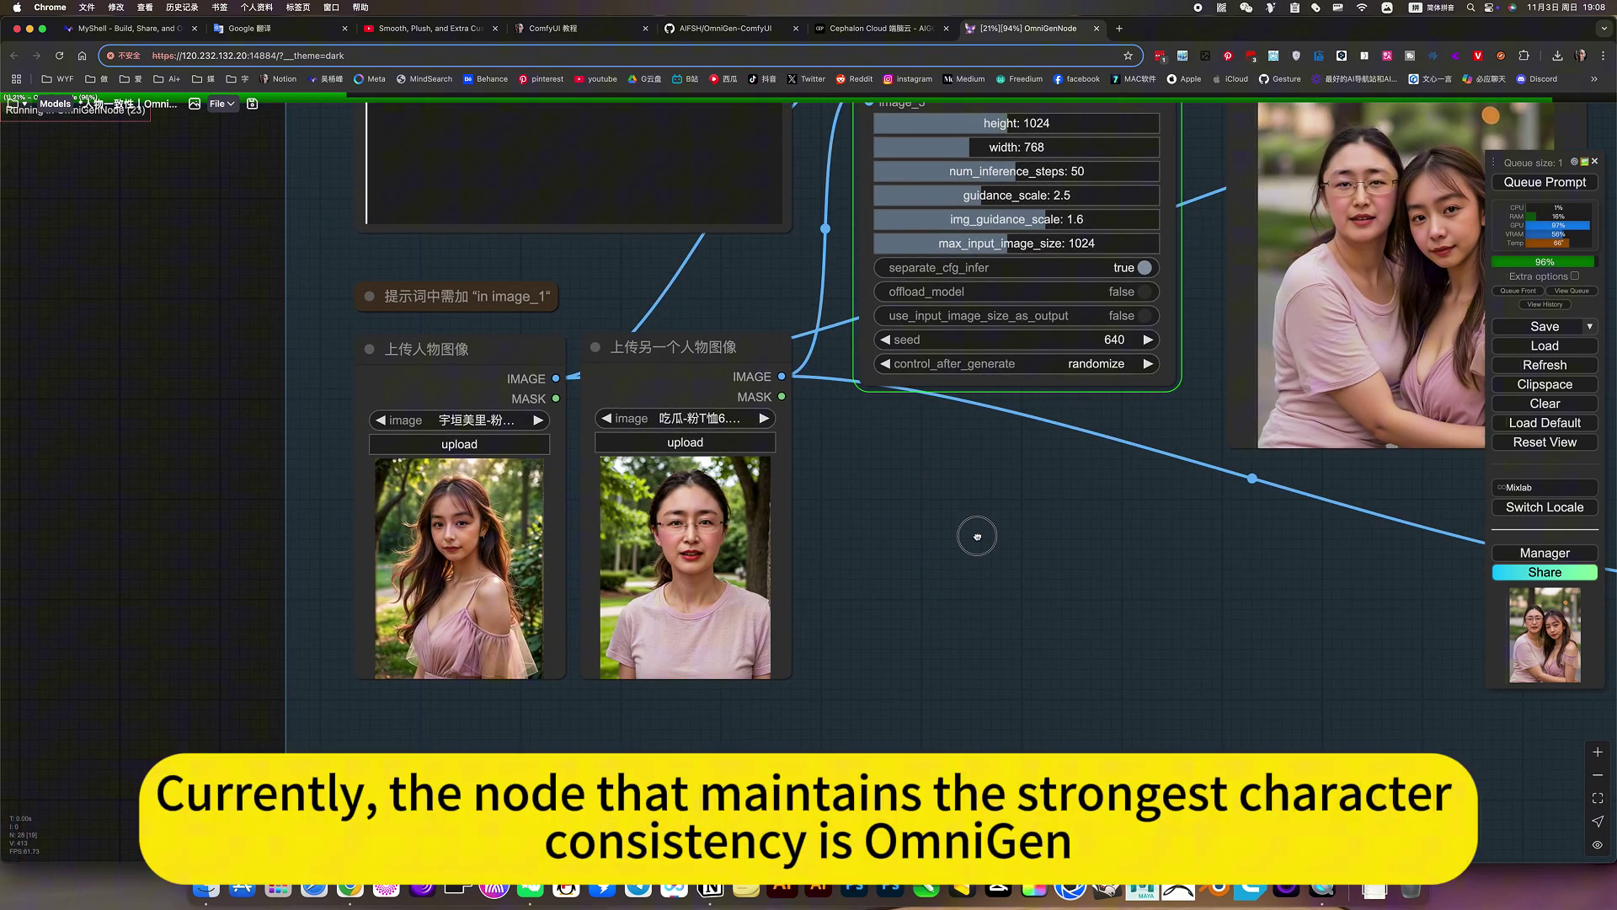
scroll(761, 615, down, 5)
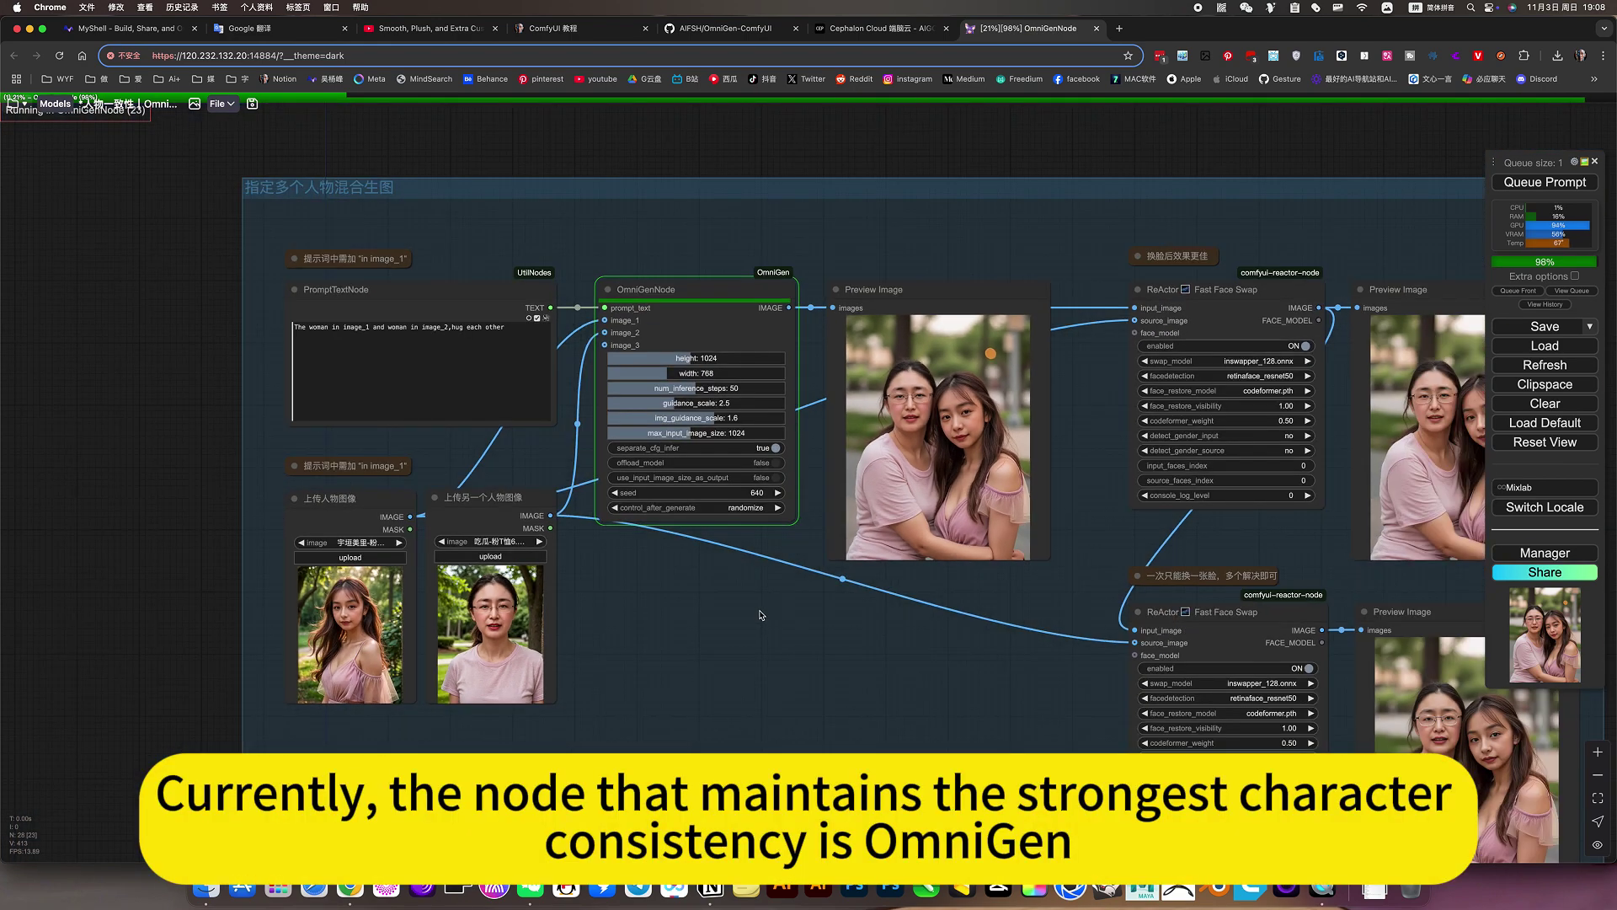
scroll(679, 573, up, 5)
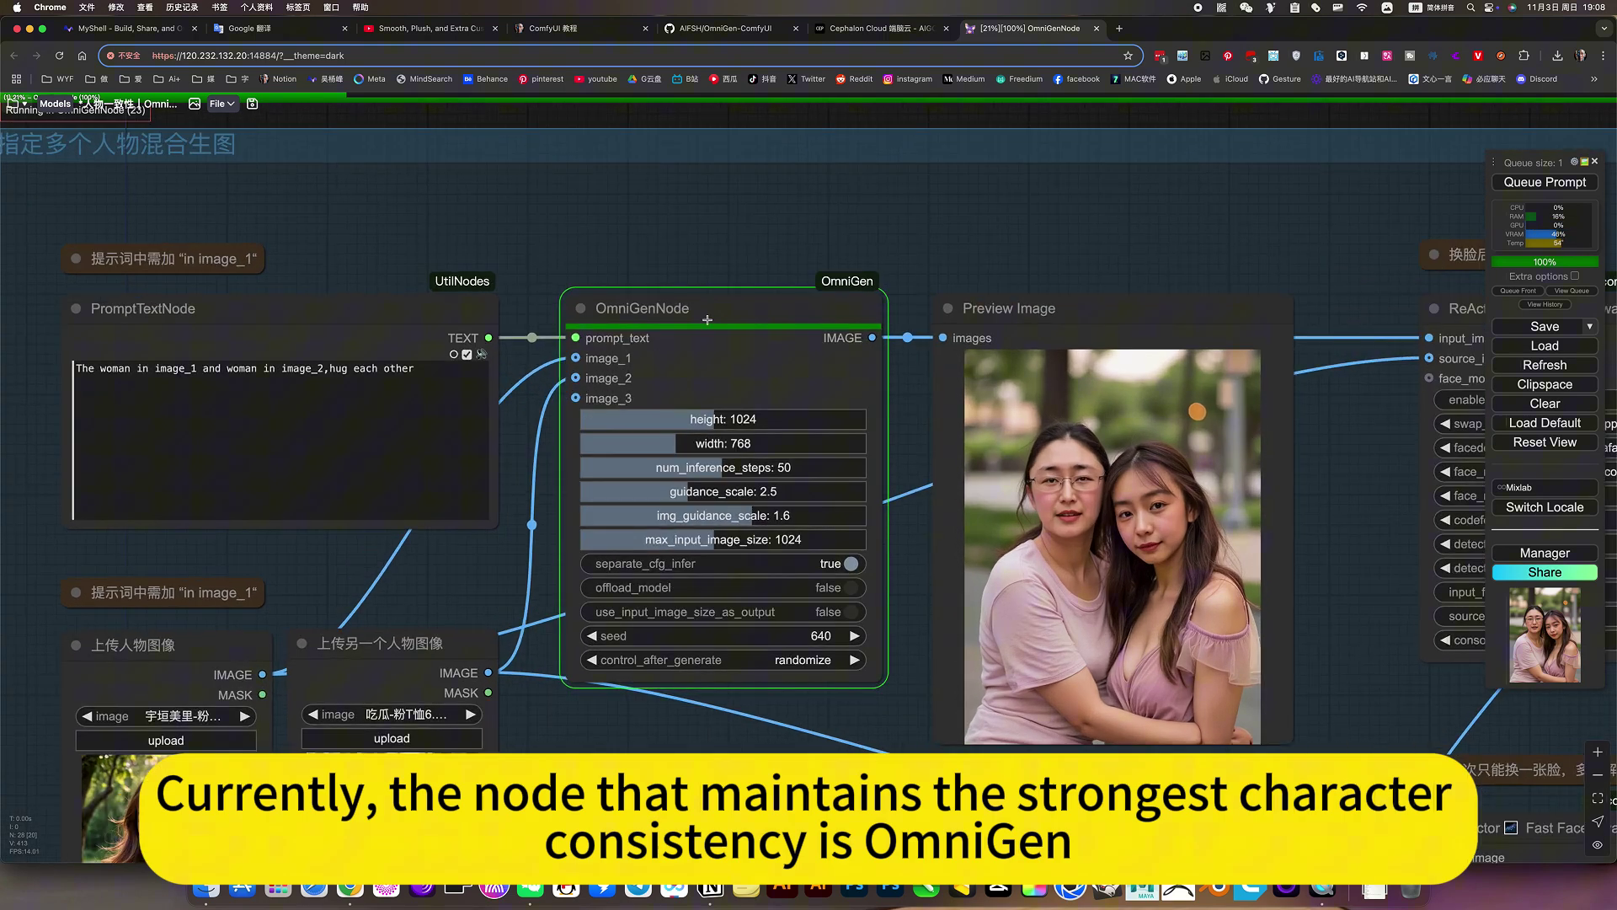
scroll(714, 437, up, 3)
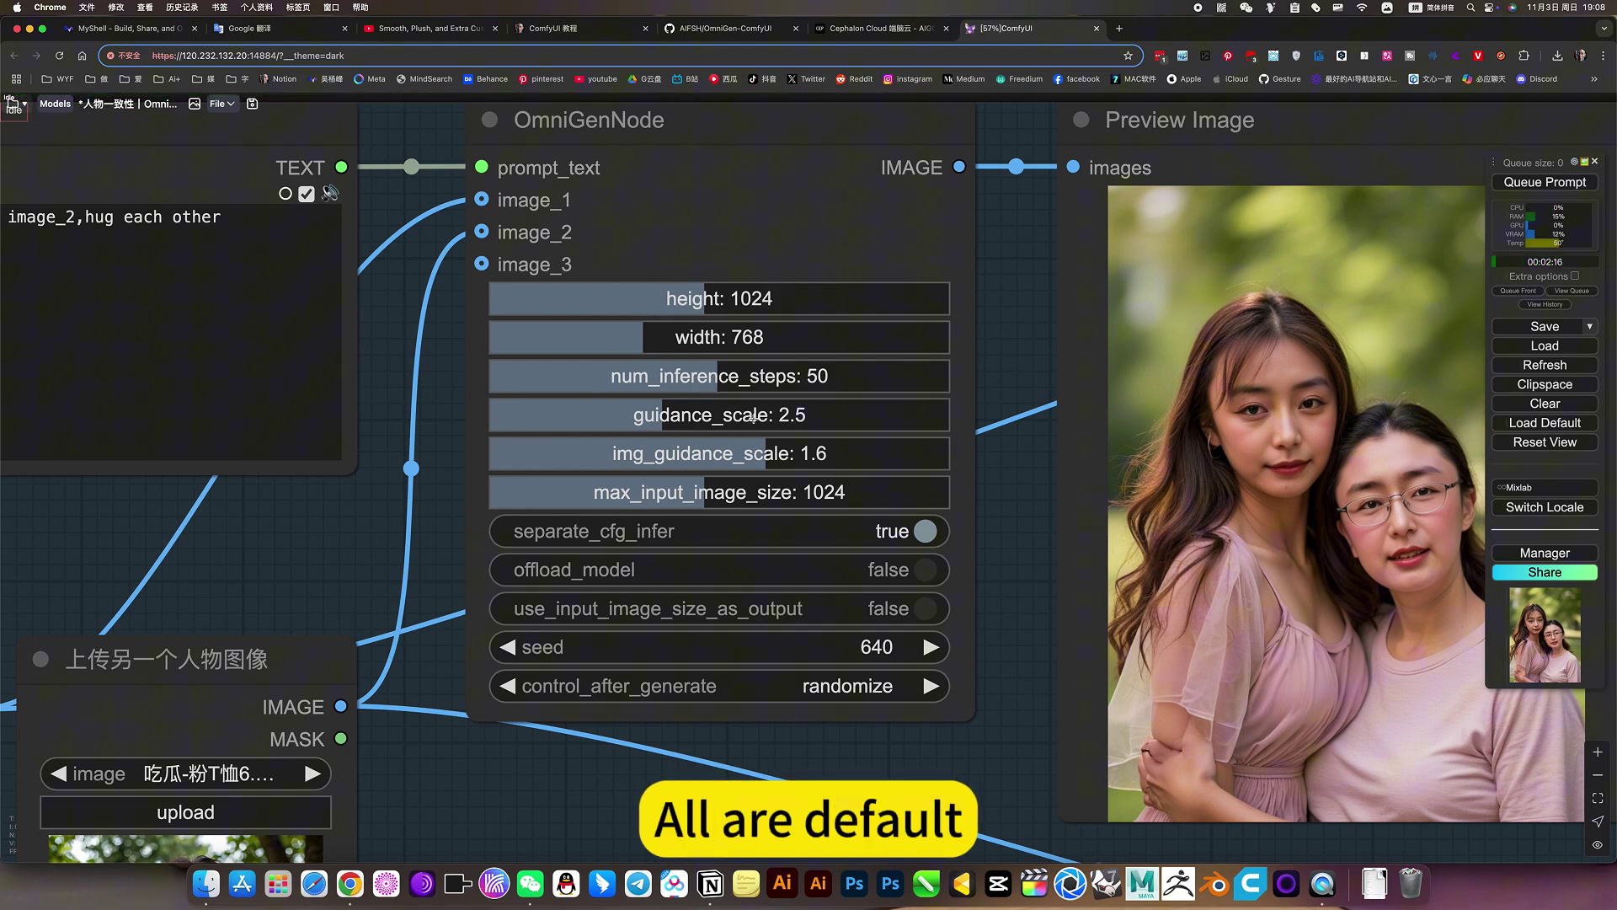
Inspect the newly generated picture in the OmniGen preview, checking the faces, clothing and hand up close.
scroll(755, 416, down, 5)
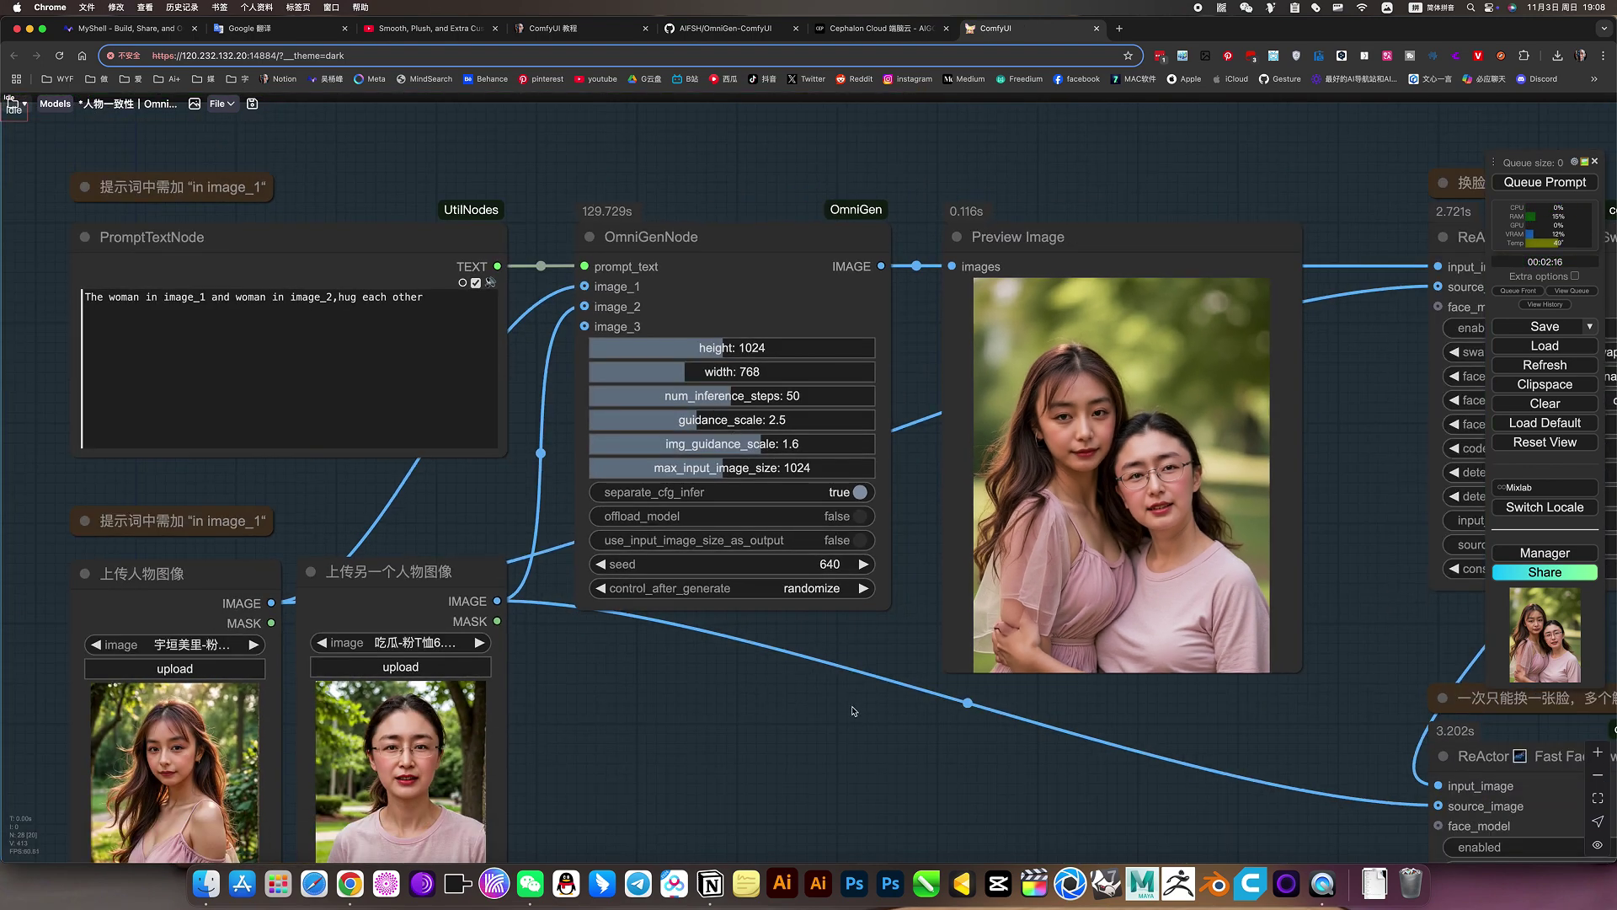
drag(845, 708, 677, 661)
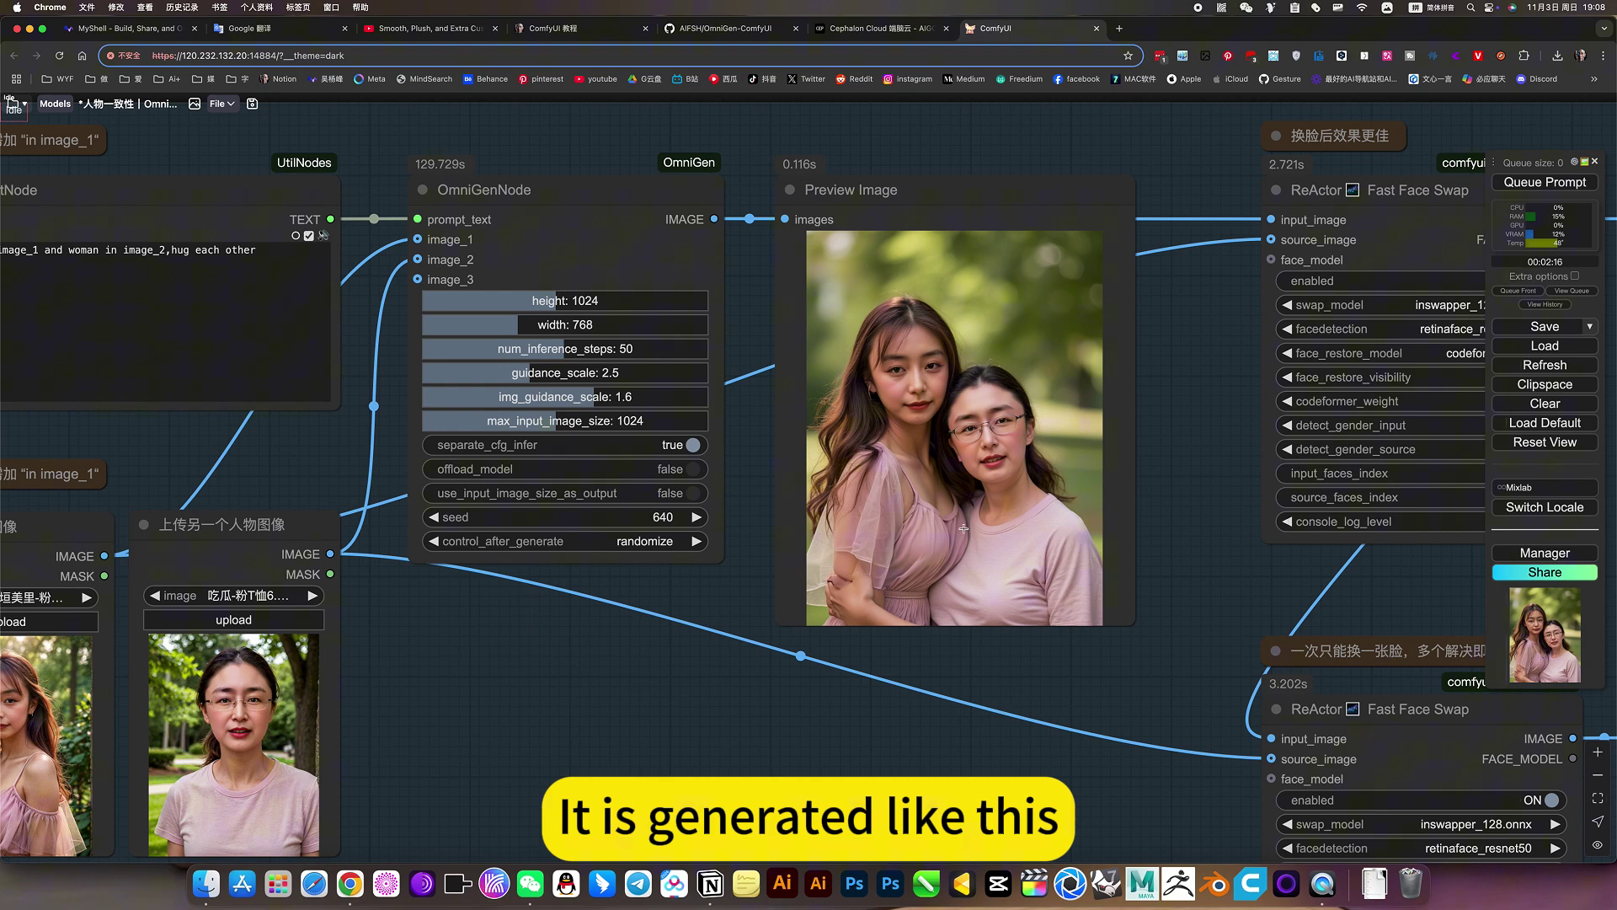
scroll(963, 528, up, 5)
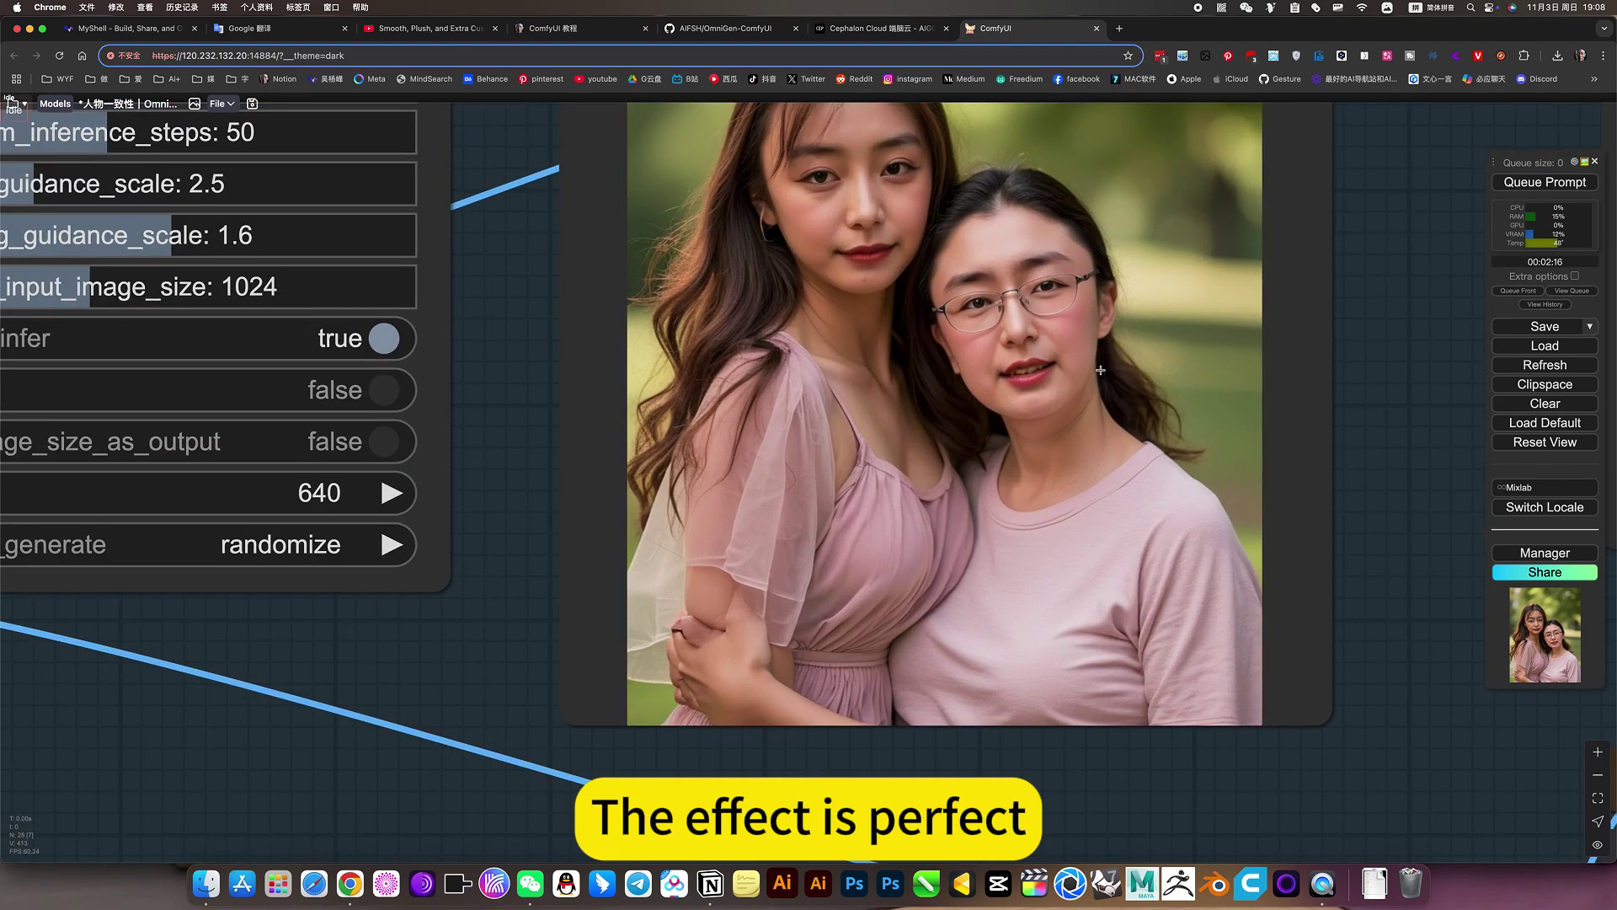
drag(1355, 446, 1356, 507)
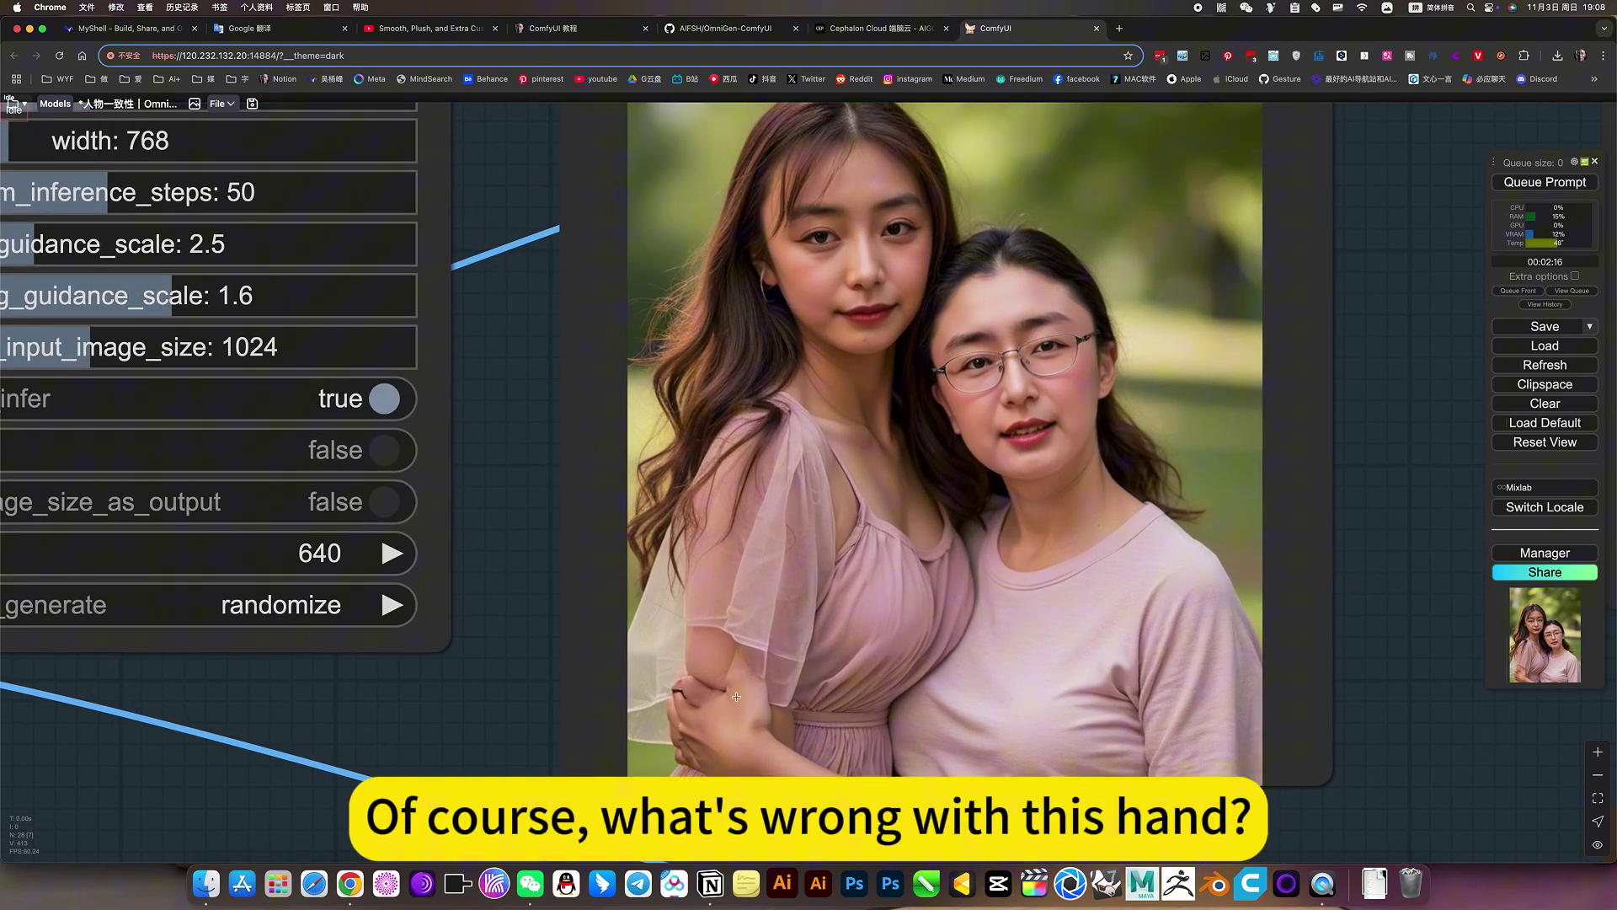
scroll(749, 682, down, 3)
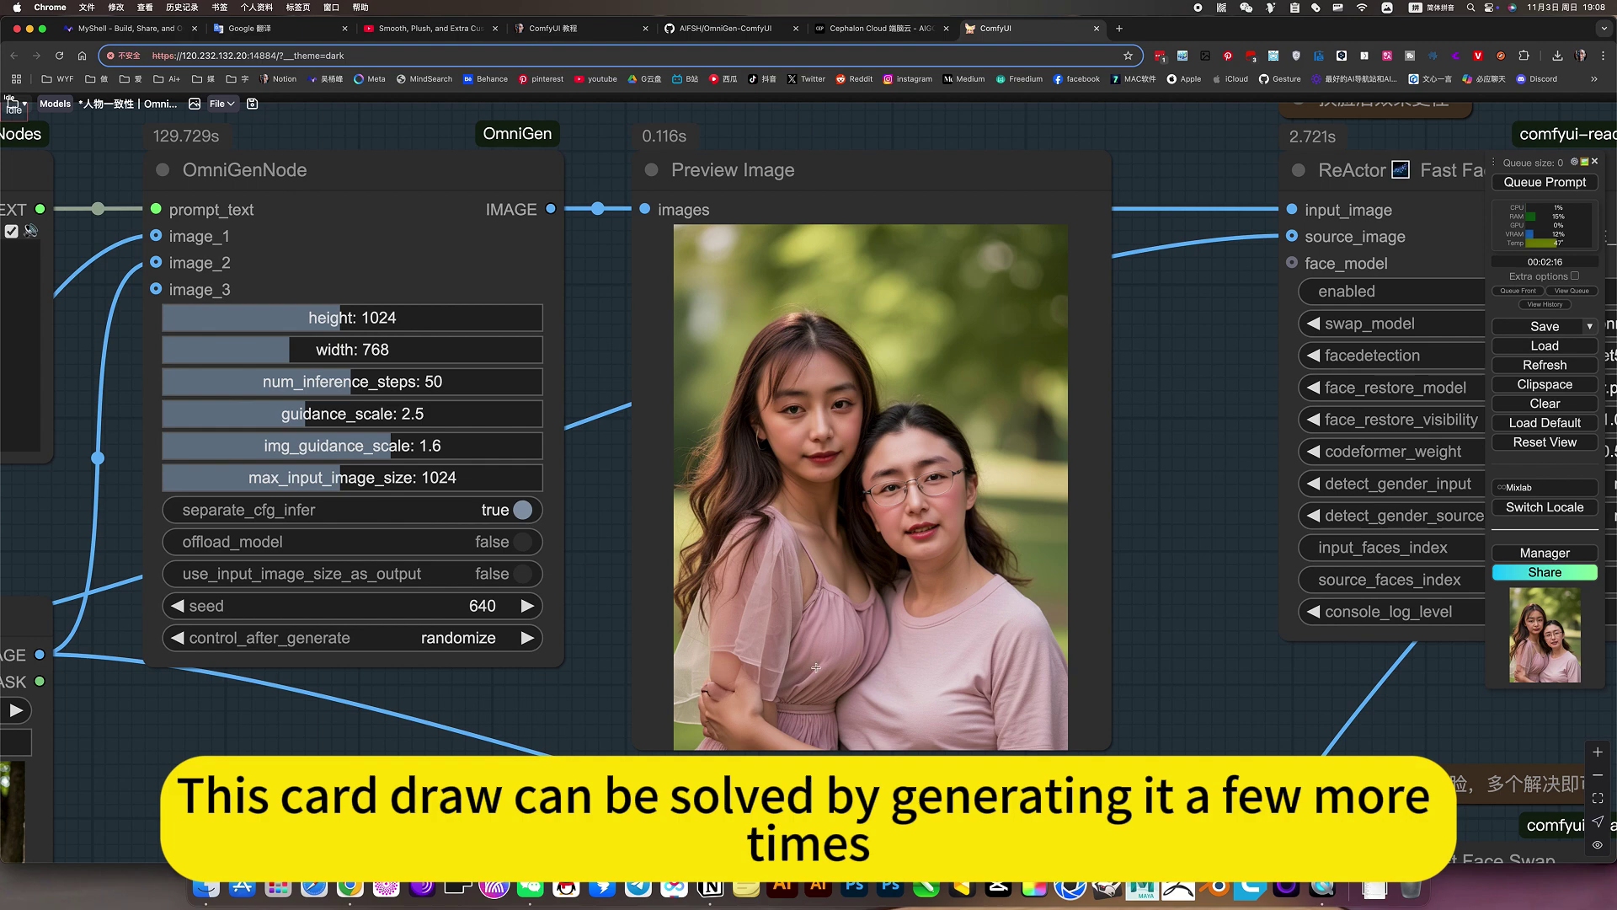
scroll(785, 582, down, 3)
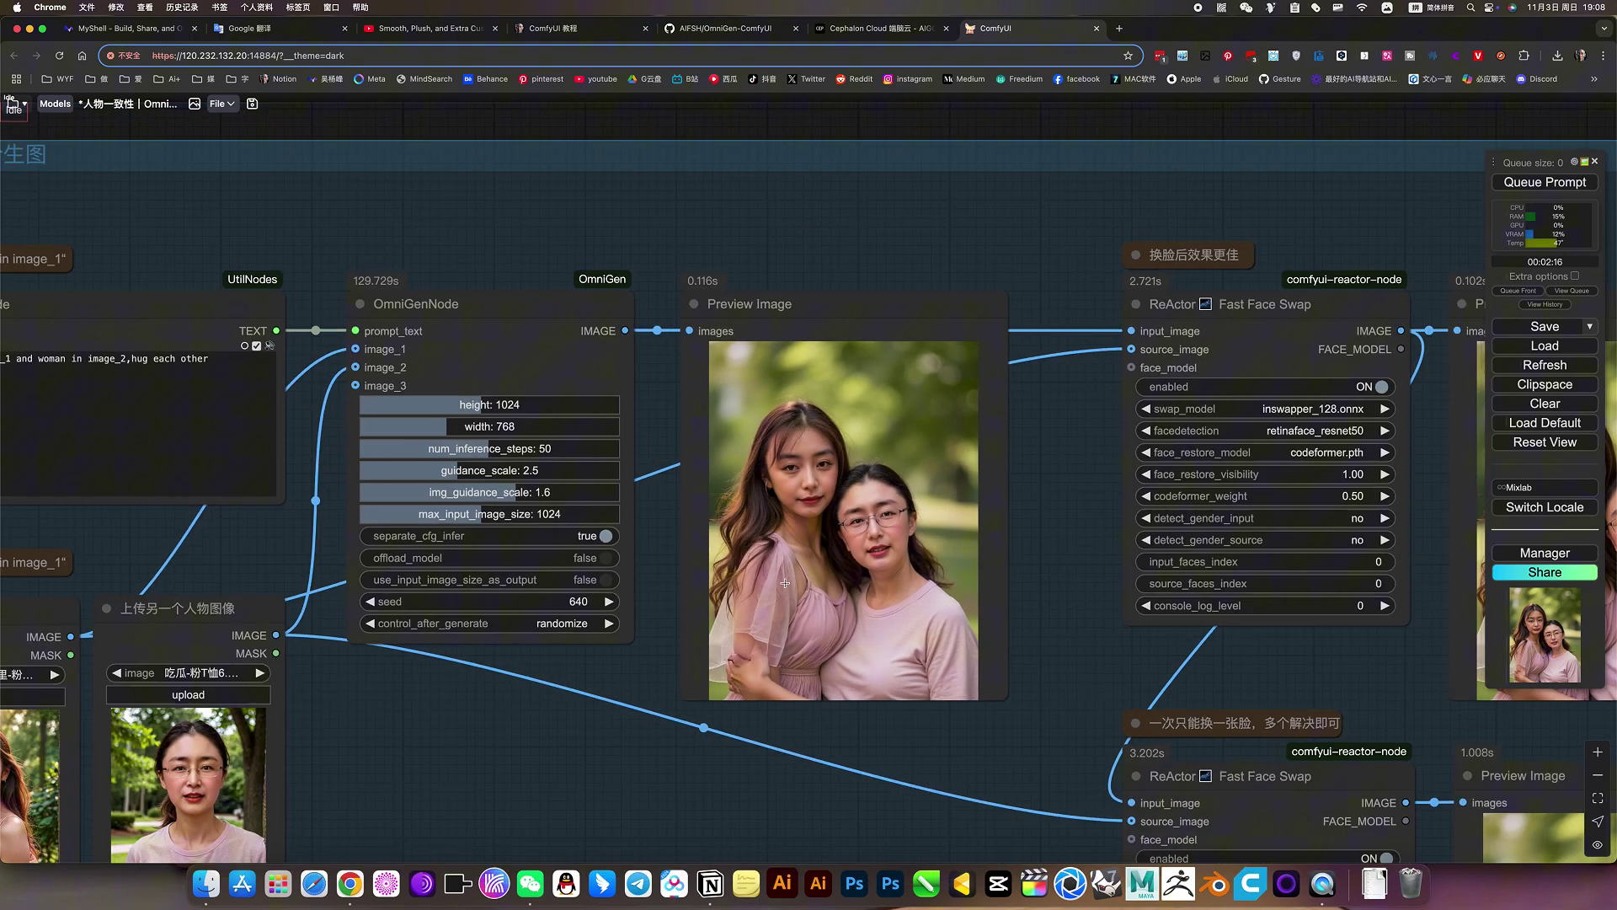
scroll(833, 509, up, 7)
scroll(839, 510, up, 2)
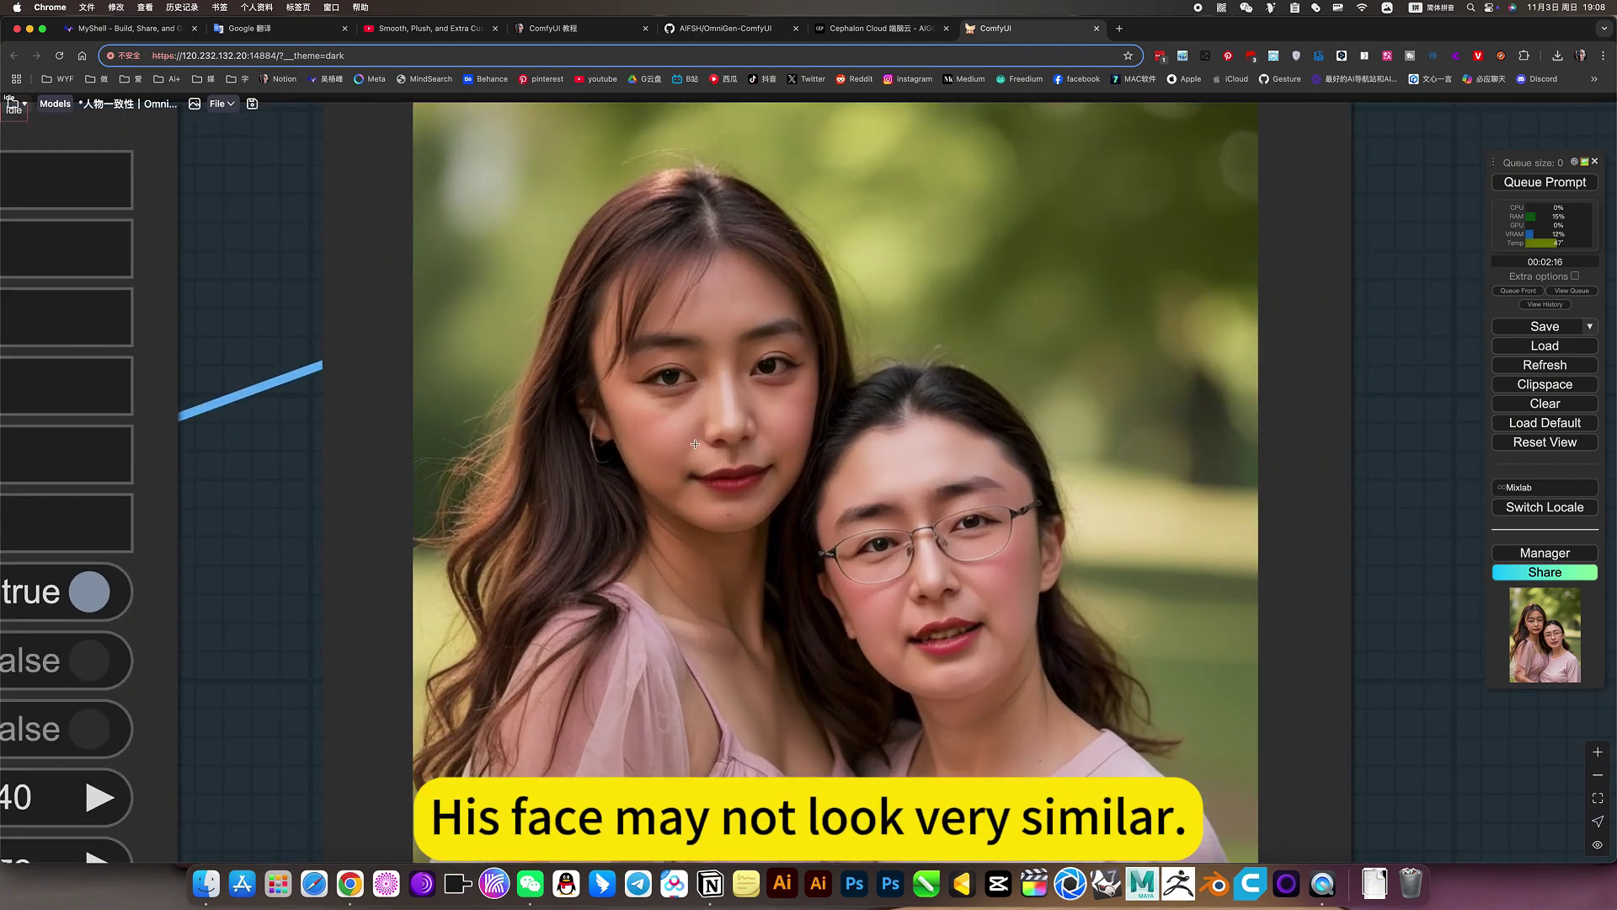
scroll(949, 571, down, 10)
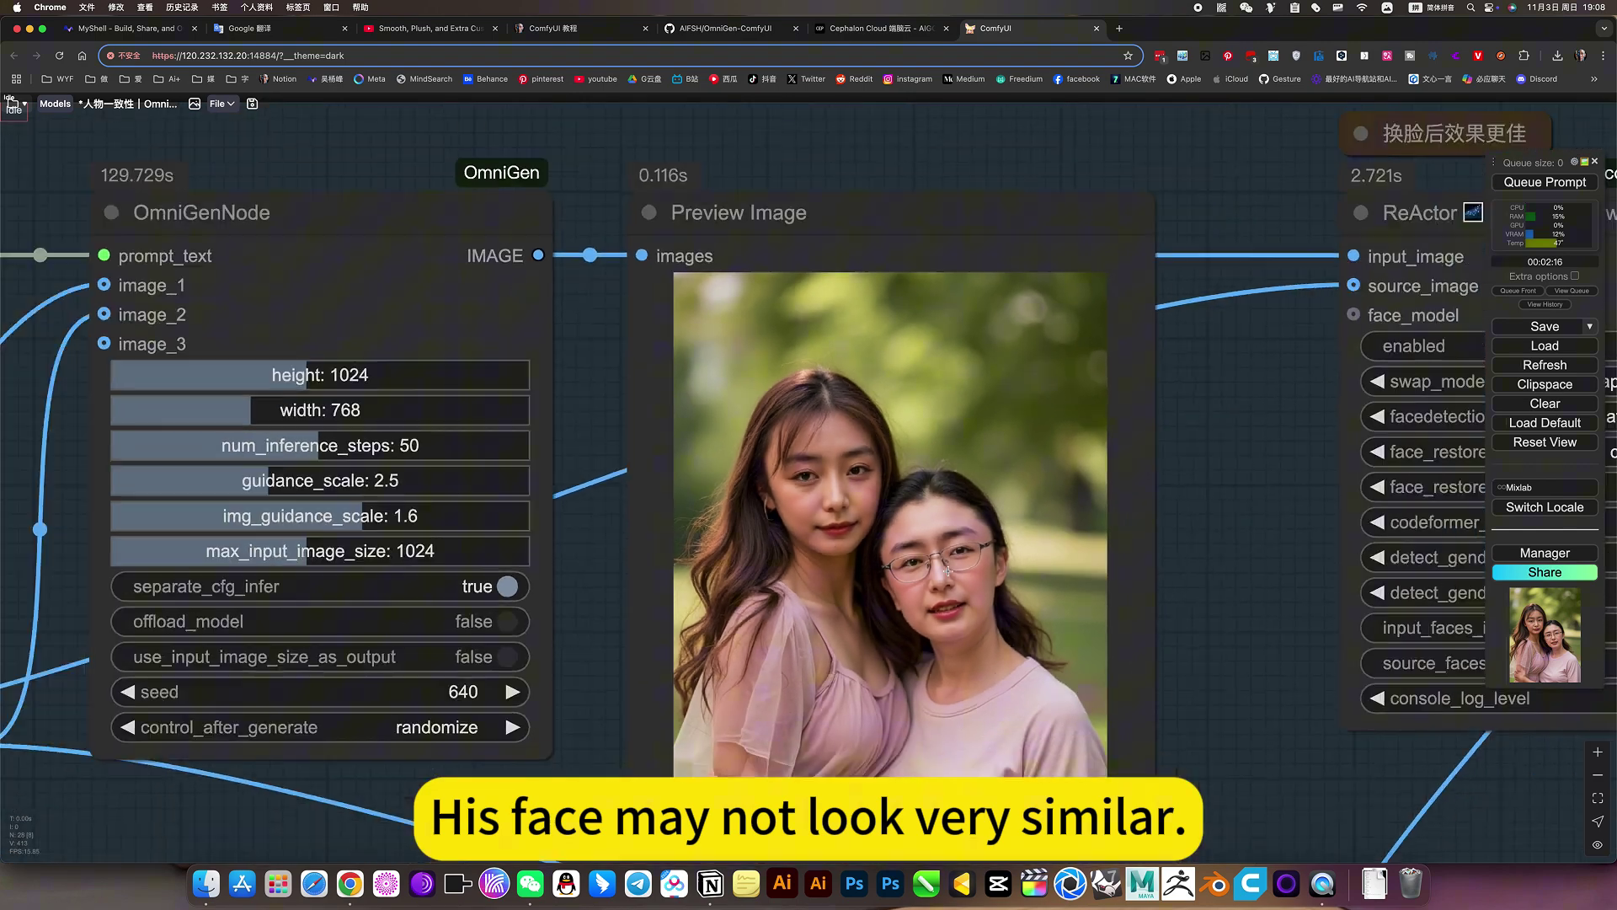
Examine the two chained ReActor Fast Face Swap nodes and compare their preview images with the original generation.
drag(1134, 598, 612, 495)
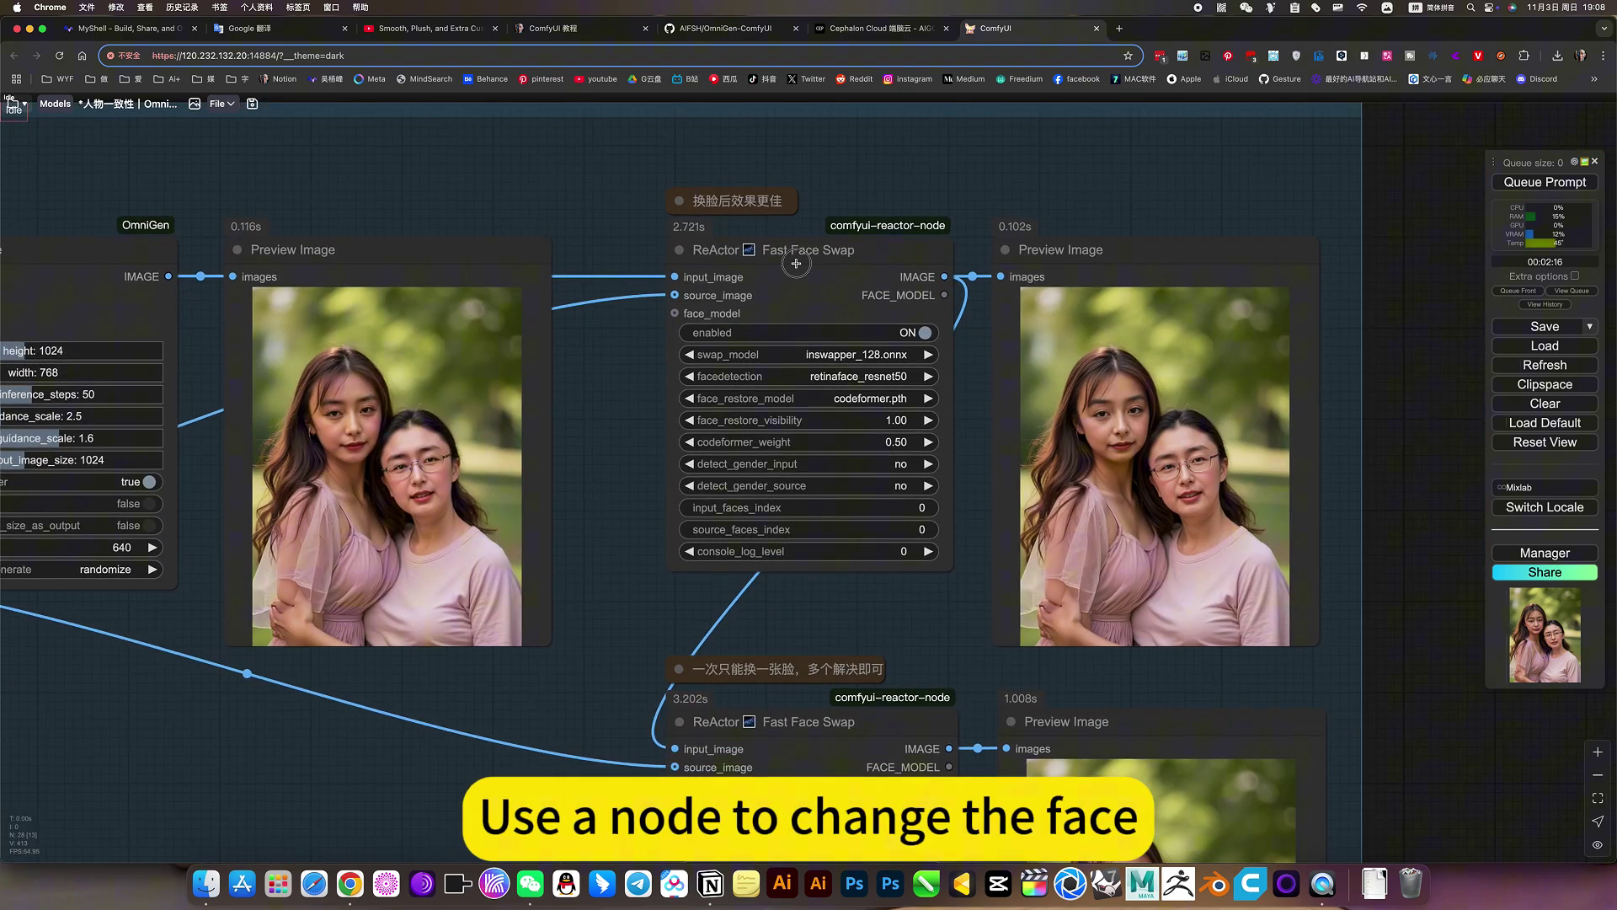
click(690, 308)
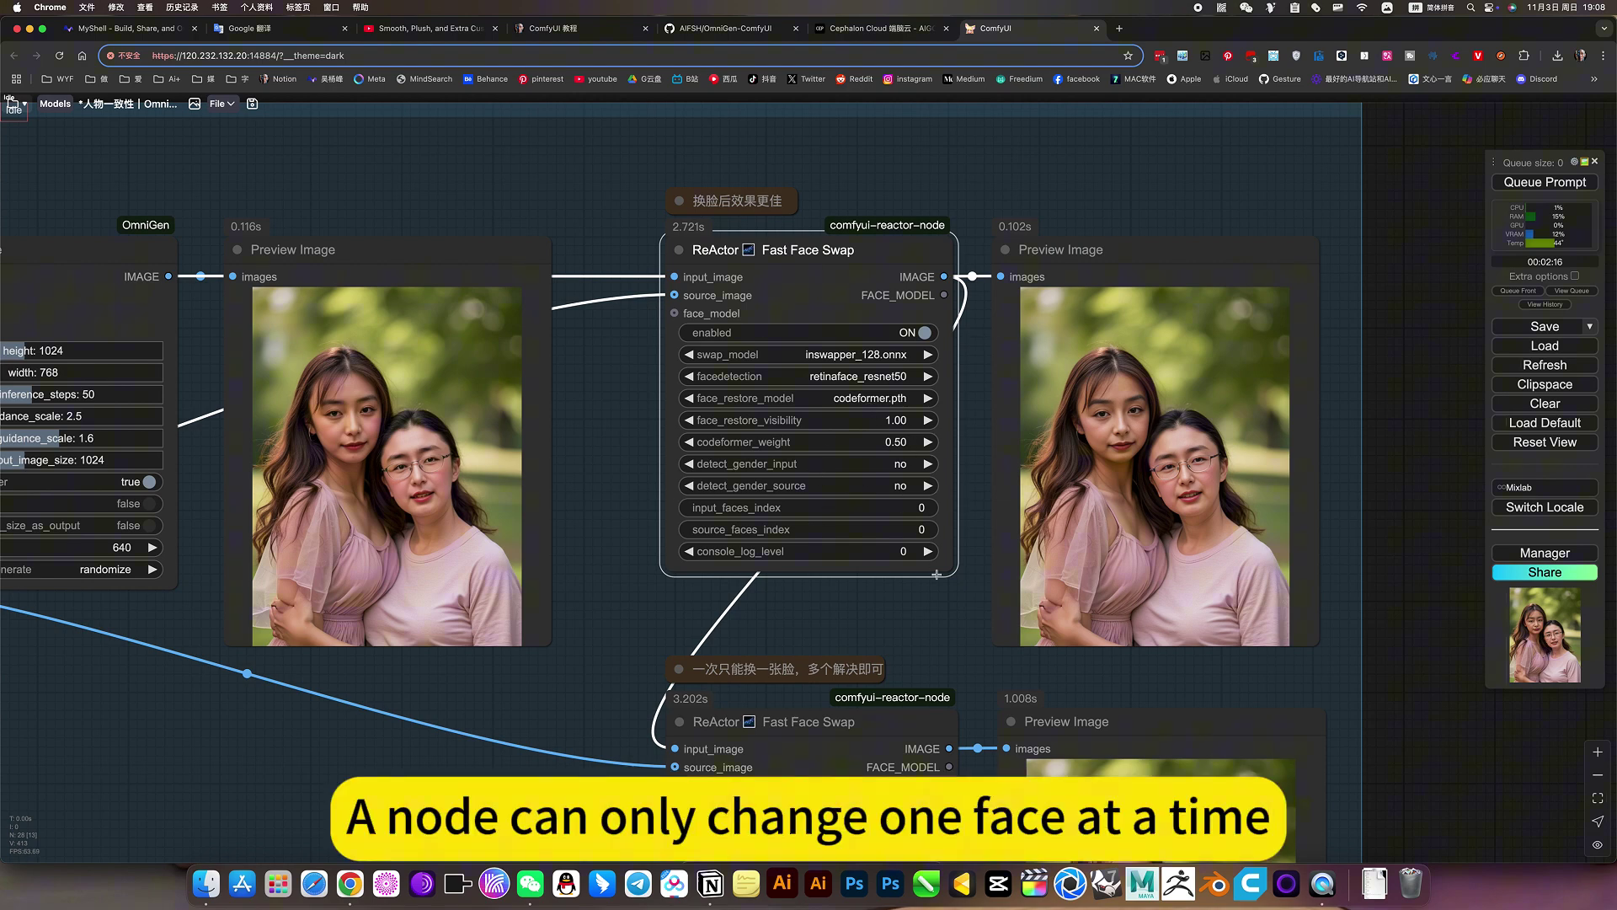
scroll(841, 347, down, 5)
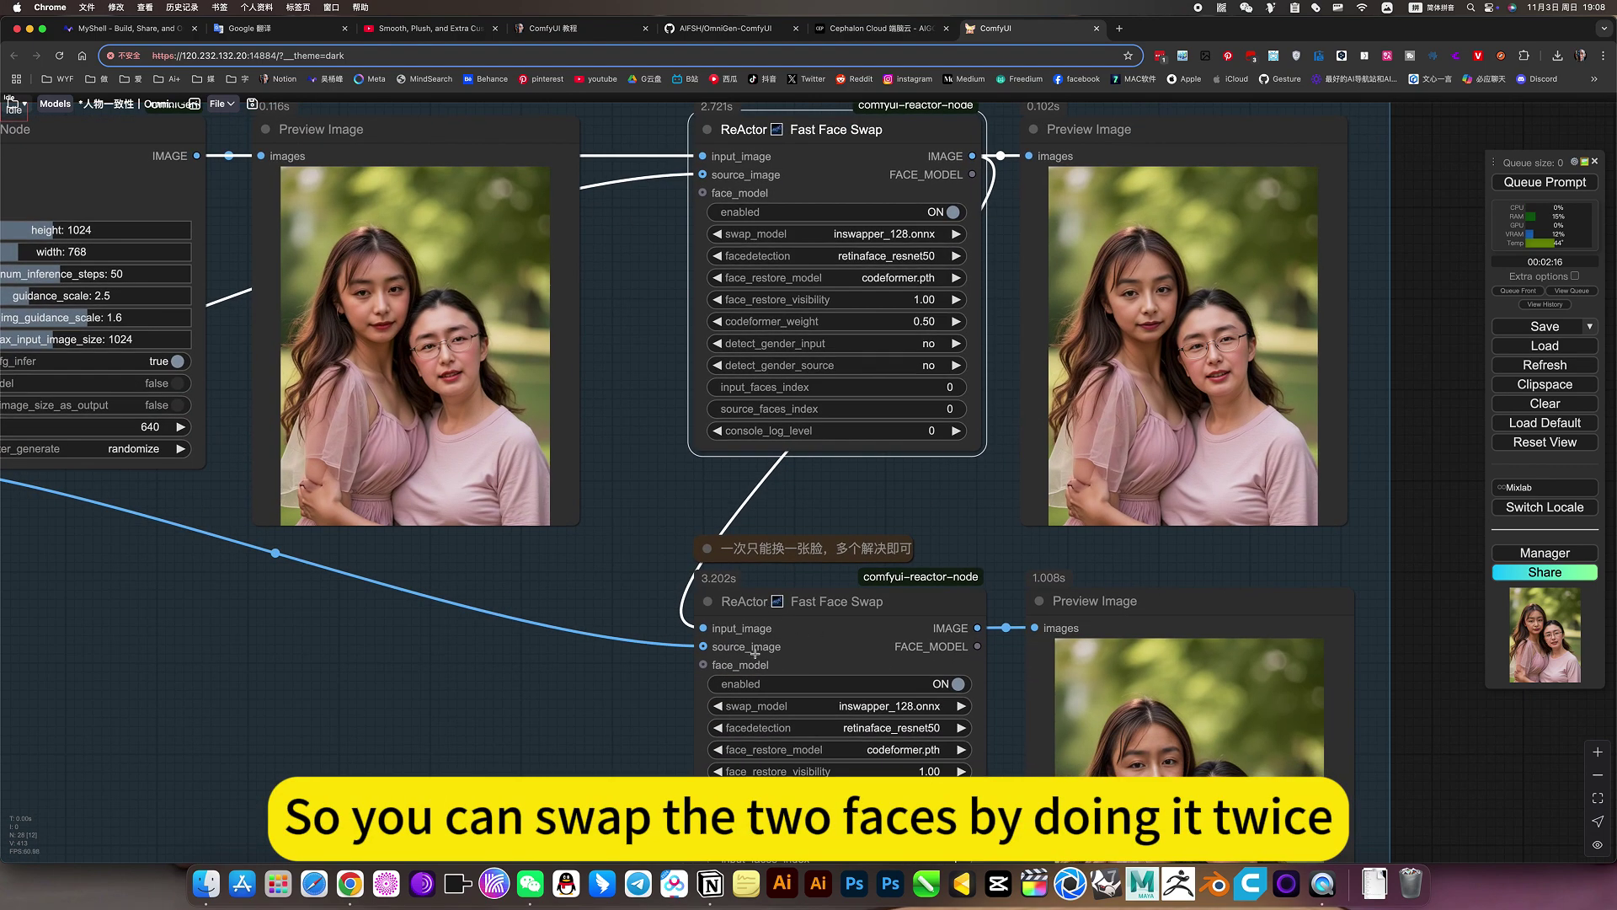
scroll(598, 731, down, 5)
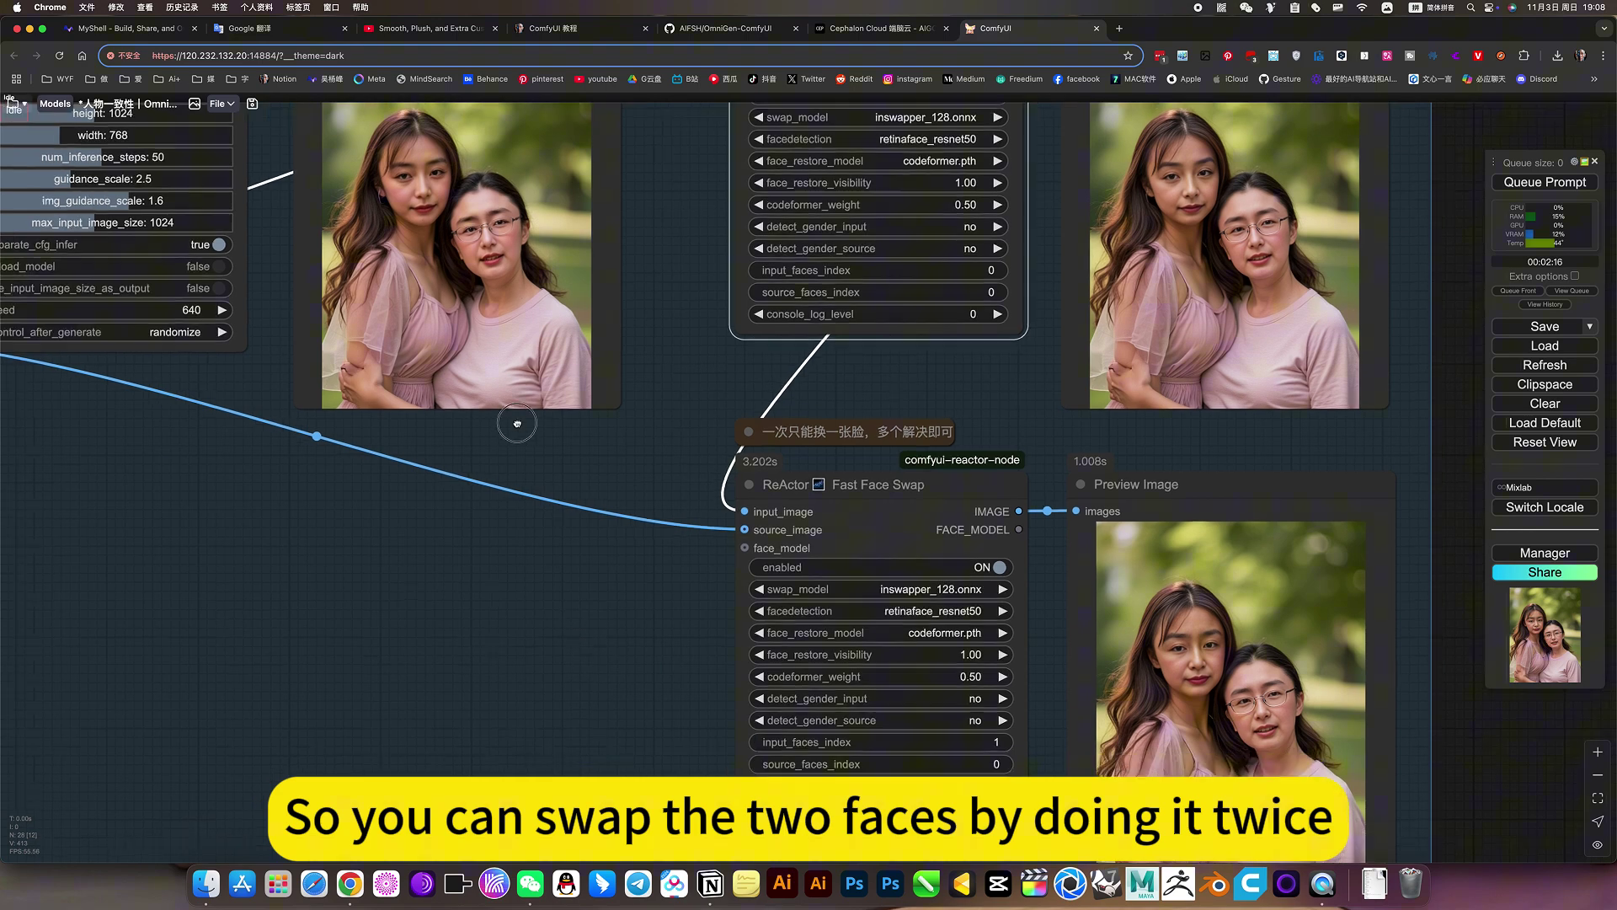
scroll(517, 423, down, 5)
scroll(1160, 459, up, 5)
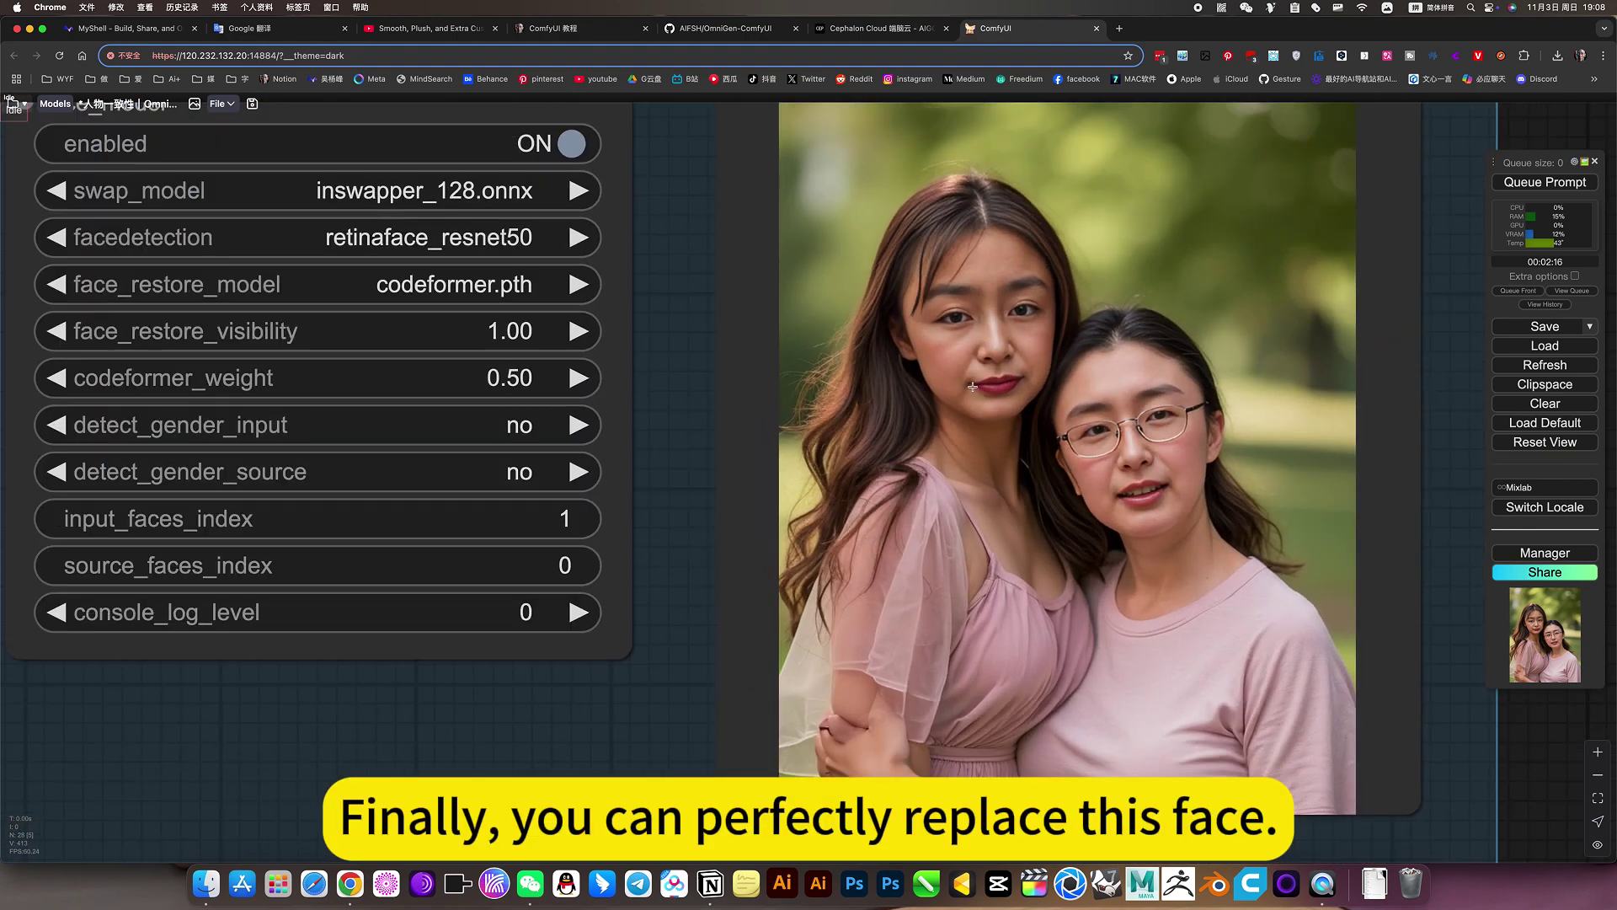
scroll(1086, 487, down, 10)
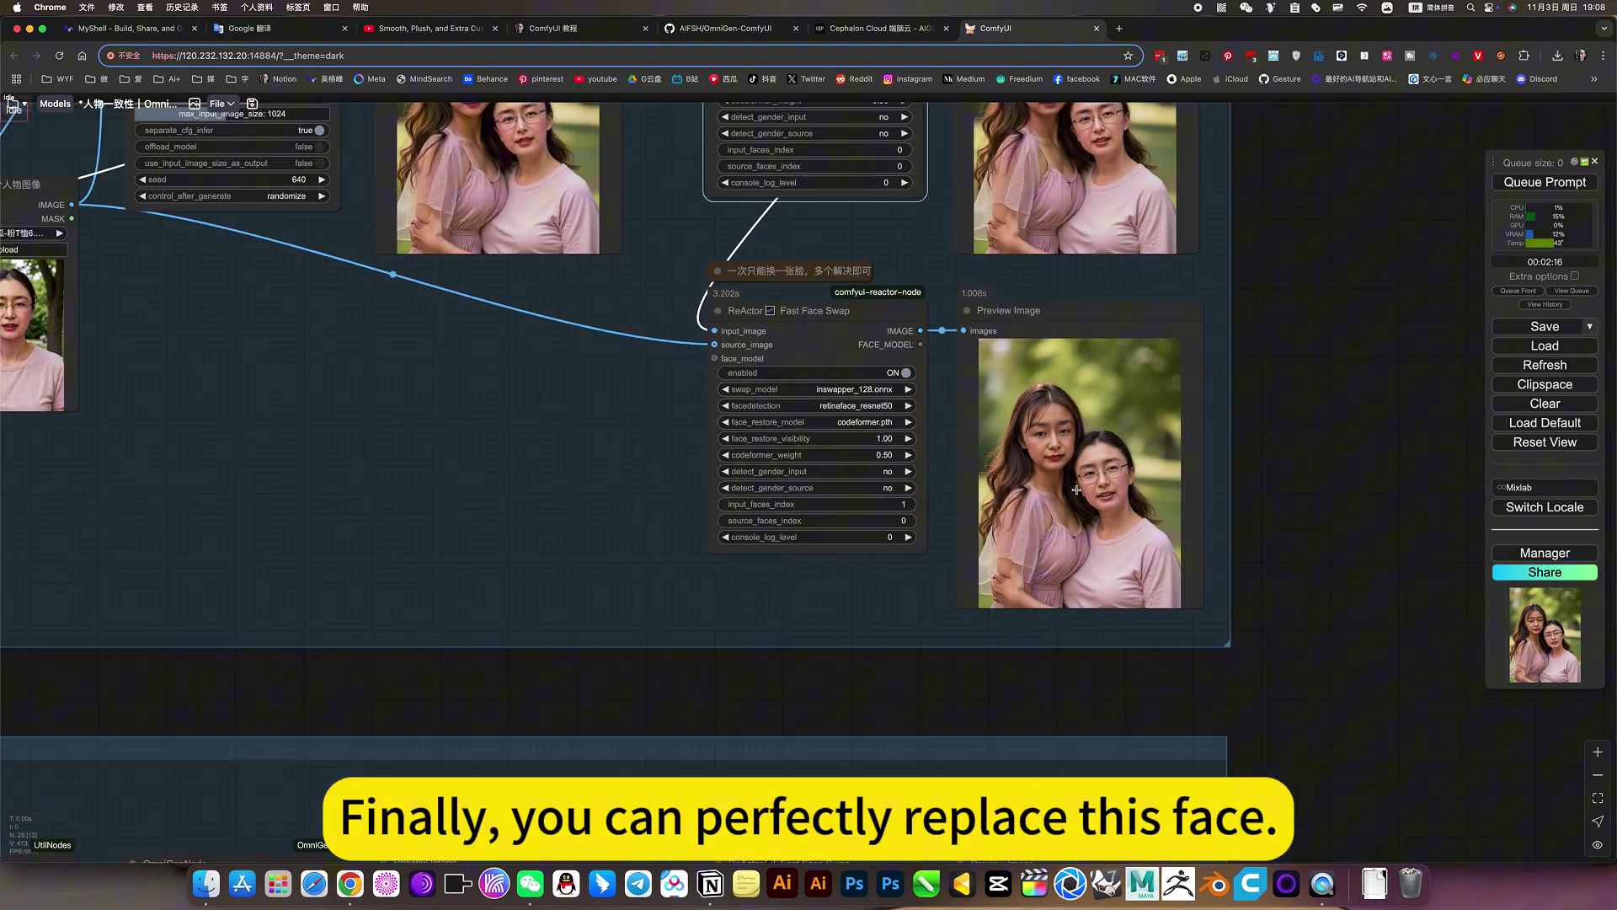
scroll(992, 527, up, 1)
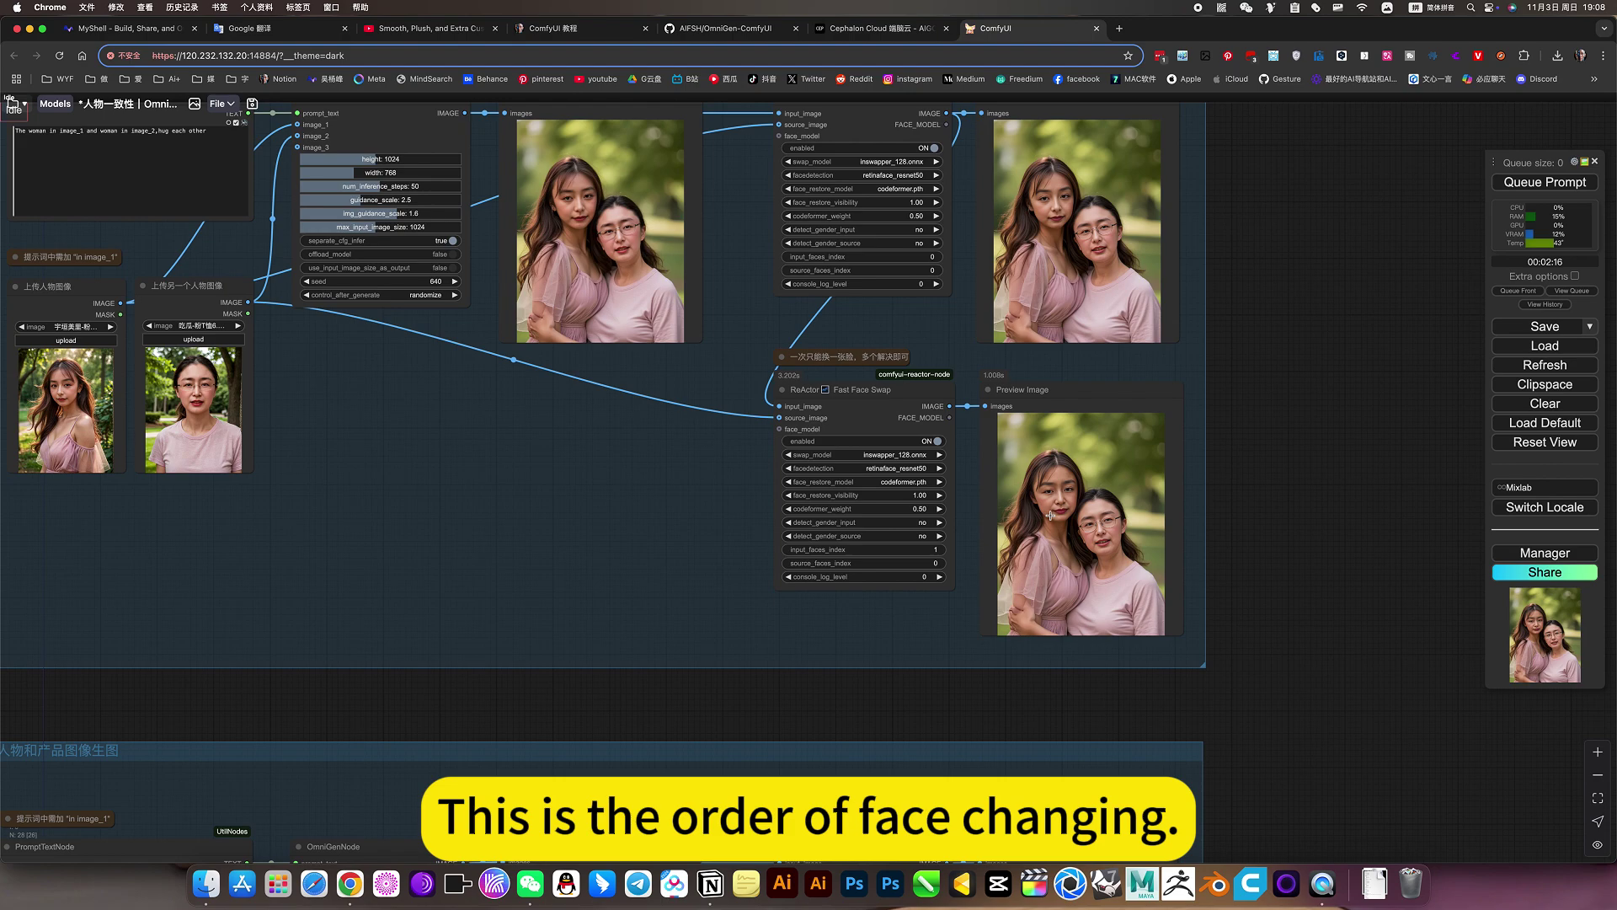
scroll(1050, 516, up, 5)
scroll(1051, 515, down, 5)
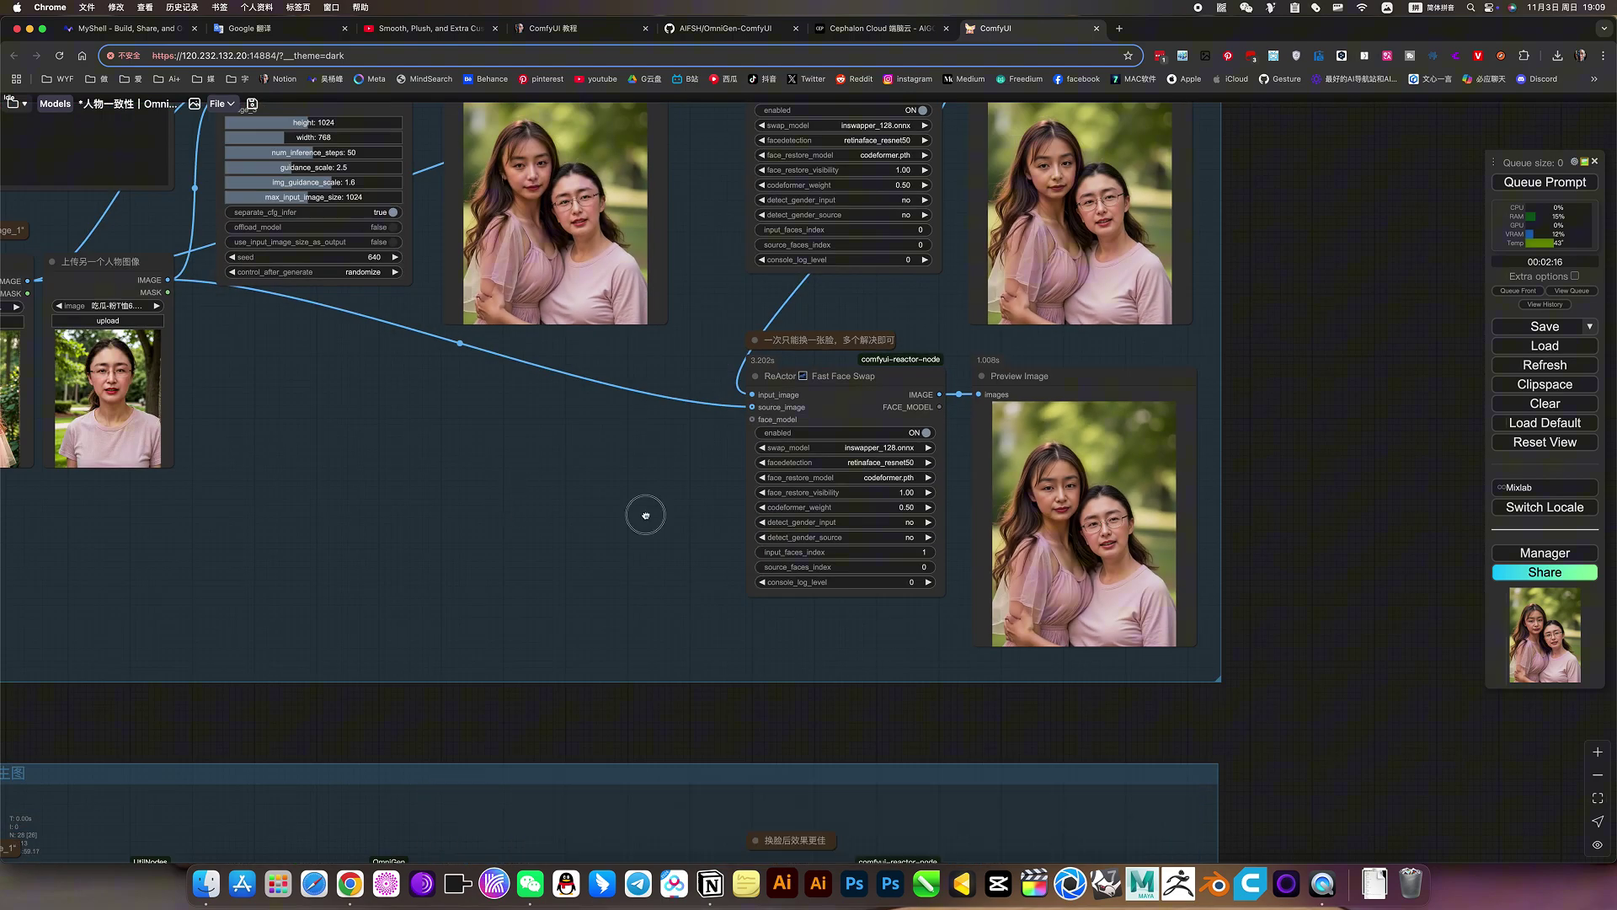
Open the input_faces_index value of the first ReActor Fast Face Swap node and close its entry box.
scroll(758, 573, up, 2)
scroll(1345, 449, up, 5)
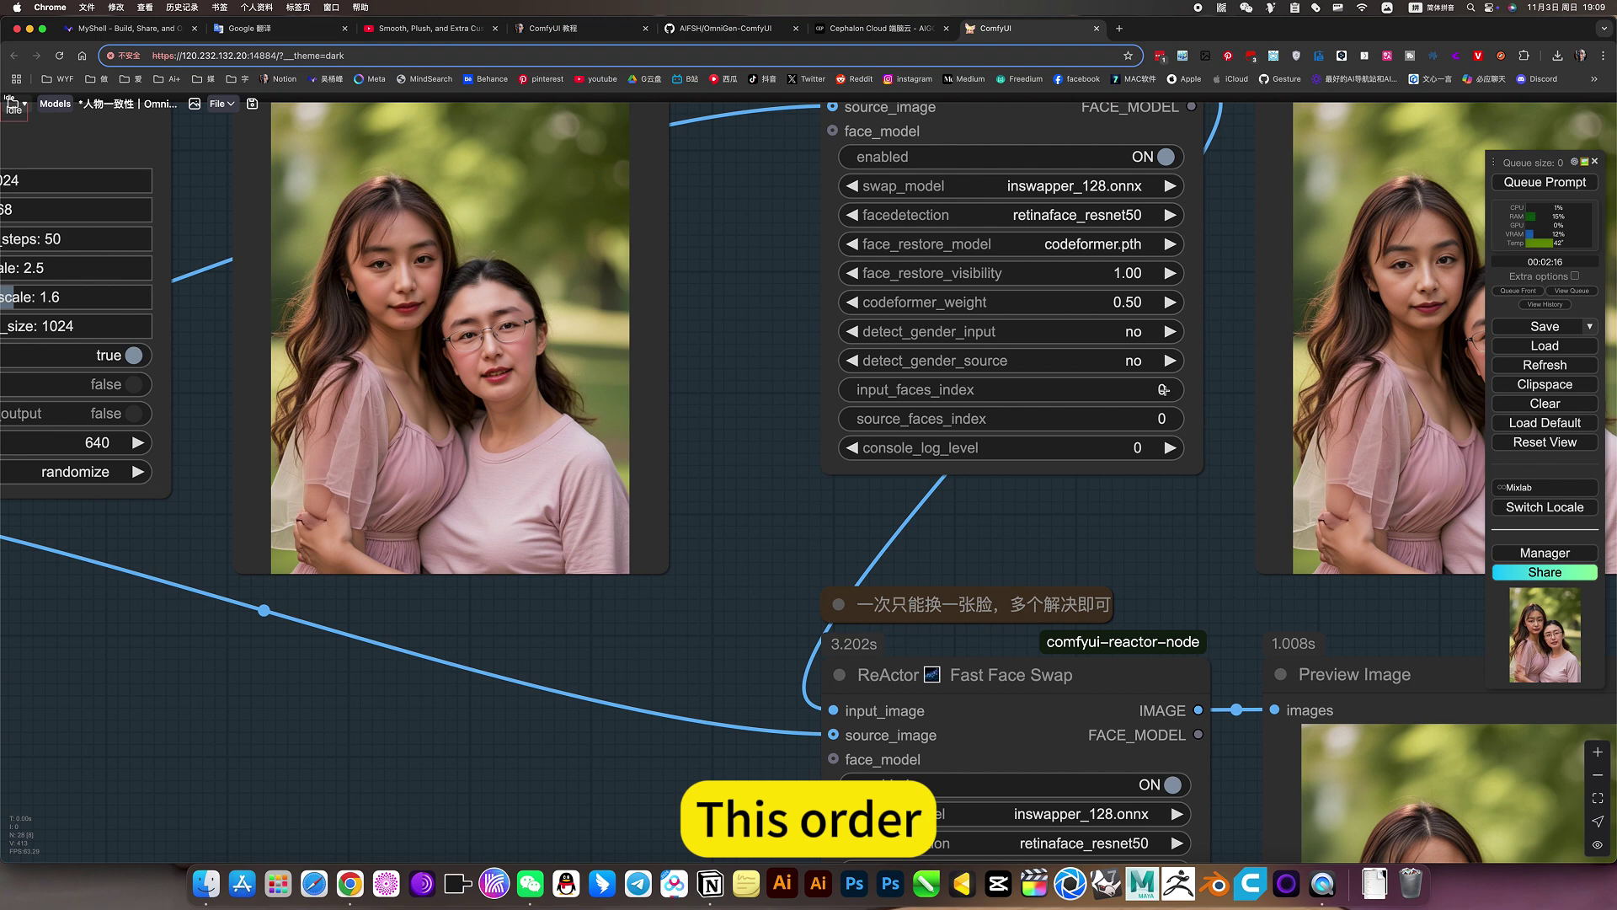
click(1163, 389)
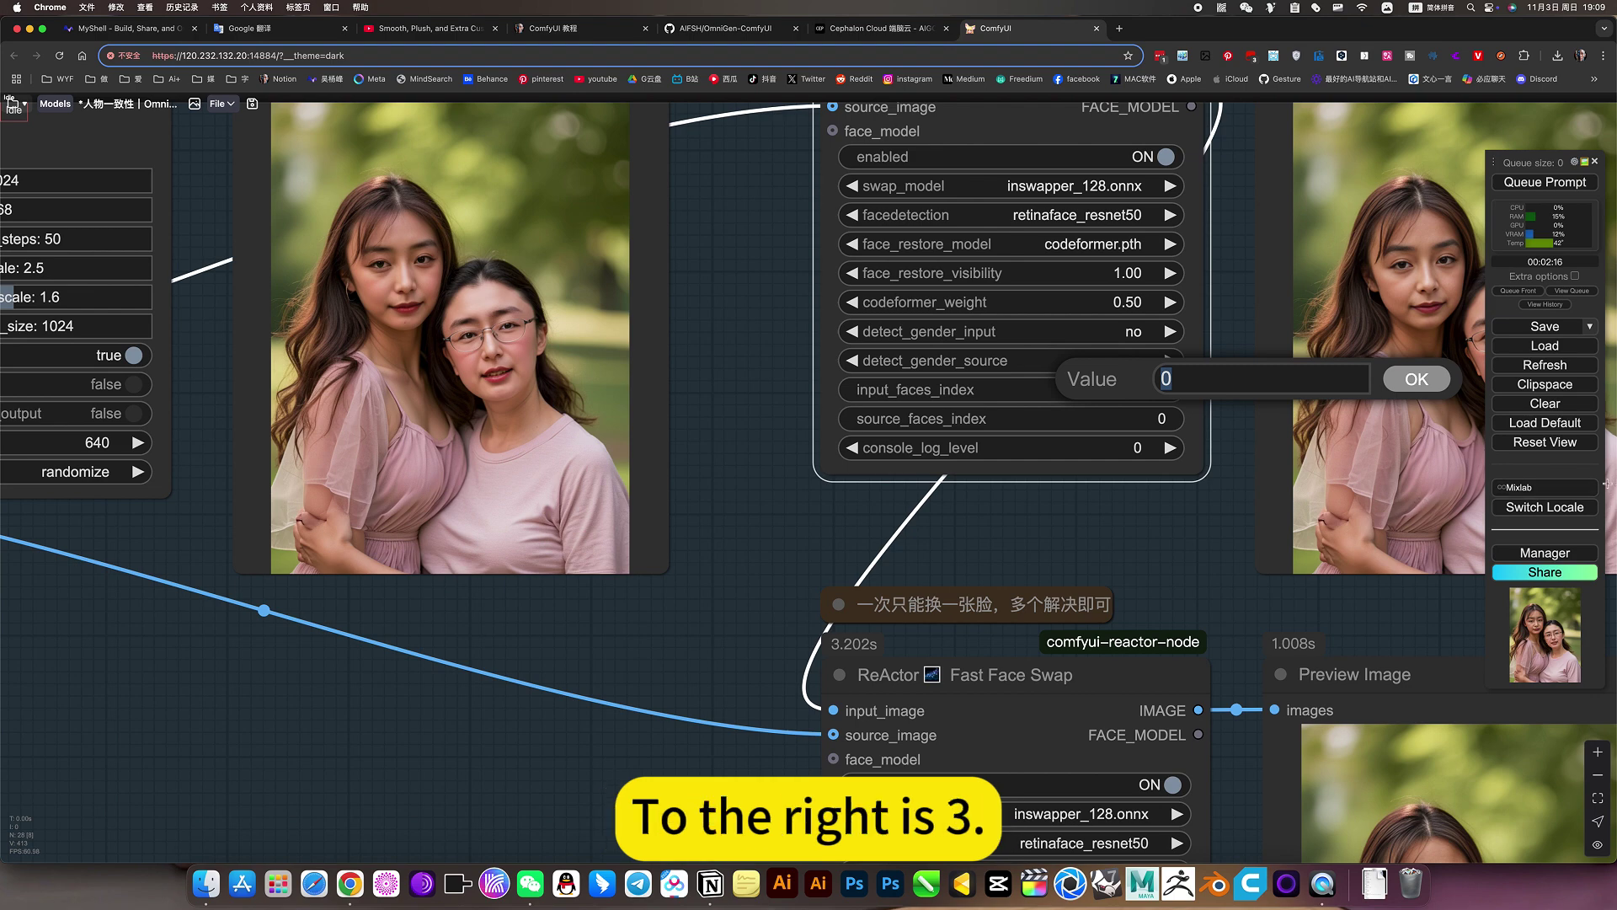
click(1416, 379)
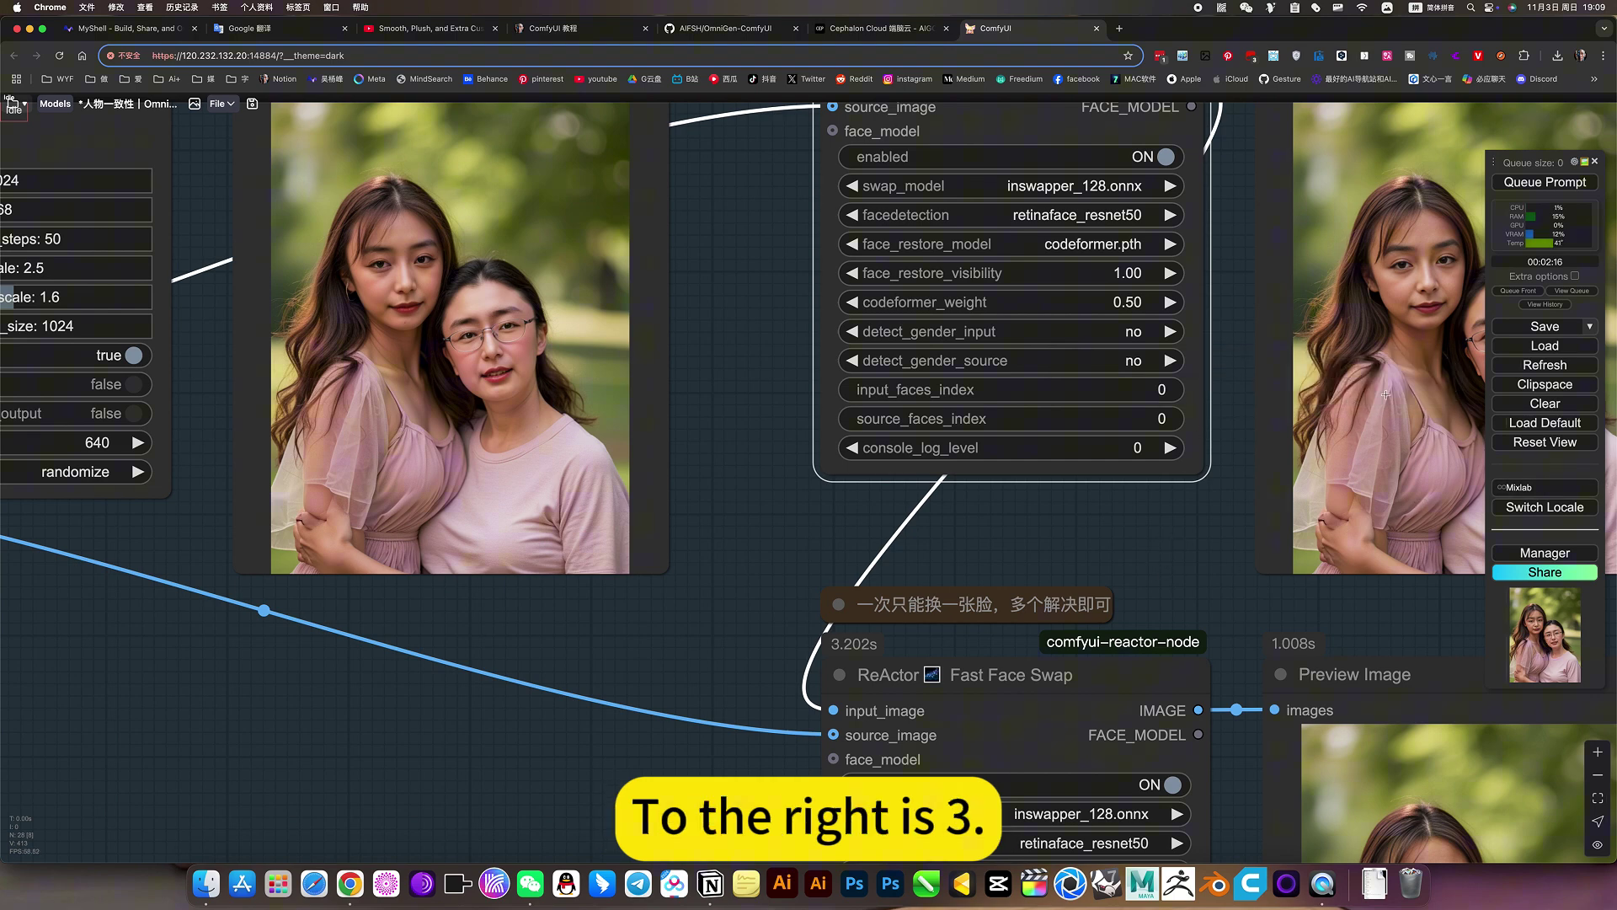
Expand the 换脸后效果更佳 note above the first face swap node, read its face index rules, and collapse it again.
drag(1230, 358, 1238, 543)
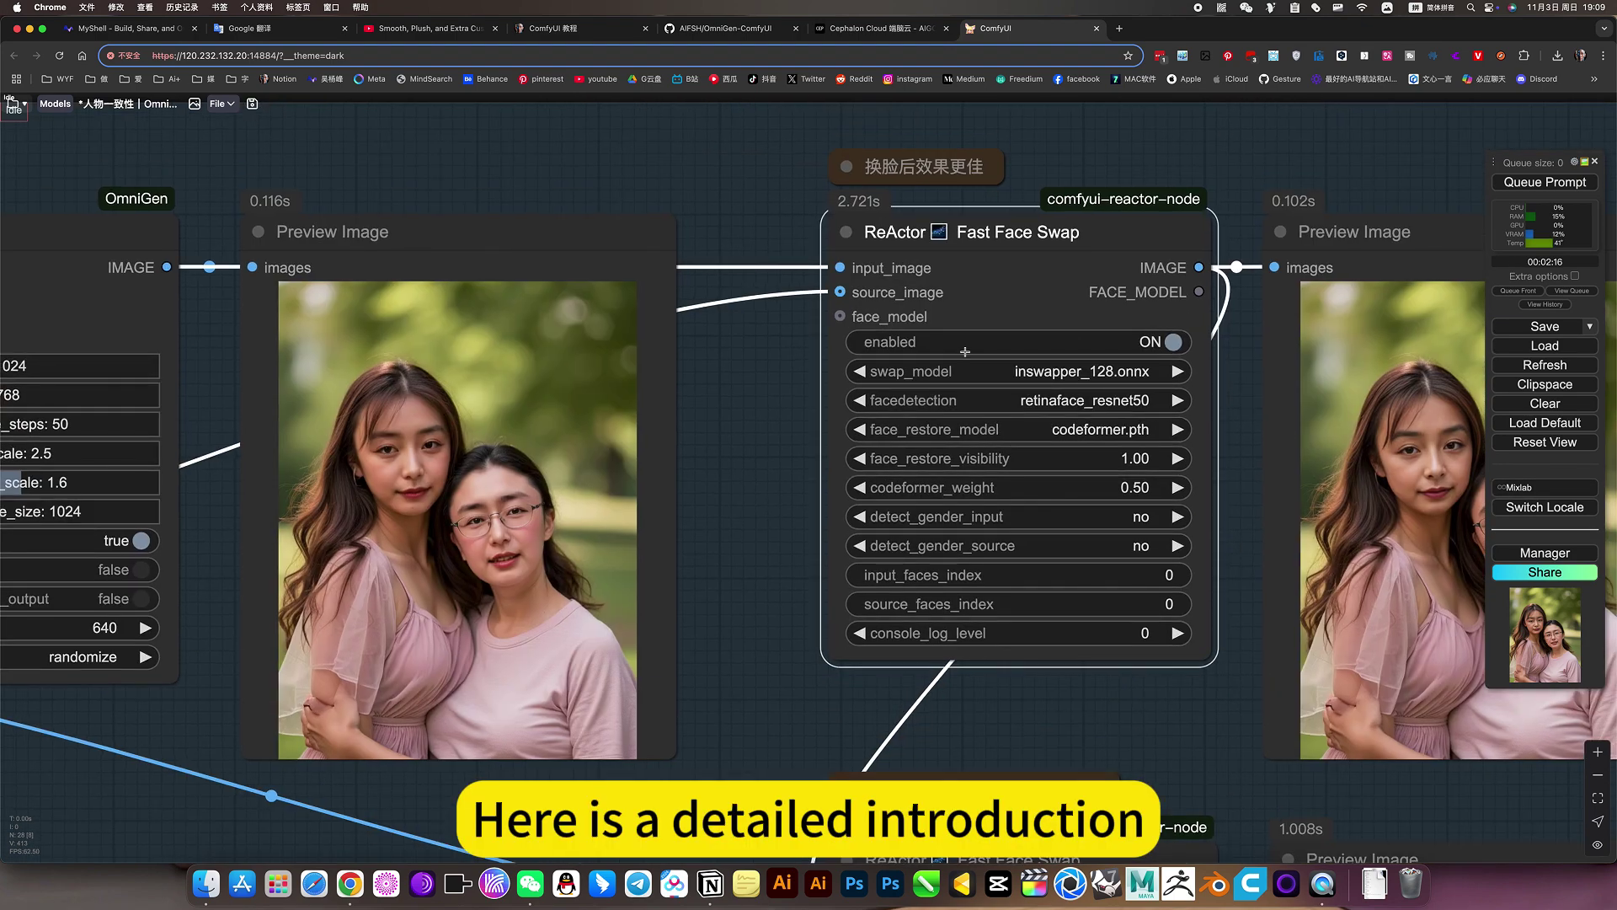
click(846, 166)
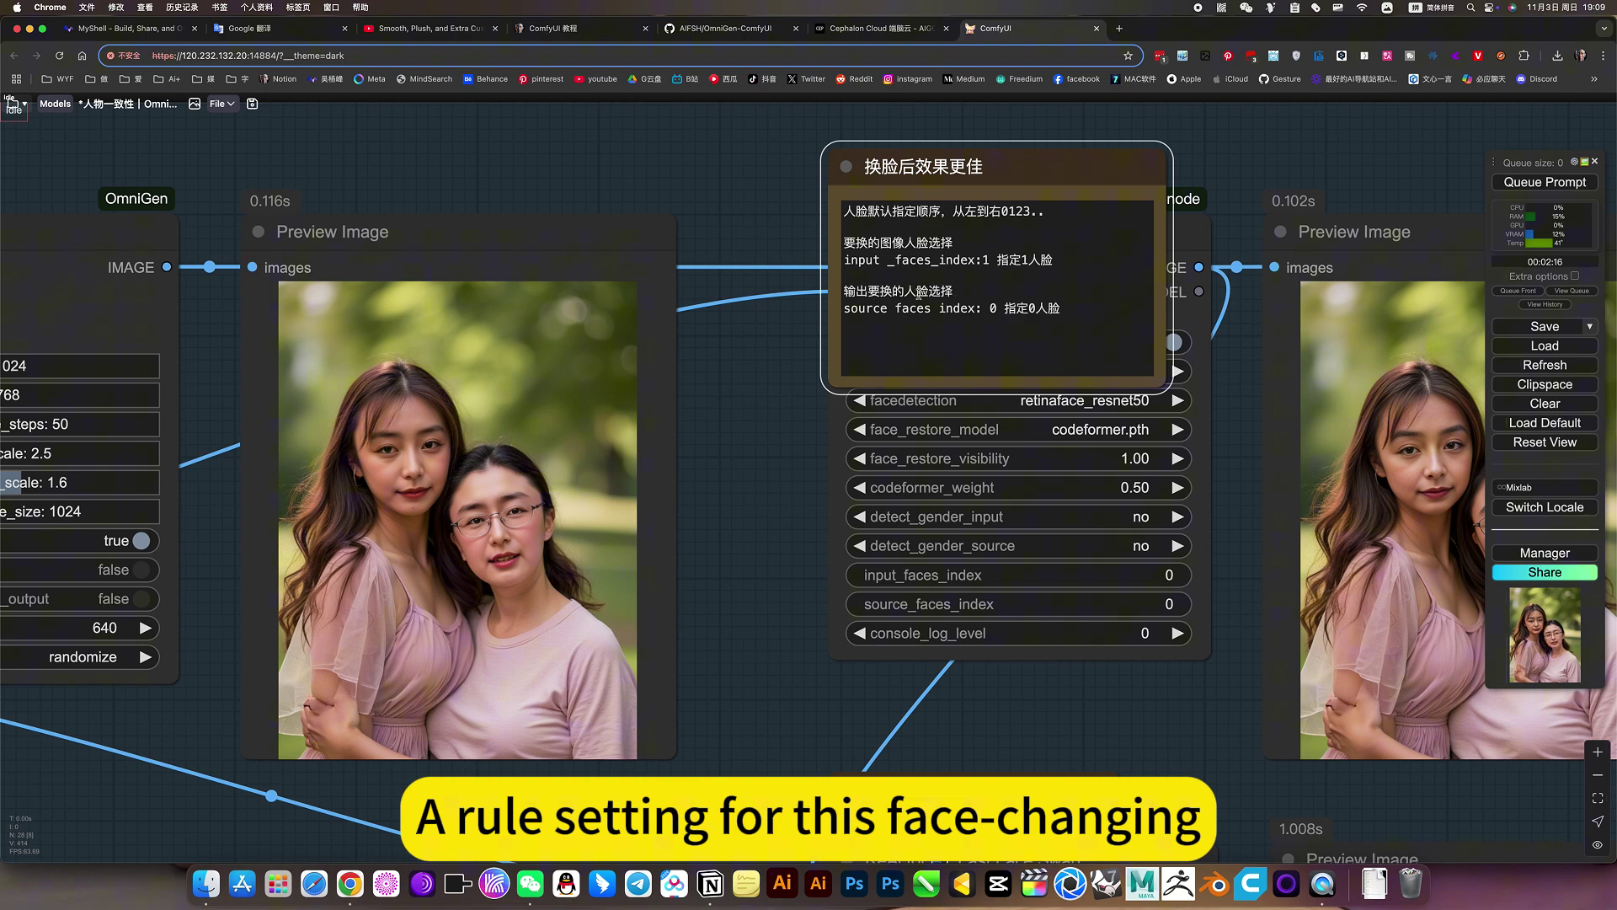
click(846, 165)
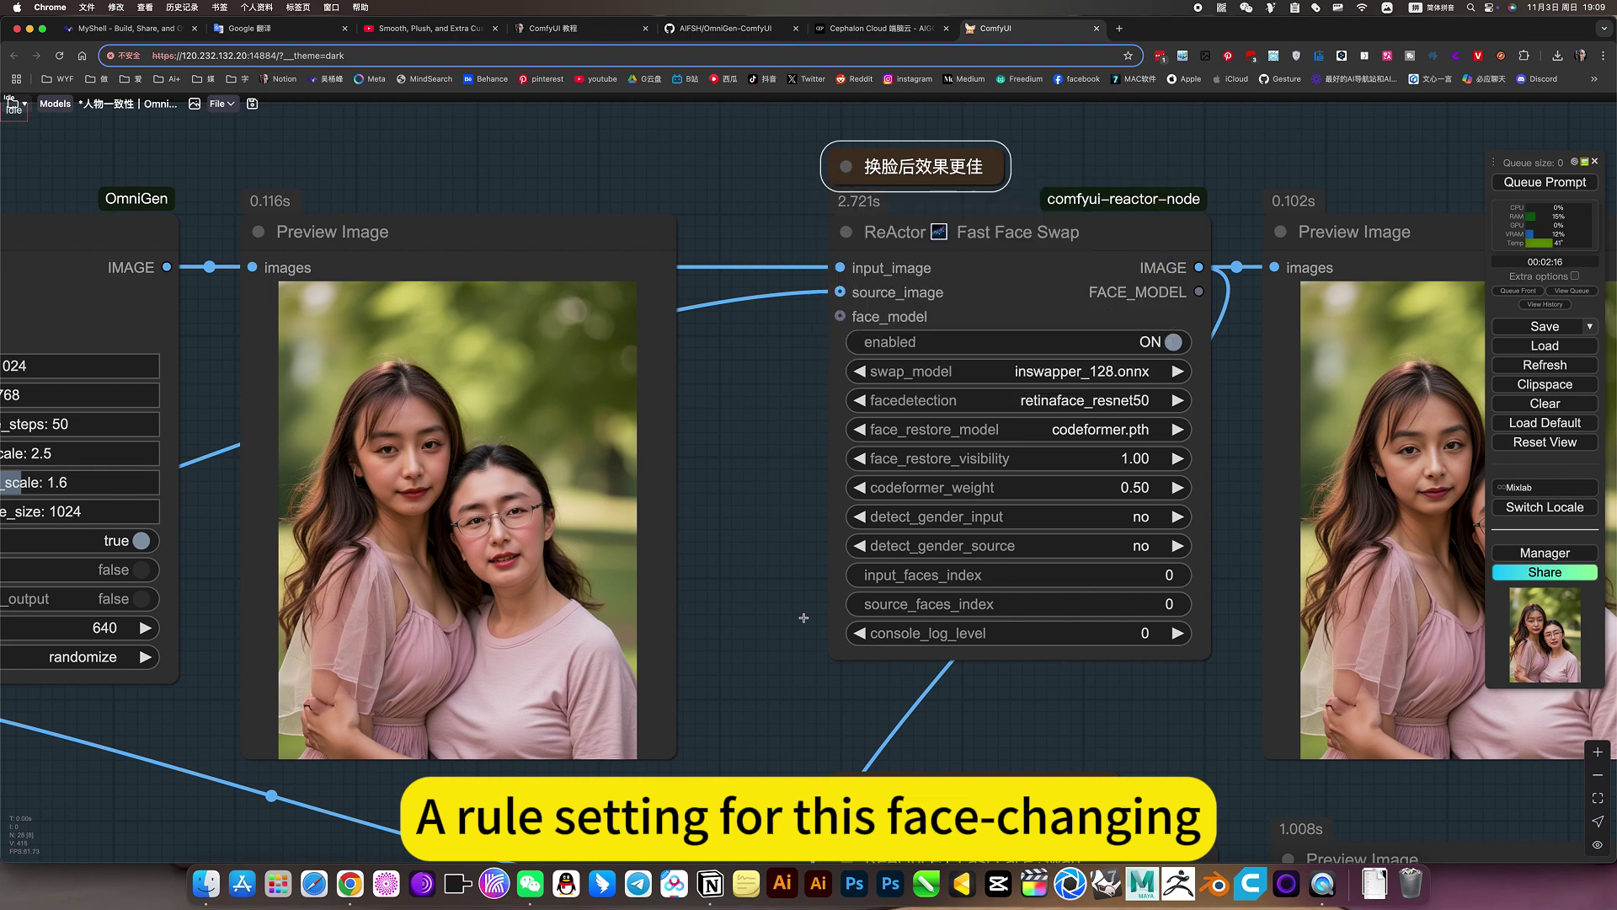
Bypass all nodes in the 指定人物和产品图像生图 group below the two-person group.
scroll(738, 586, down, 8)
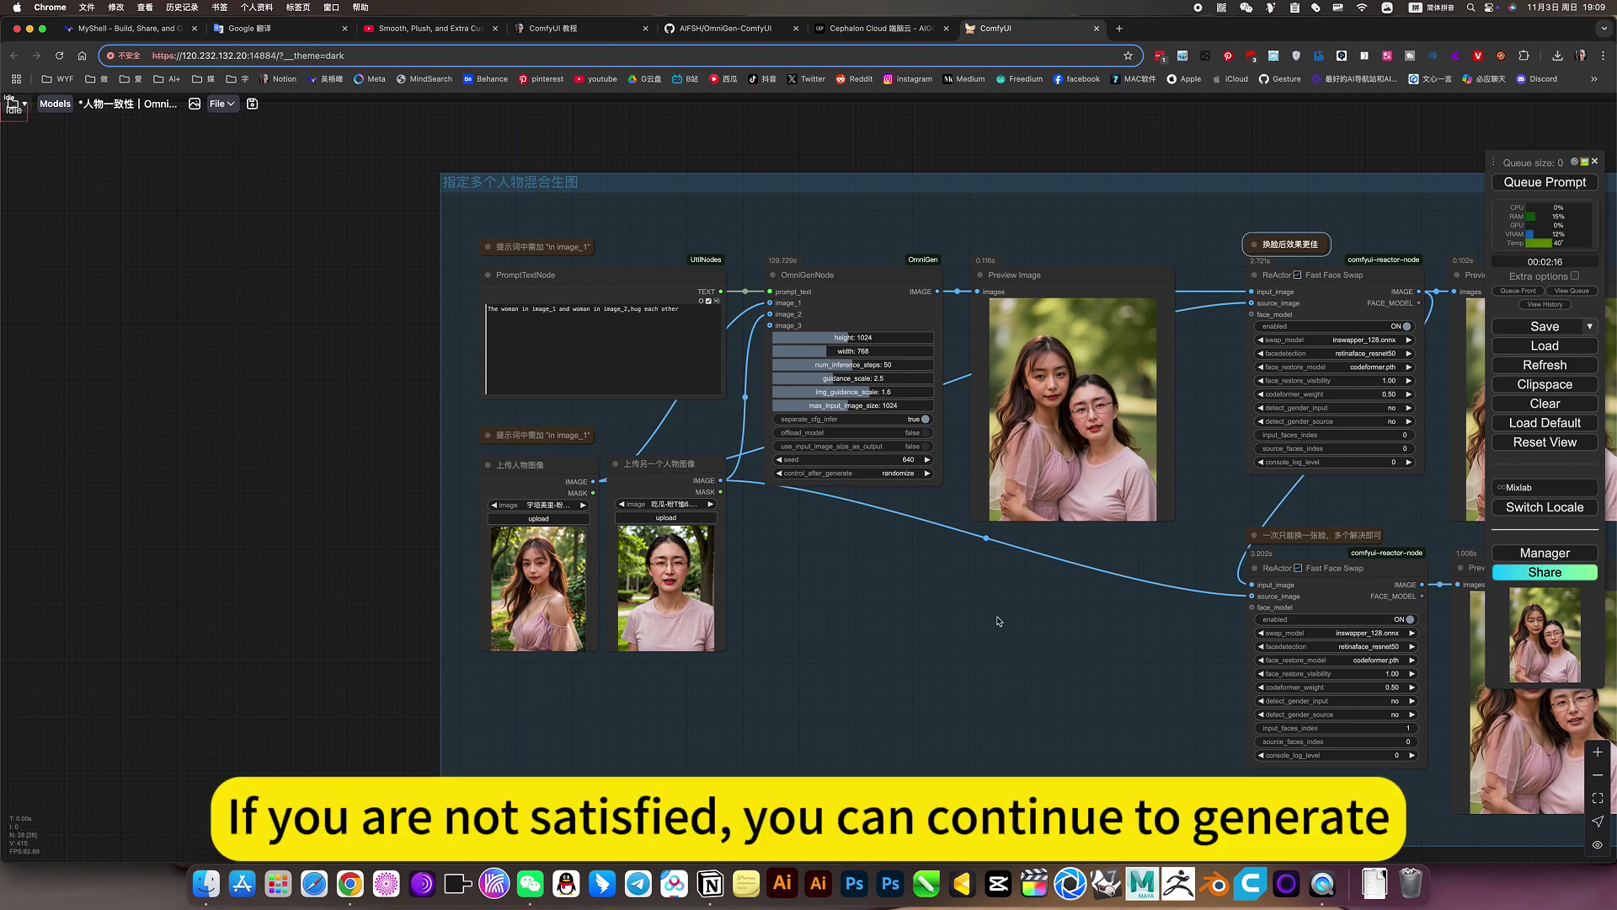
scroll(969, 623, down, 5)
right_click(925, 579)
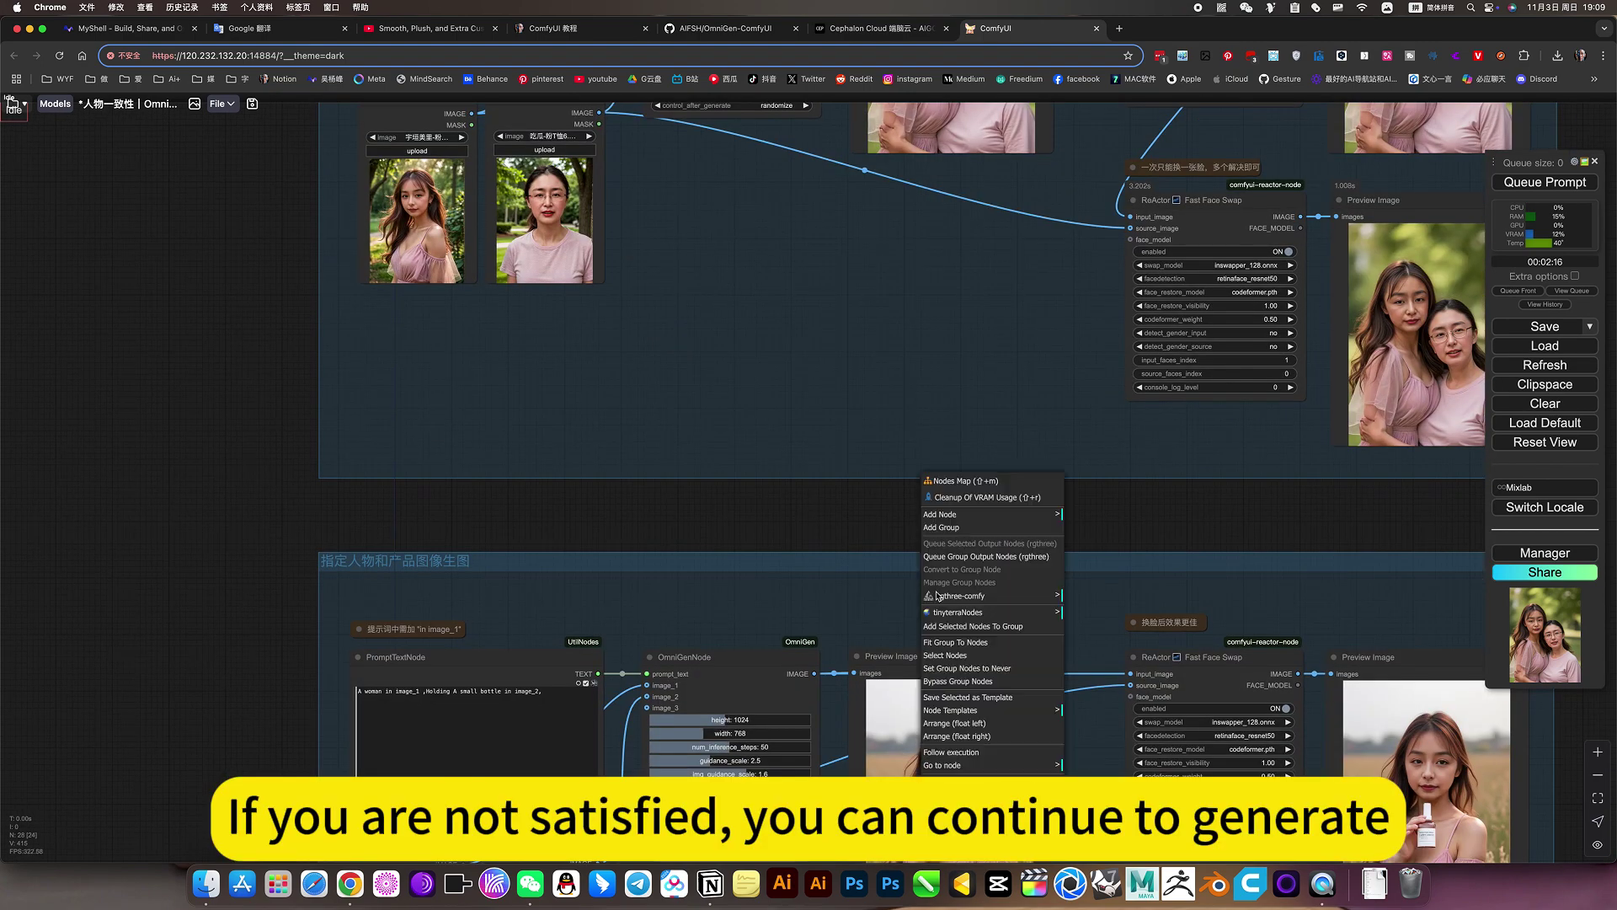
click(969, 680)
Queue another generation of the two-person group and watch its OmniGenNode run.
scroll(928, 559, up, 5)
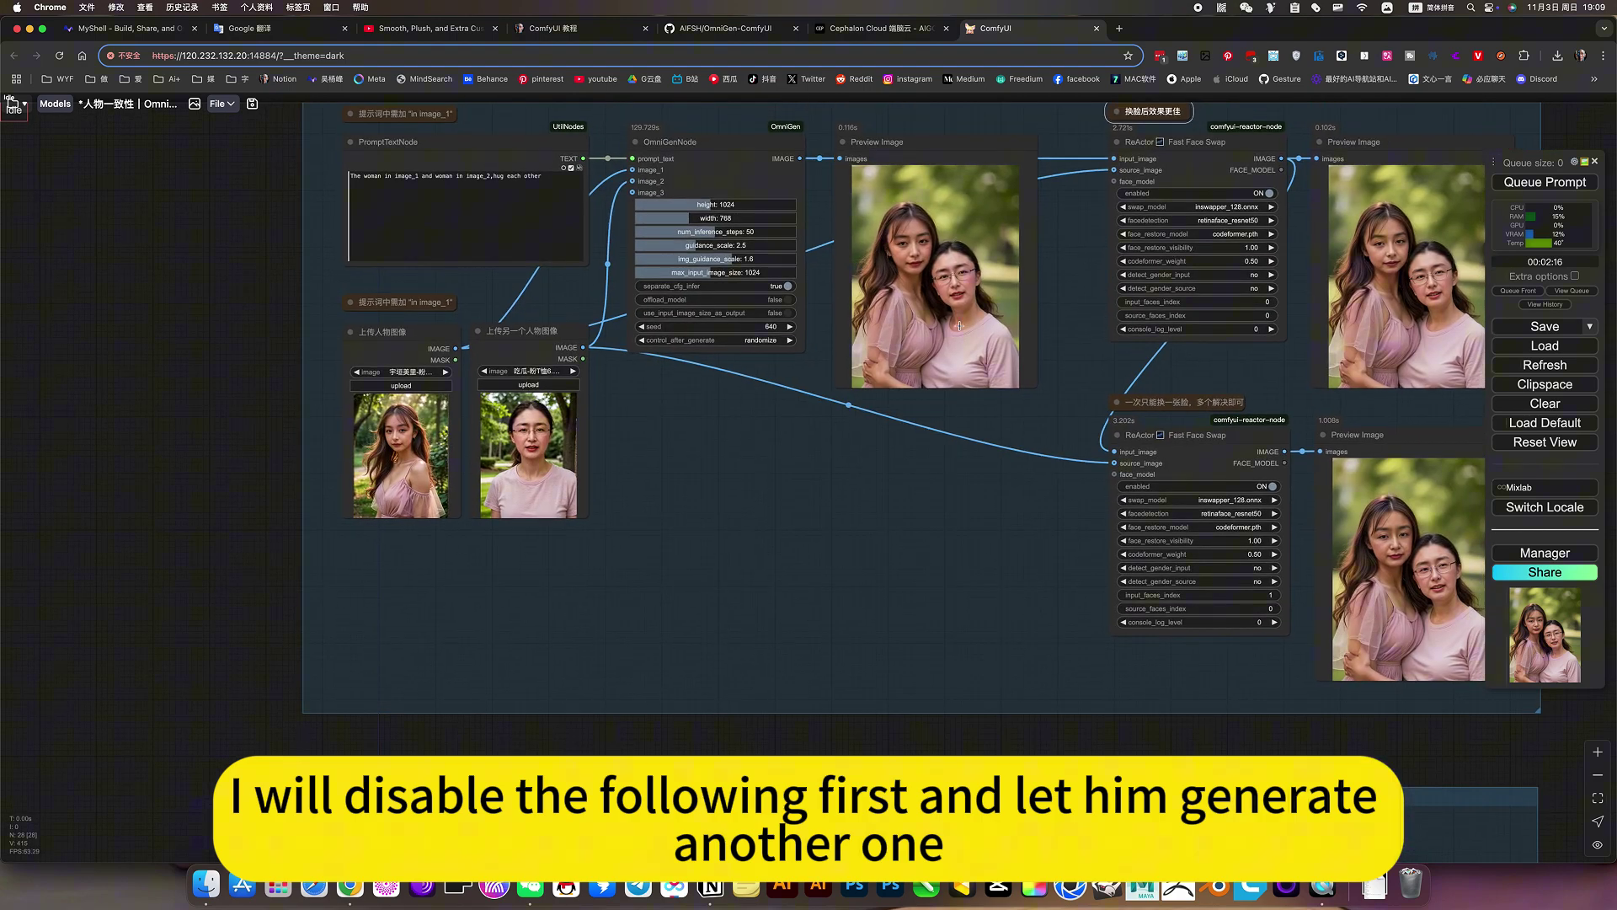
click(1545, 182)
drag(988, 653, 1027, 763)
drag(826, 563, 926, 640)
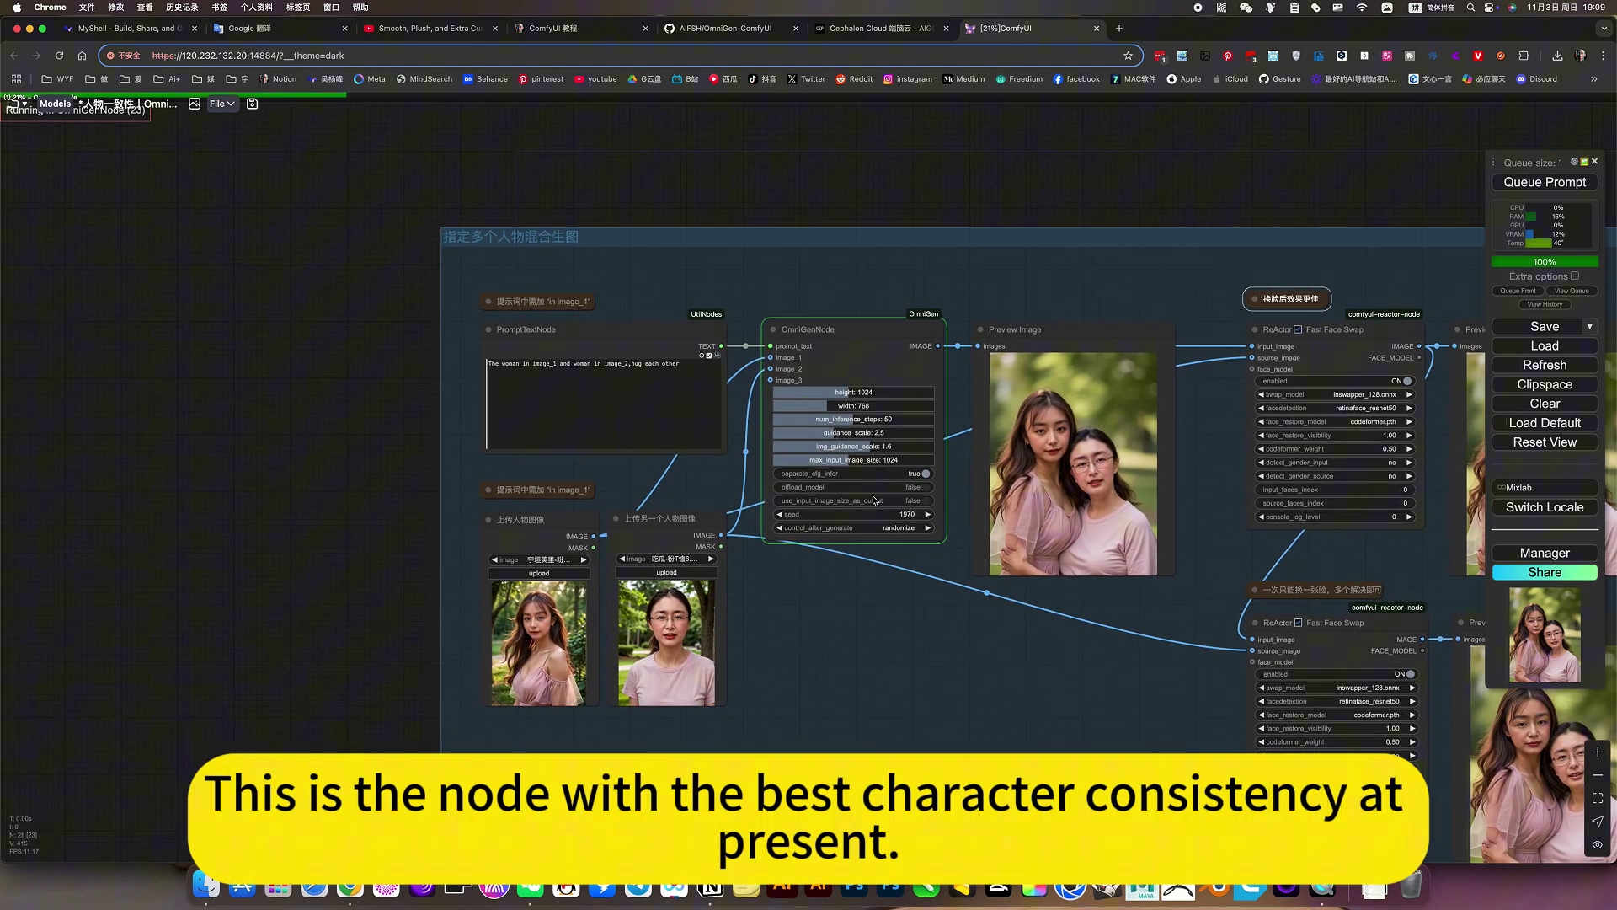
scroll(543, 293, up, 6)
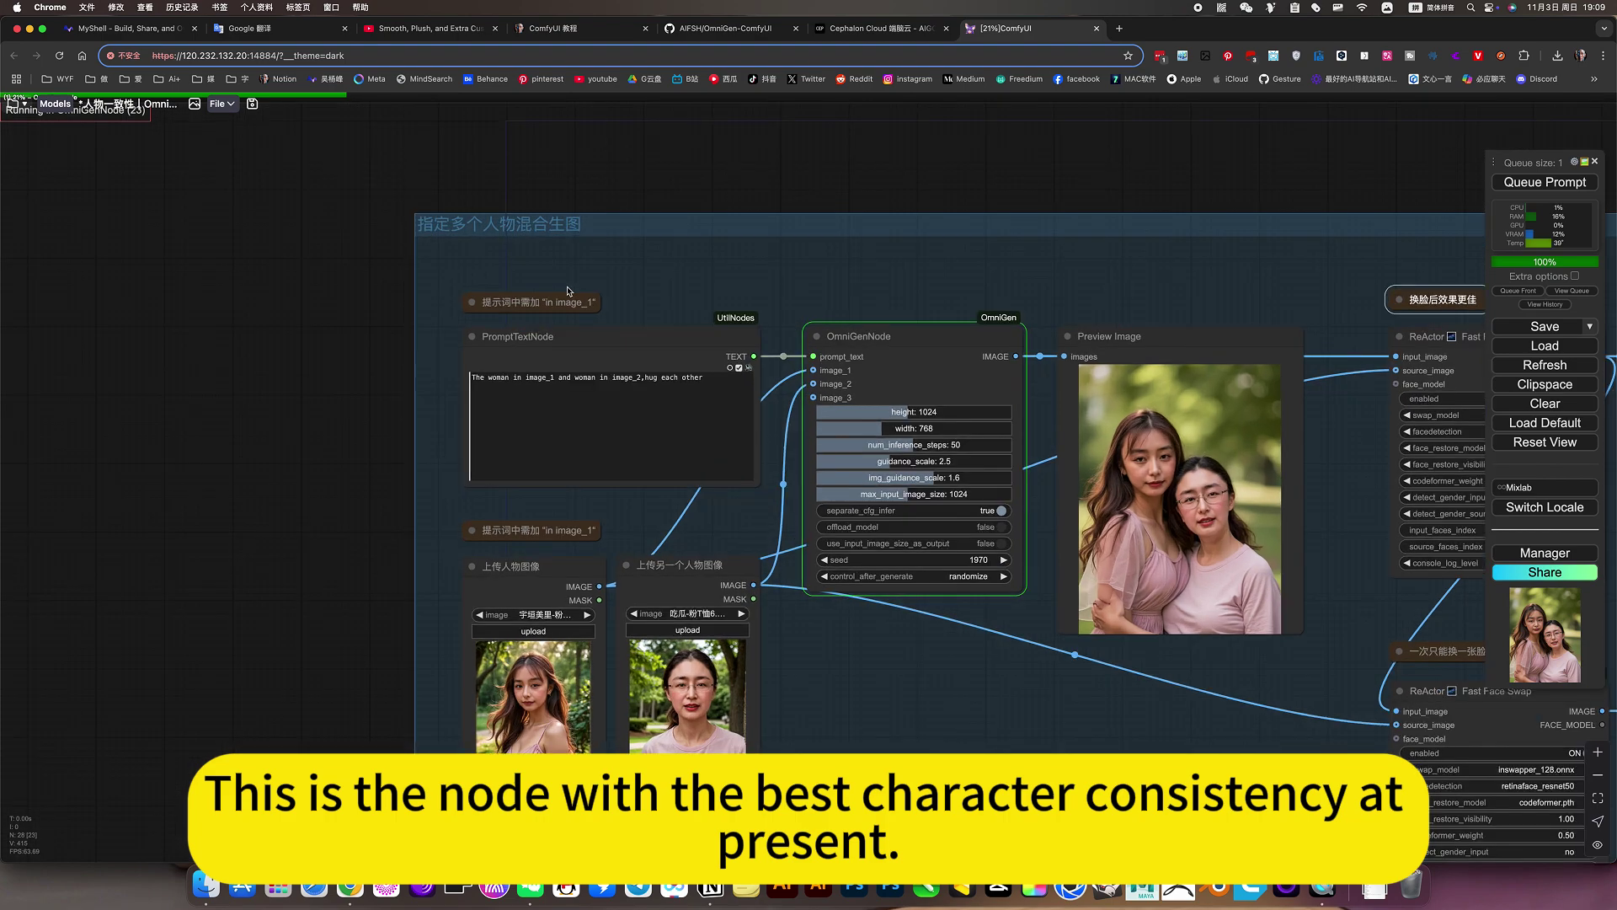
scroll(992, 391, down, 5)
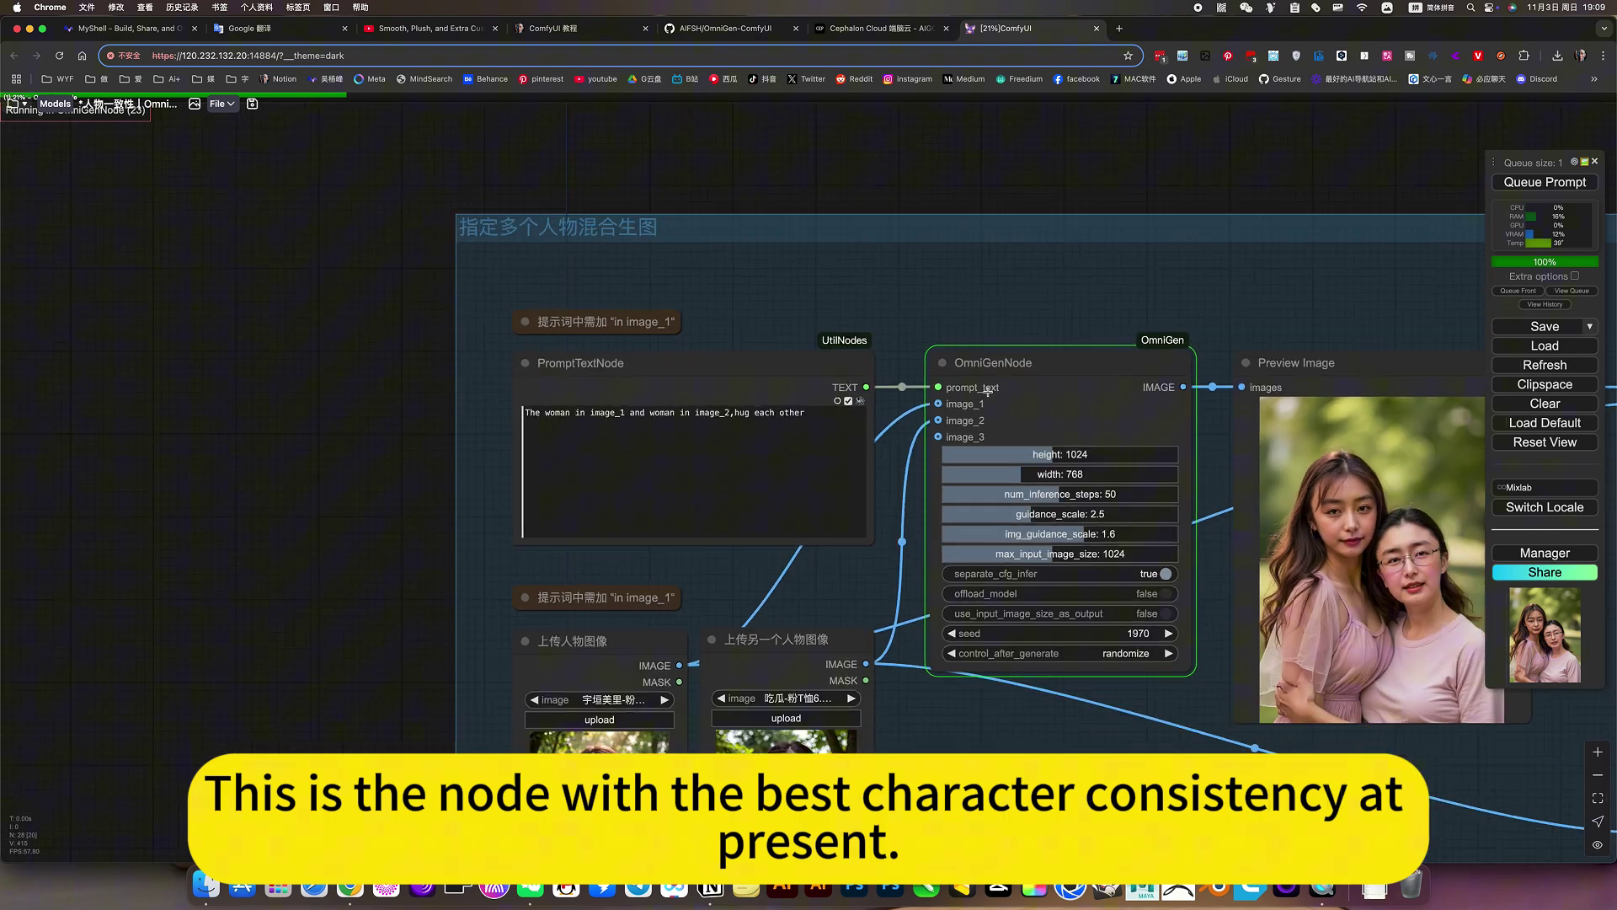
Switch to the OmniGen-ComfyUI GitHub page, star the repository, and look through the README's examples and tips.
click(727, 31)
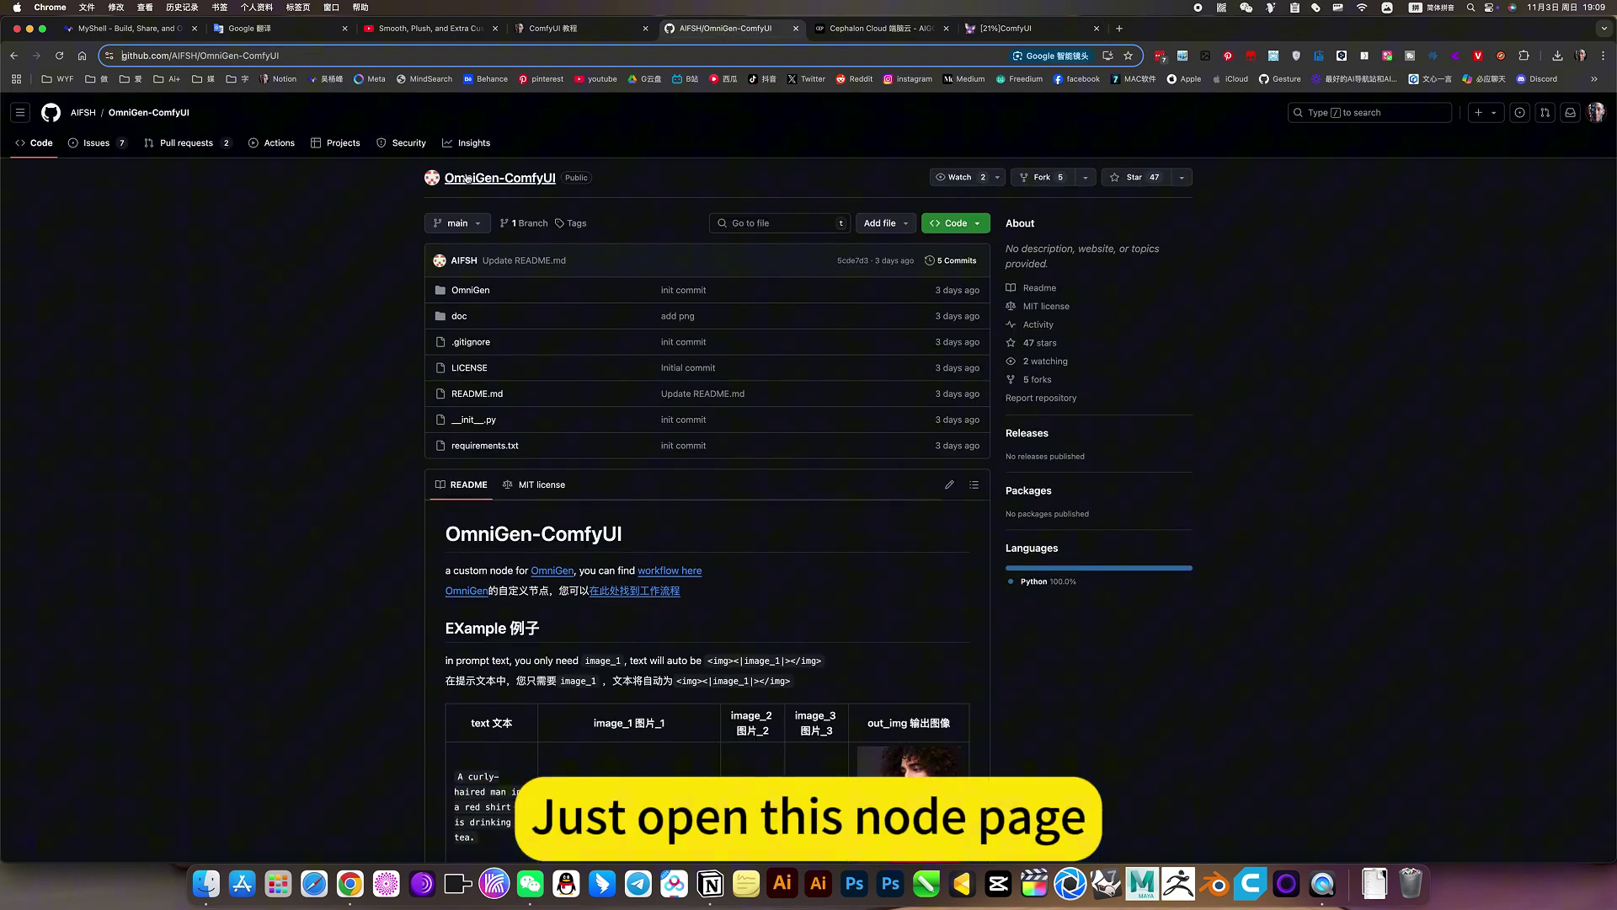
click(1129, 180)
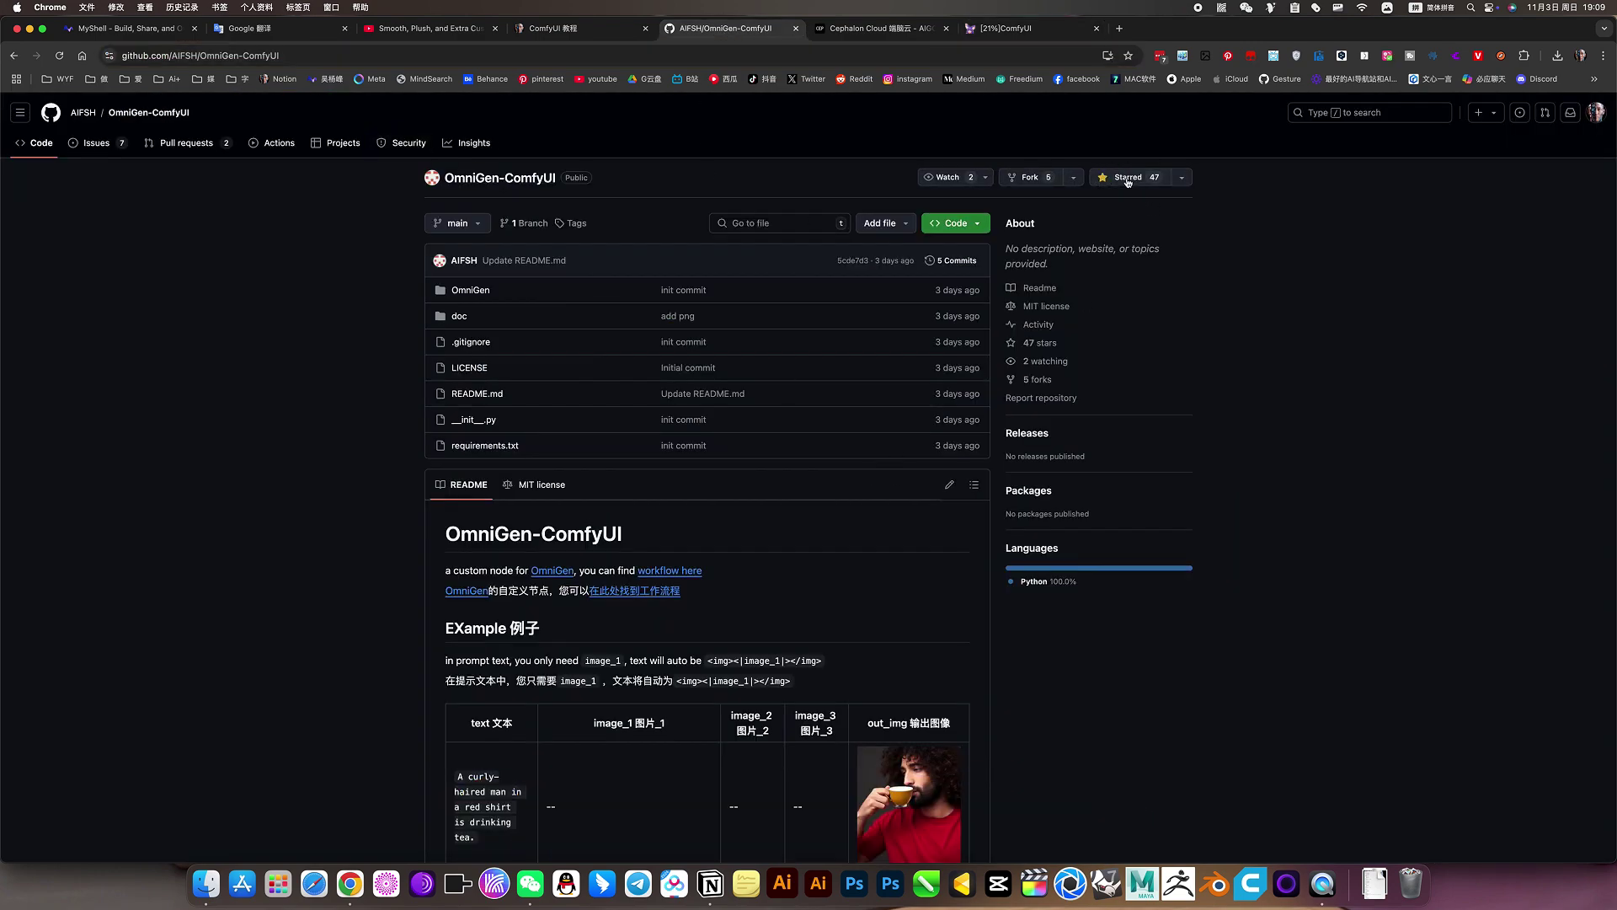
scroll(1268, 666, down, 5)
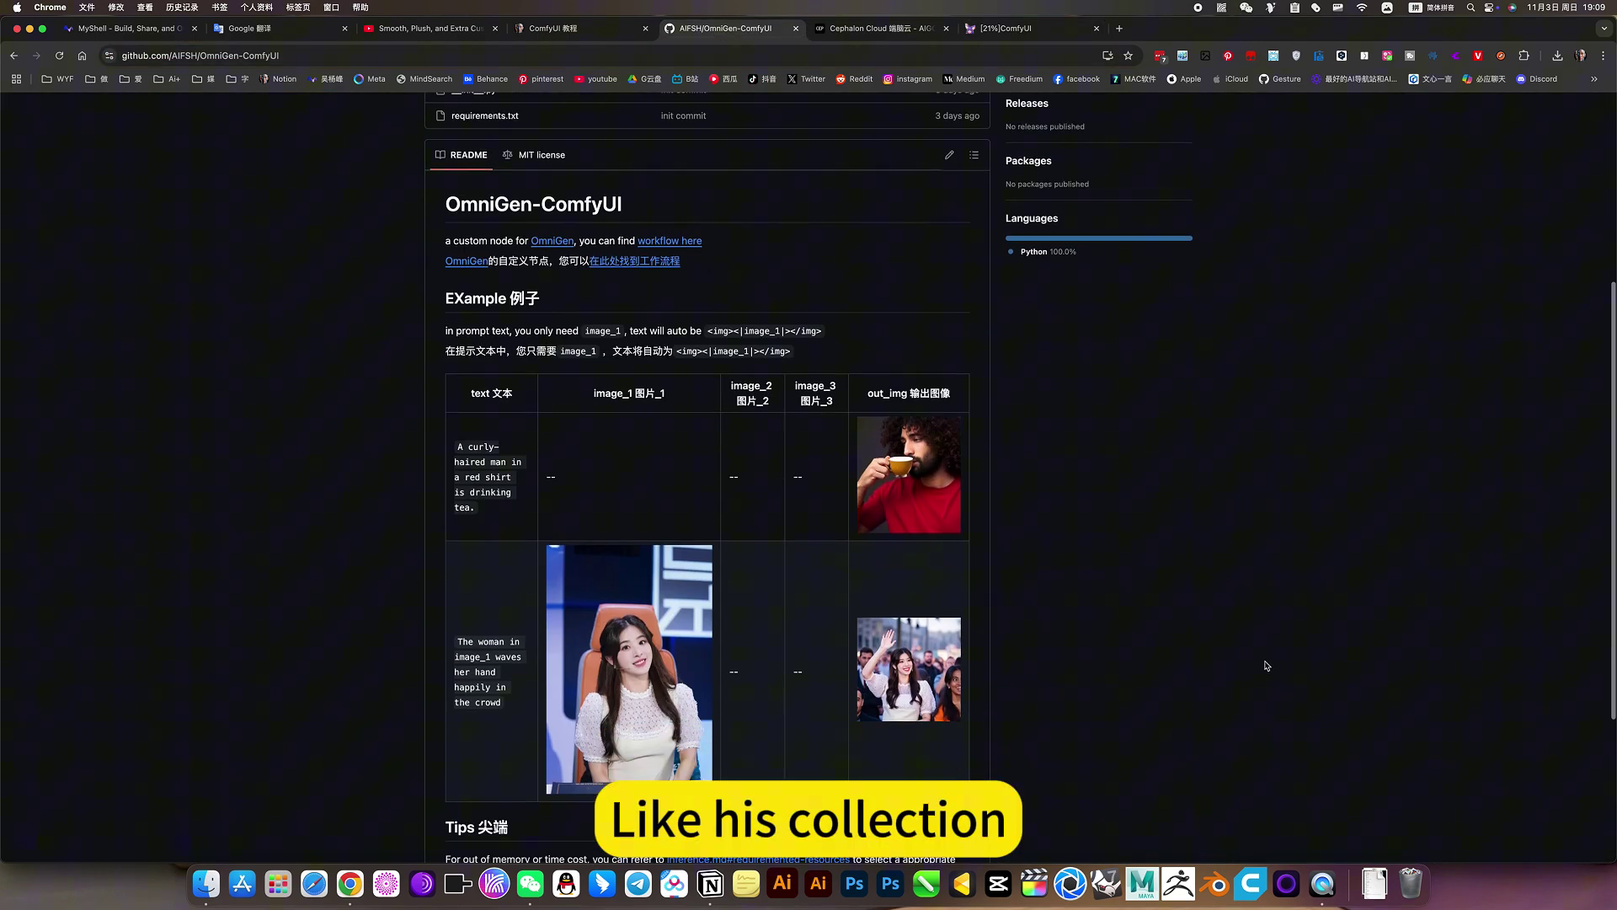
scroll(1267, 665, up, 1)
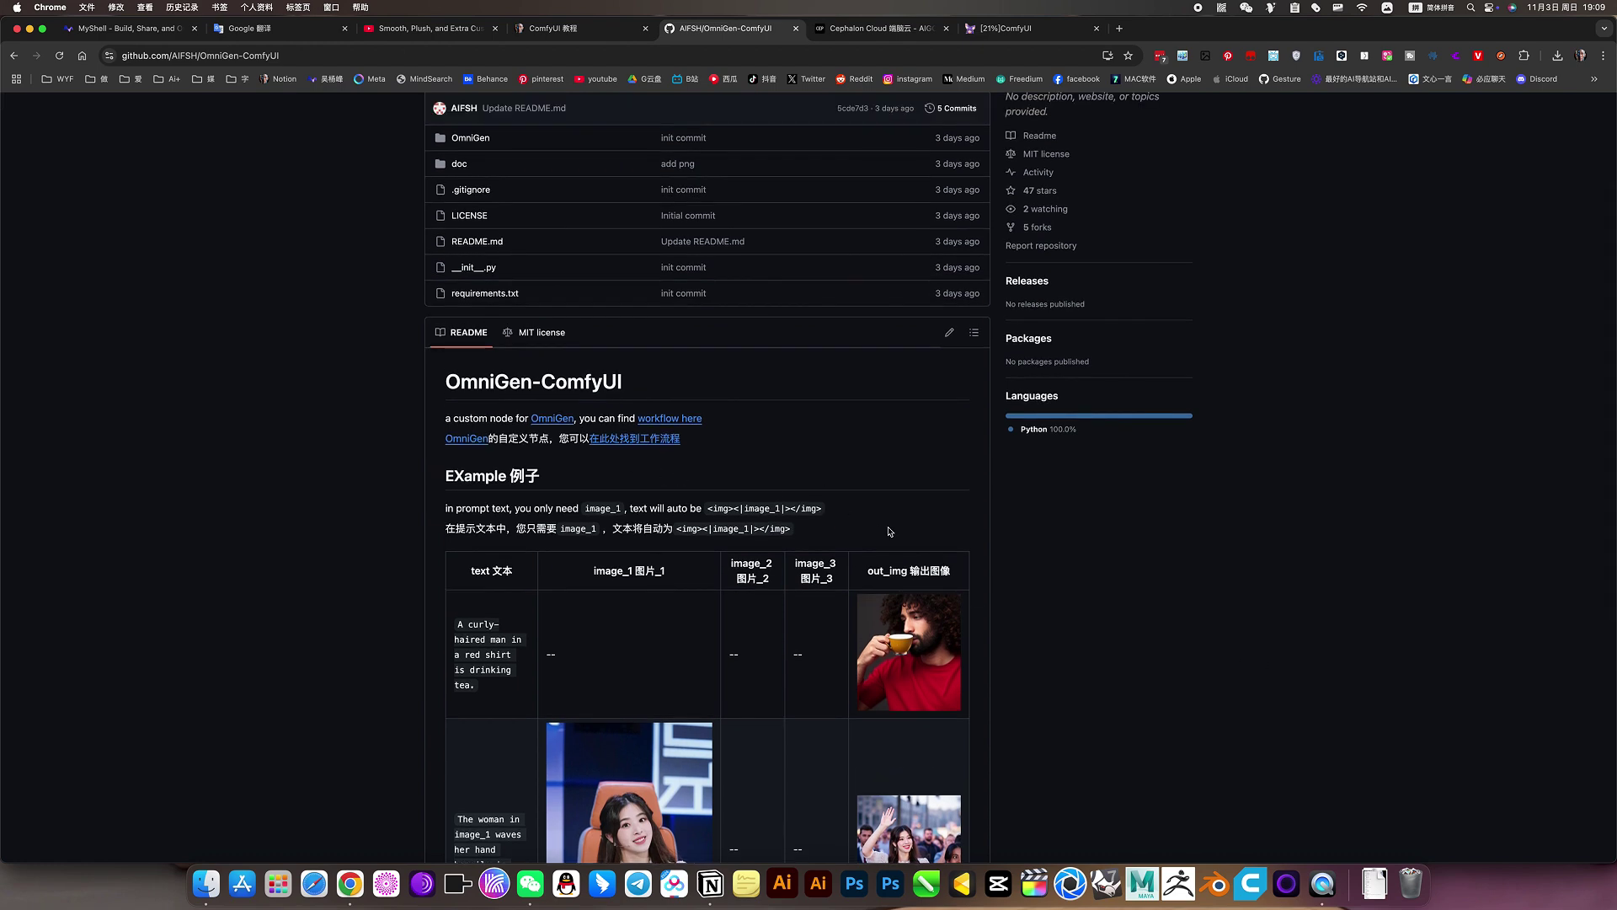
scroll(889, 531, down, 5)
scroll(973, 565, down, 3)
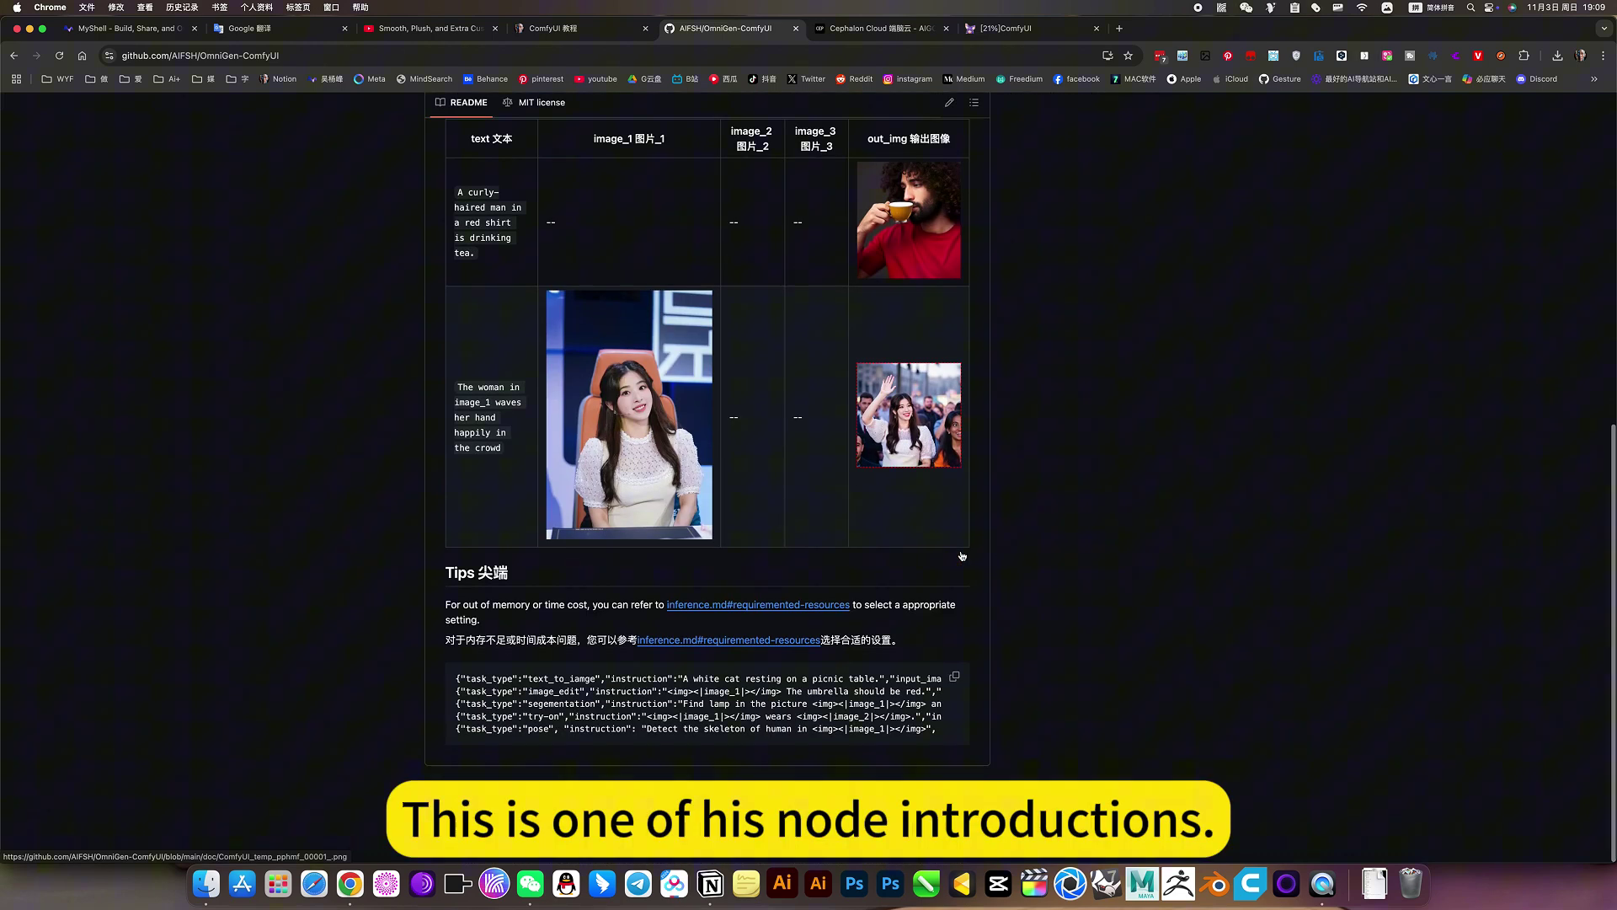
scroll(965, 558, up, 8)
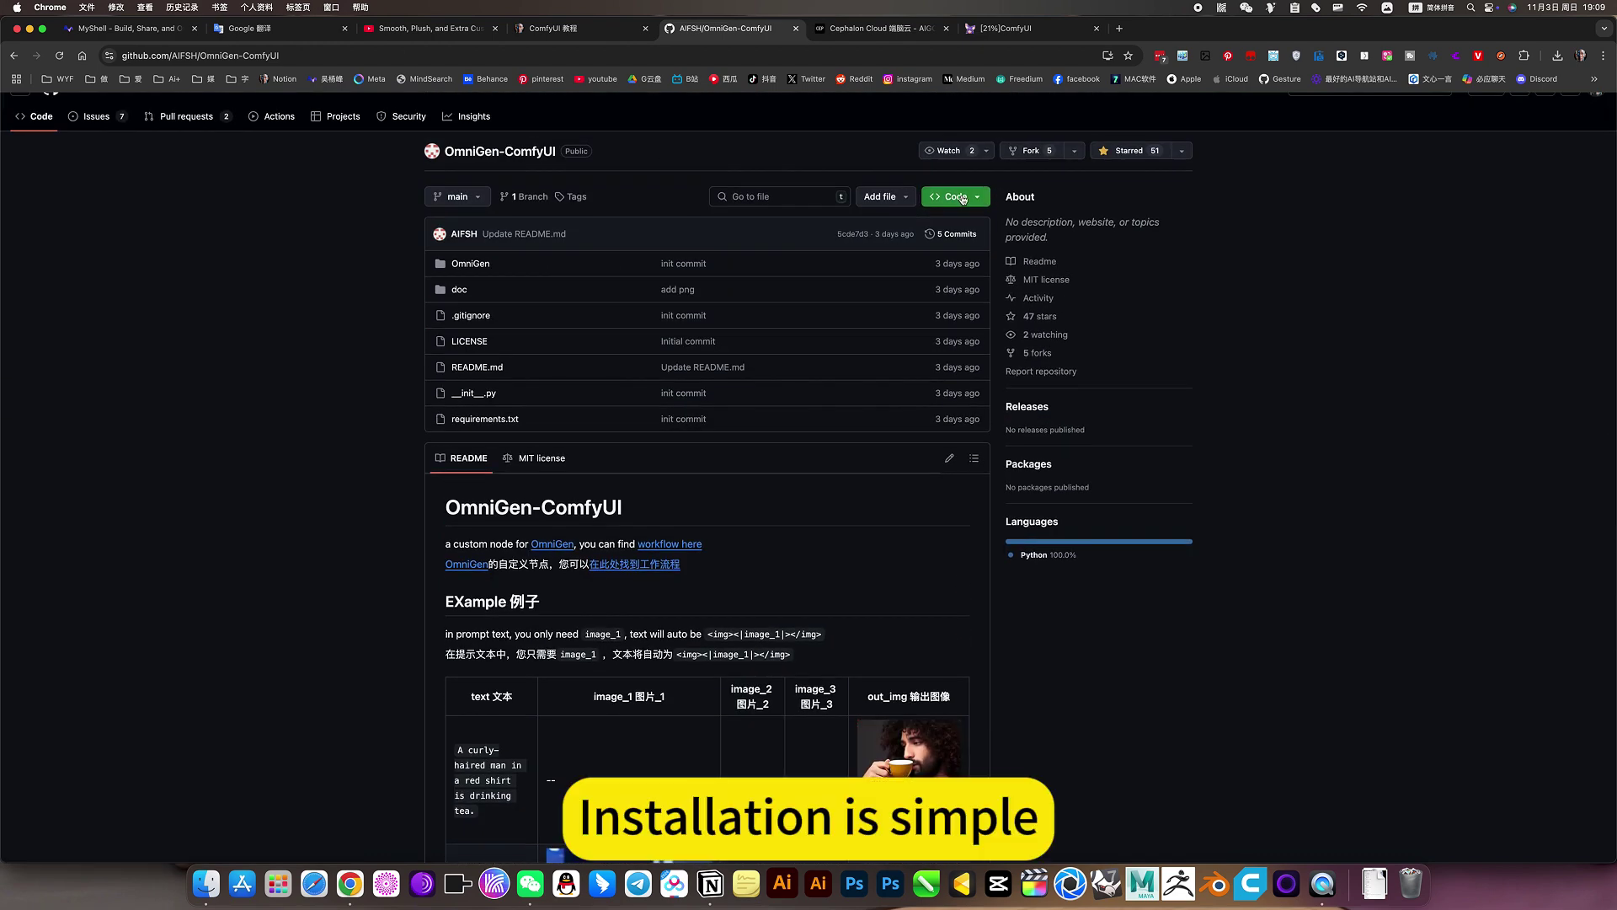
Show the repository's HTTPS clone link and ZIP download option, and return to the ComfyUI workflow.
click(956, 194)
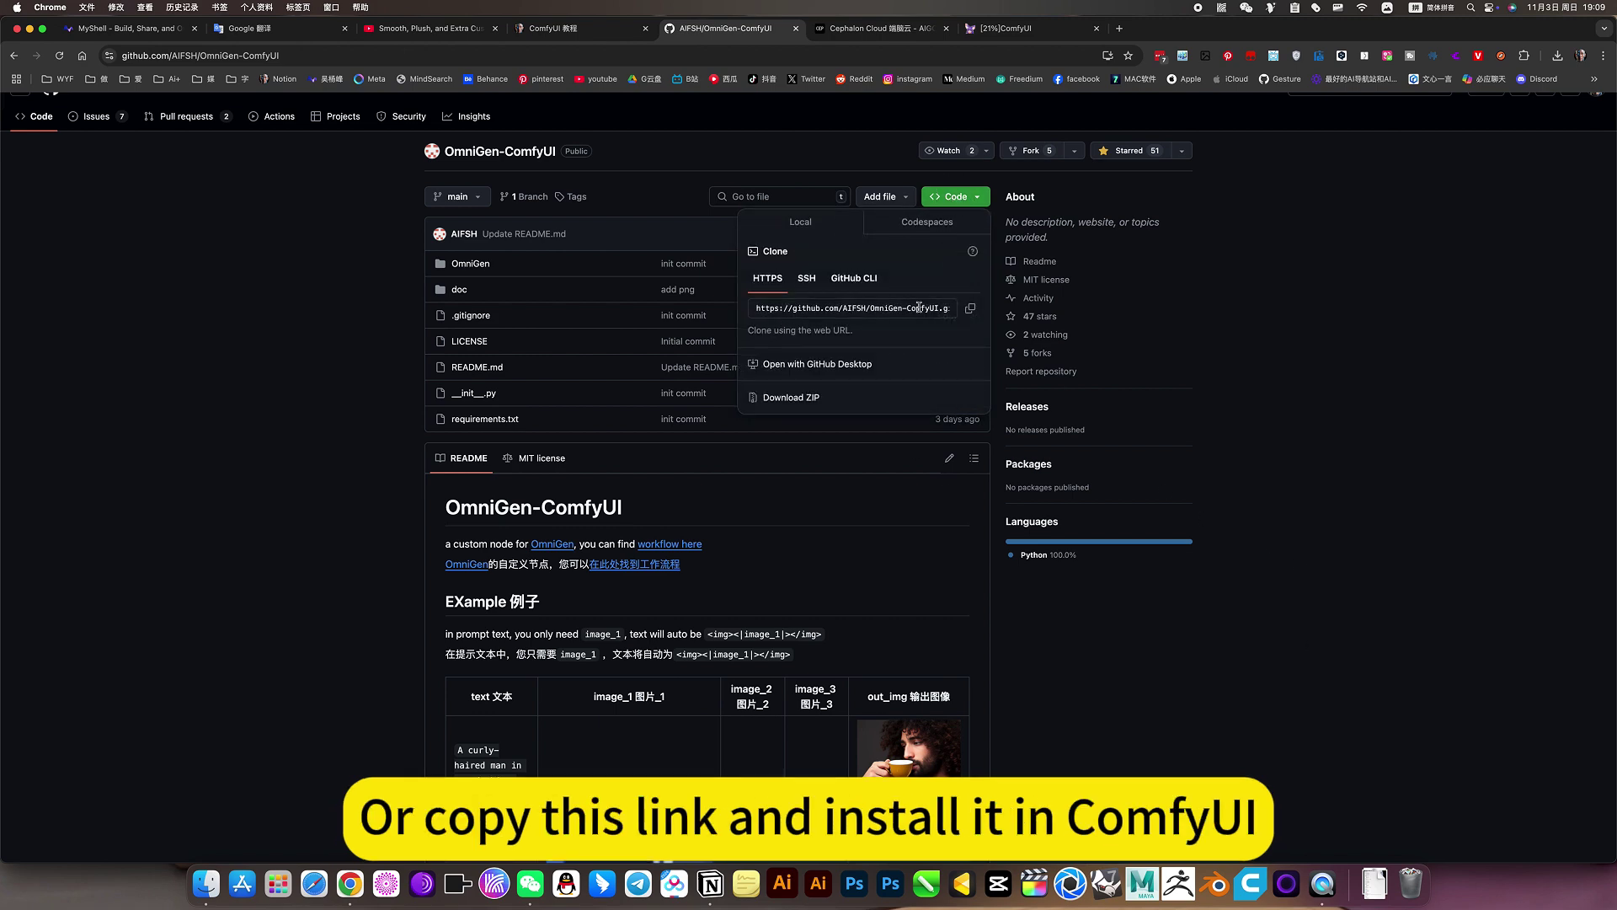
click(1316, 320)
click(1013, 31)
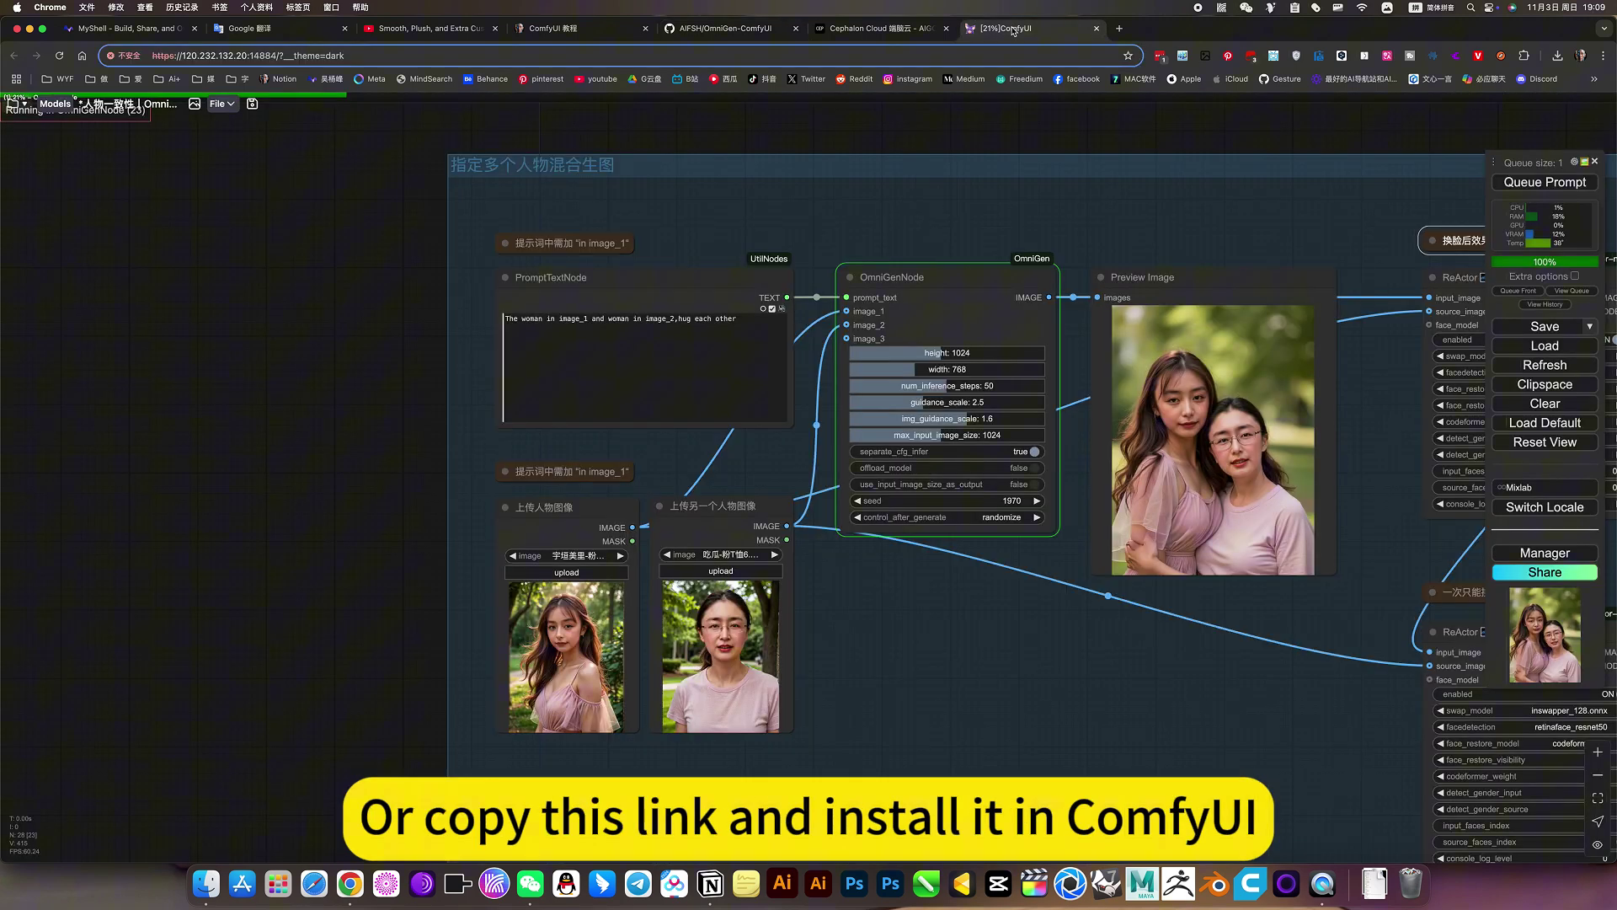
Re-enable the bypassed 指定人物和产品图像生图 group by setting its nodes to Always.
drag(1059, 726, 955, 678)
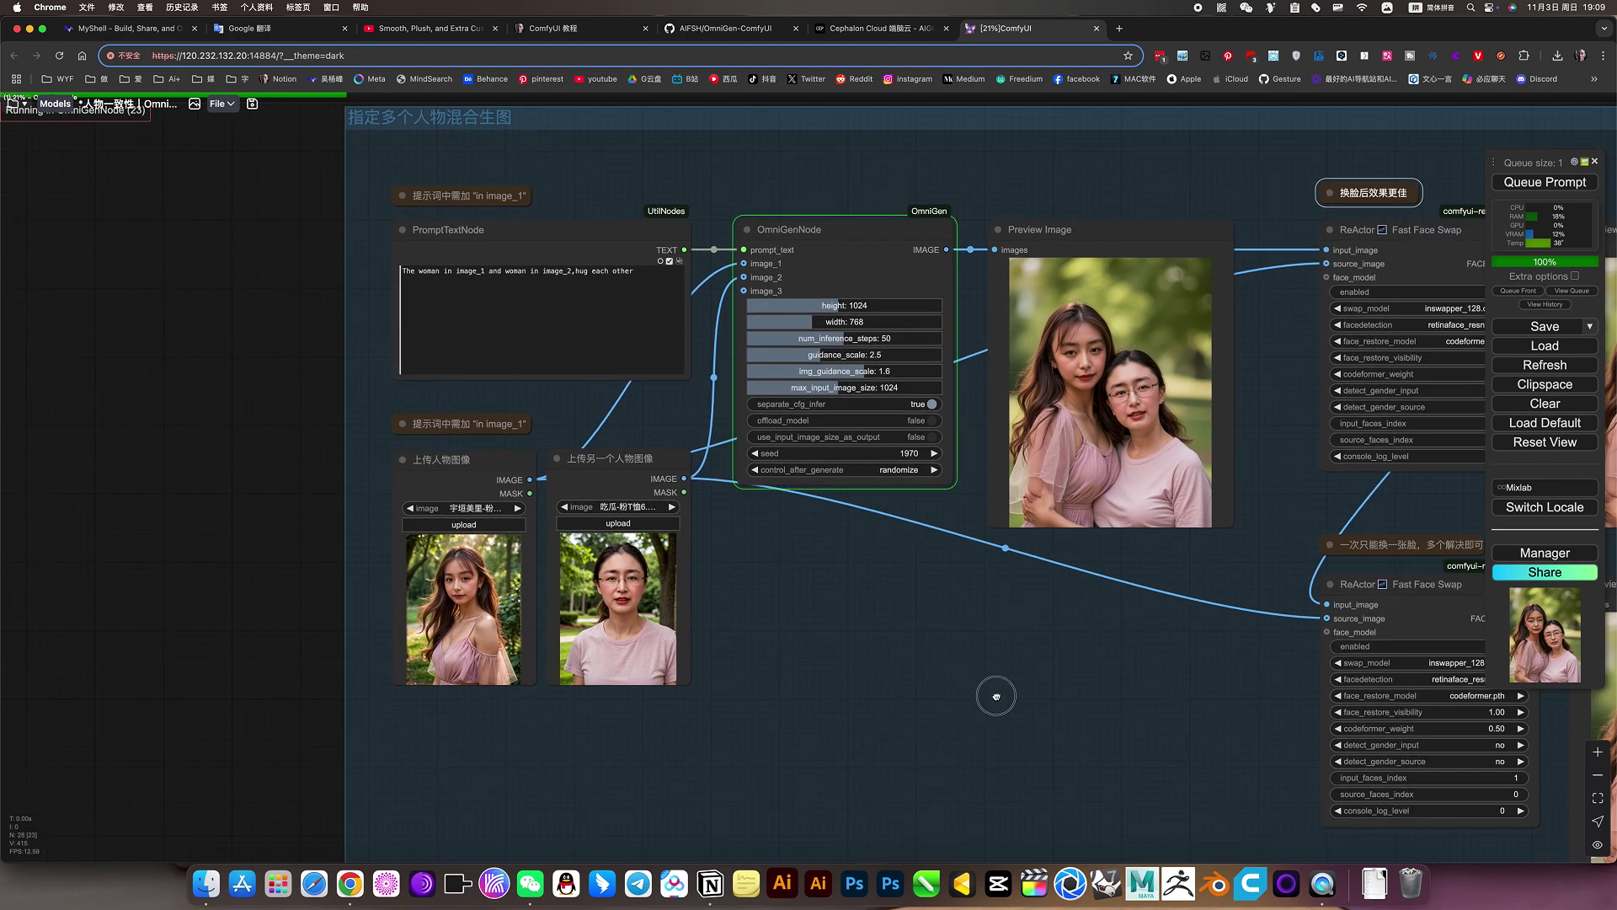
scroll(947, 623, down, 5)
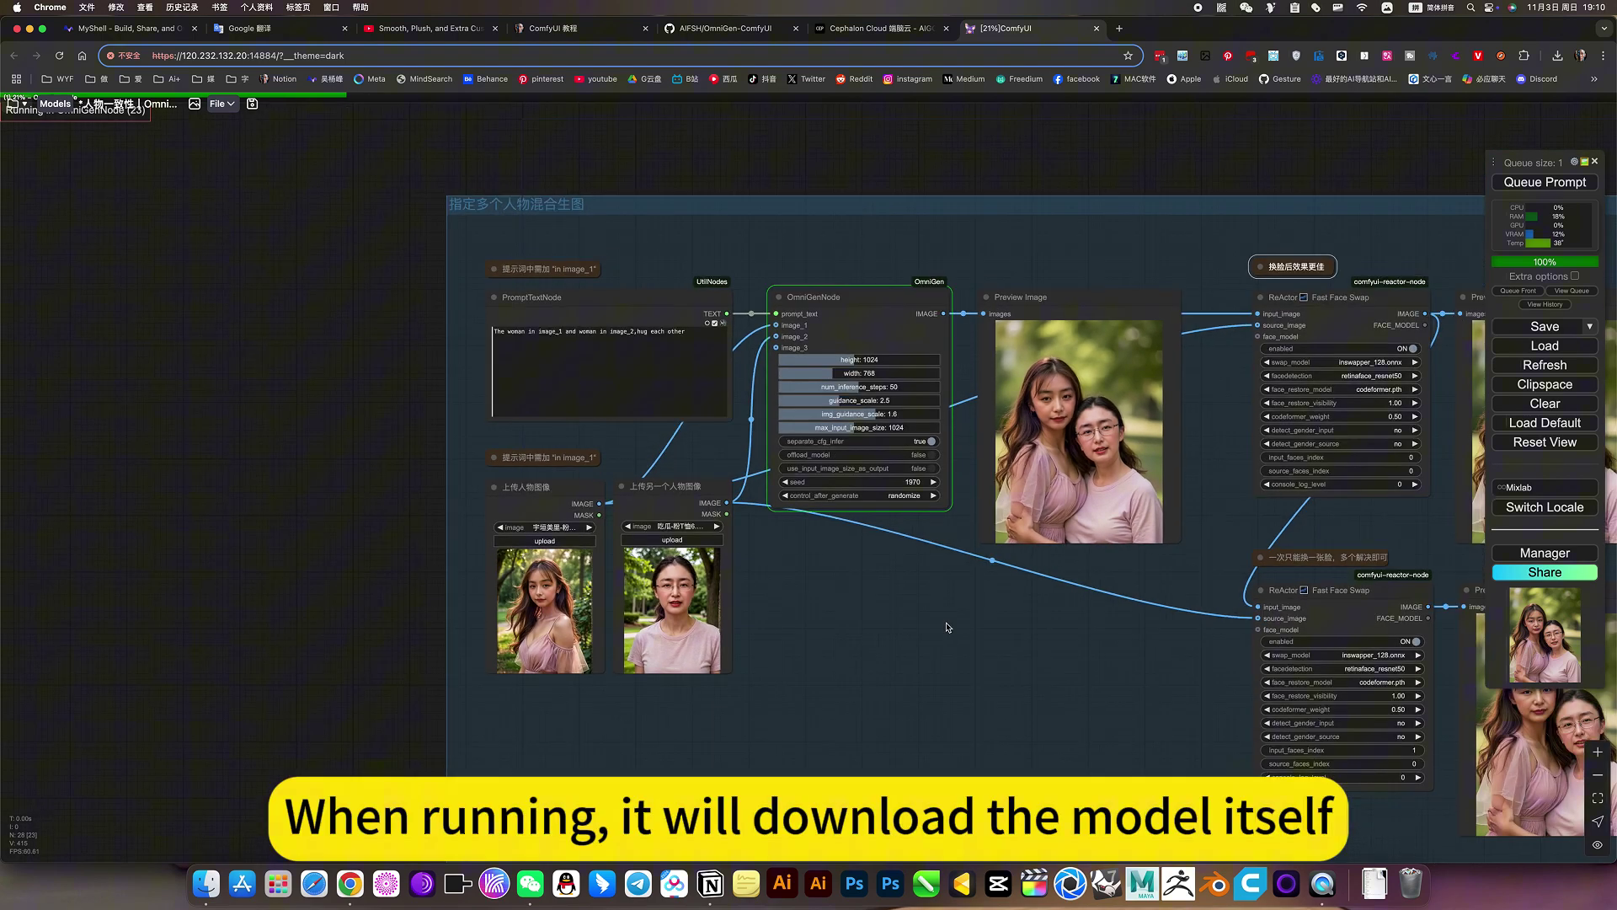
drag(1014, 709, 912, 223)
right_click(925, 449)
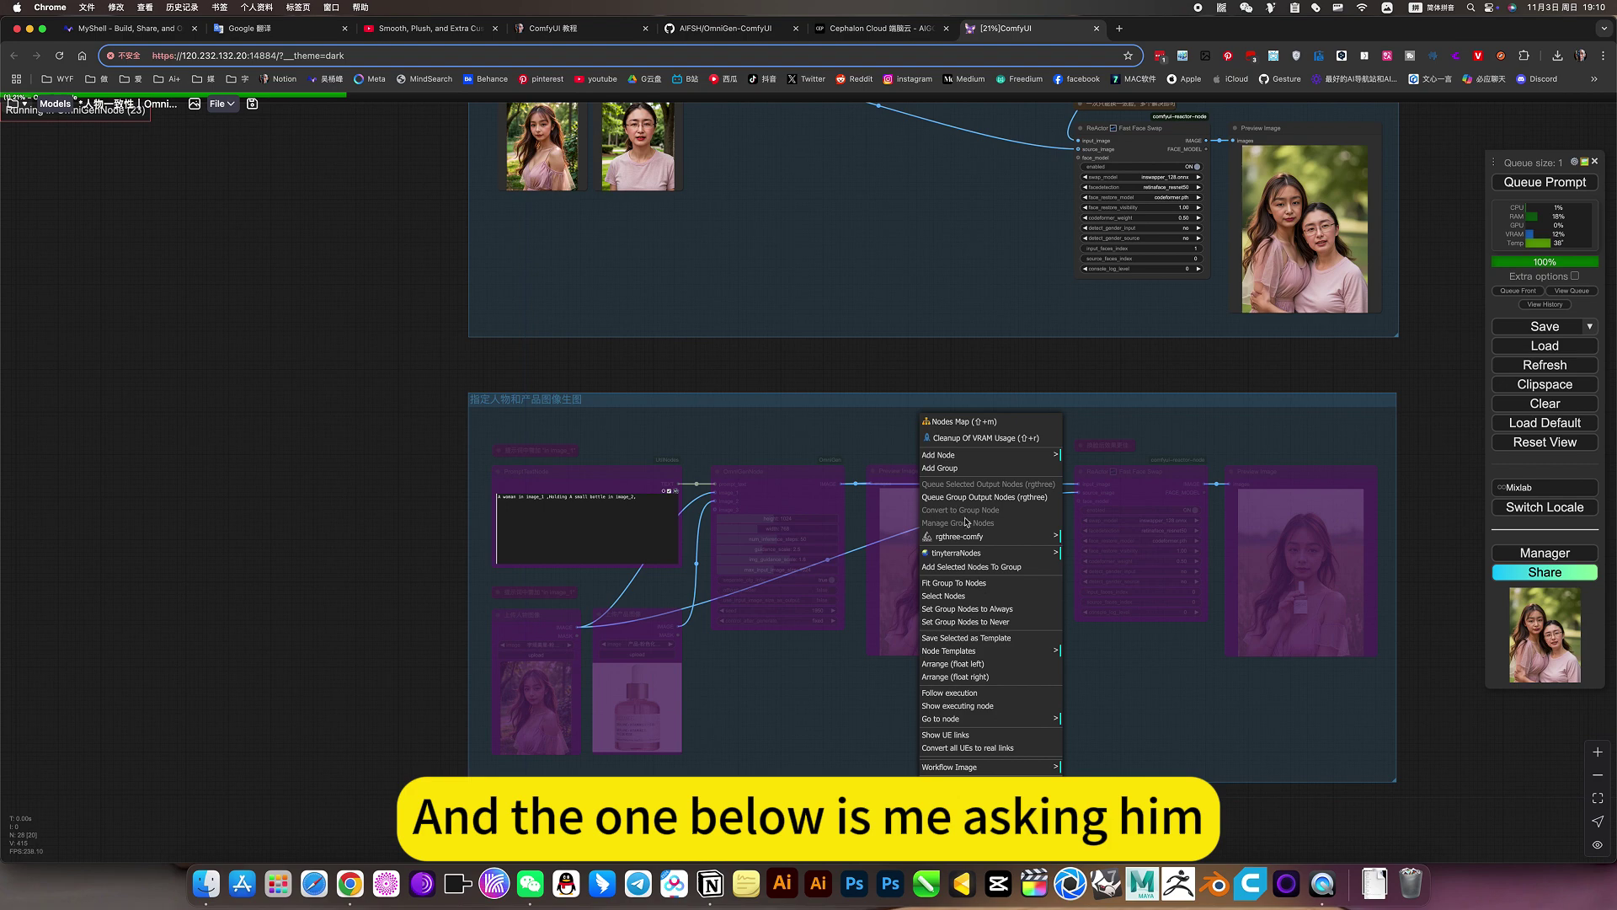
click(991, 612)
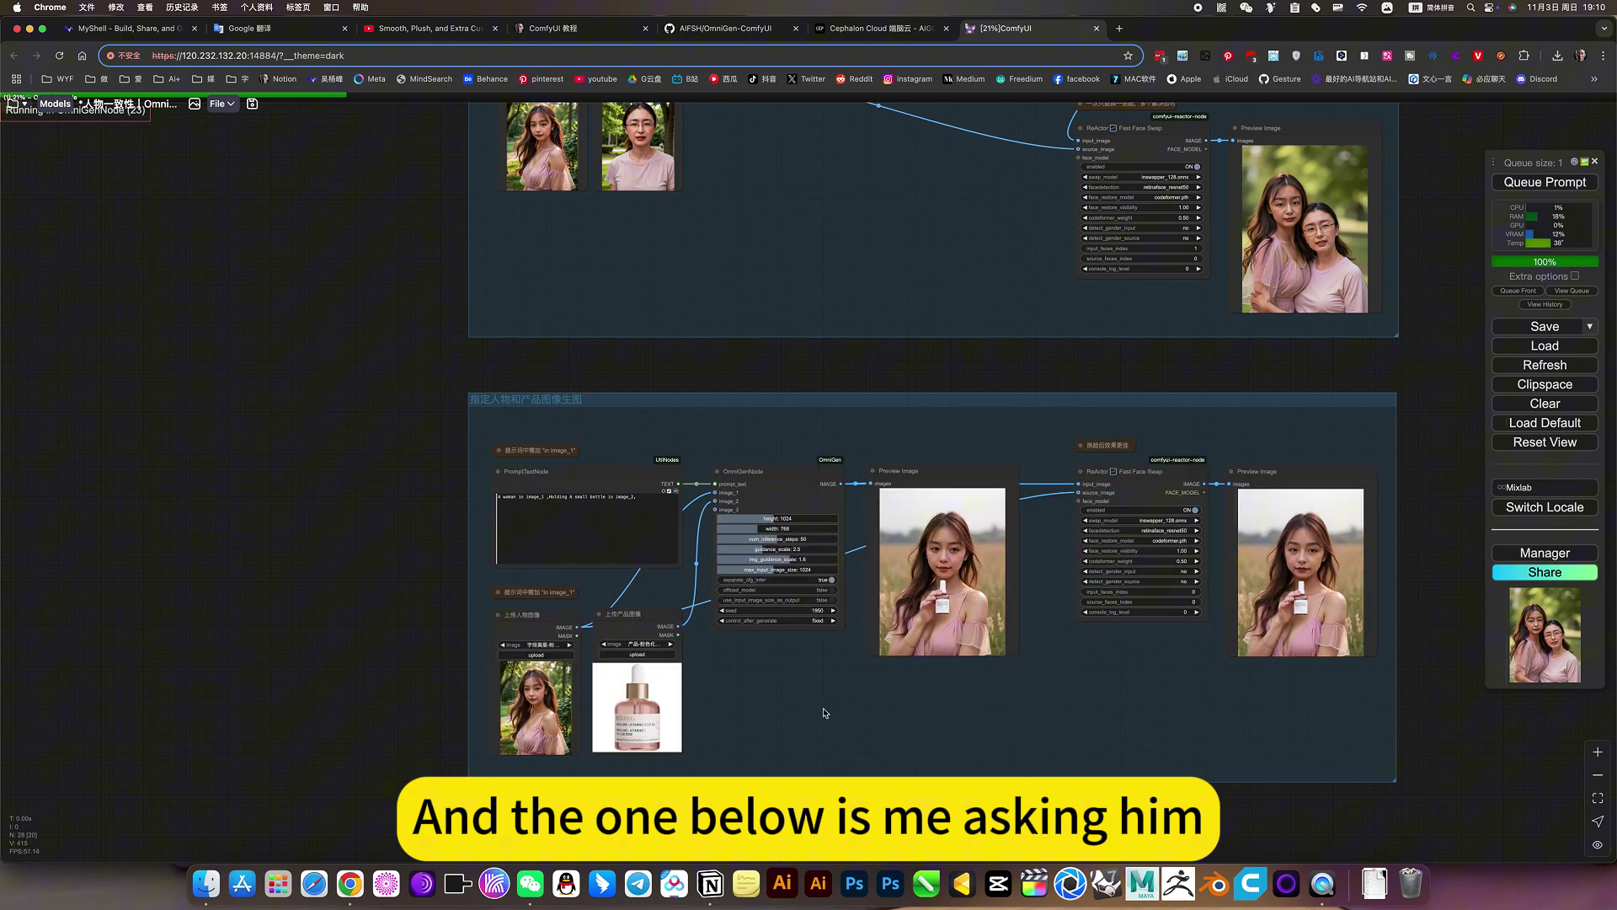
Inspect the product group's prompt together with its uploaded person and product reference images.
drag(826, 710, 968, 671)
scroll(806, 579, up, 4)
scroll(807, 578, up, 3)
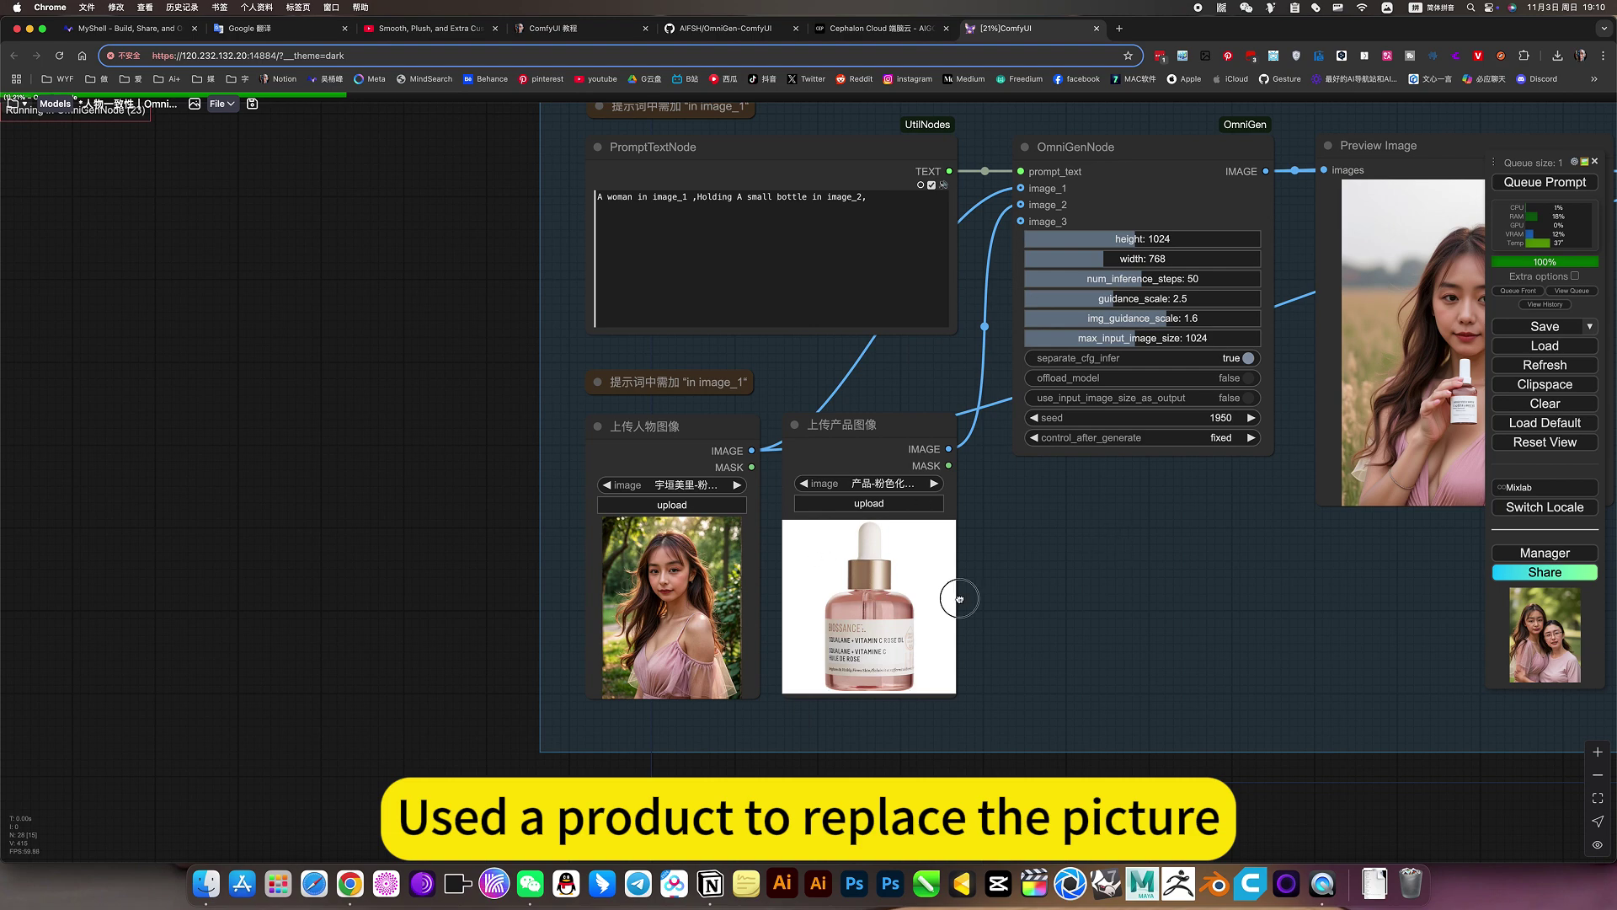
drag(949, 596, 539, 742)
Examine the product group's OmniGen preview up close, checking the woman's face and the bottle she holds.
scroll(539, 741, down, 1)
scroll(1065, 522, up, 5)
scroll(1065, 521, up, 2)
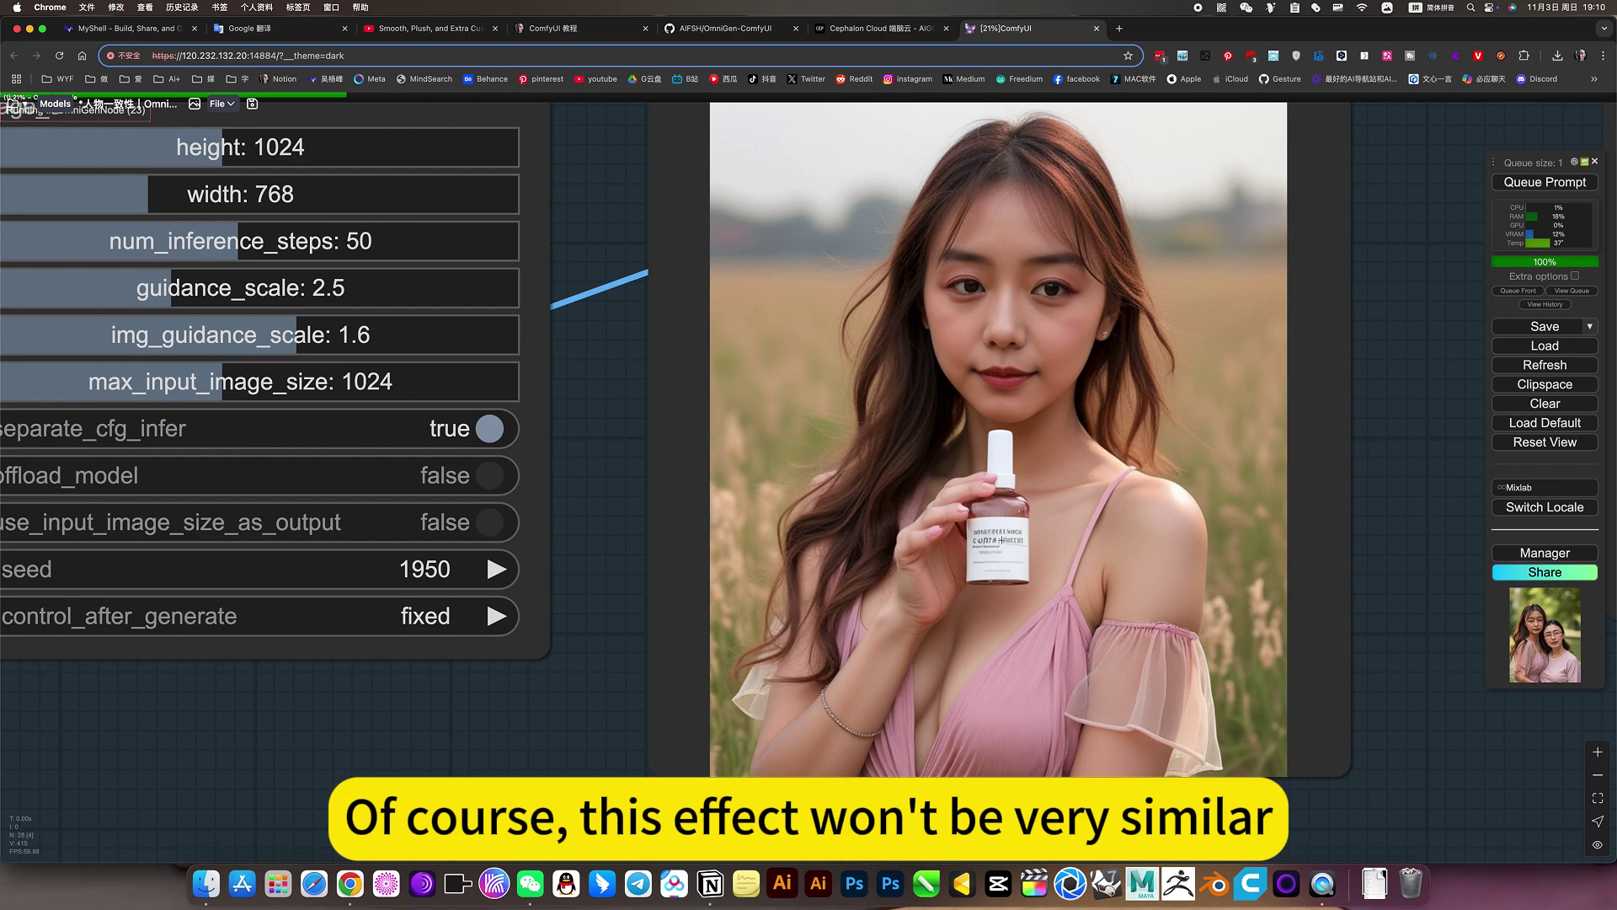
scroll(1003, 526, down, 5)
scroll(1003, 535, up, 4)
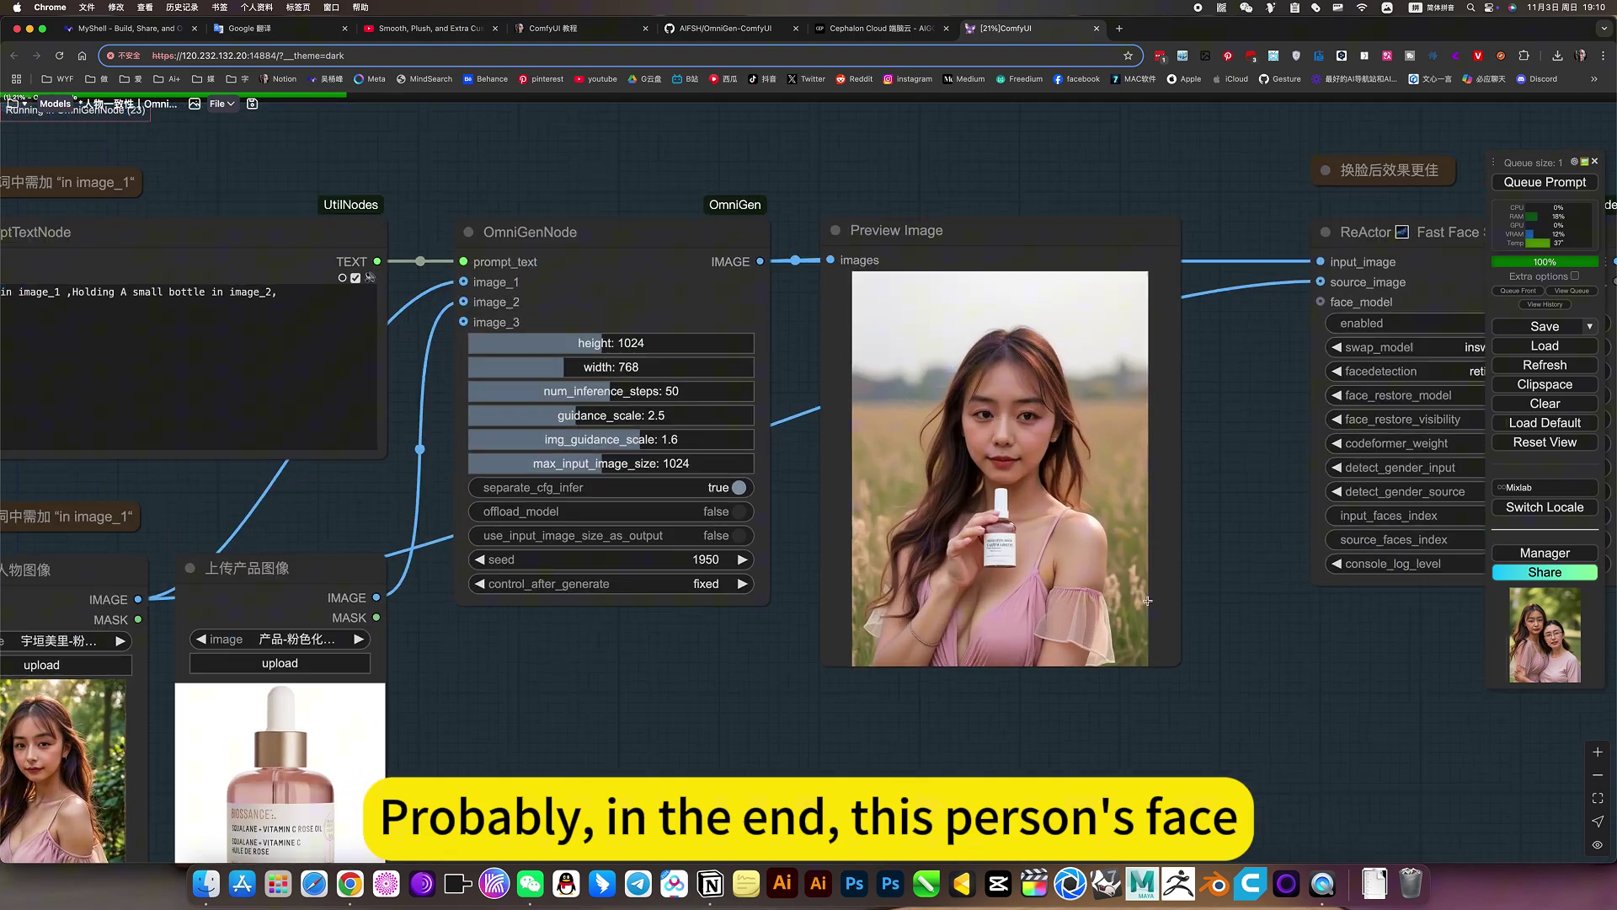
scroll(975, 444, up, 3)
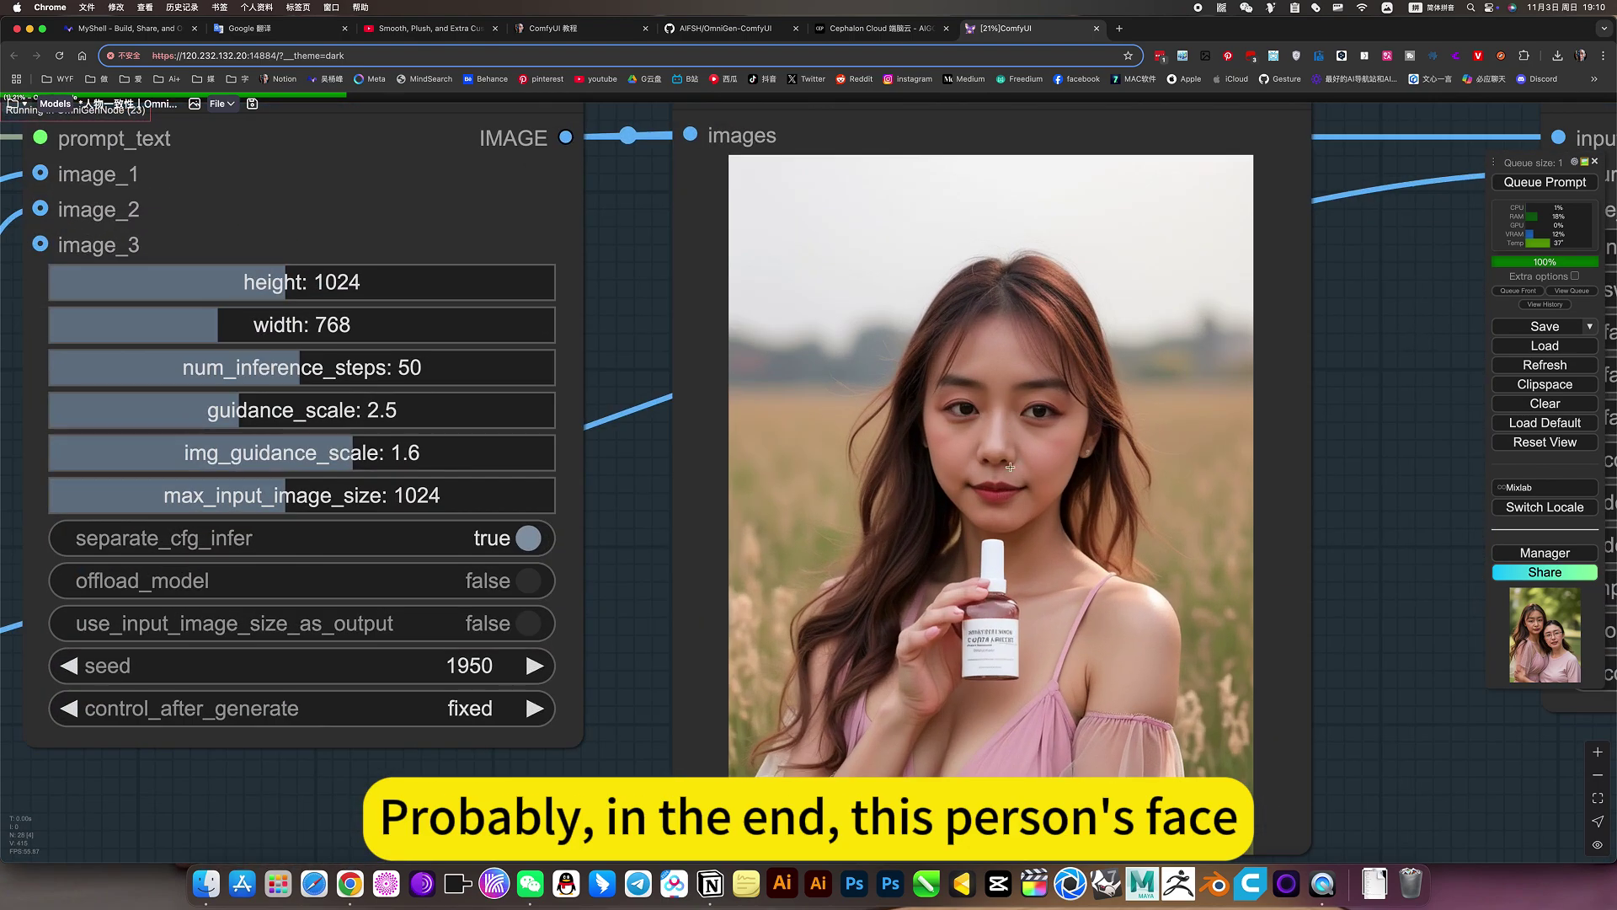
scroll(1010, 466, down, 5)
Compare the product group's ReActor Fast Face Swap result with the OmniGen preview, viewing the swapped face up close.
scroll(998, 468, up, 3)
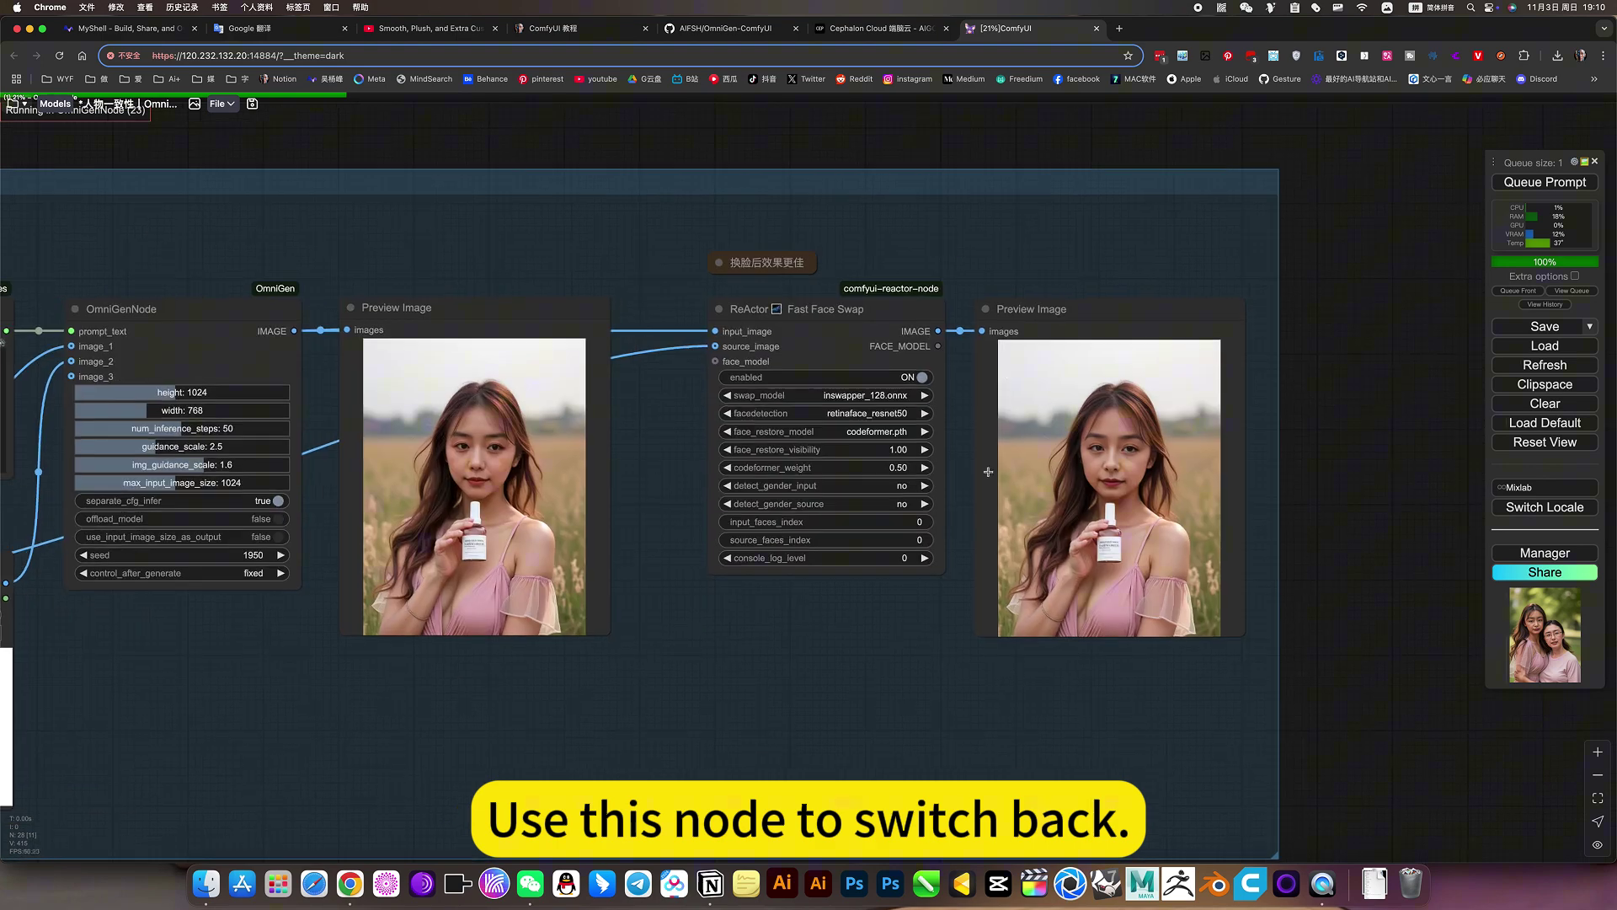
drag(926, 668, 796, 660)
scroll(991, 491, up, 8)
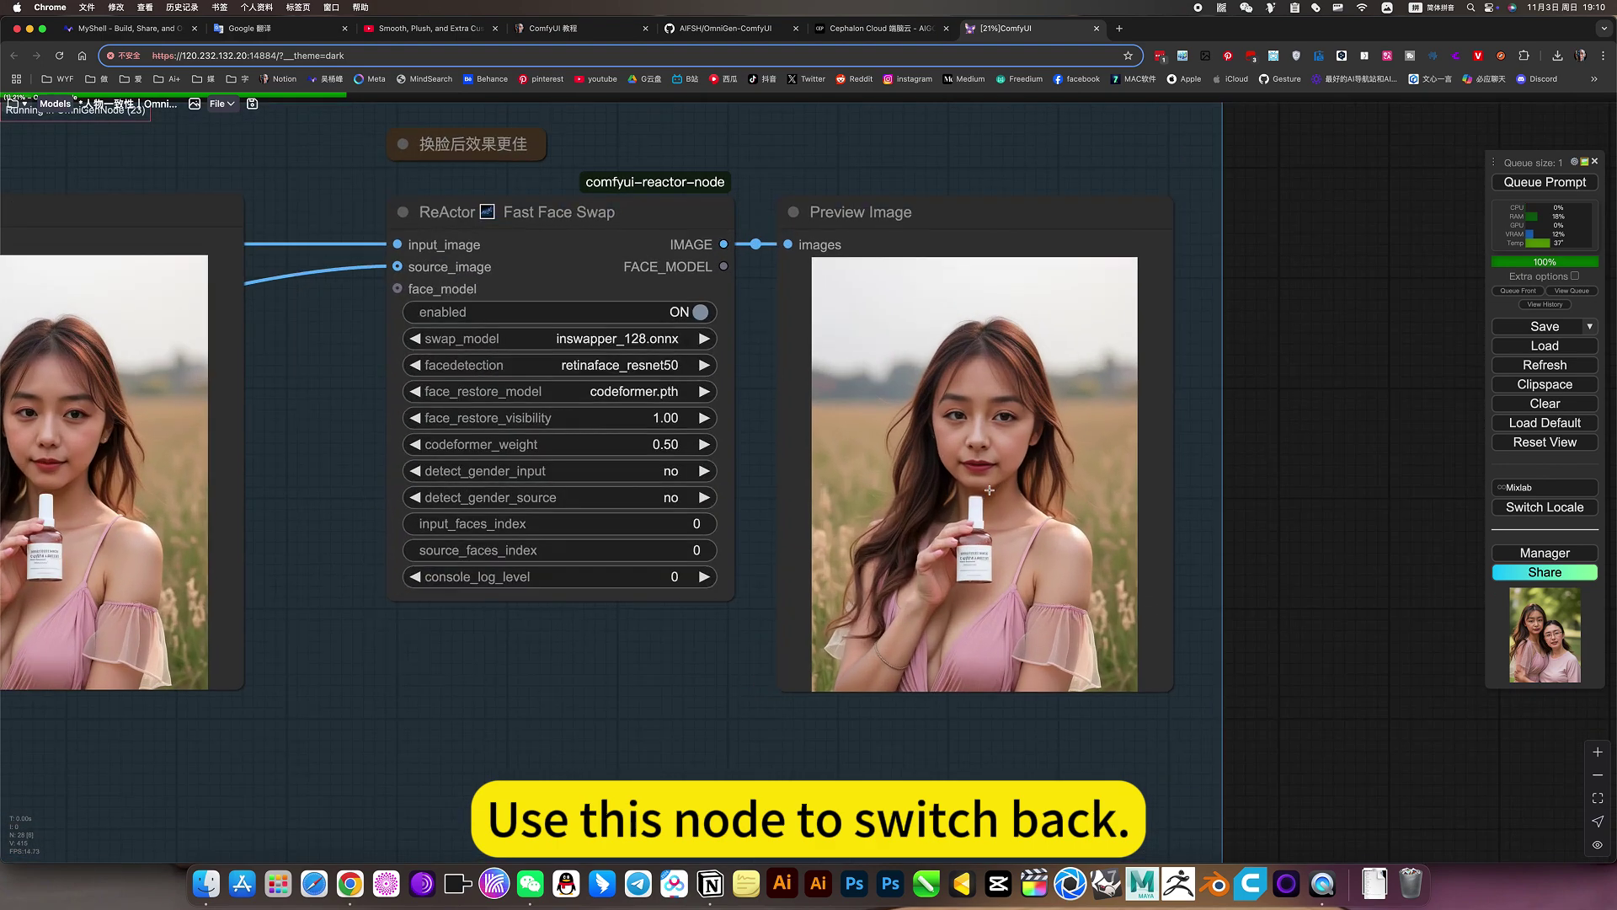
scroll(992, 489, up, 2)
scroll(961, 429, down, 5)
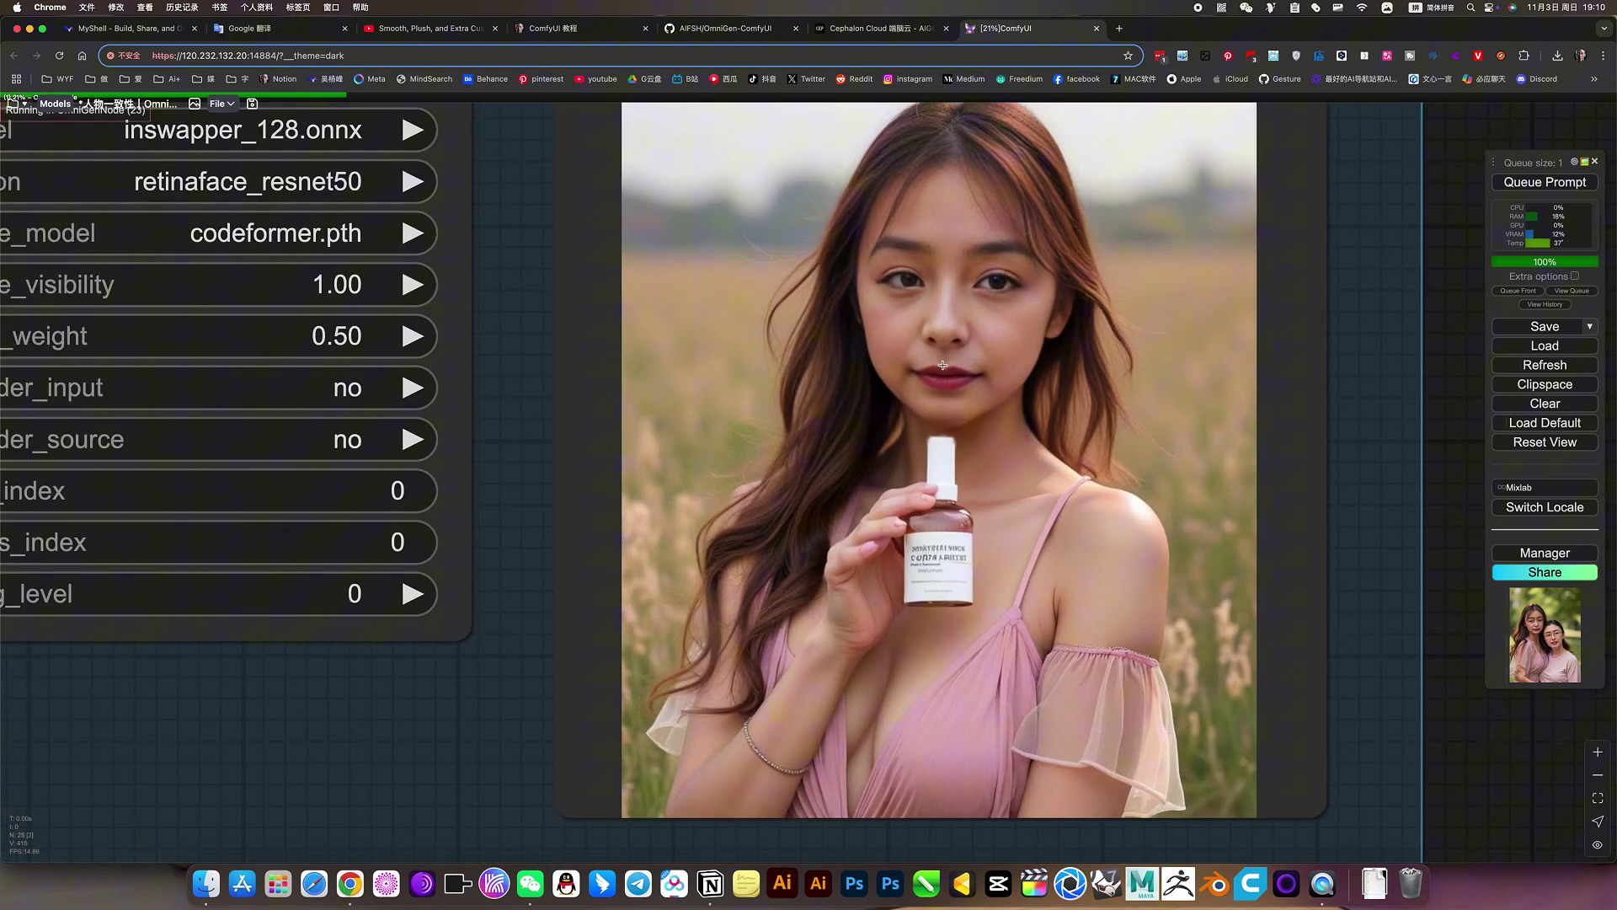
scroll(948, 407, down, 1)
scroll(618, 662, down, 6)
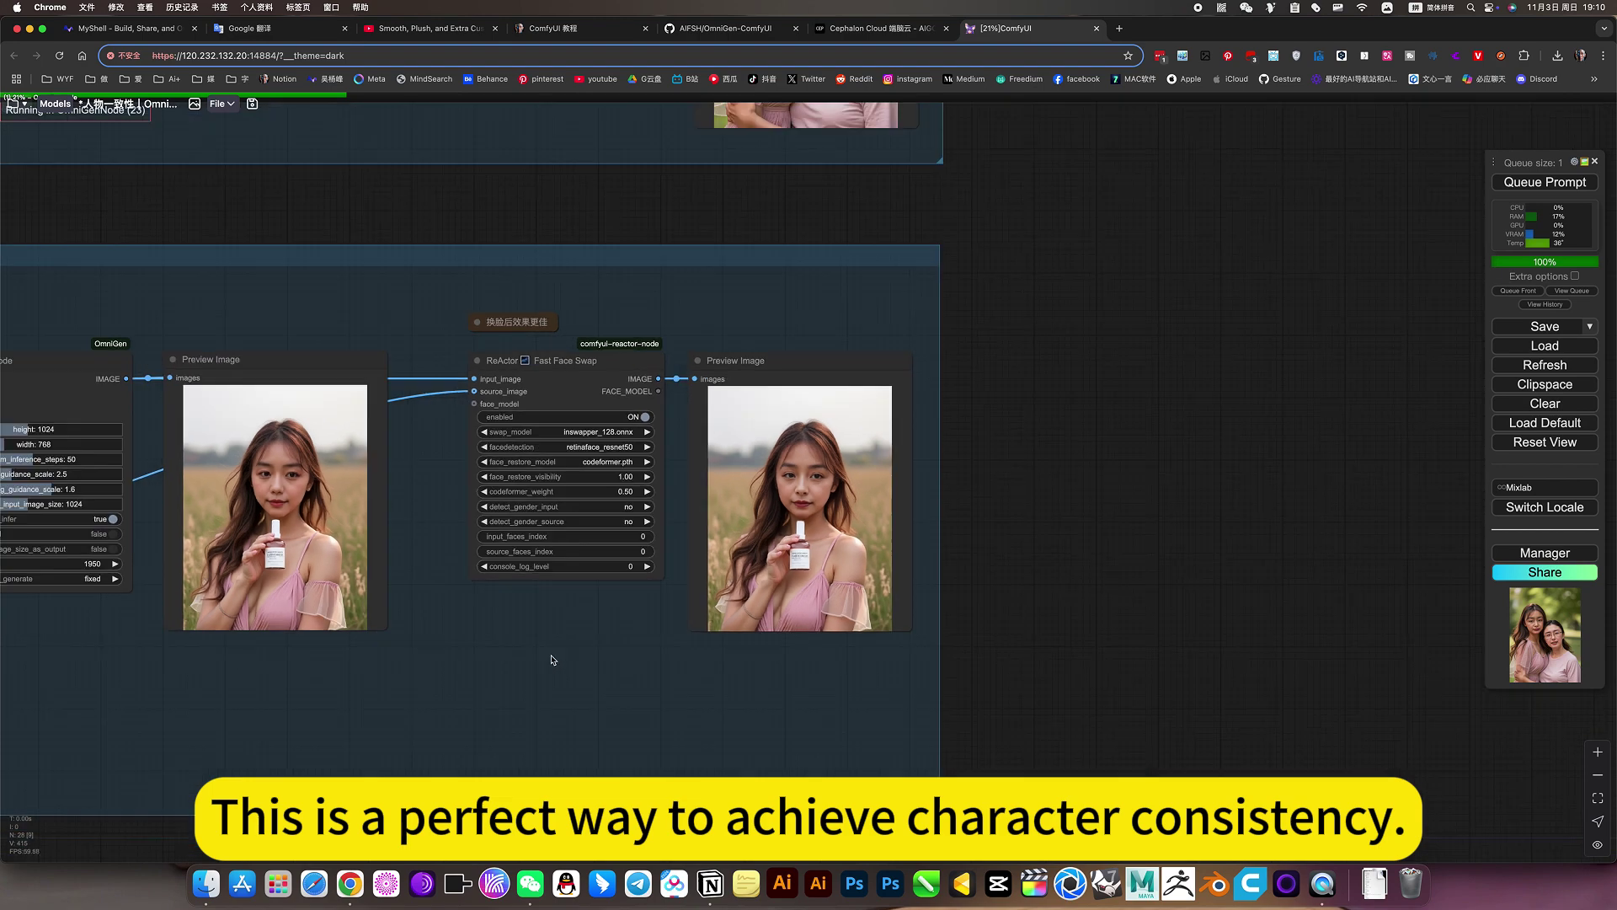
Read the product group's PromptTextNode wording alongside the image_1 and image_2 inputs of its OmniGenNode.
drag(553, 660, 1238, 661)
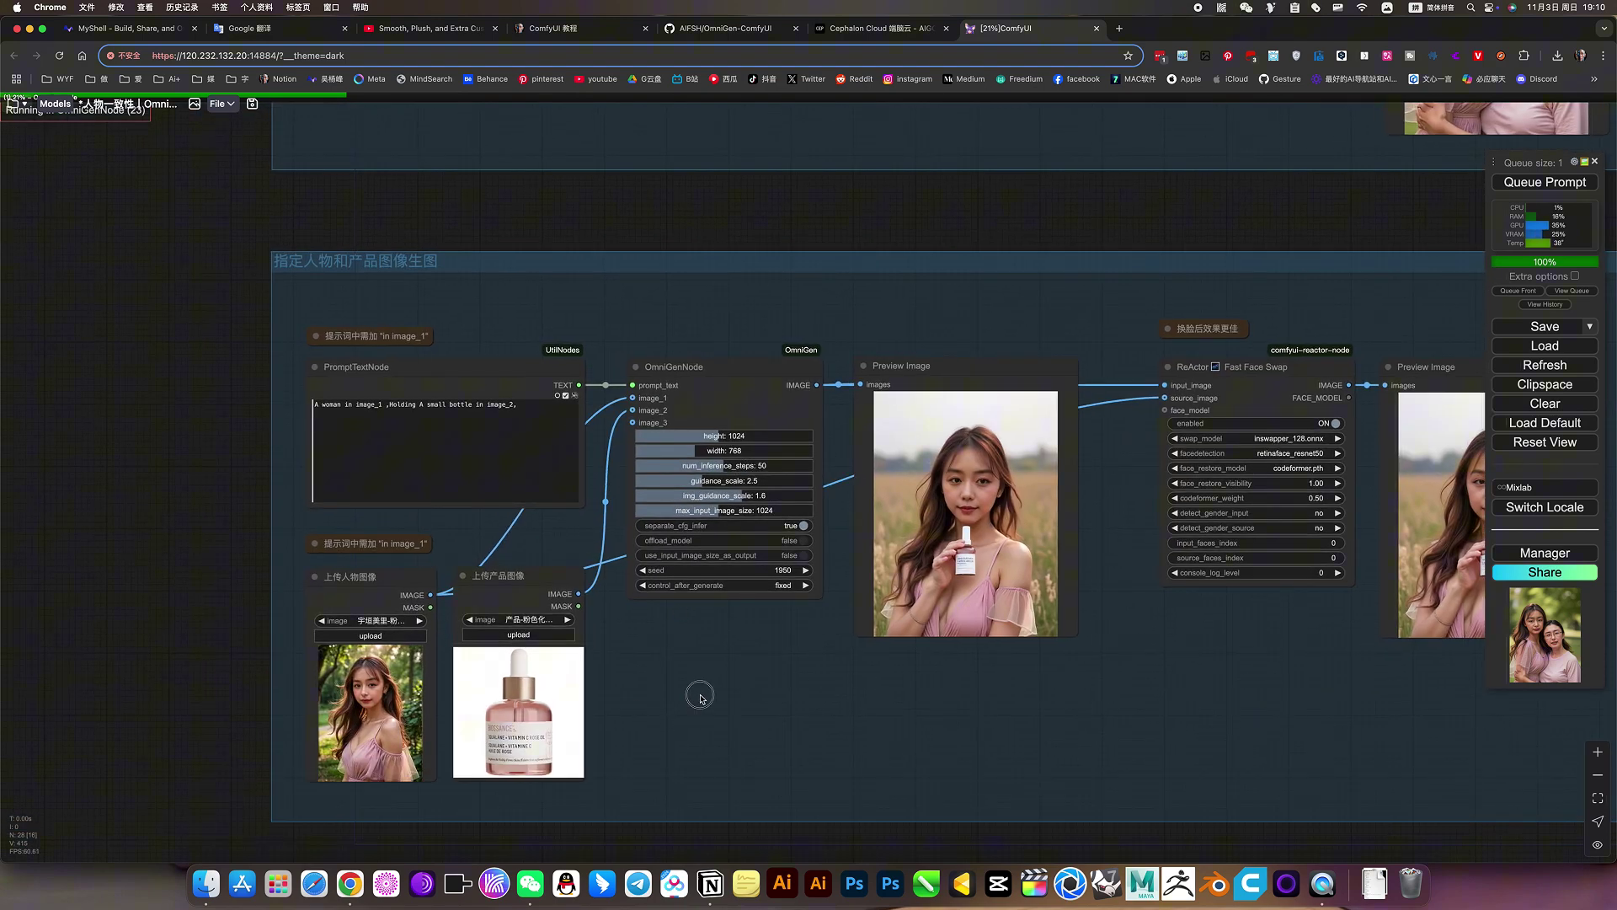
drag(700, 694, 926, 723)
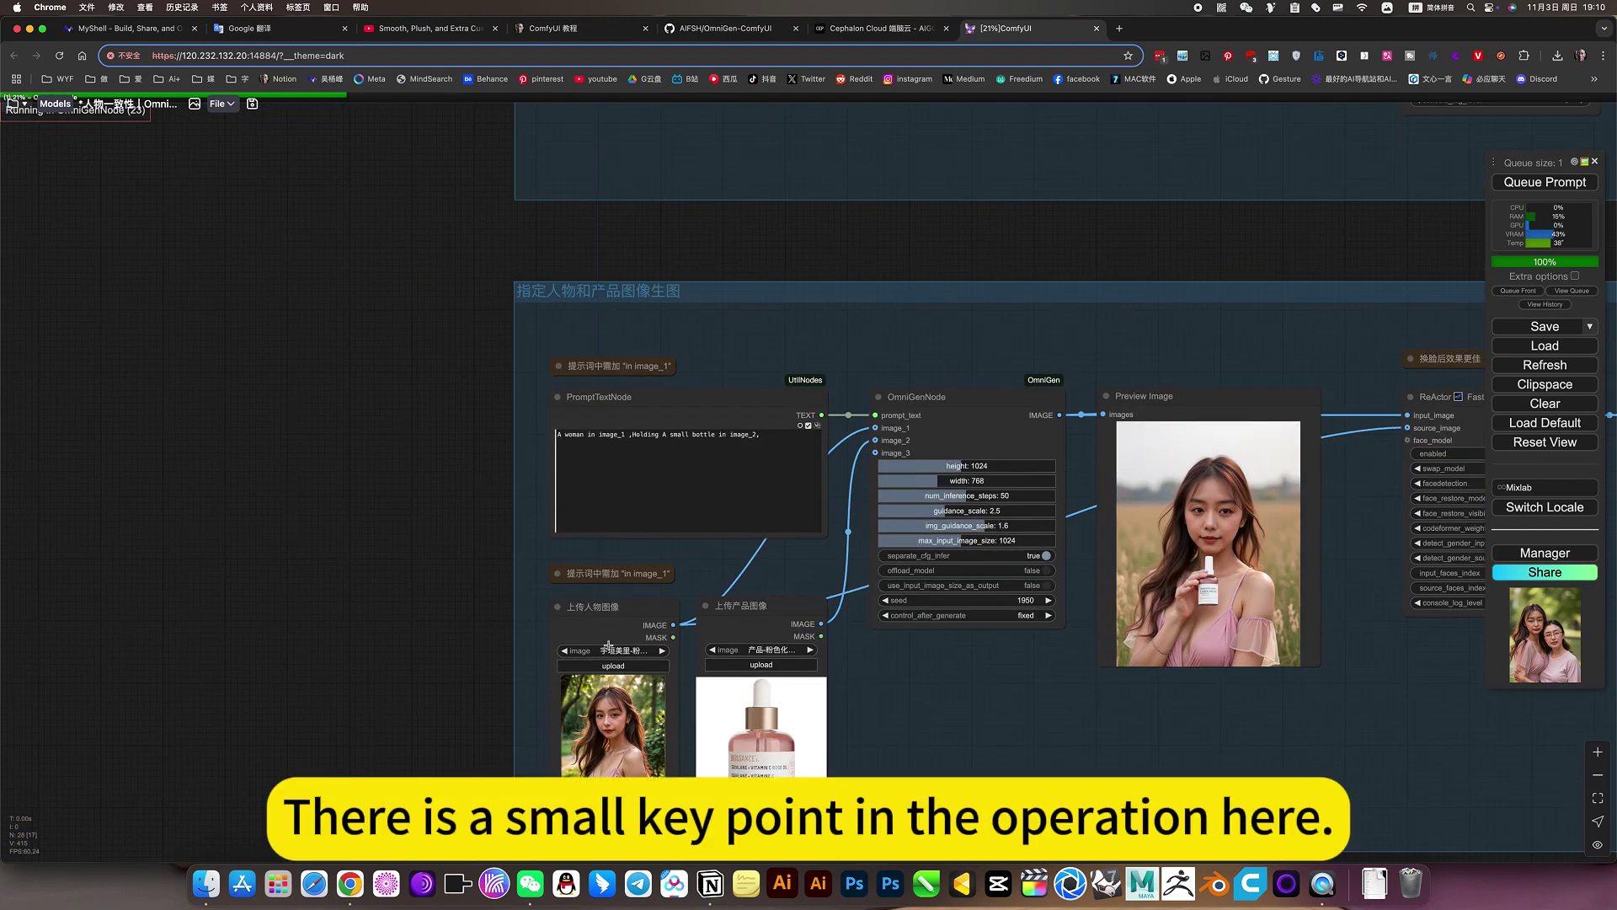
scroll(608, 648, up, 5)
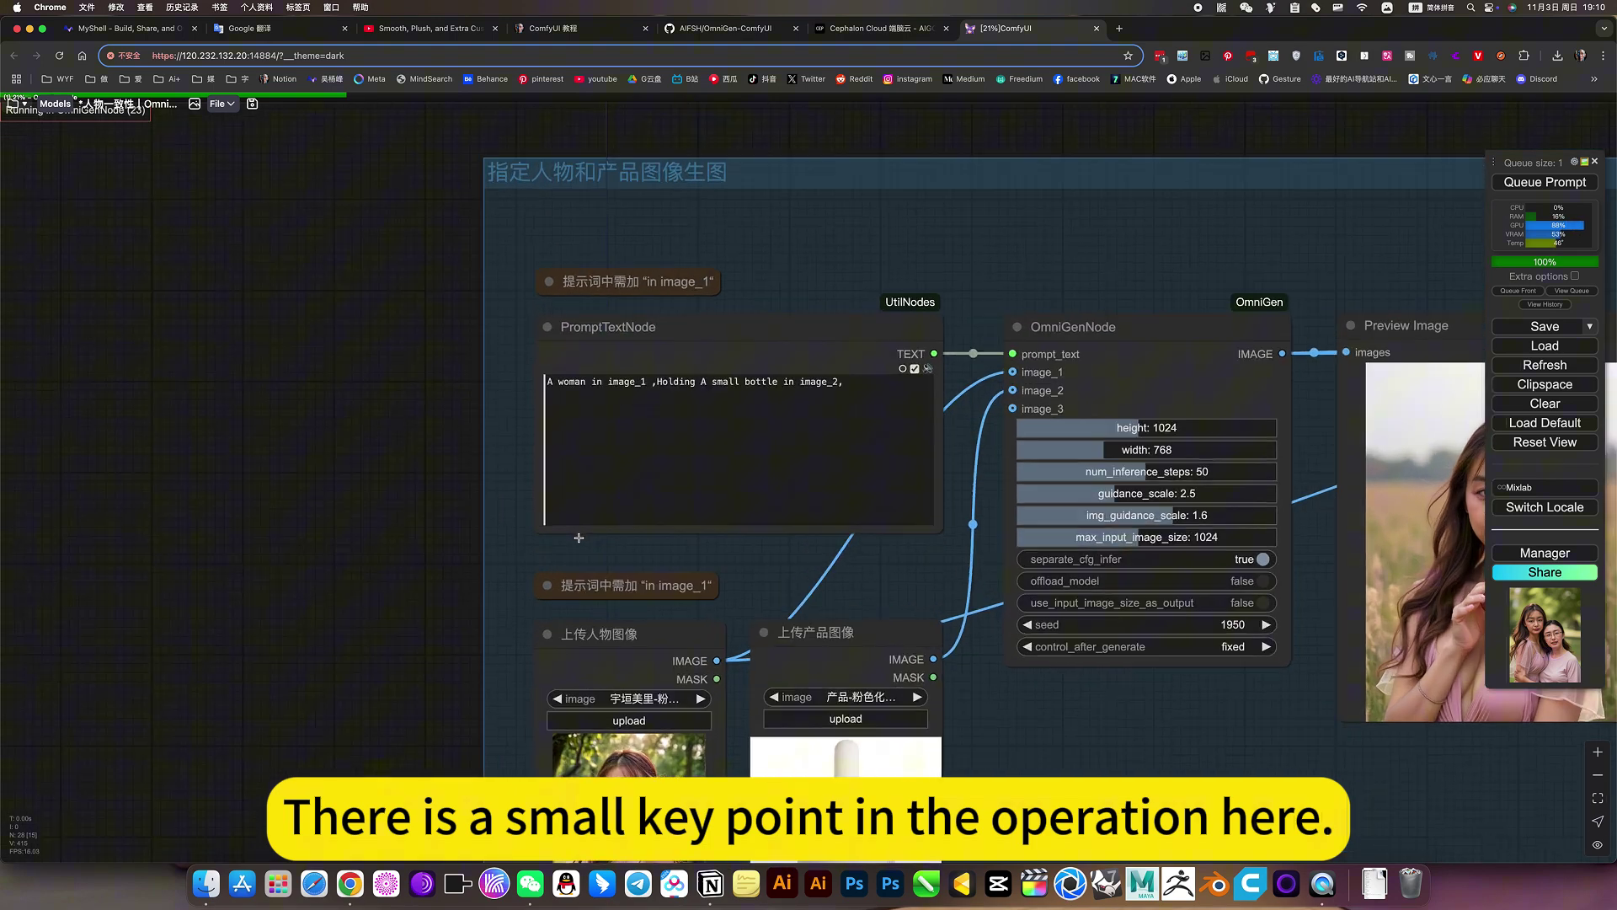
scroll(1200, 341, up, 4)
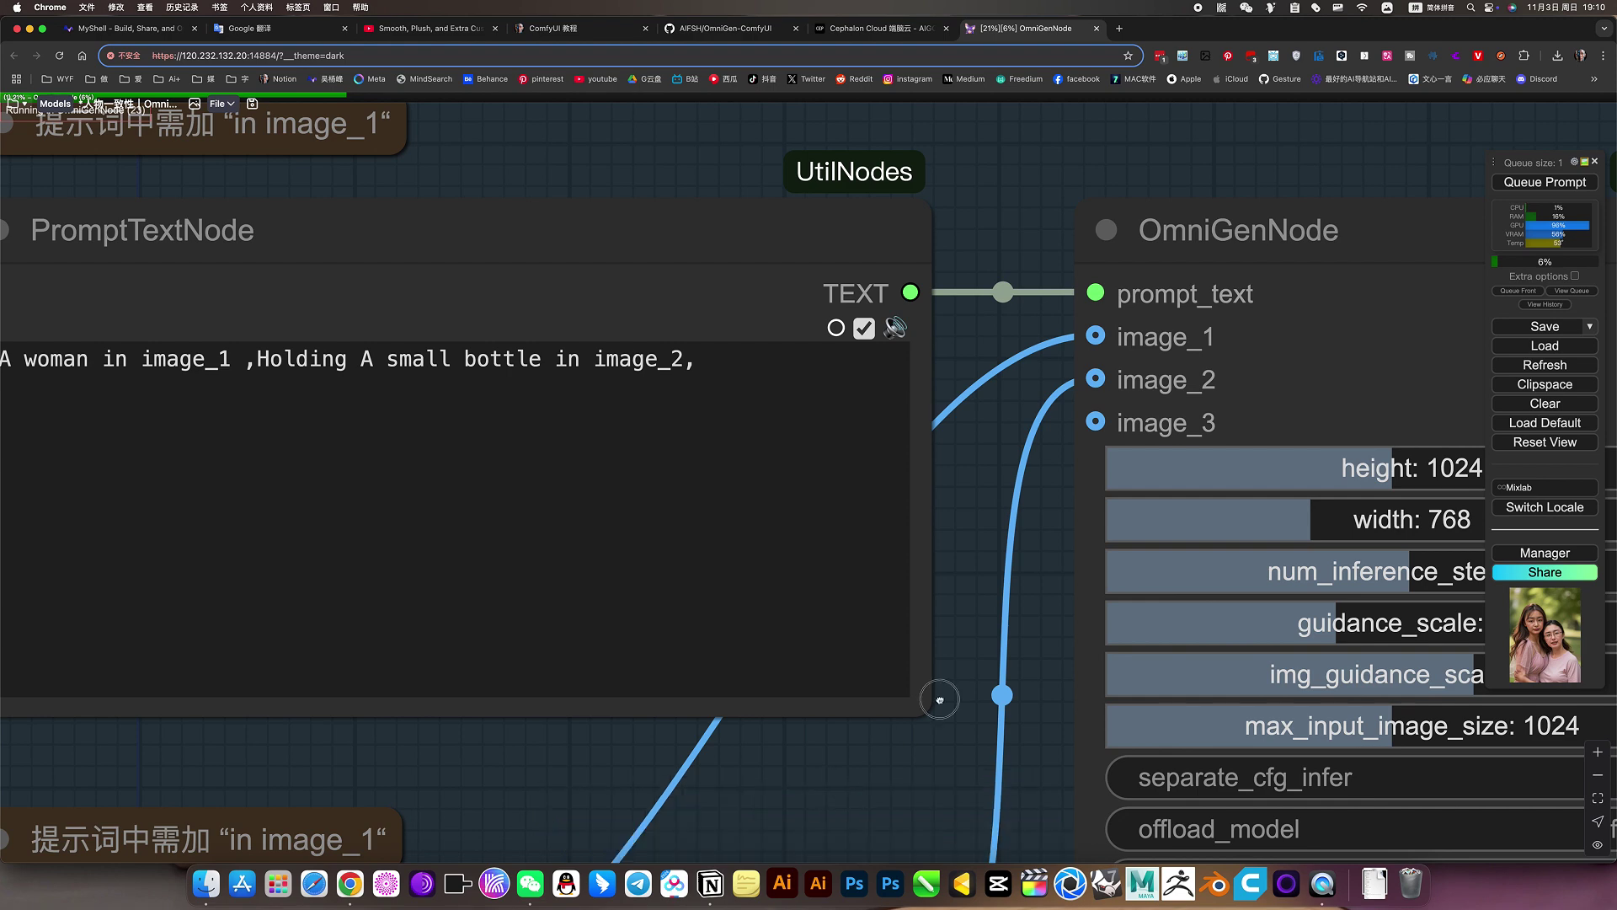
Select the 上传人物图像 node and then the 上传产品图像 node to trace which OmniGenNode image input each feeds.
scroll(576, 417, down, 5)
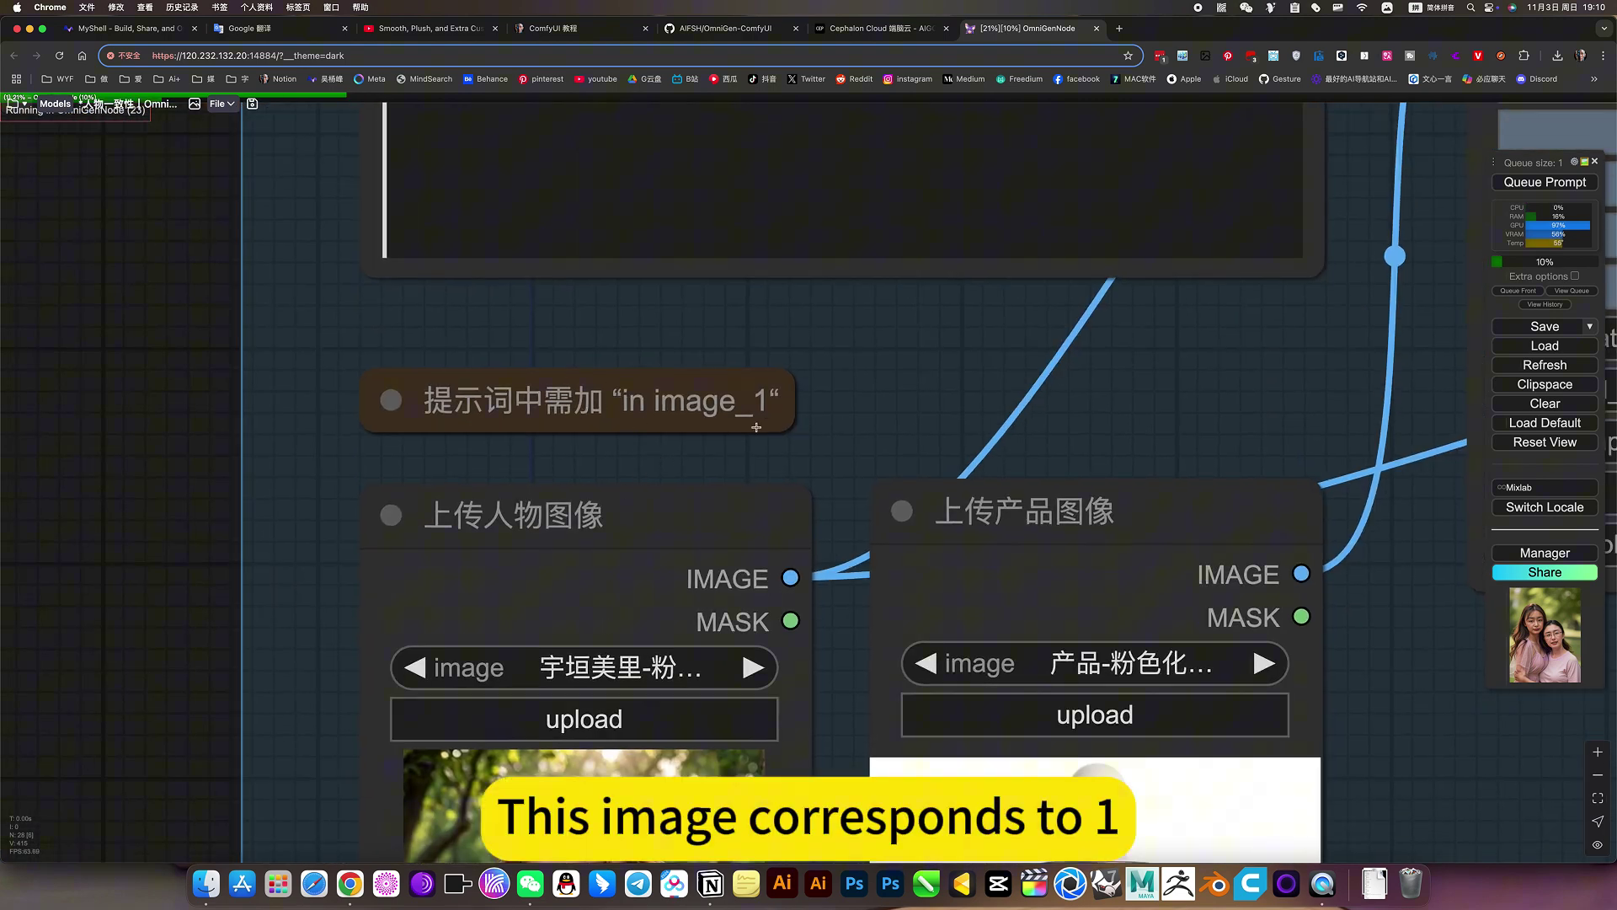
click(704, 559)
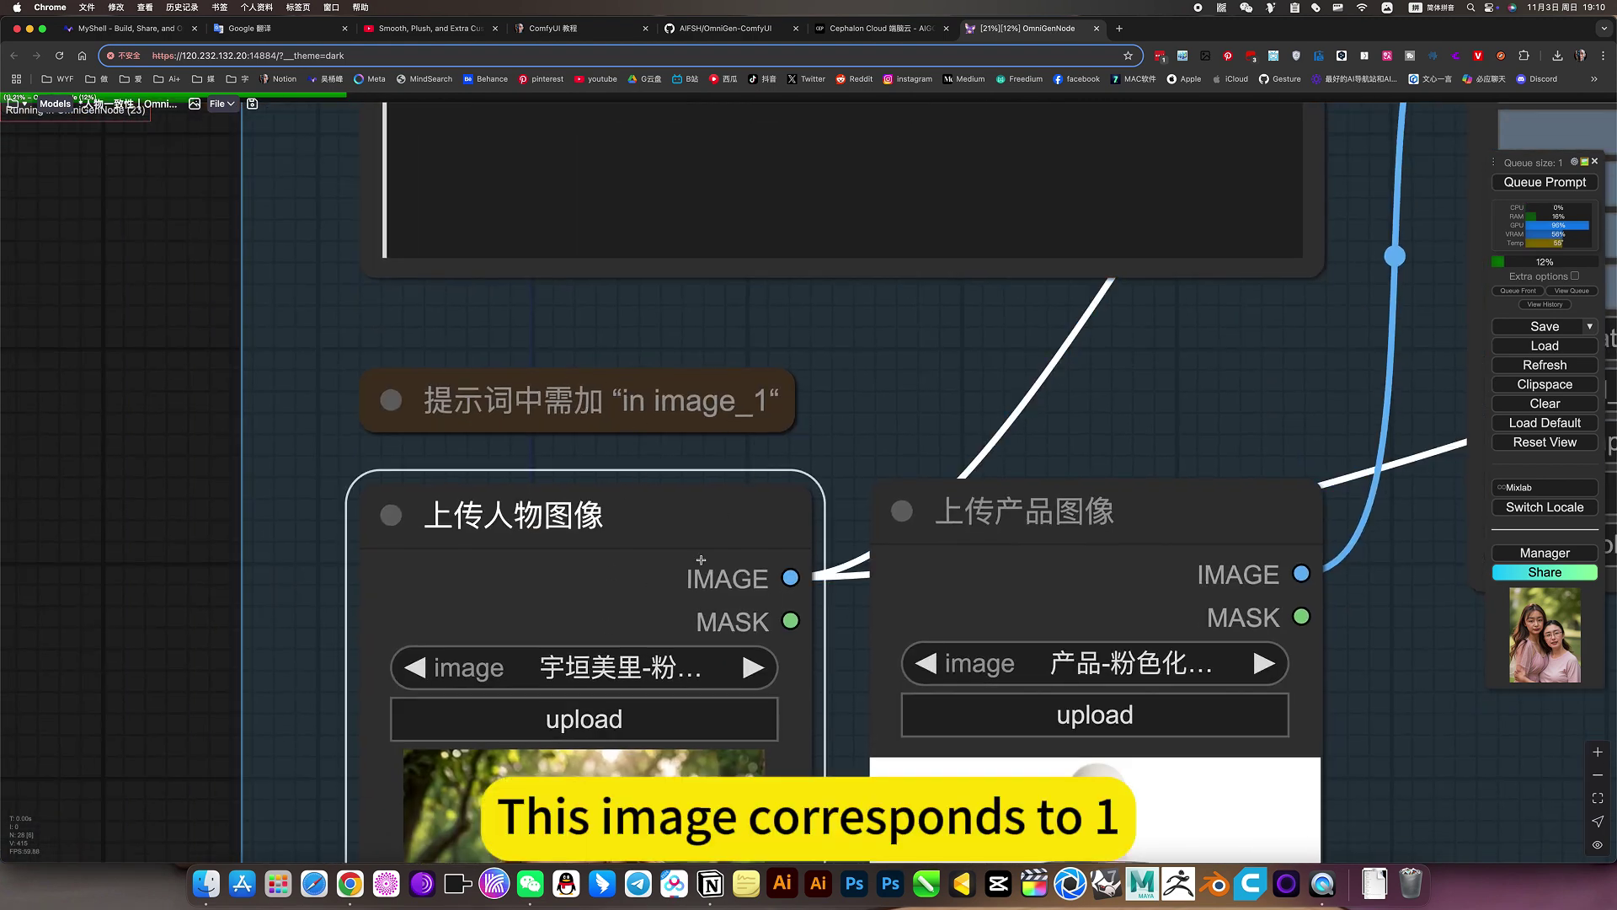
click(1030, 546)
Highlight the phrase "in image_1" in the product group's PromptTextNode.
scroll(878, 433, up, 5)
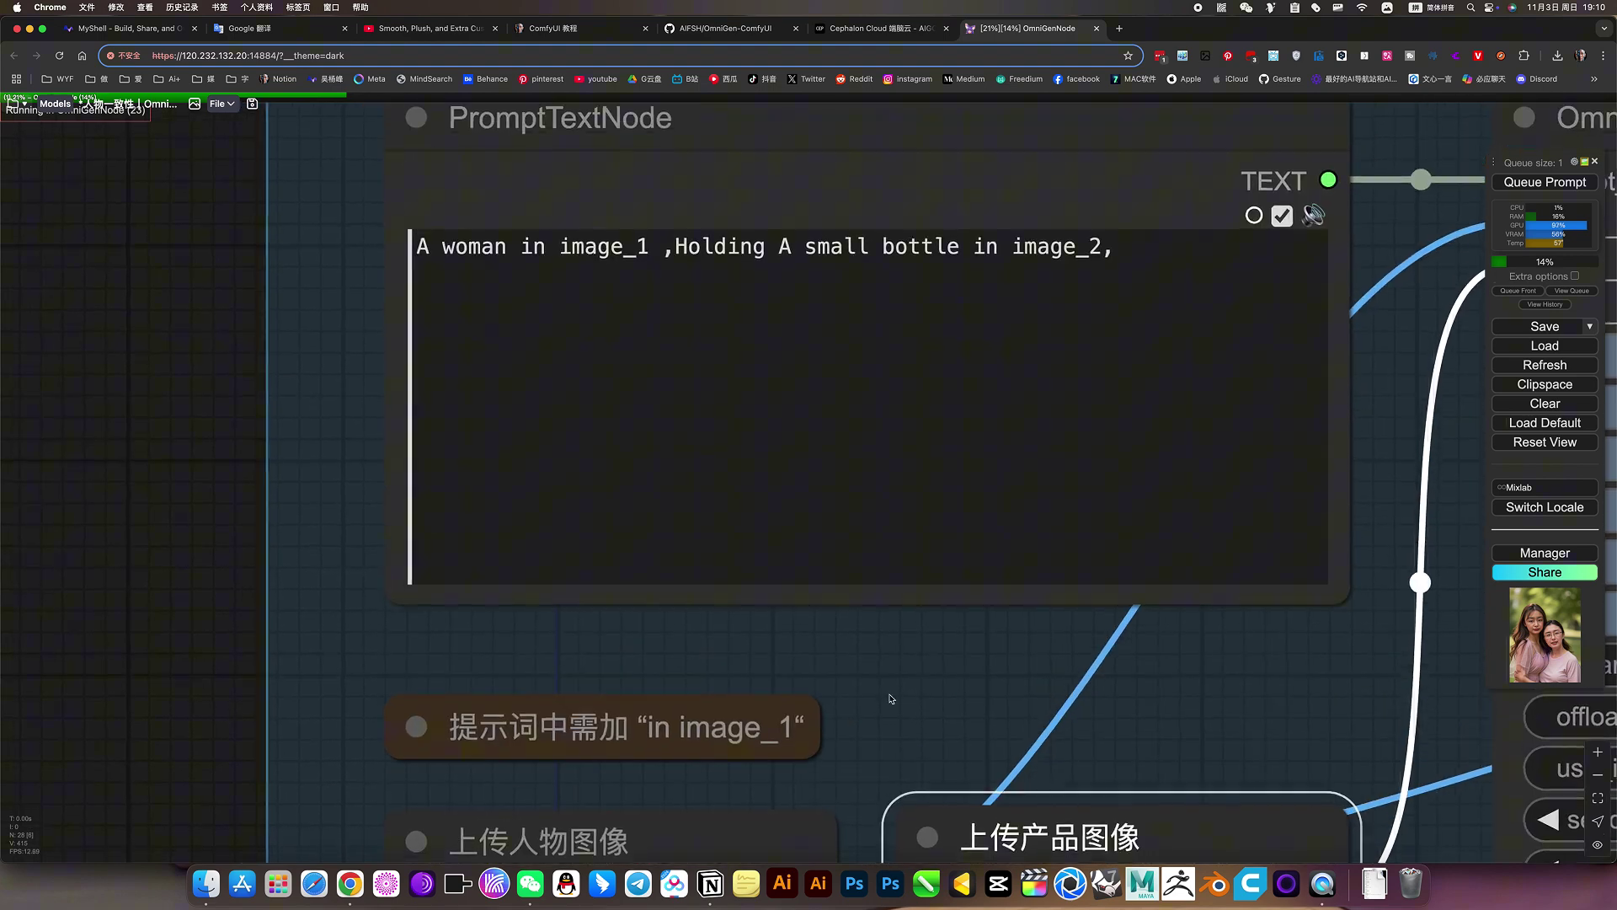
click(575, 251)
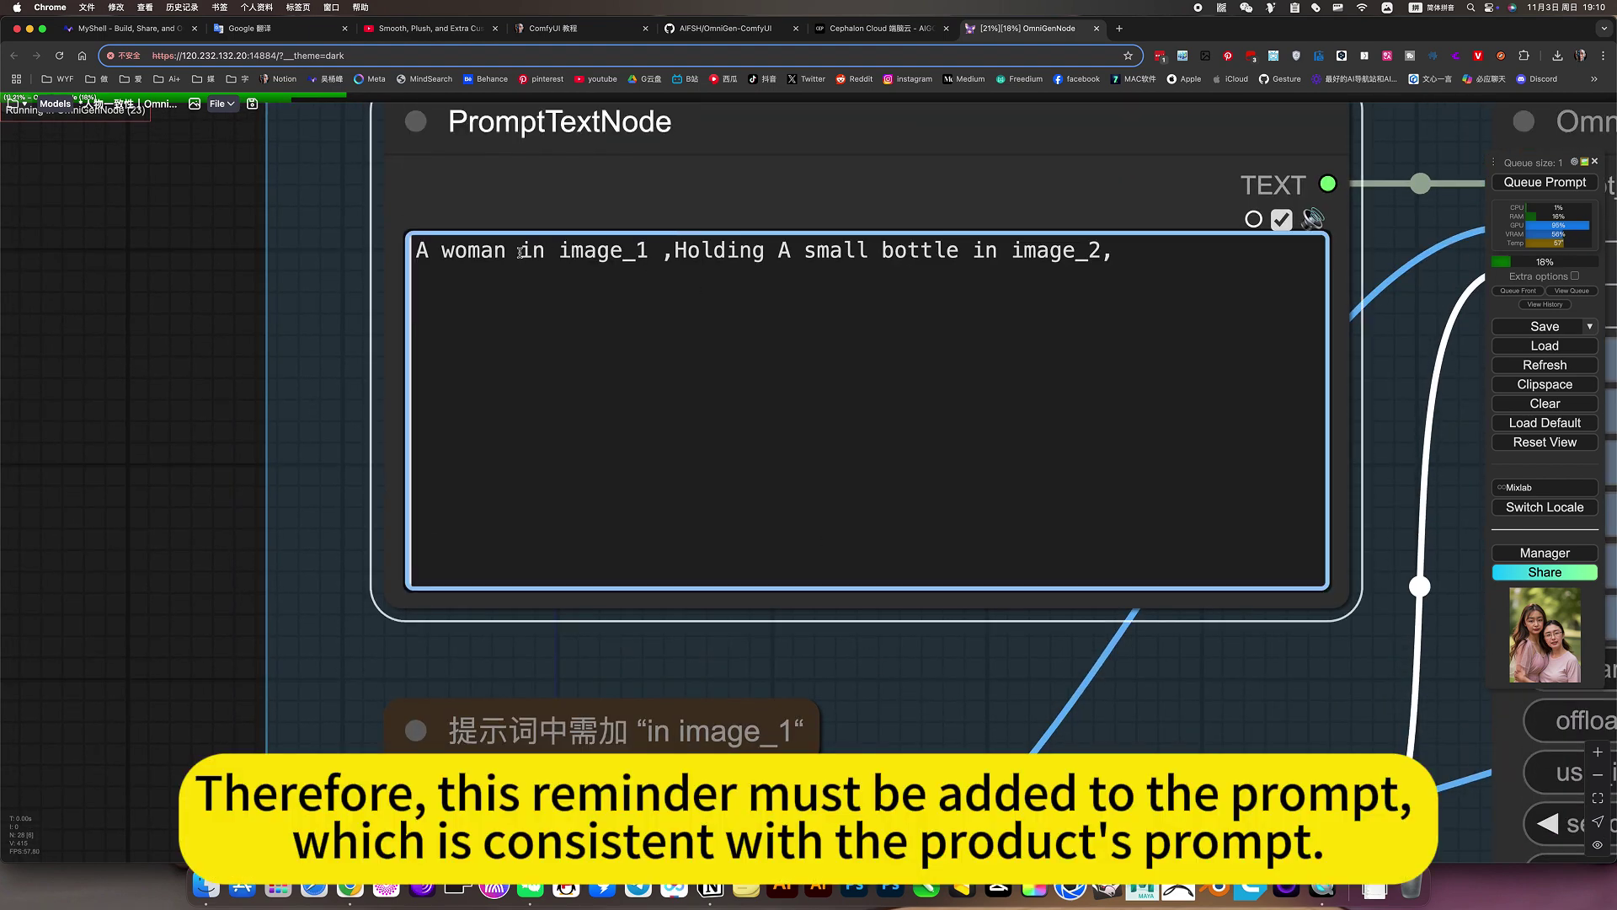
drag(519, 251, 643, 251)
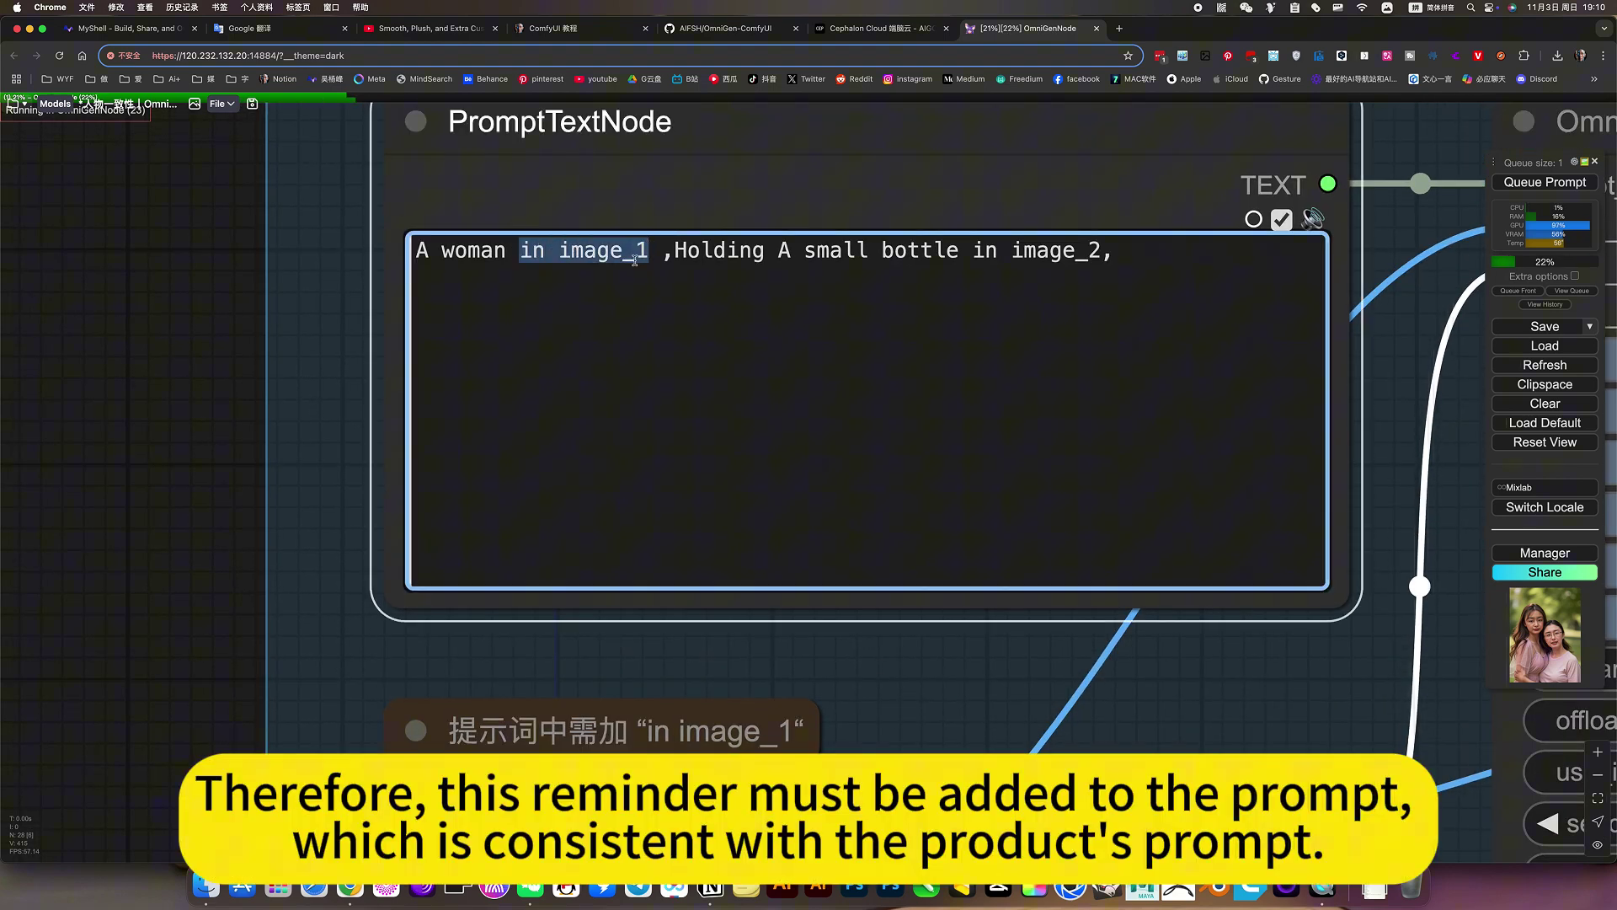
Highlight "in image_2" in the product group's PromptTextNode and match the wording to the OmniGenNode's image inputs.
drag(973, 251, 1101, 251)
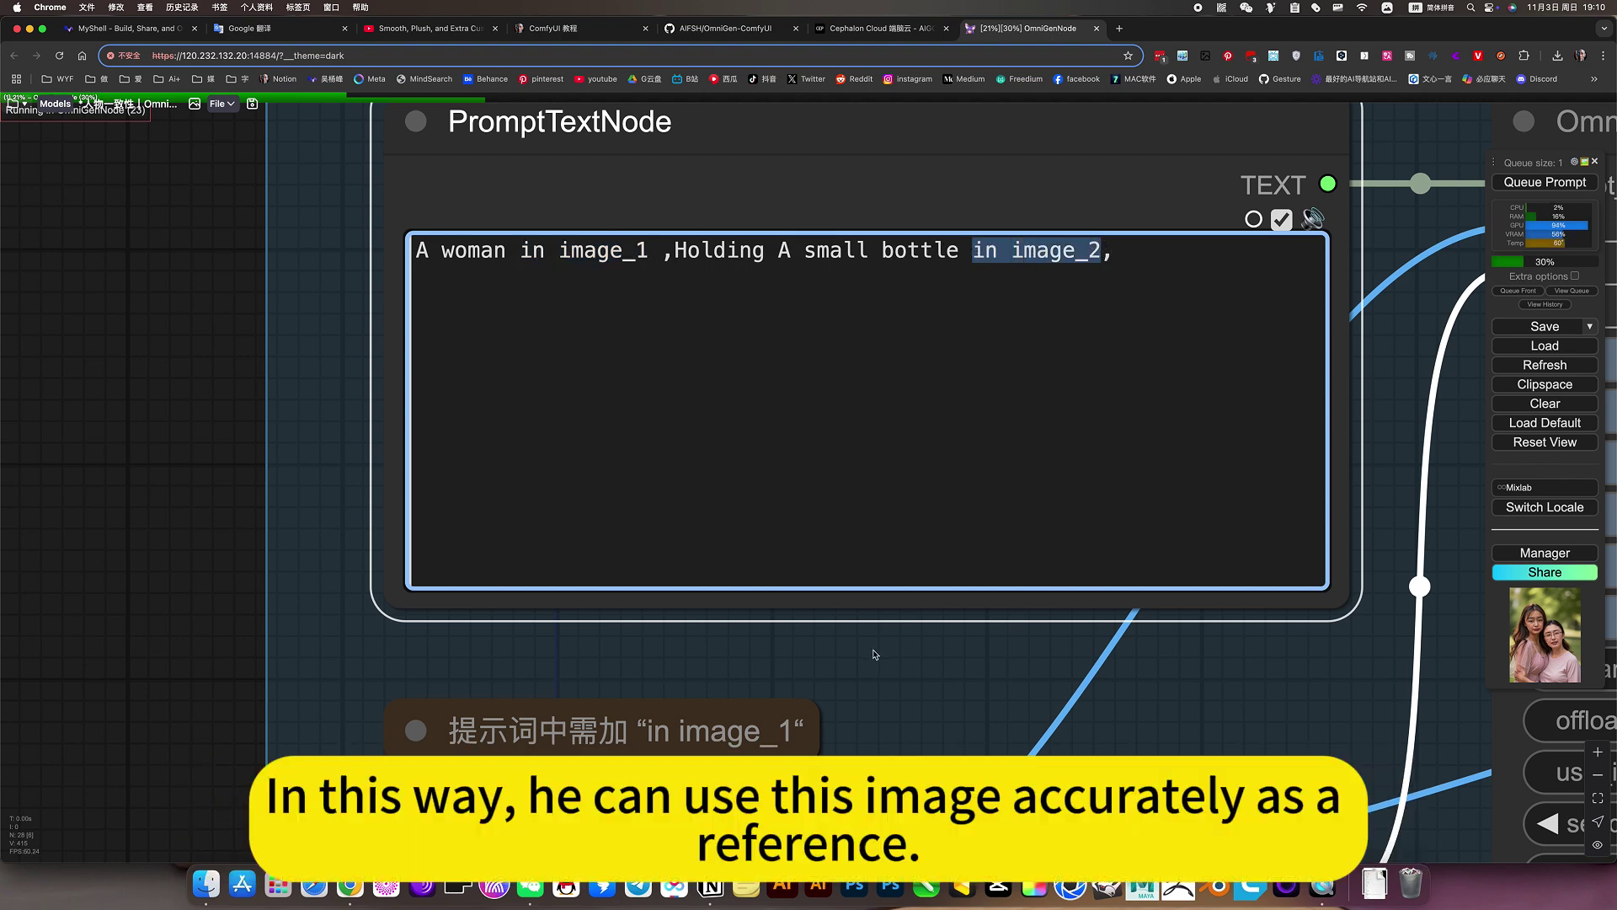
scroll(877, 655, down, 10)
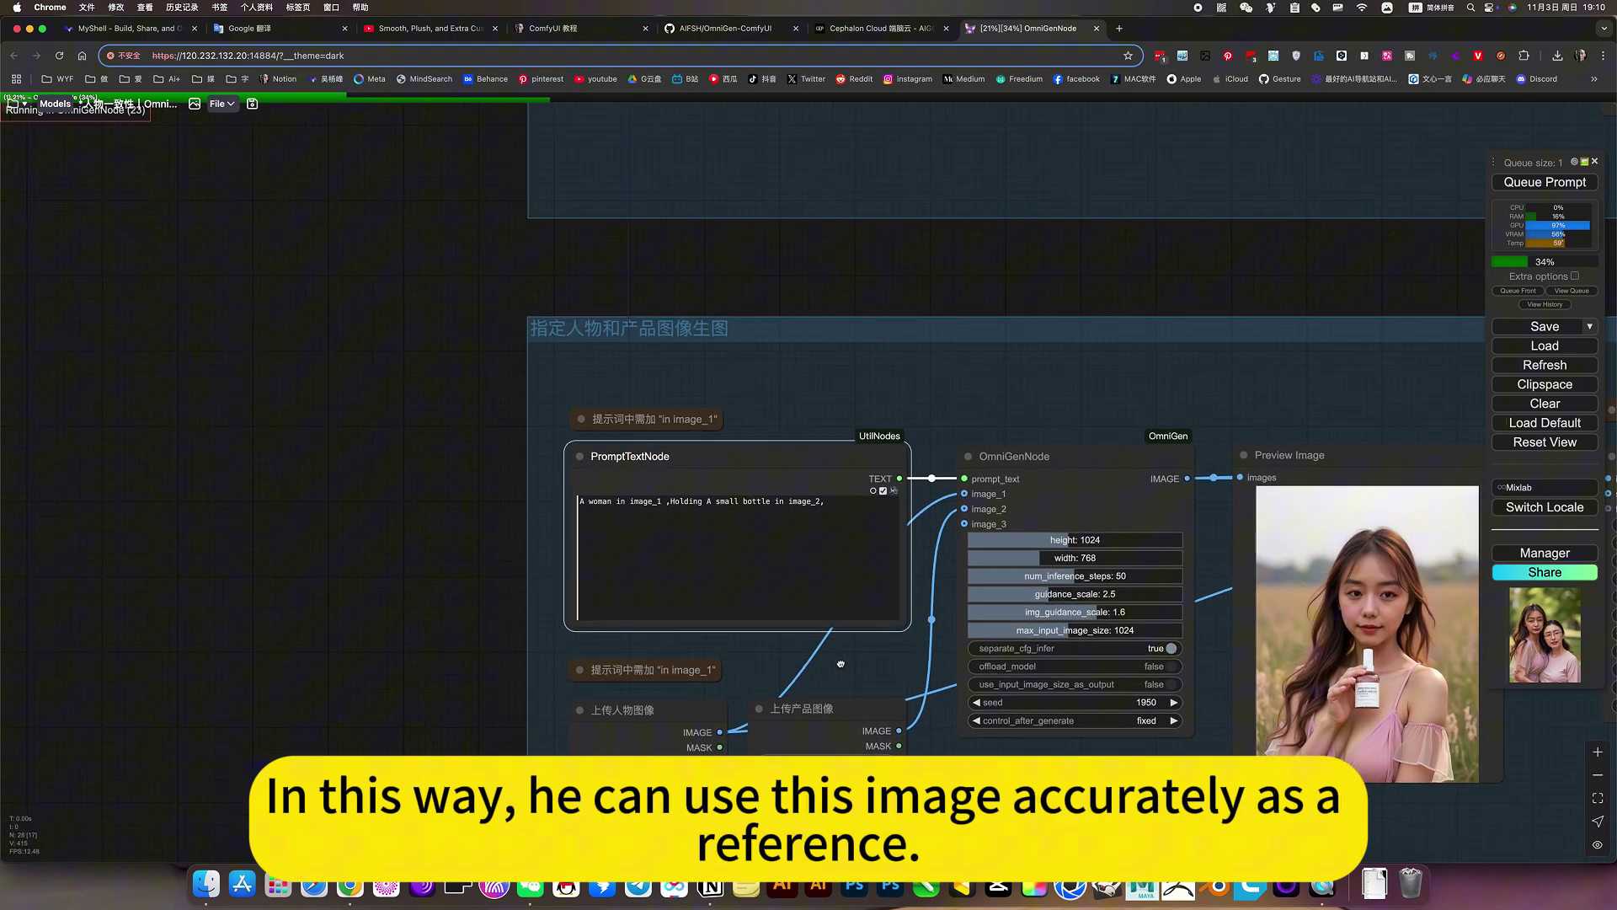
scroll(945, 474, up, 8)
scroll(945, 474, up, 2)
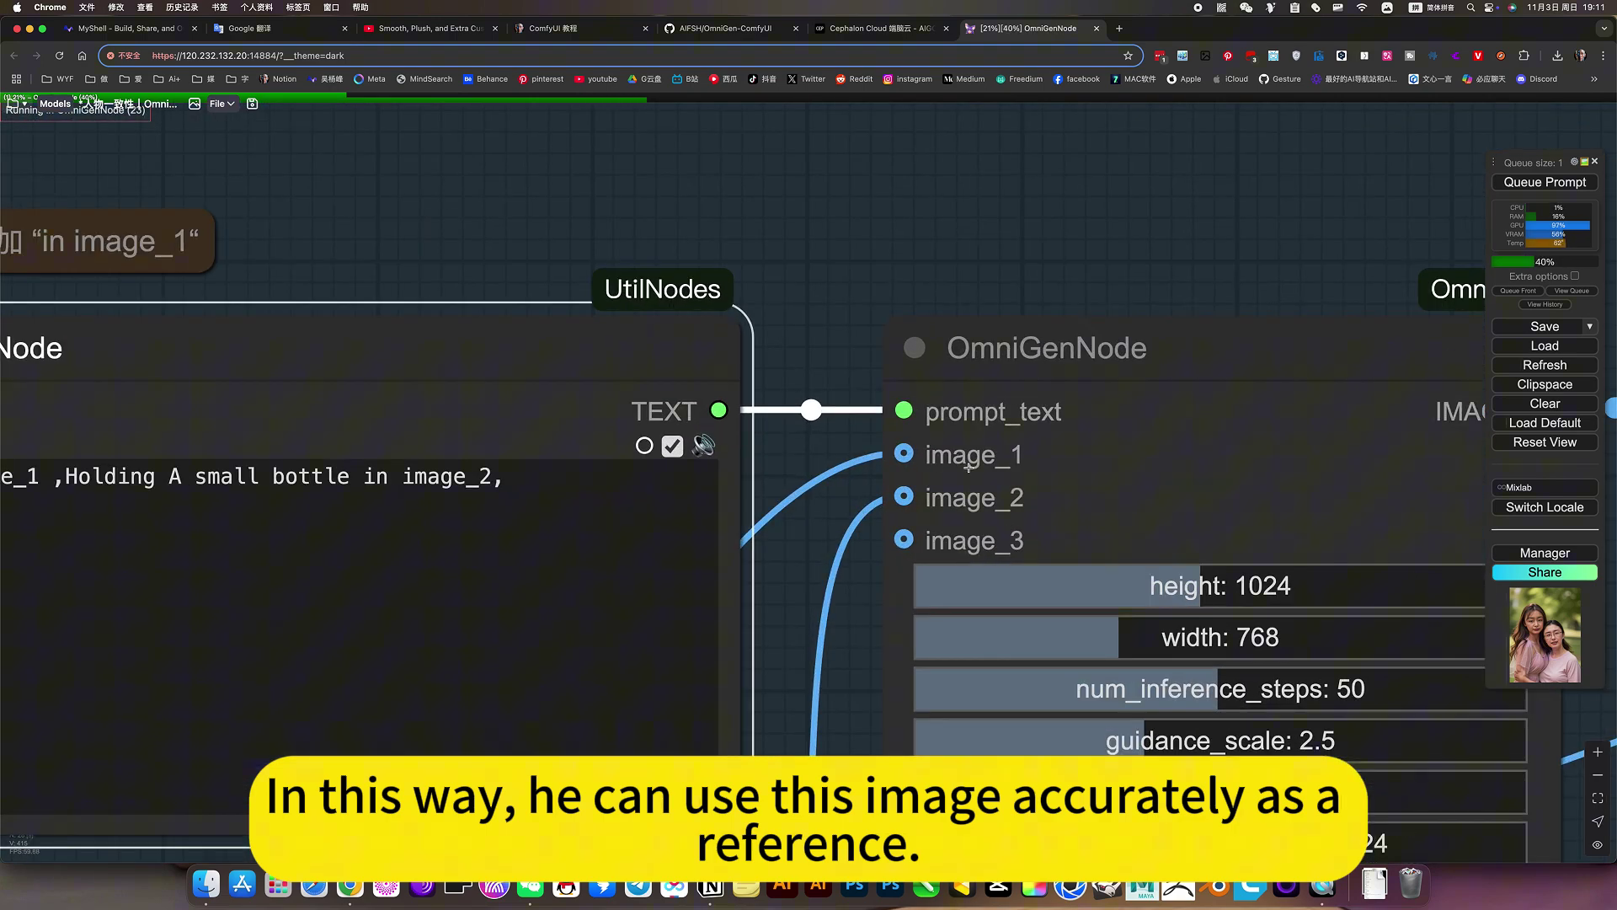
scroll(968, 467, down, 5)
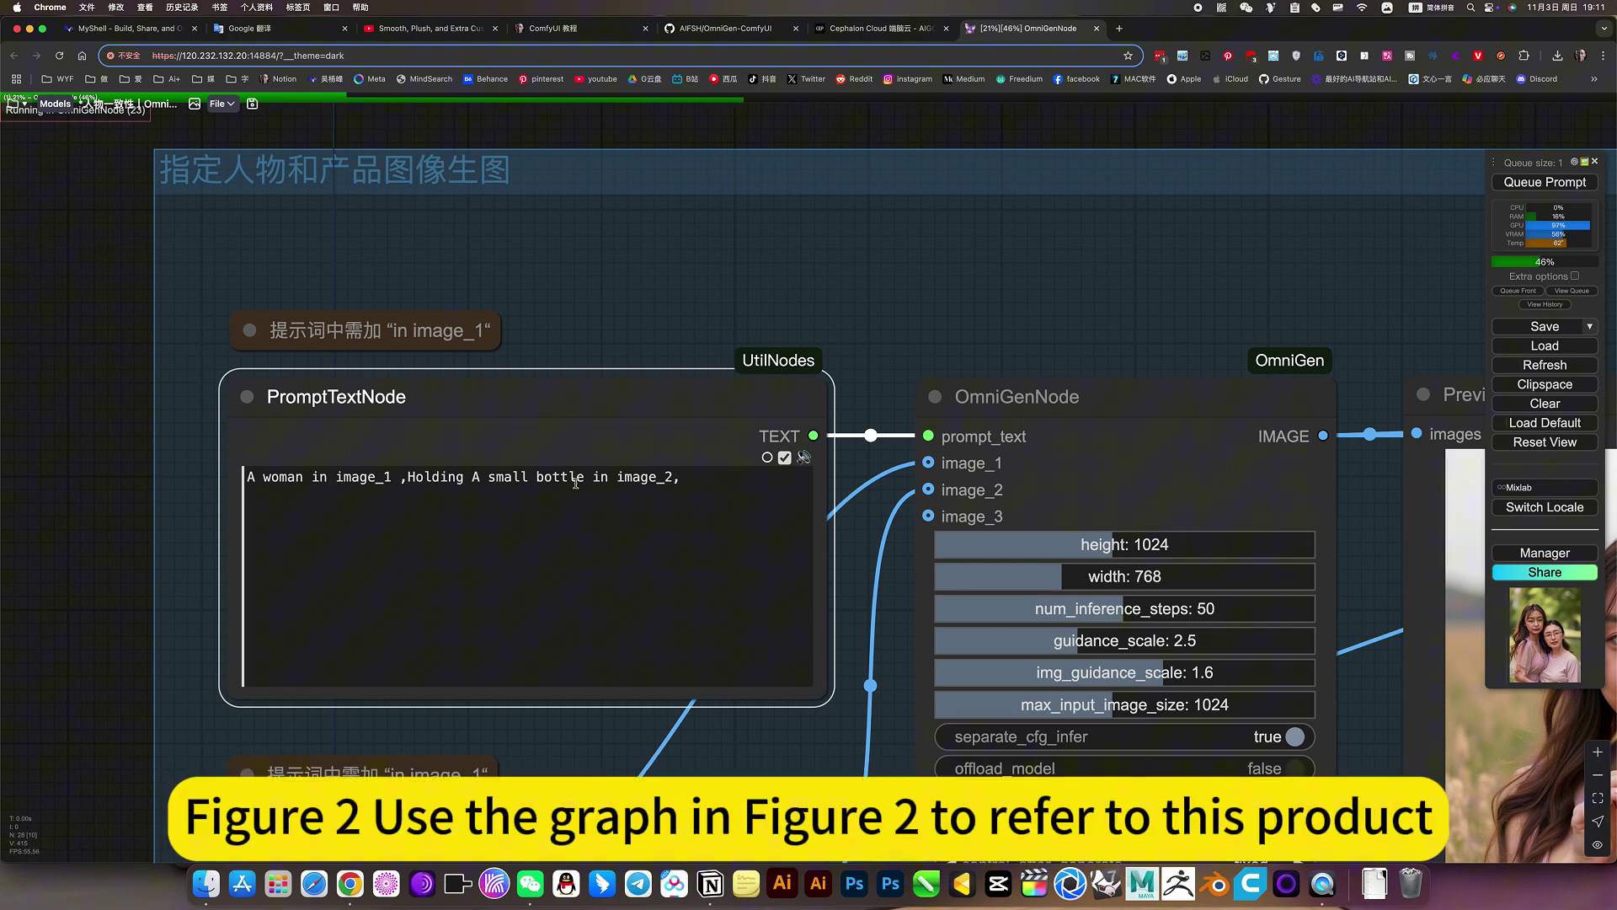
scroll(777, 772, down, 7)
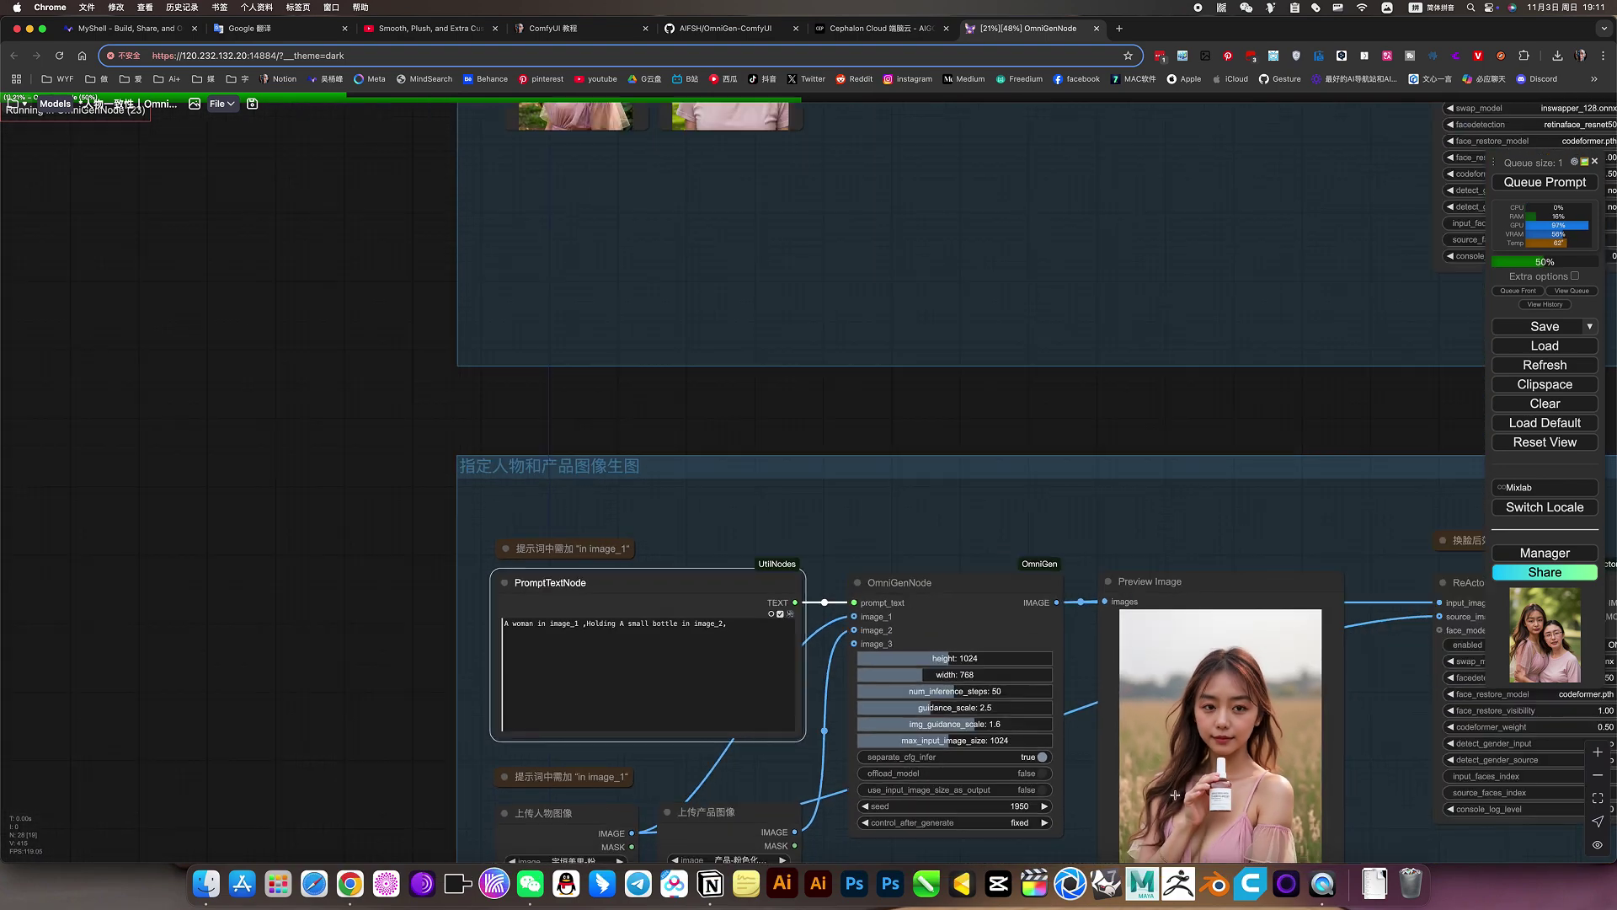
Expand the 提示词中需加 "in image_1" note above the product group's PromptTextNode, read its wording rules and collapse it again.
drag(1189, 517, 1003, 414)
scroll(213, 456, up, 4)
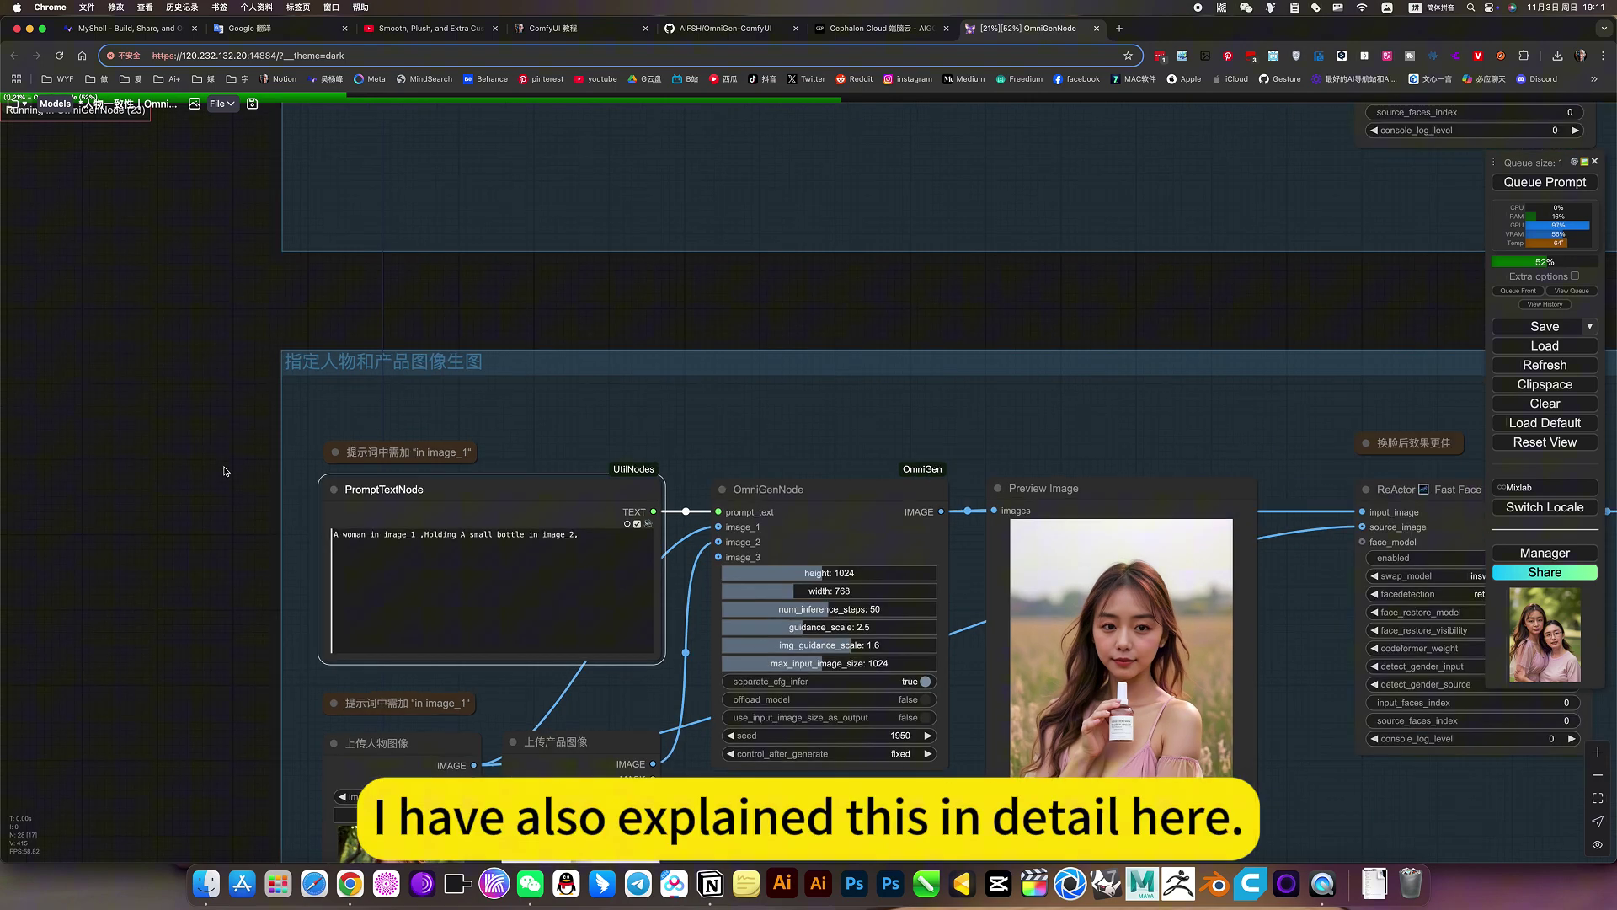
click(425, 432)
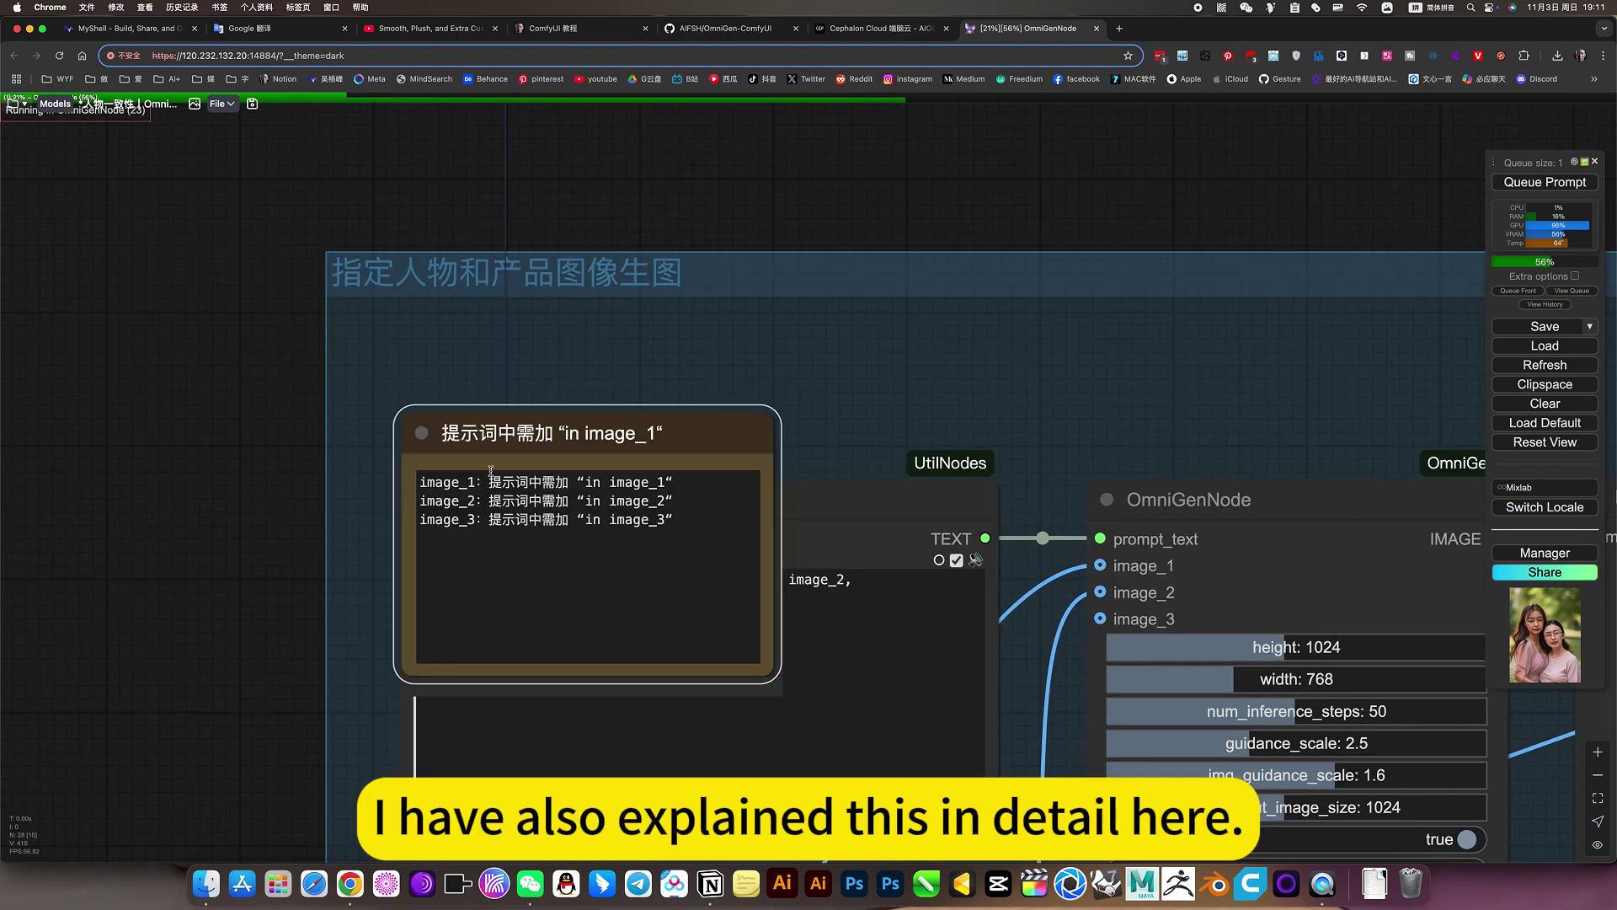
scroll(350, 464, up, 4)
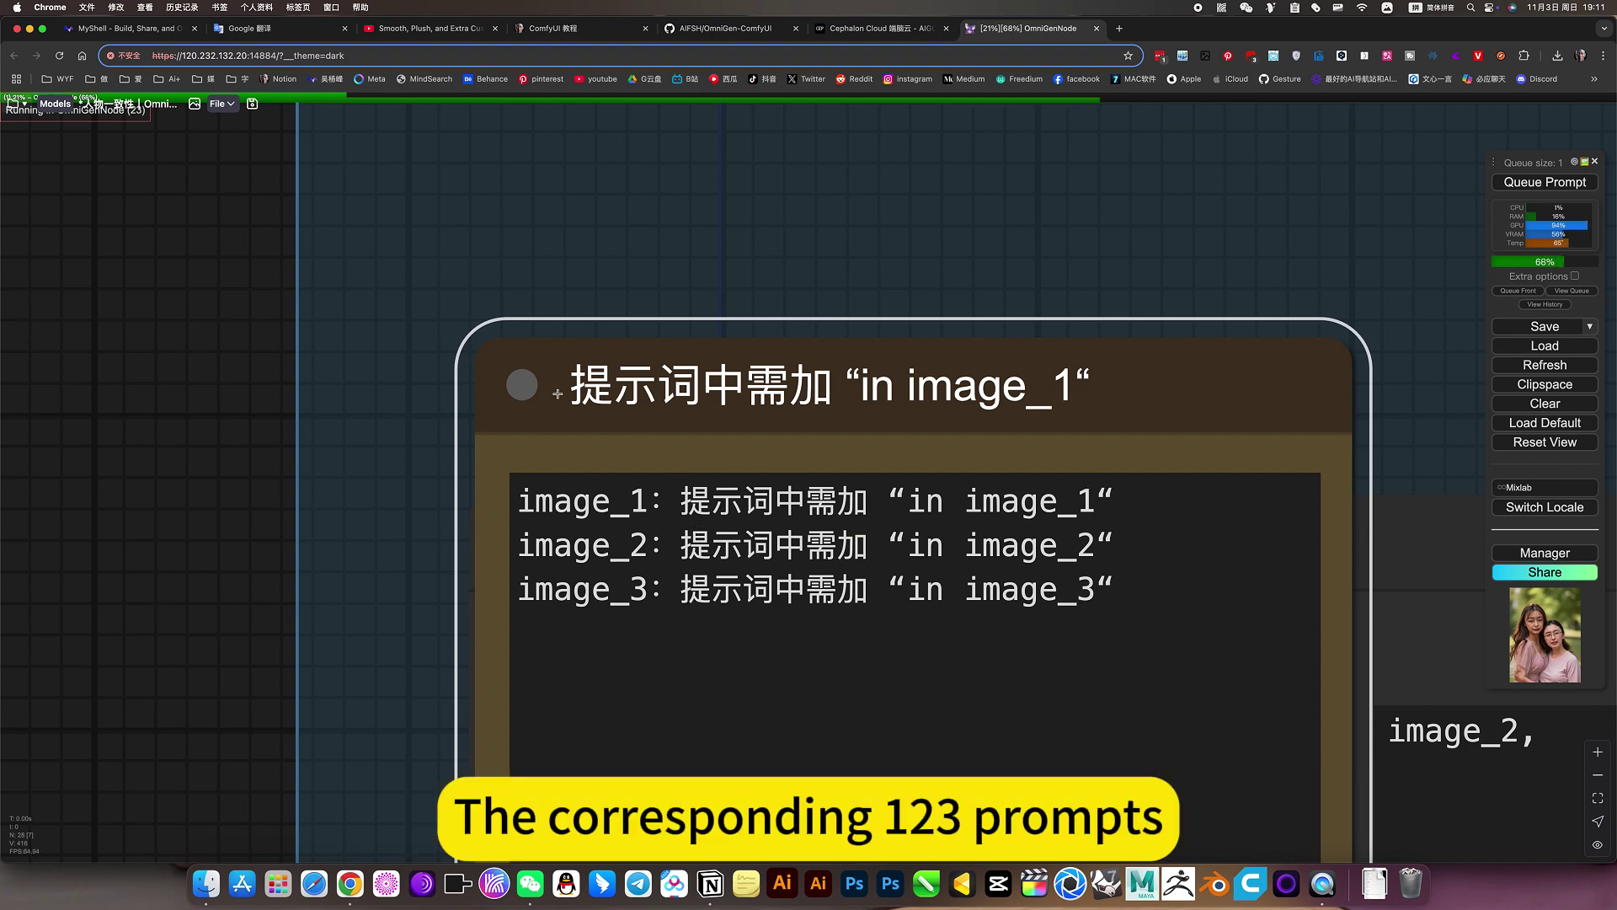
scroll(355, 476, down, 10)
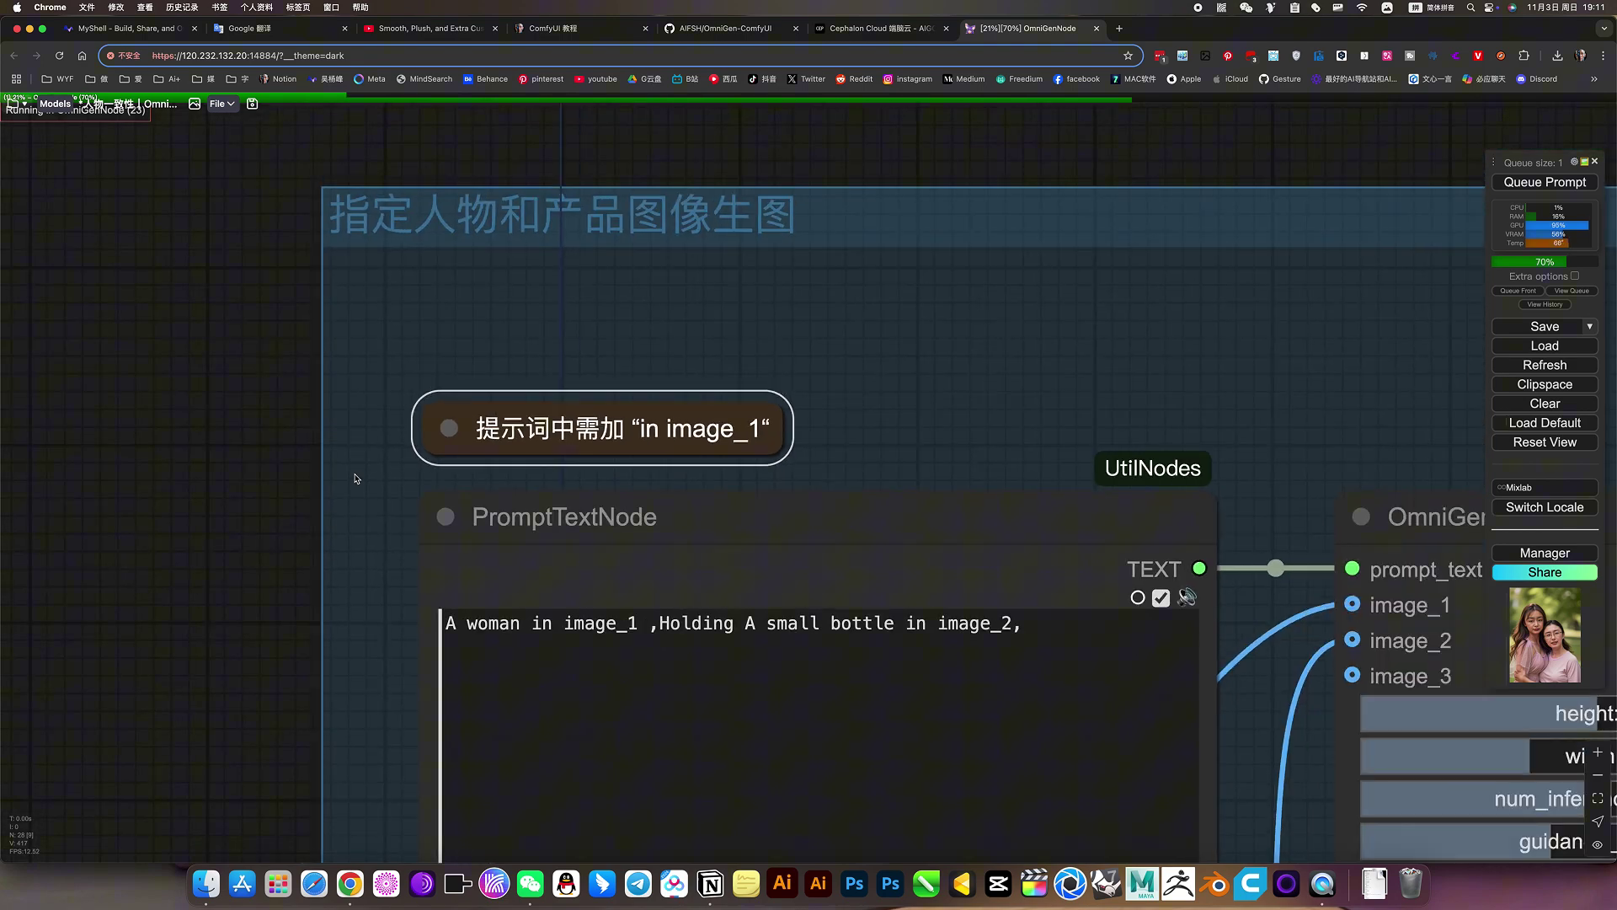
scroll(358, 482, down, 5)
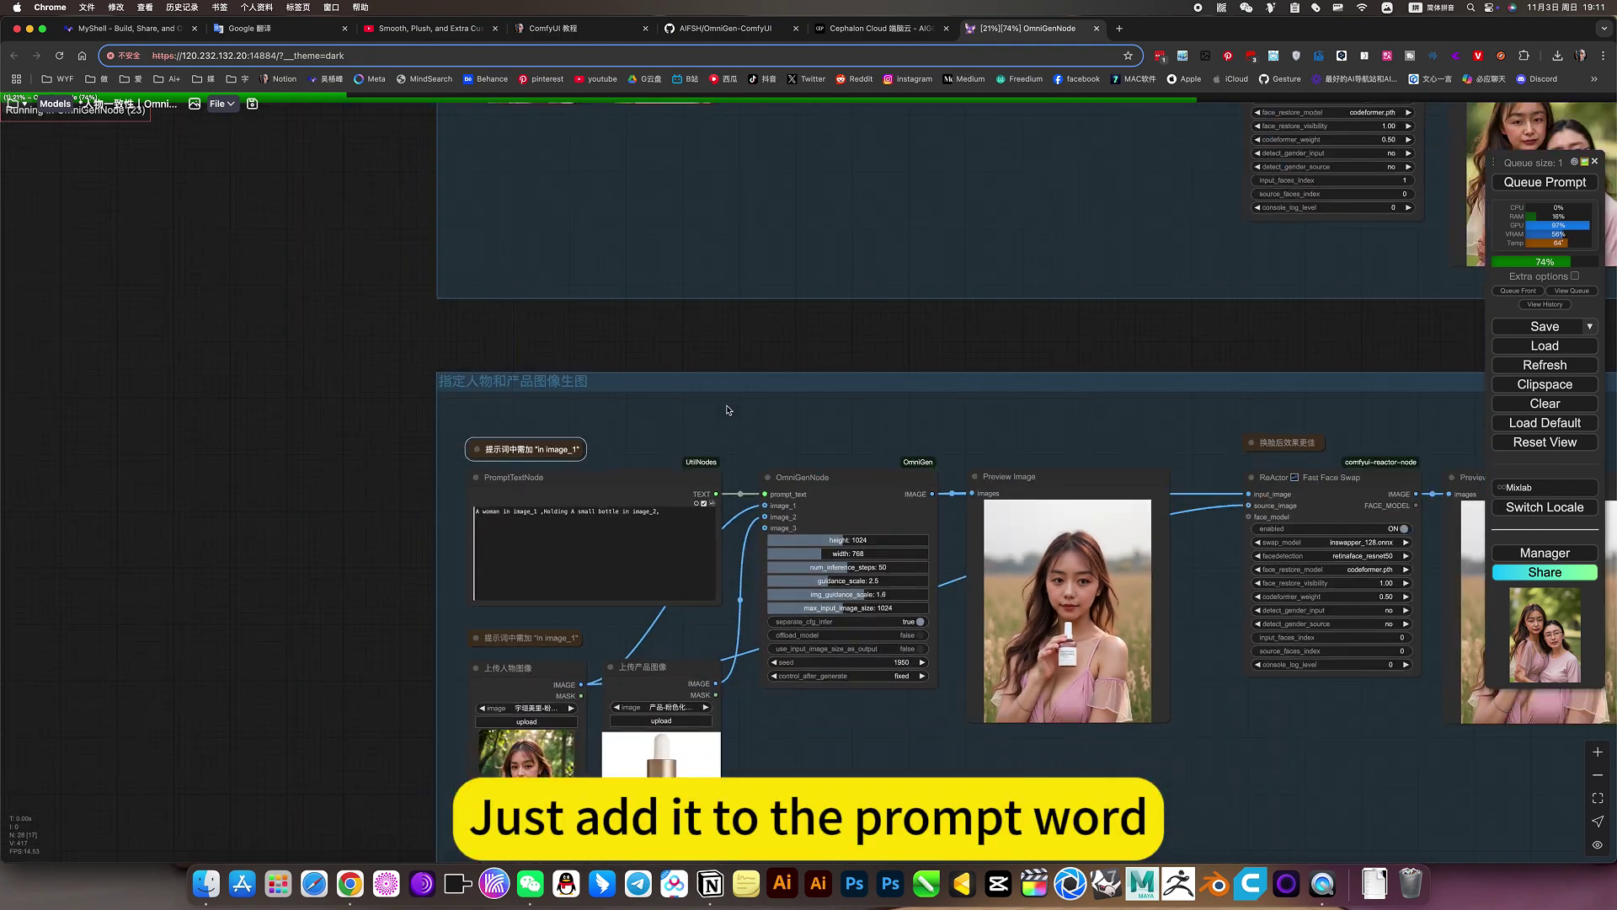
Highlight "in image_1" and then "in image_2" in the PromptTextNode of the 指定多个人物混合生图 group.
drag(864, 320, 854, 651)
scroll(593, 211, up, 10)
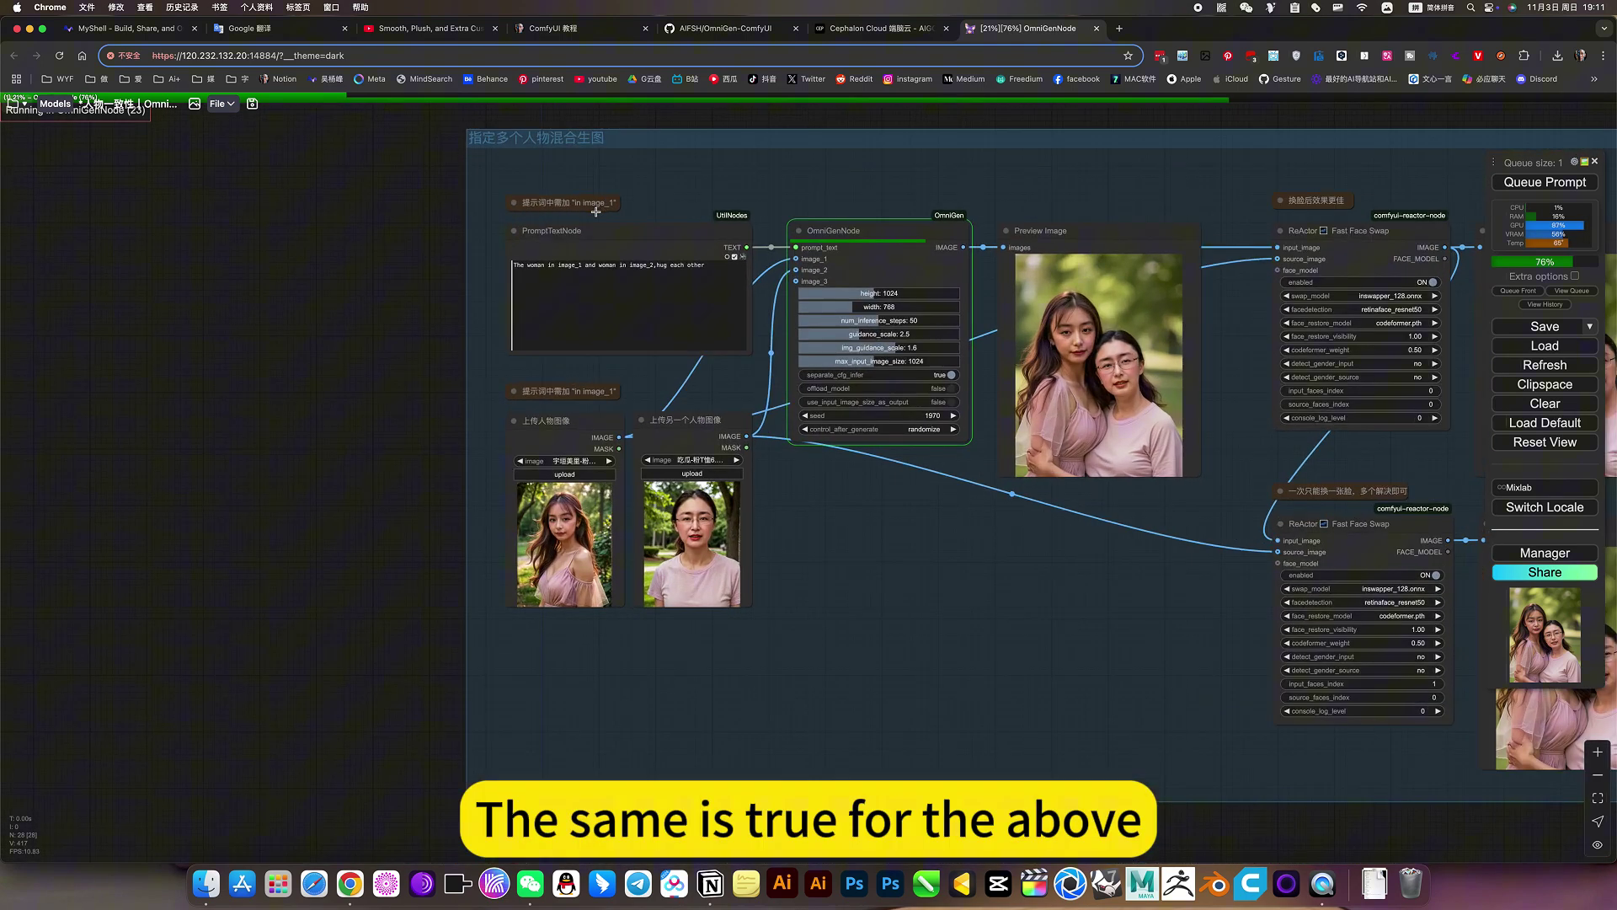
scroll(569, 212, up, 3)
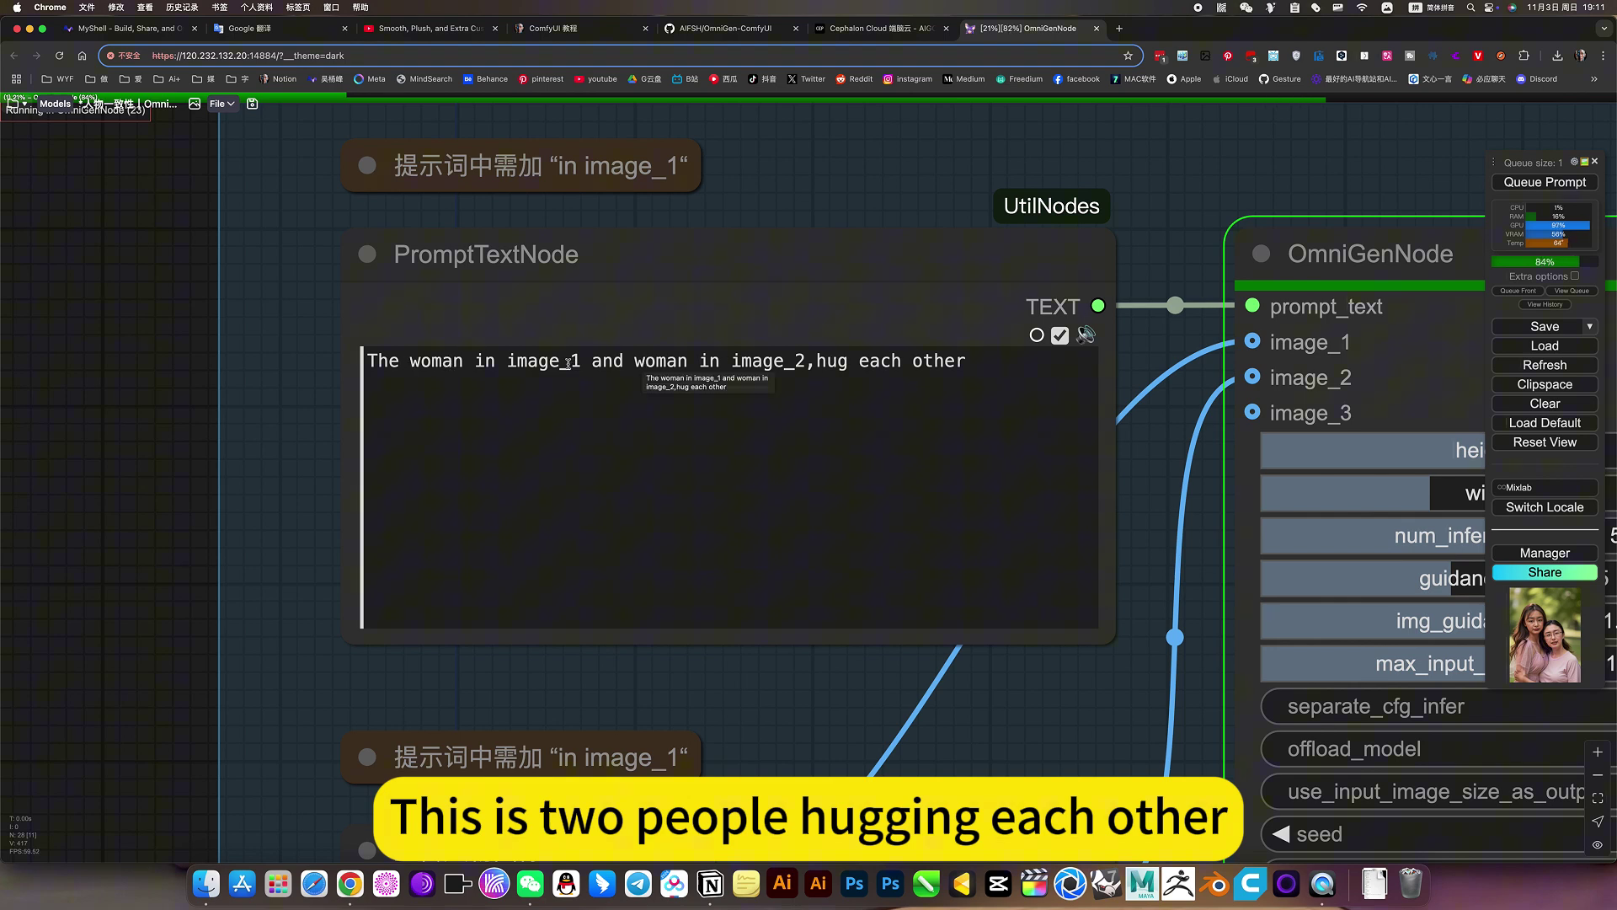
drag(581, 360, 476, 360)
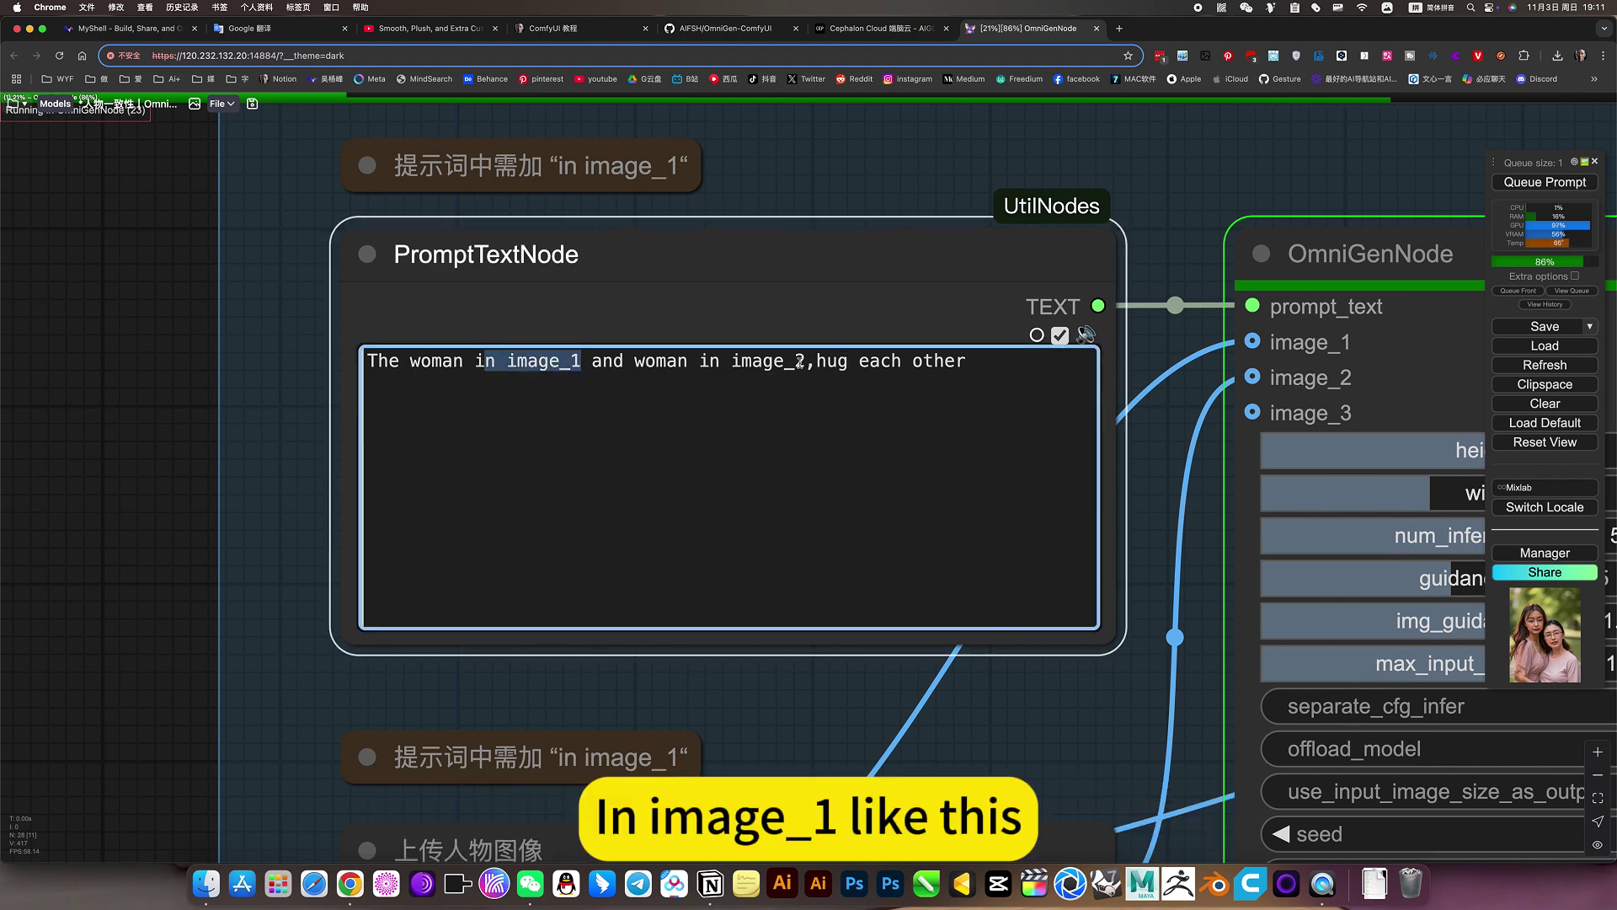
drag(805, 360, 699, 360)
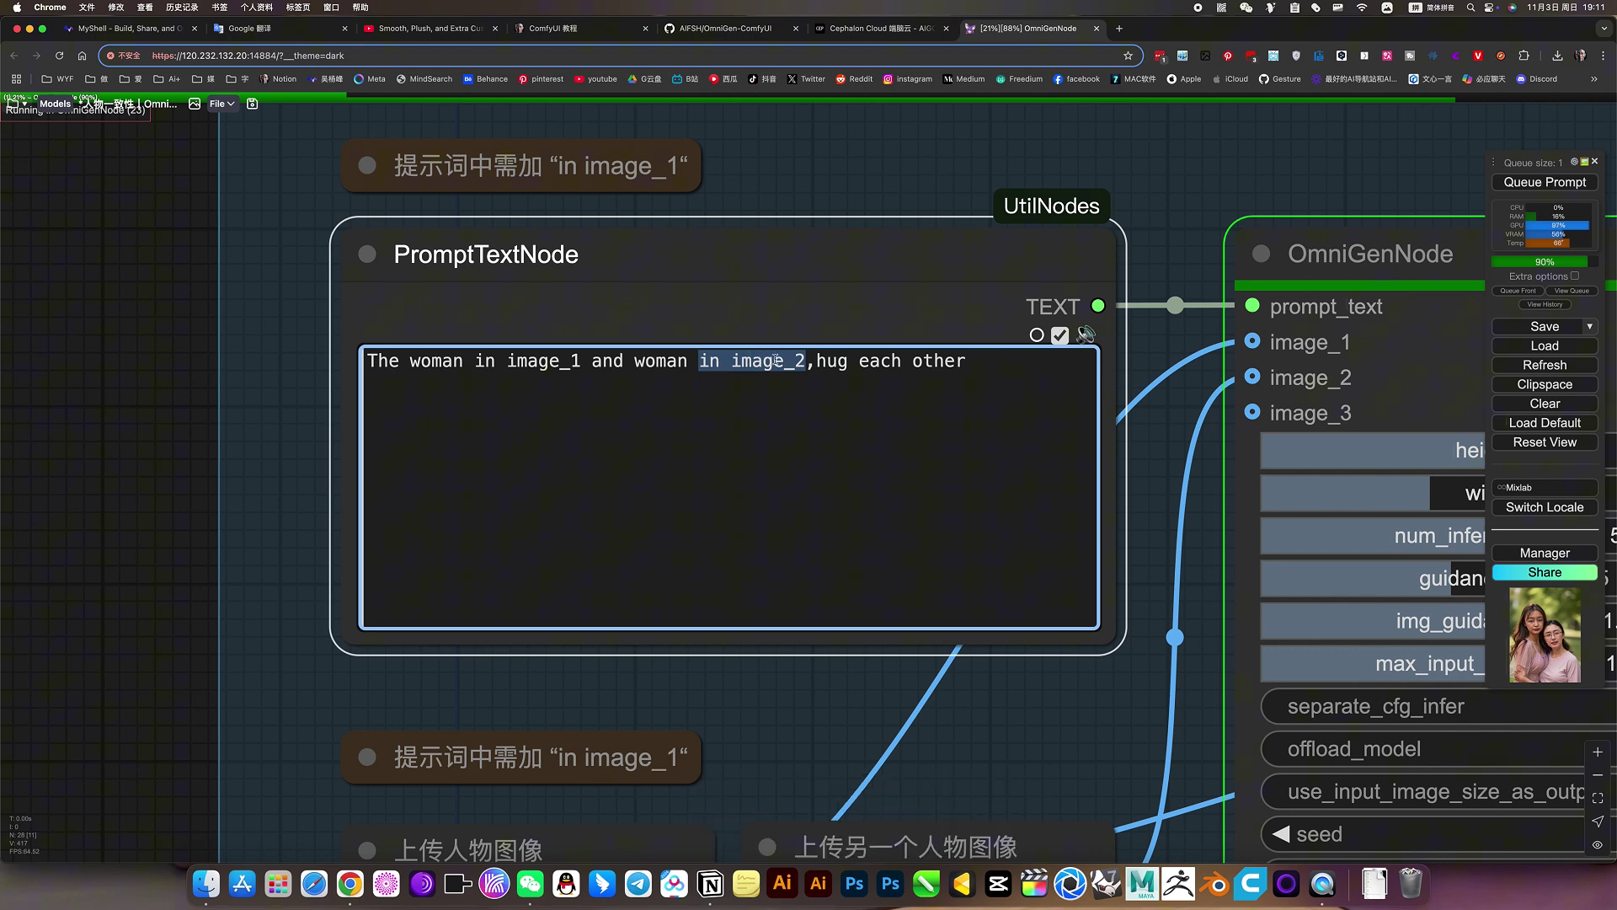
click(1044, 714)
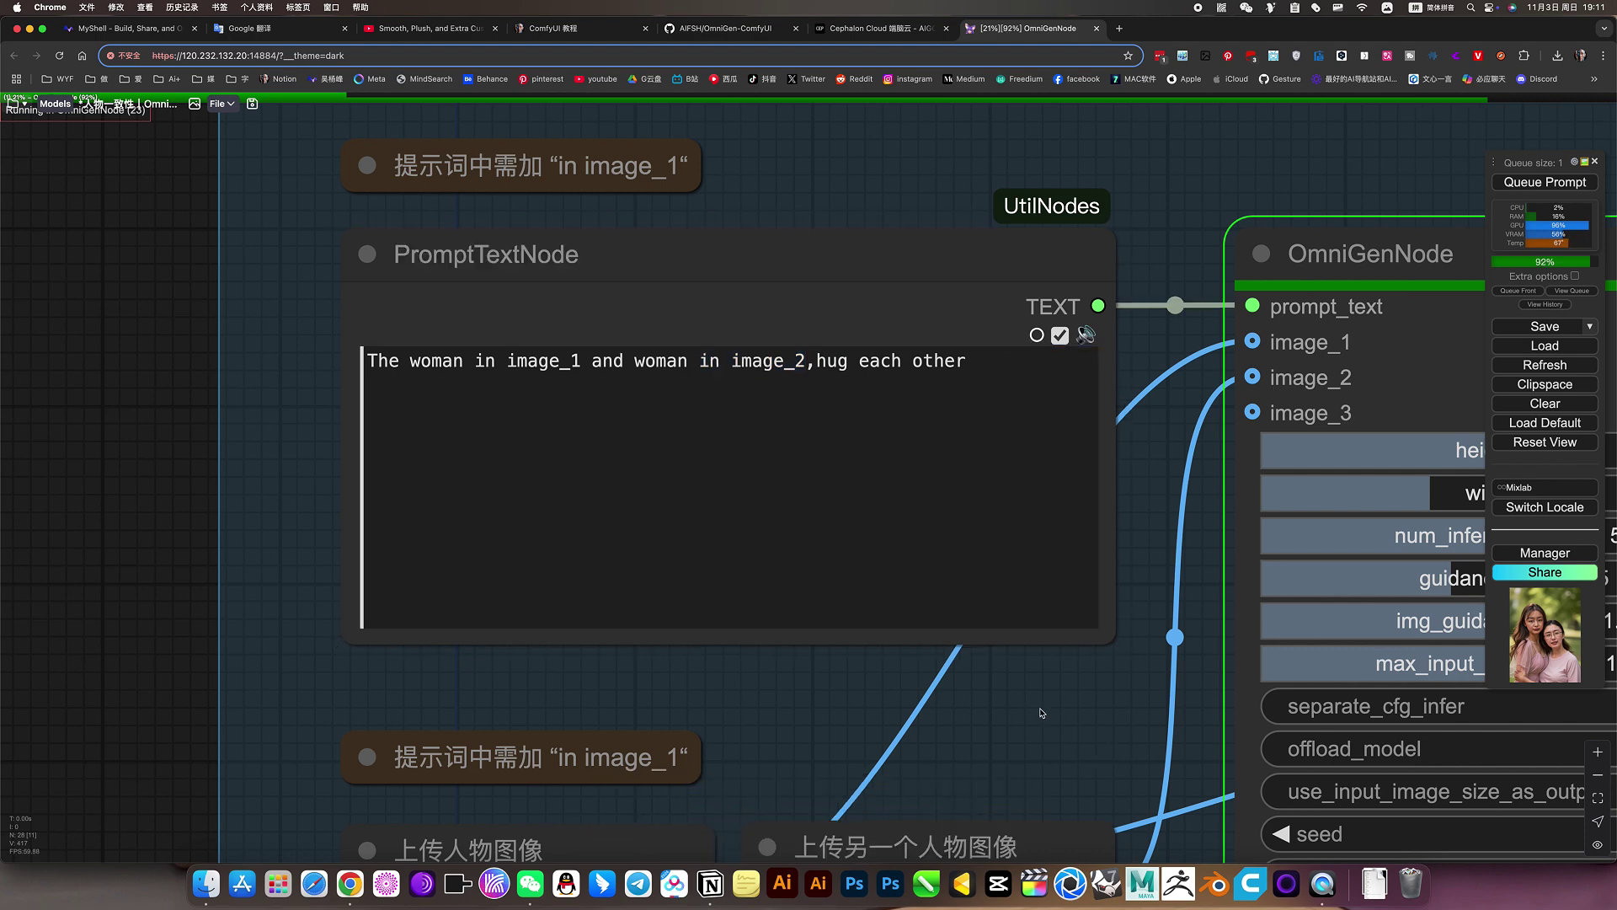
Select the 上传人物图像 node and then the 上传另一个人物图像 node to trace their links into the multi-person OmniGenNode.
scroll(1023, 745, down, 6)
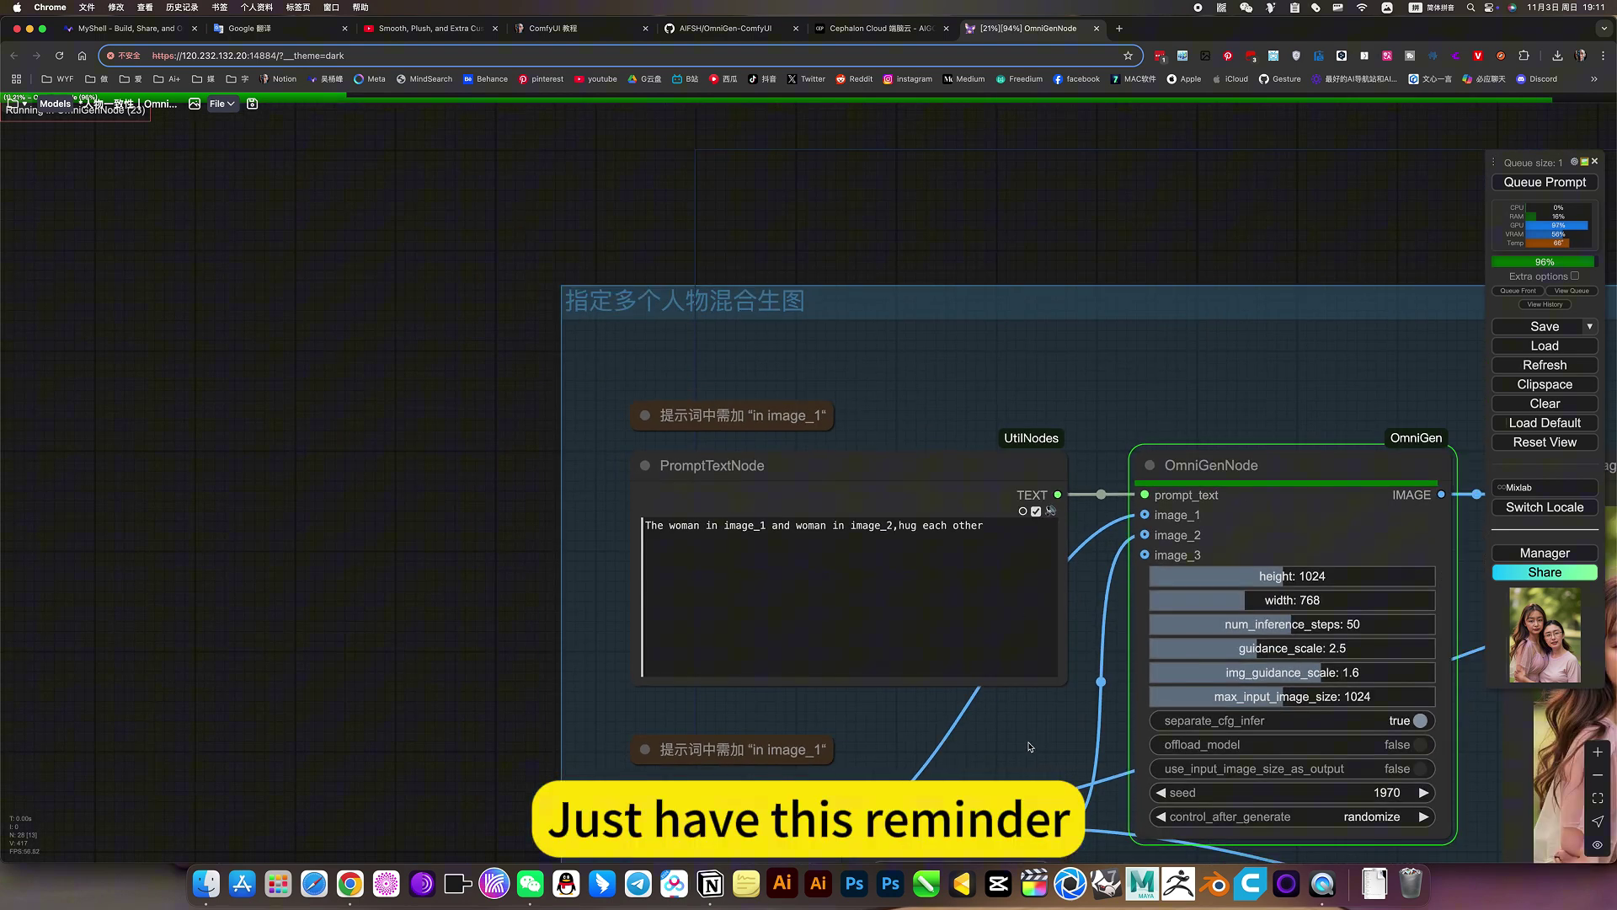
drag(1029, 746, 861, 495)
drag(1028, 712, 1008, 724)
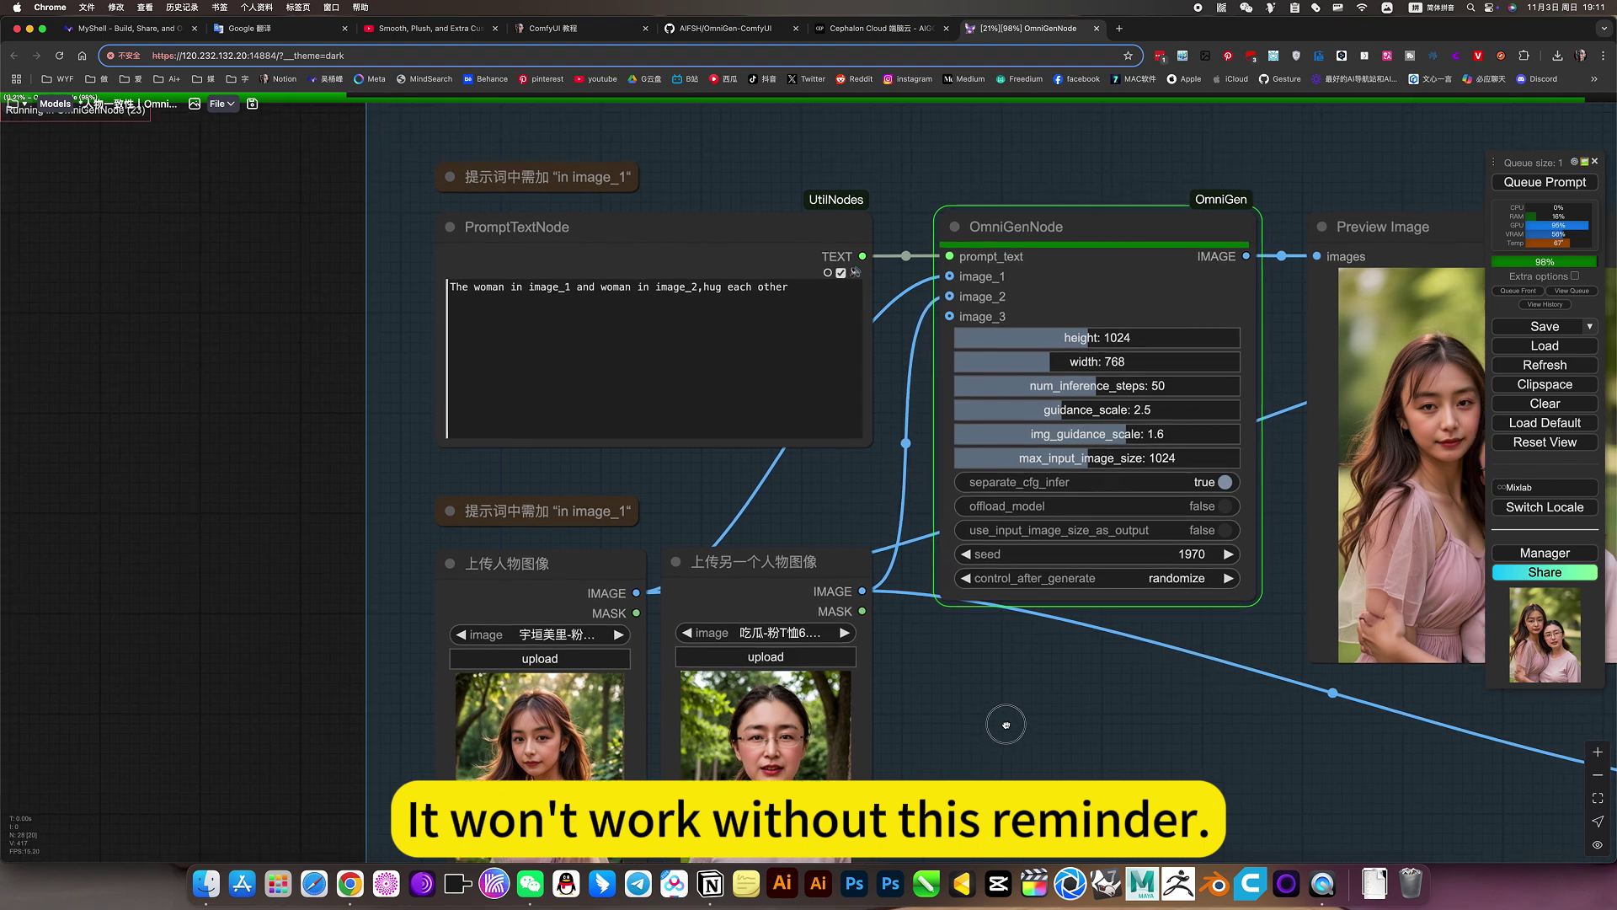
click(584, 576)
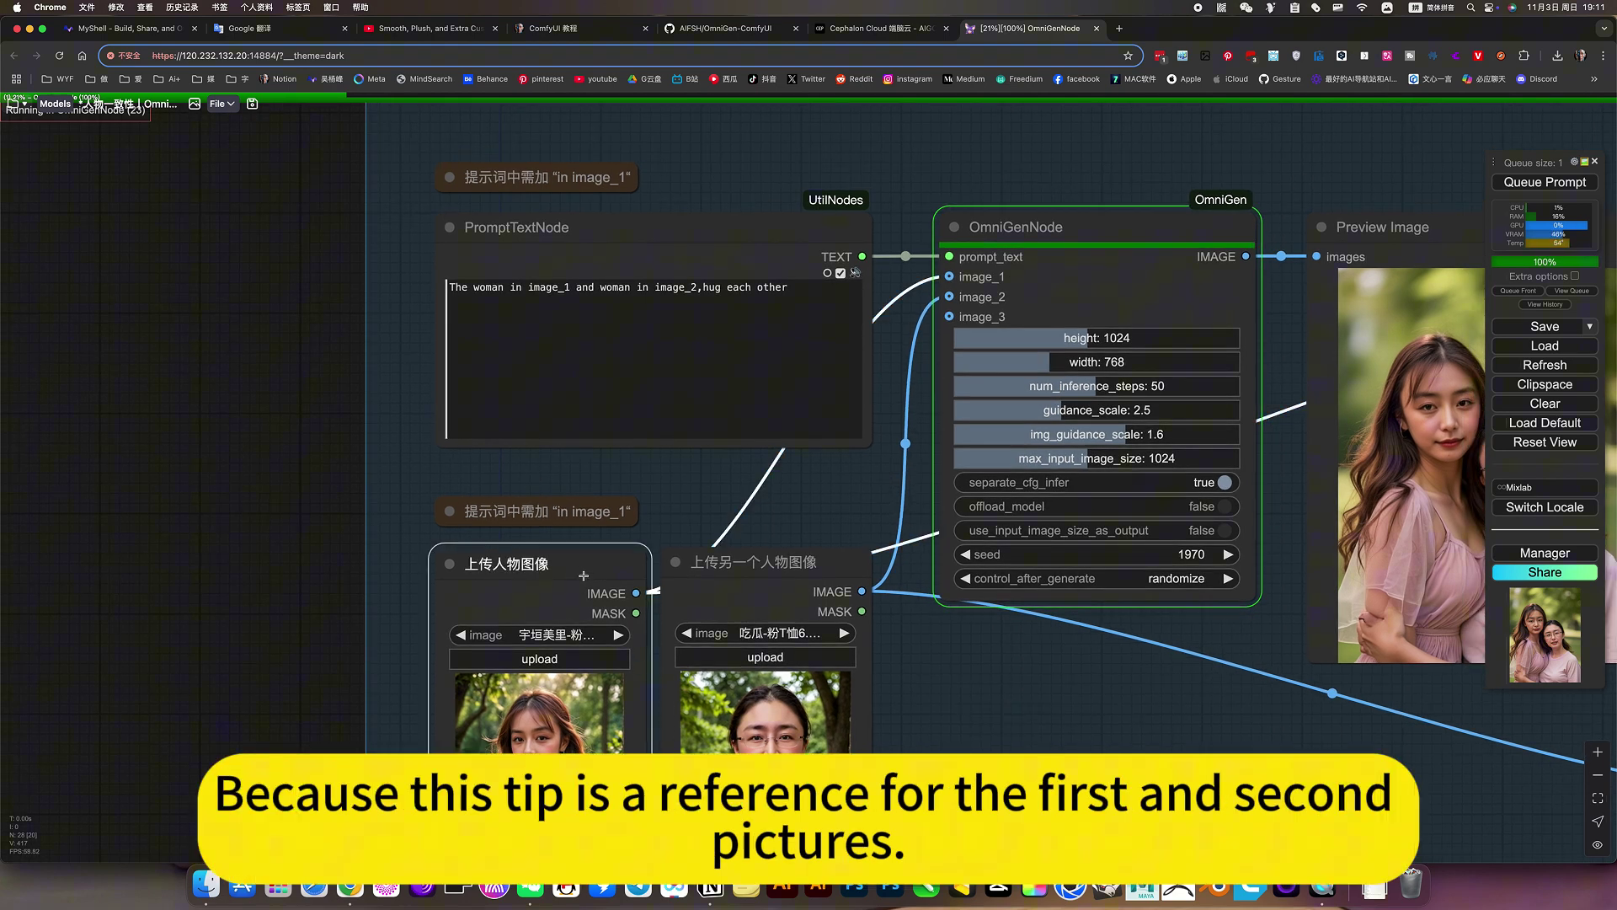
click(802, 582)
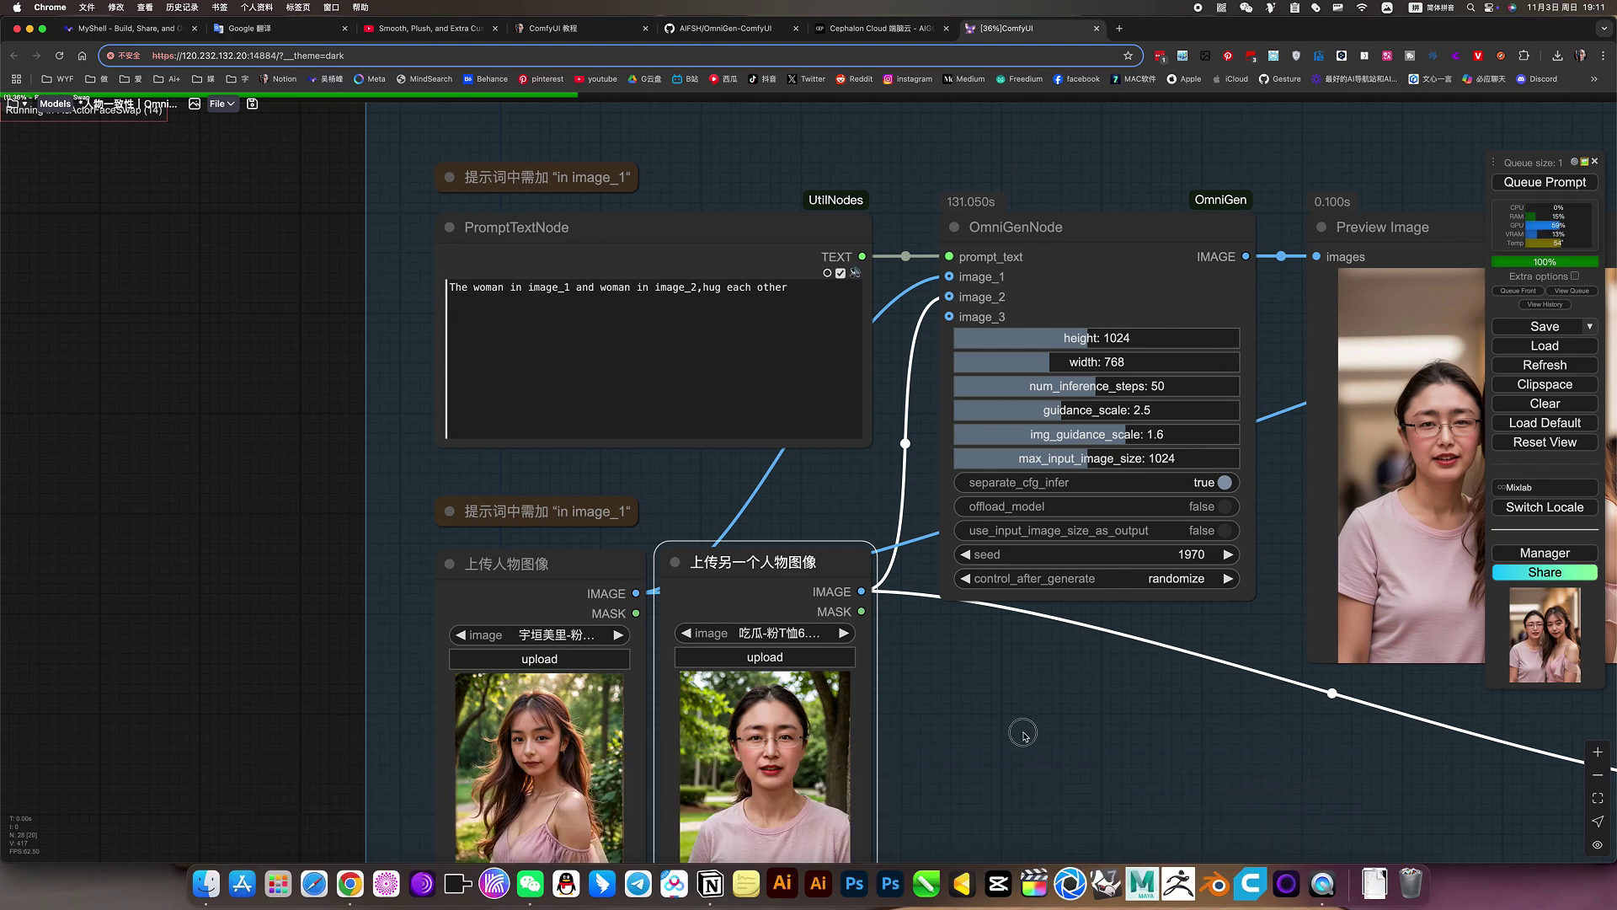
Inspect both faces up close in the multi-person group's newly generated OmniGen preview image.
drag(1022, 732, 632, 688)
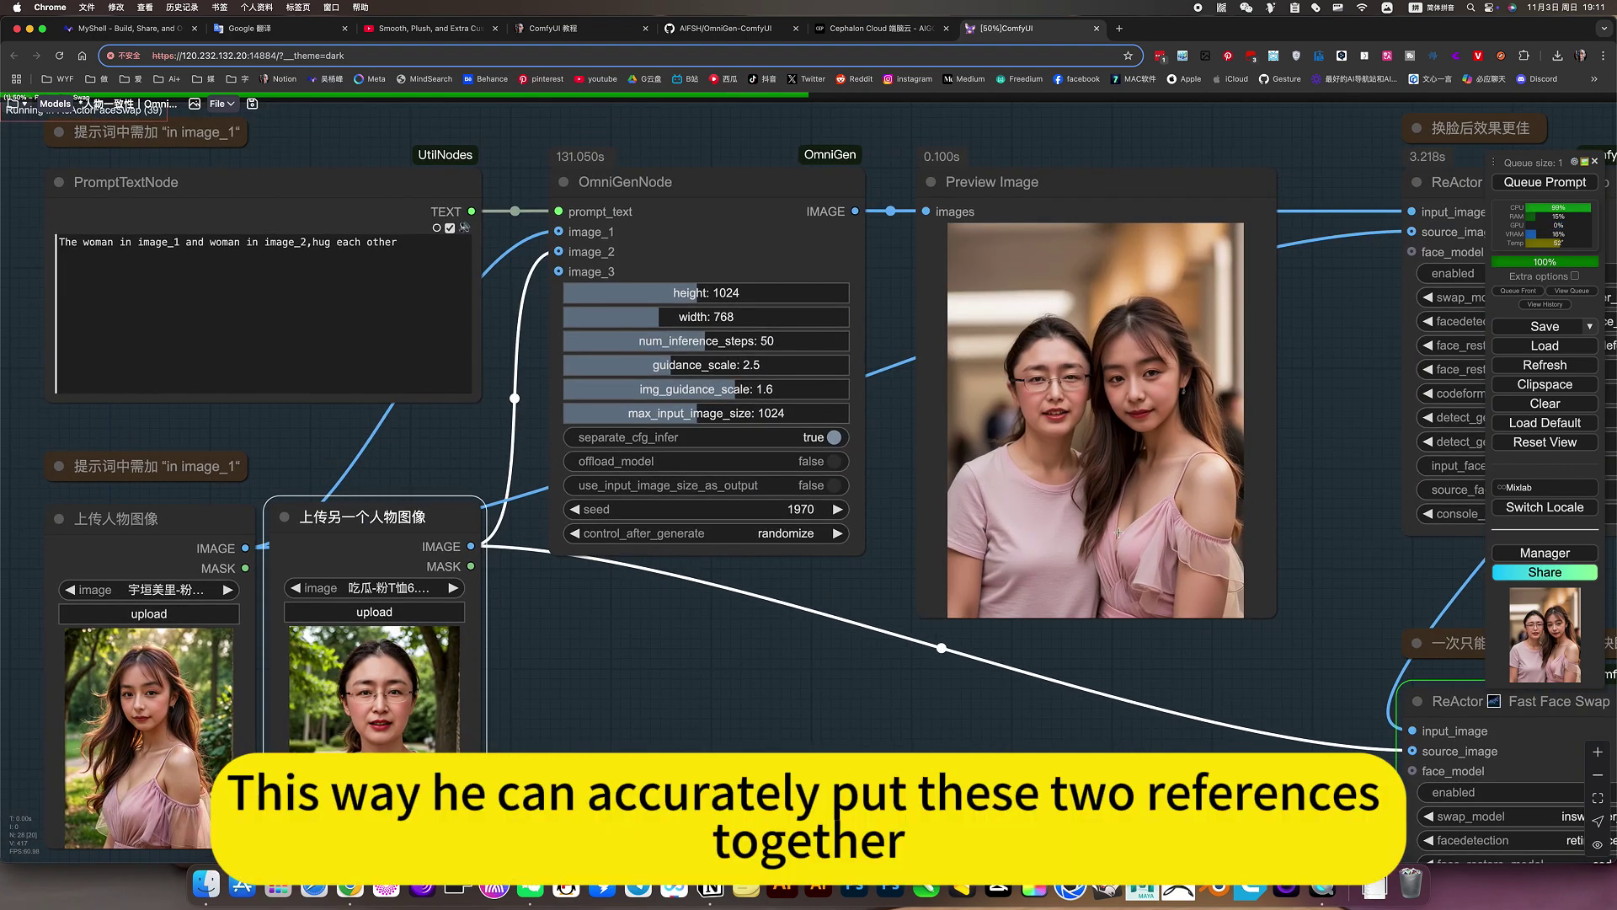
scroll(1110, 560, down, 5)
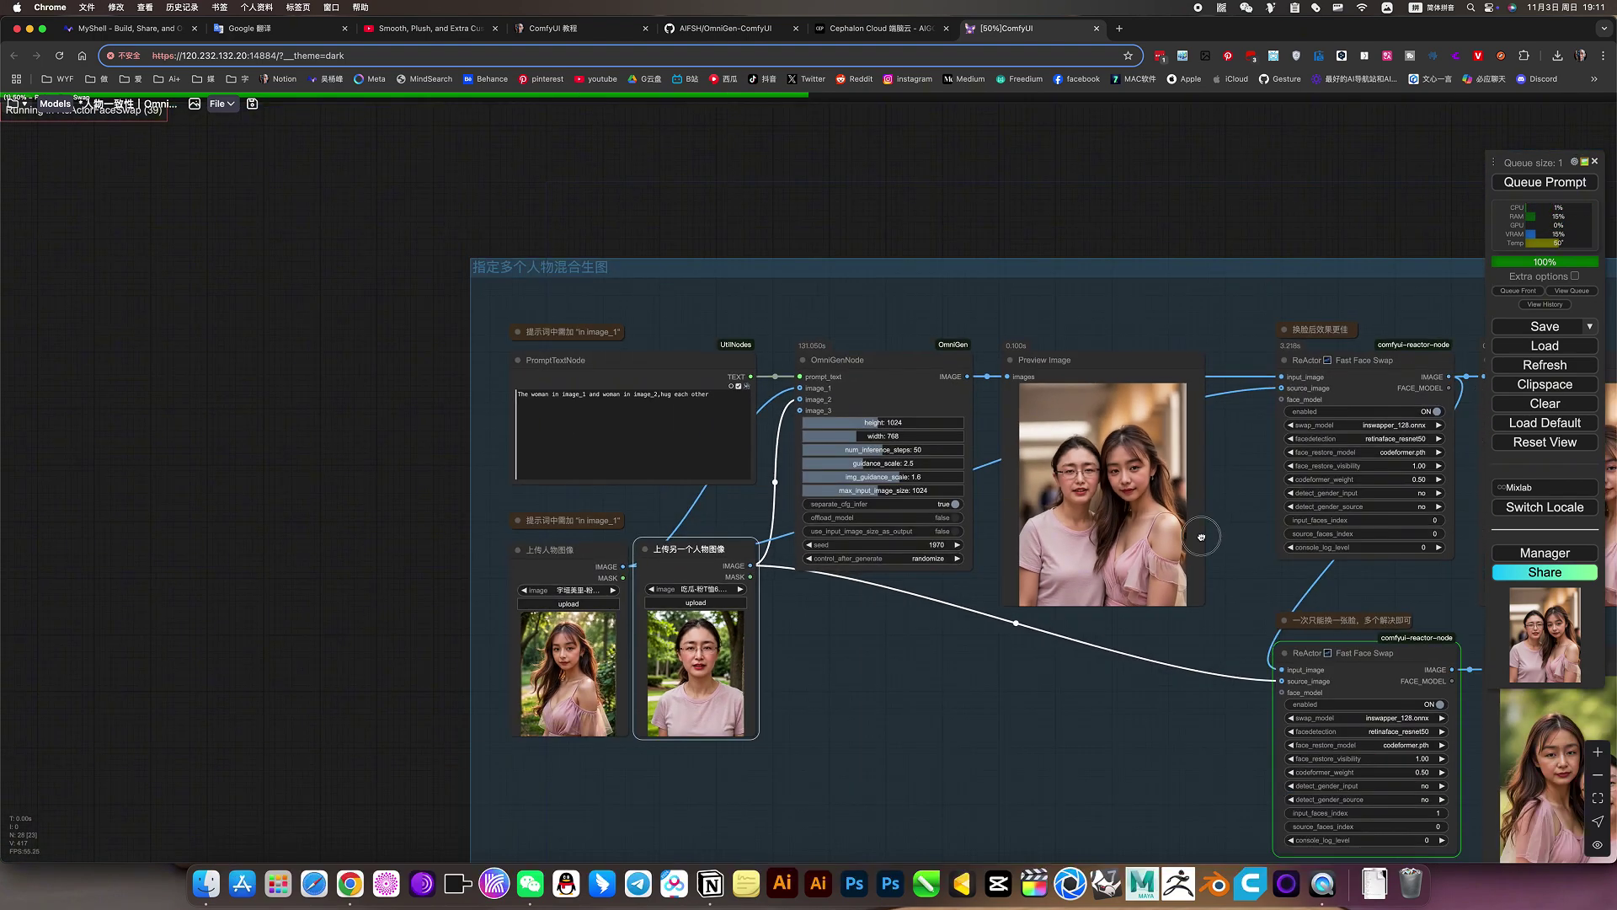
drag(1202, 538, 836, 541)
scroll(702, 496, up, 8)
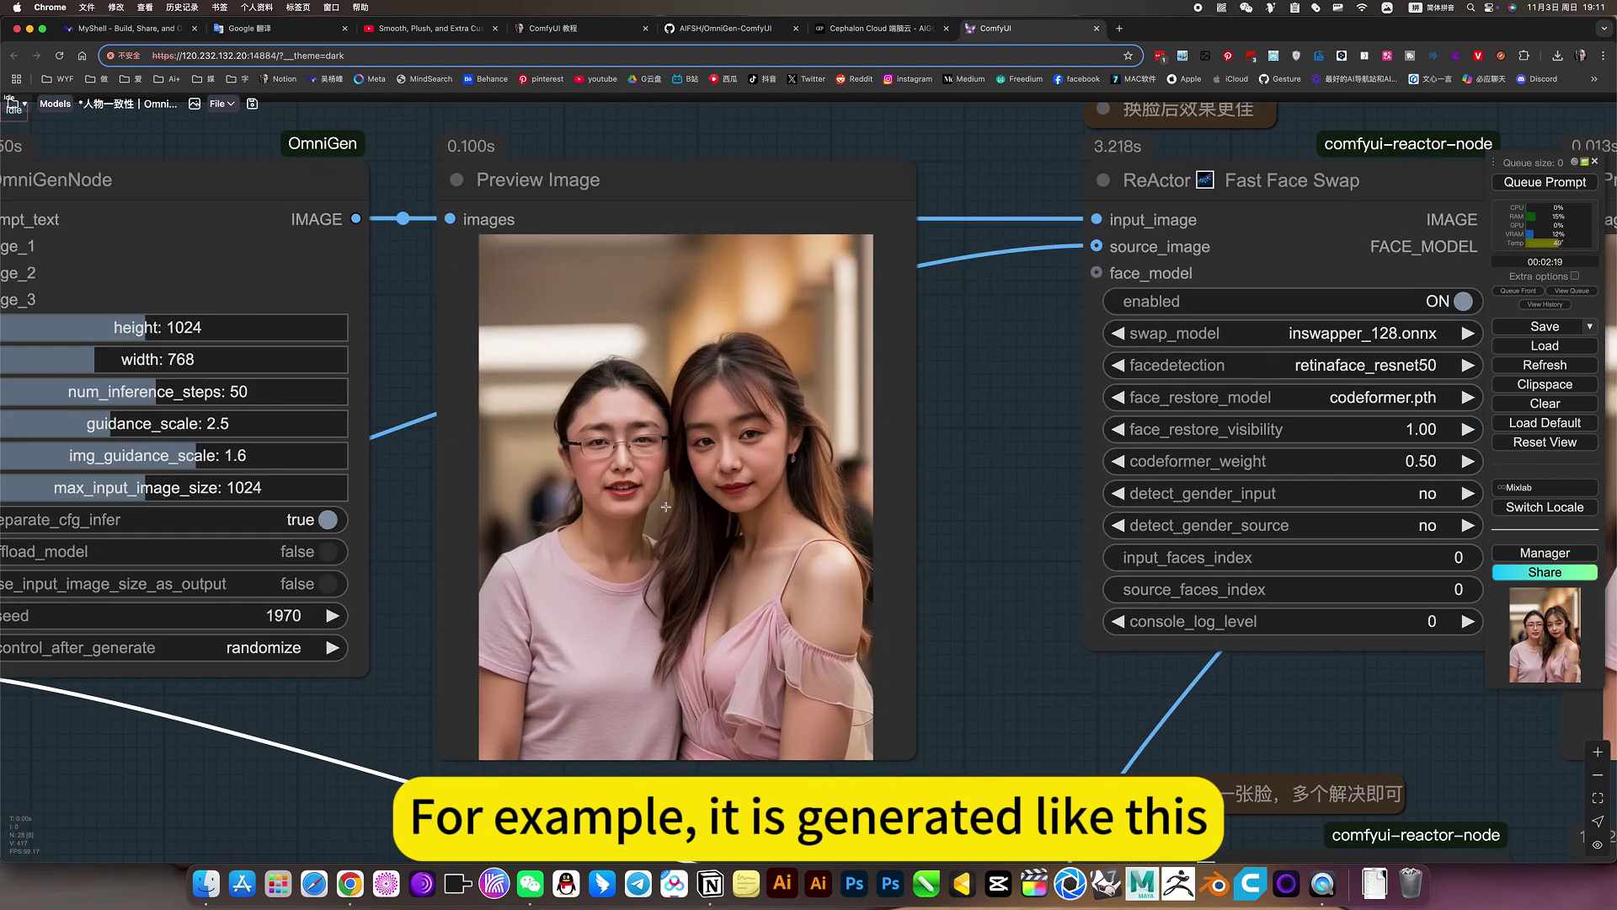
scroll(630, 497, up, 7)
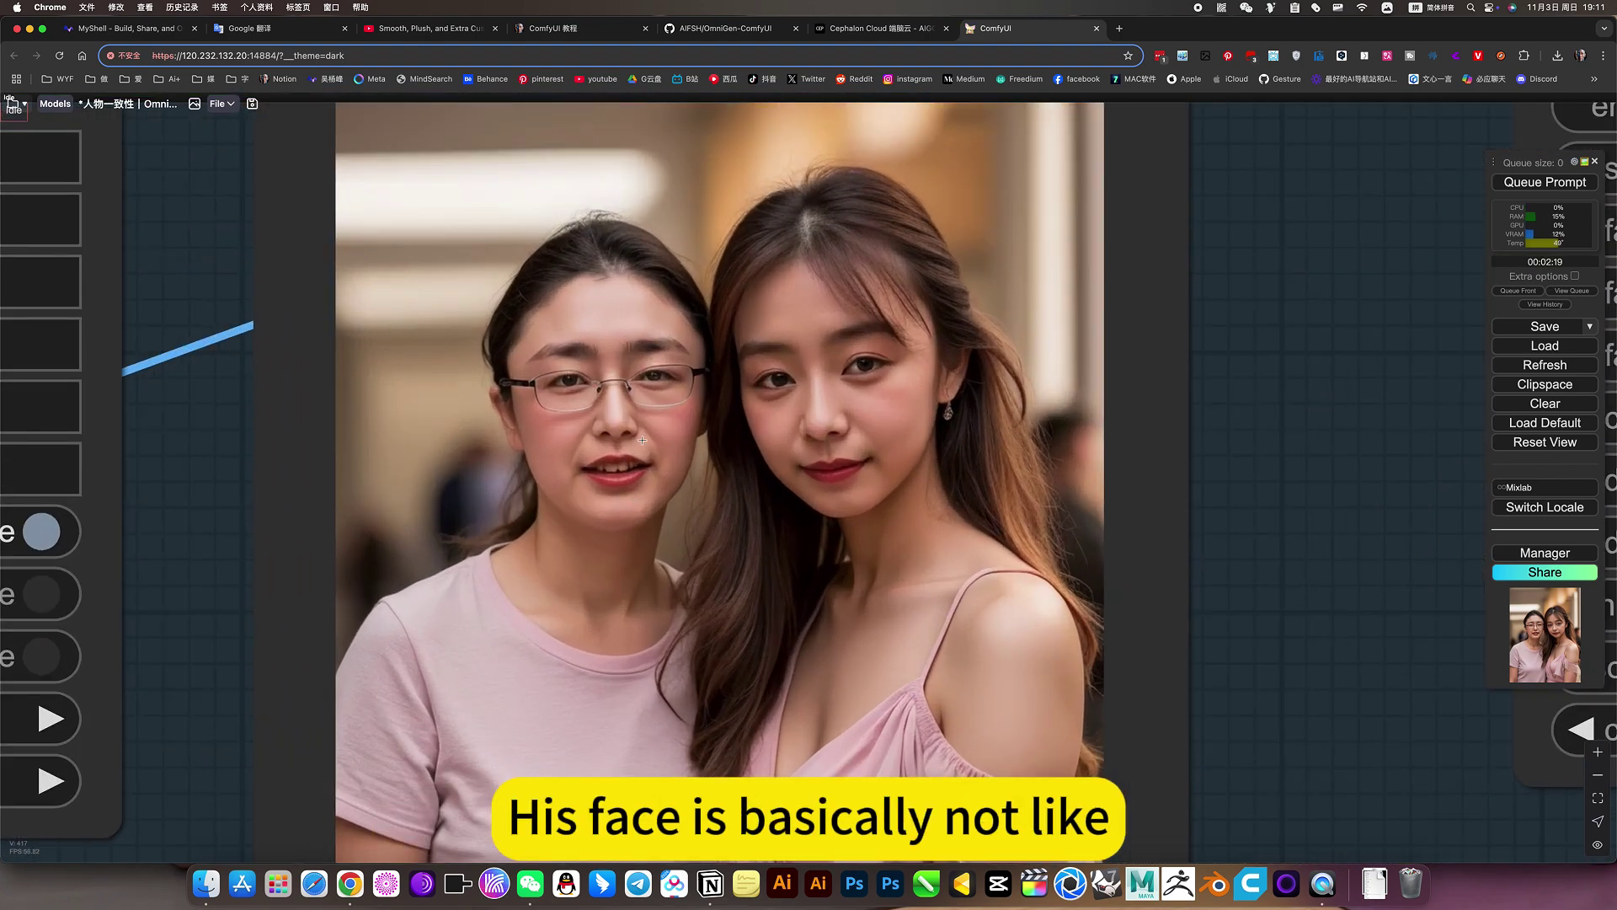
scroll(939, 548, down, 8)
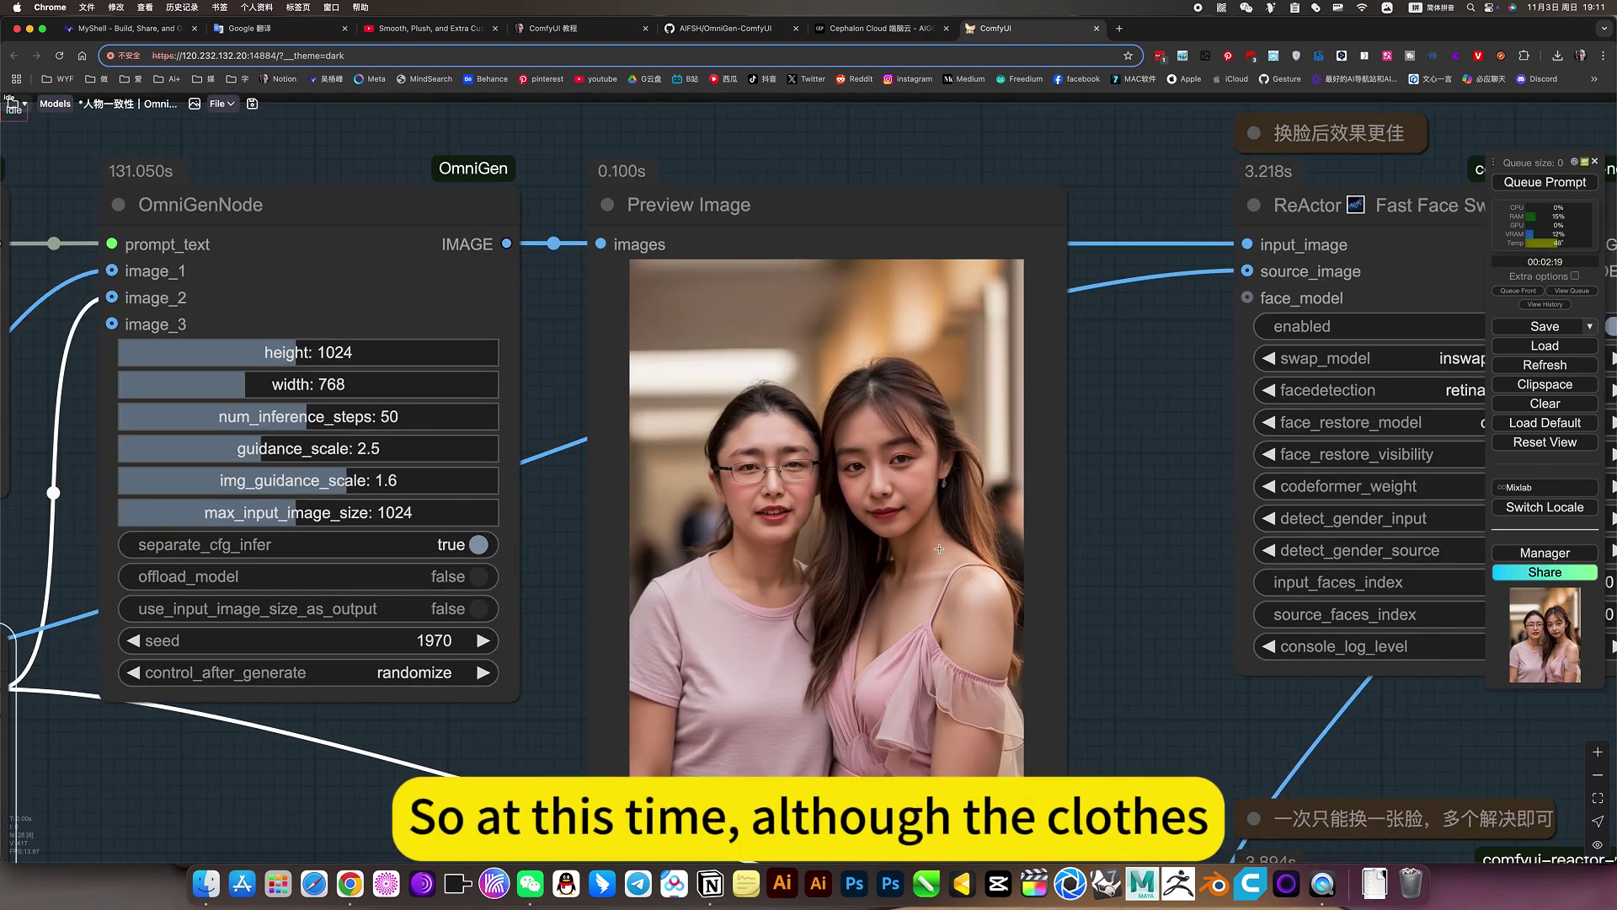
Compare the clothes, hairstyles and glasses in the OmniGen preview with the two uploaded reference portraits.
drag(1071, 642, 1413, 539)
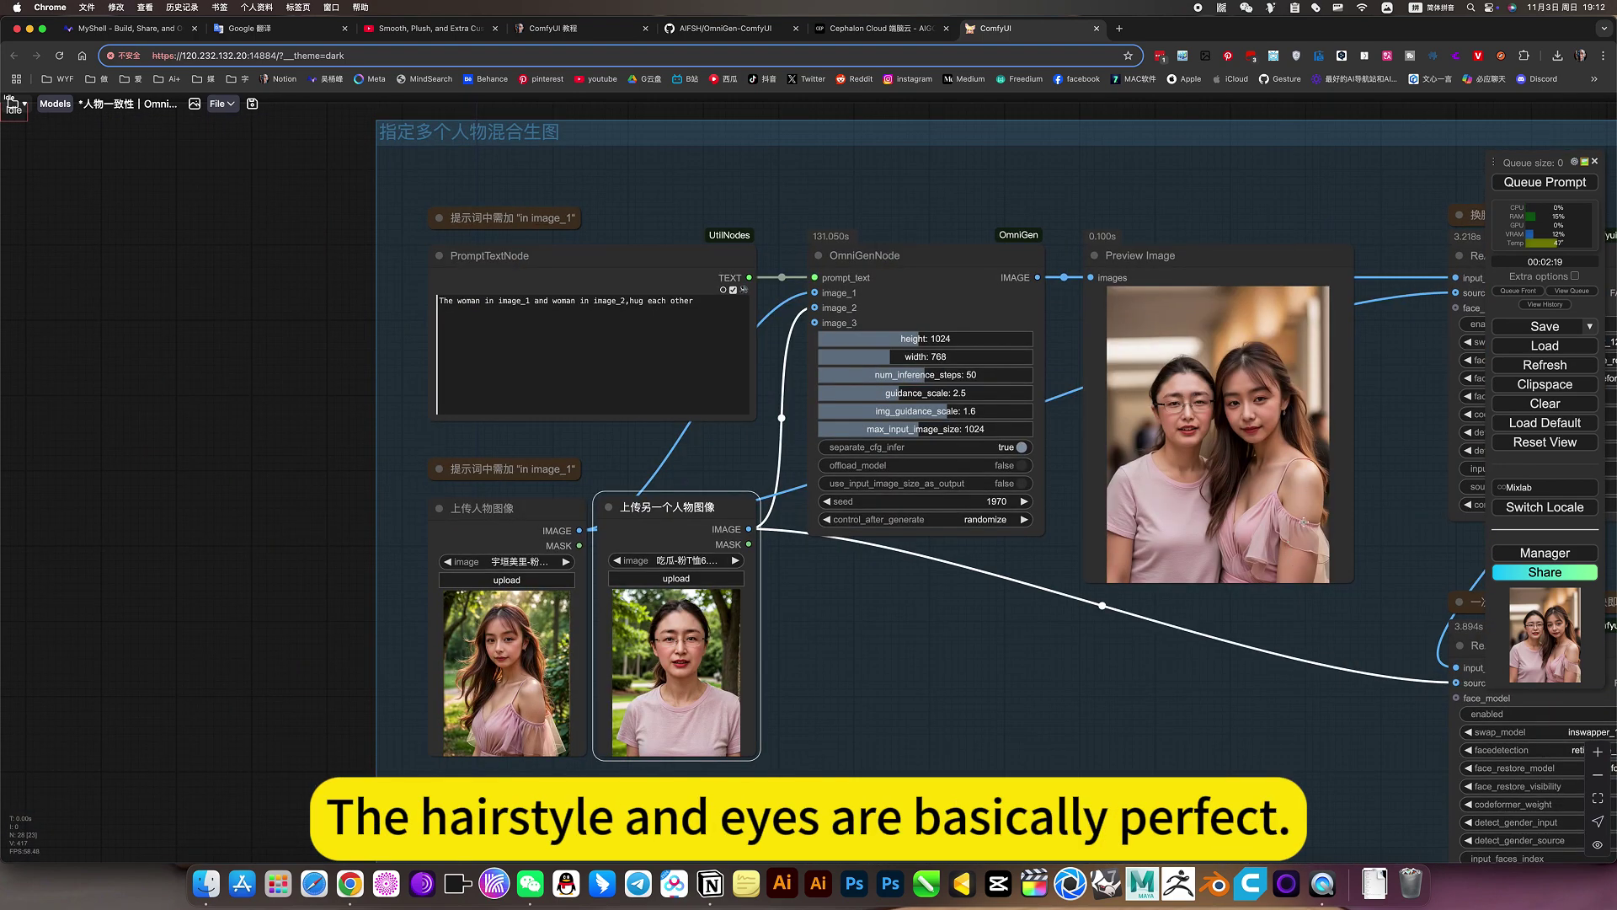
scroll(1303, 522, up, 6)
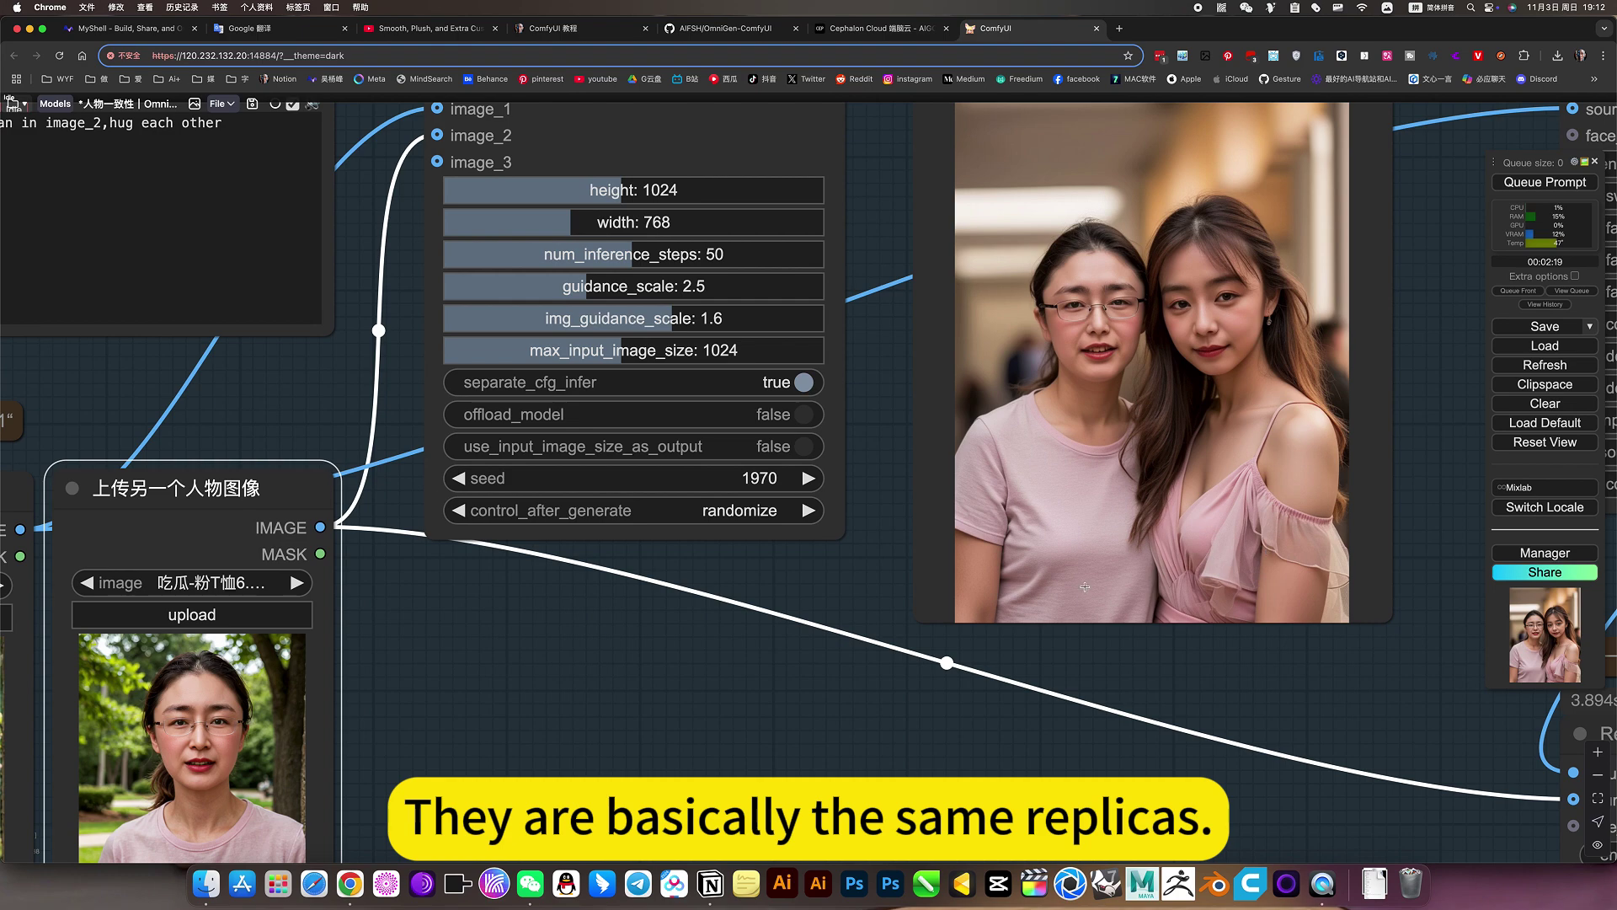
scroll(1310, 689, down, 5)
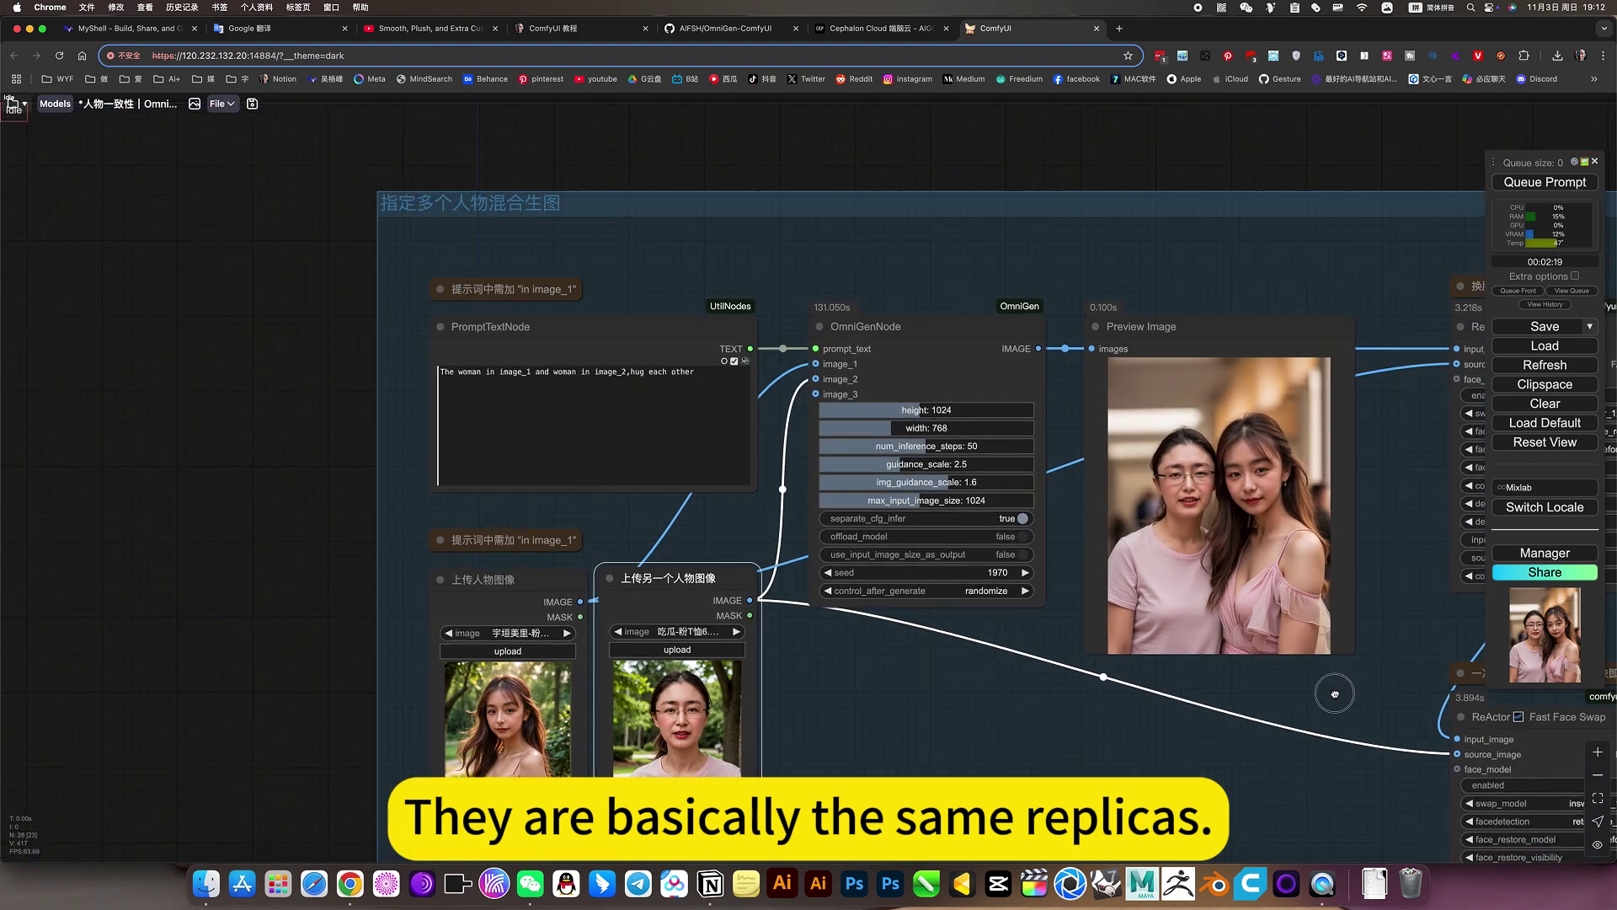
scroll(1326, 689, right, 2)
scroll(859, 668, right, 5)
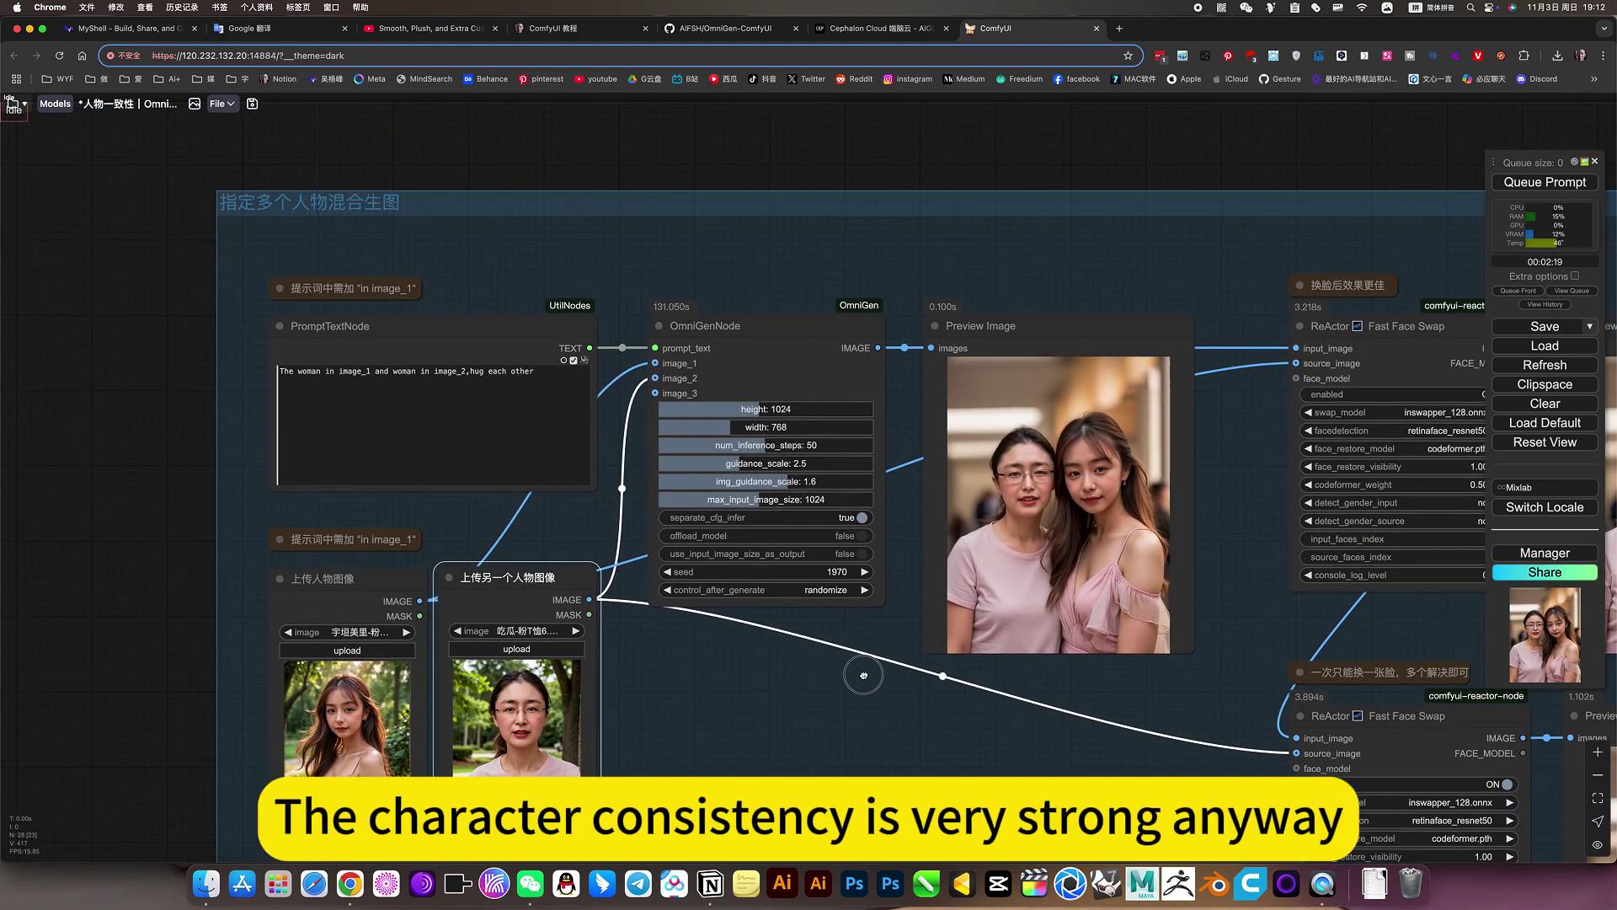
Examine the first ReActor Fast Face Swap result up close and compare it with the OmniGen preview.
scroll(1119, 595, right, 3)
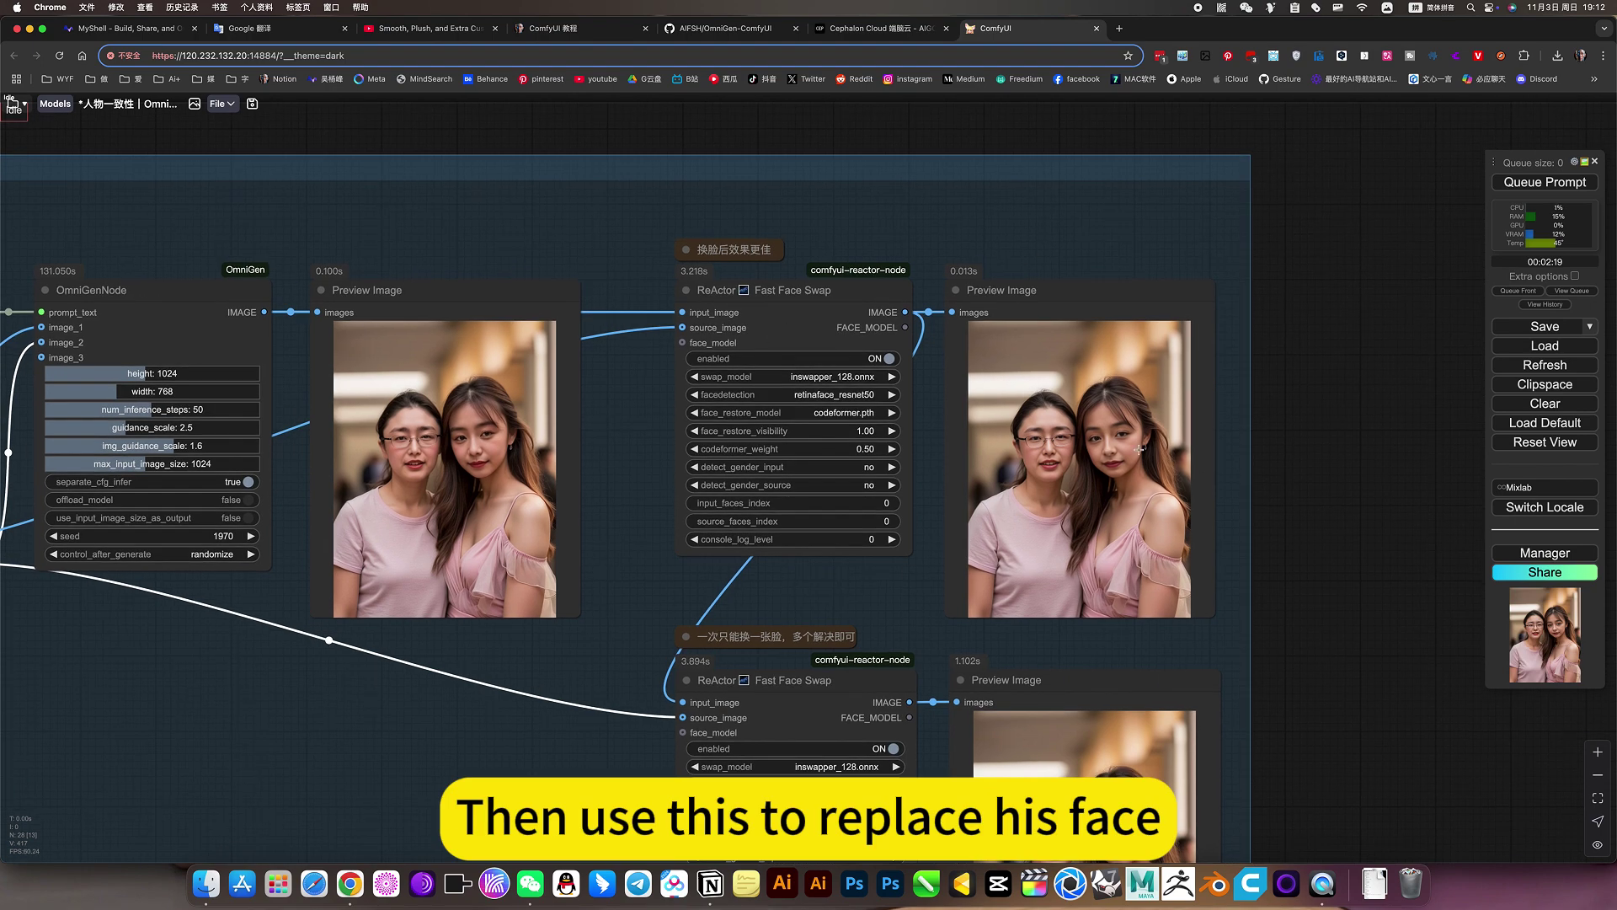
scroll(1138, 448, up, 10)
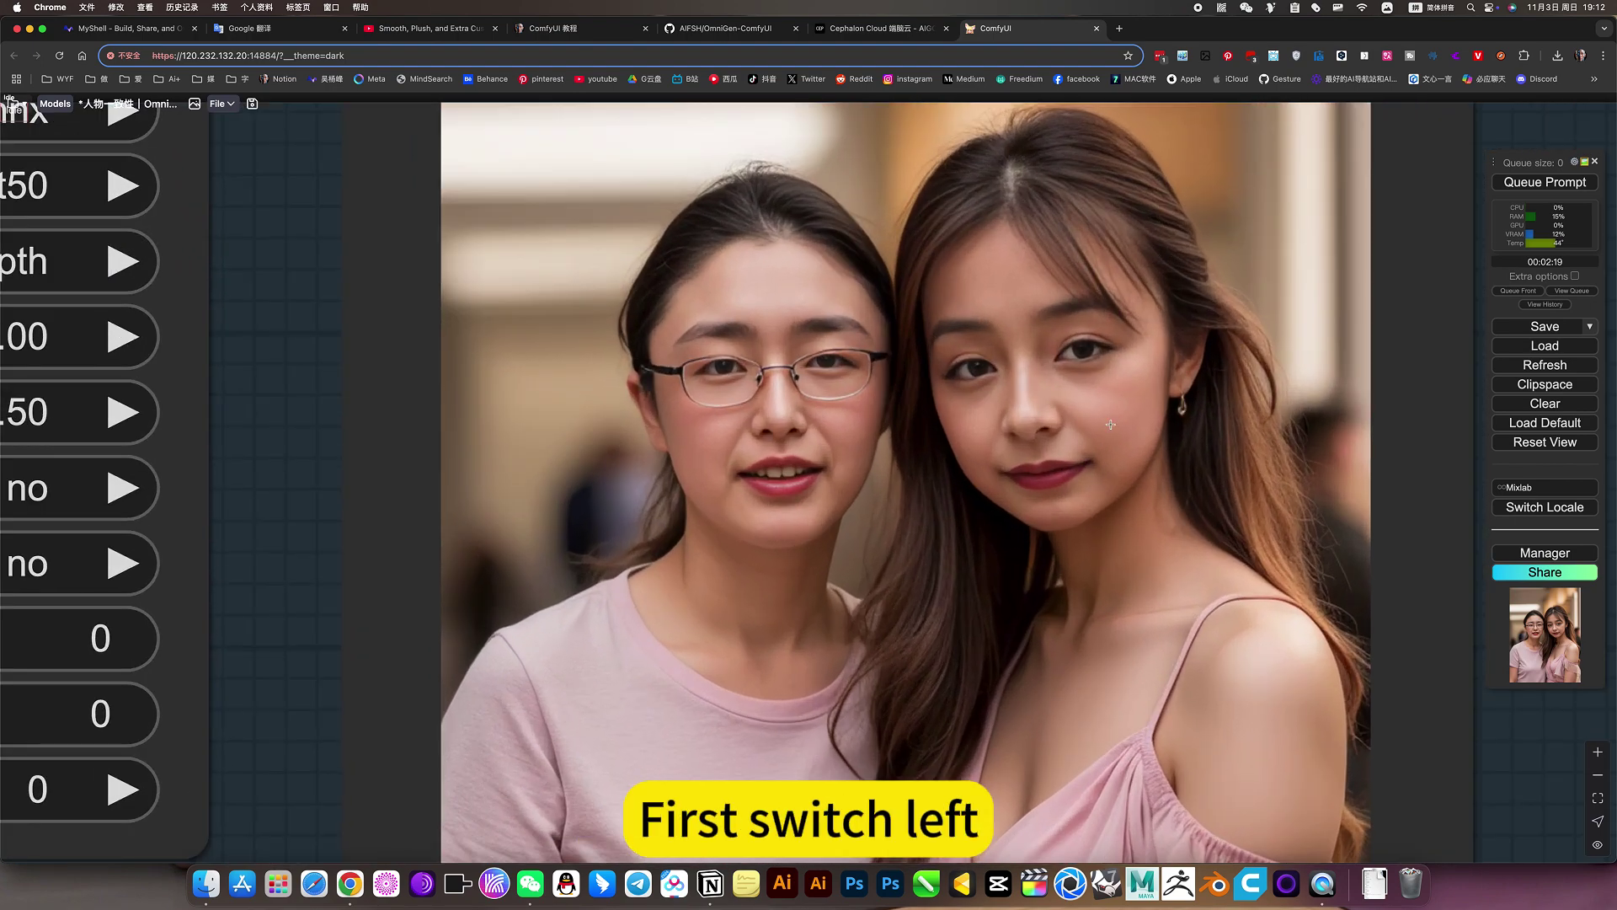
scroll(1110, 424, down, 5)
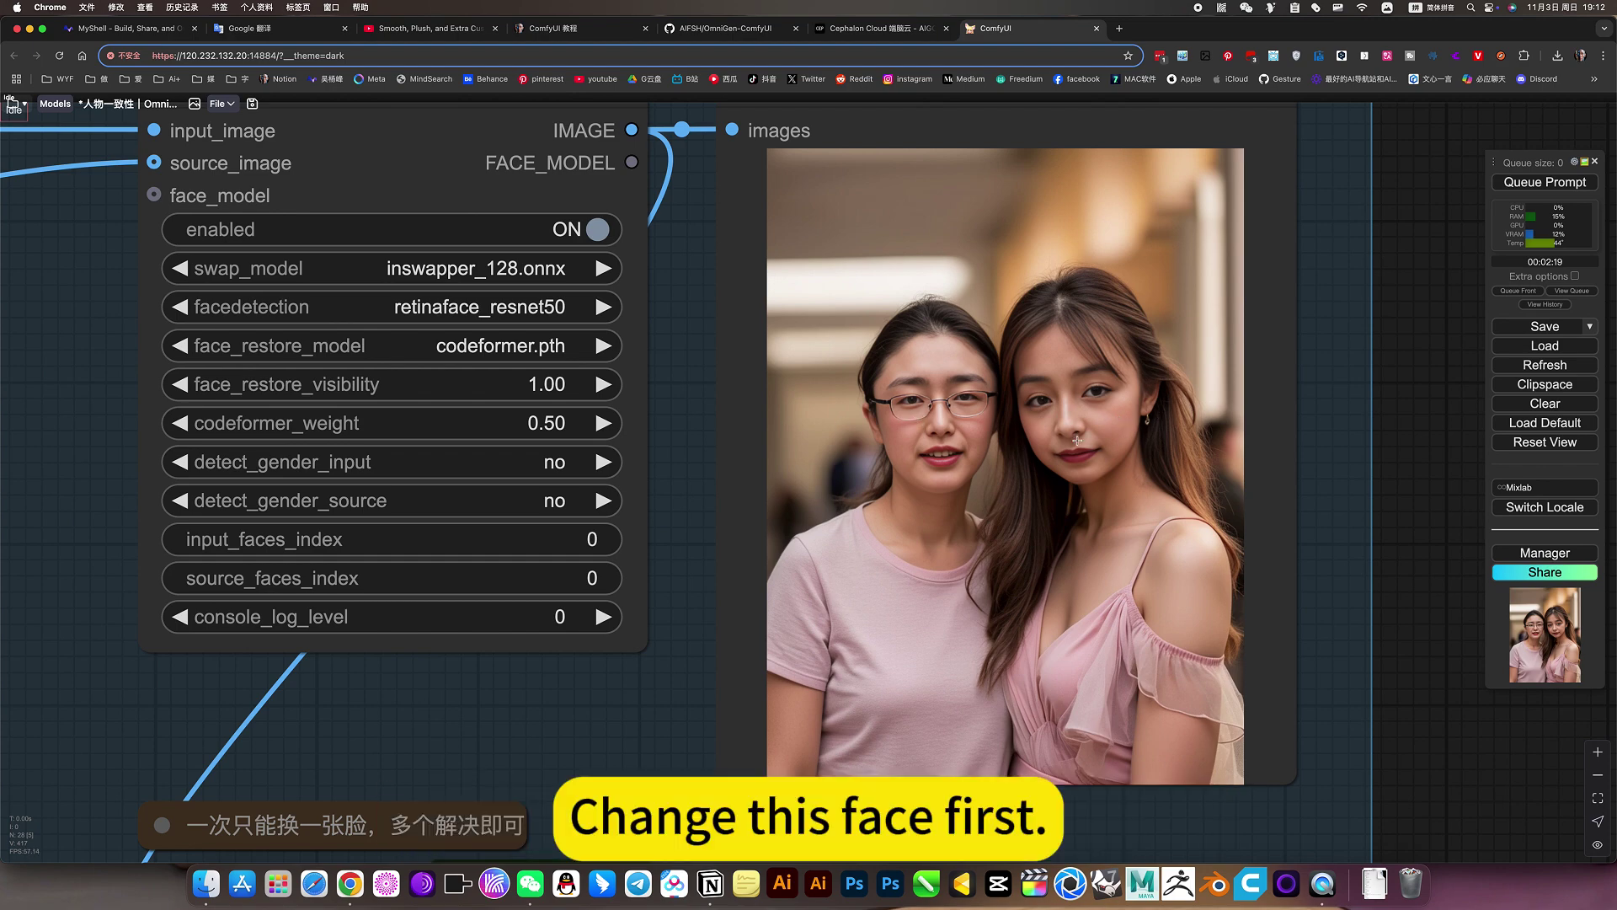
scroll(1079, 414, down, 5)
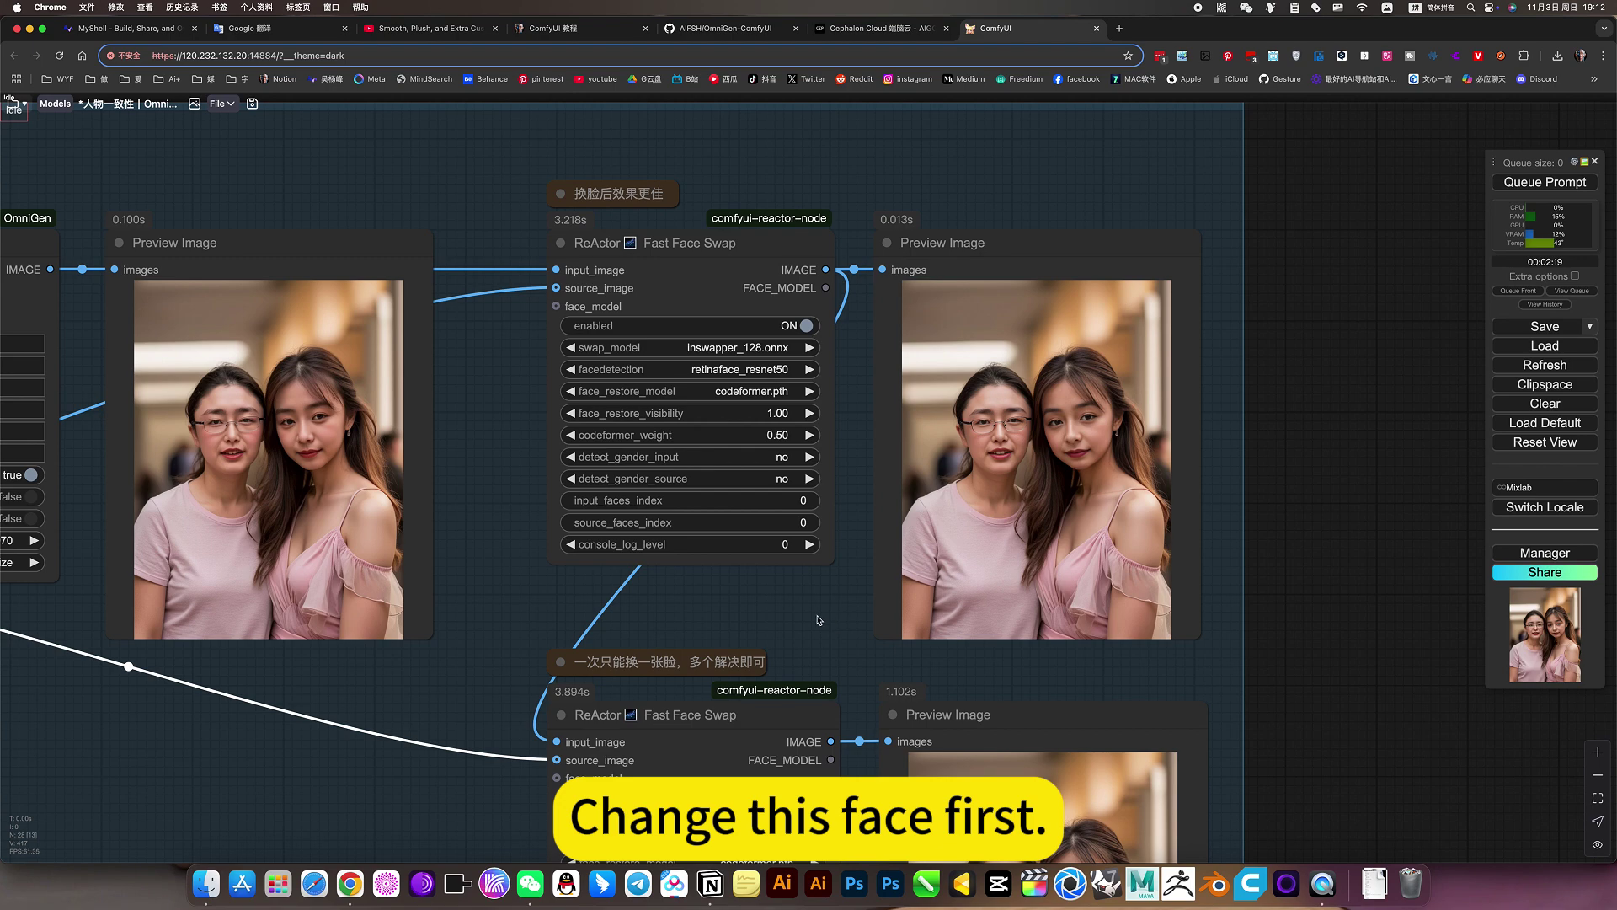
Examine the second ReActor Fast Face Swap node's result up close, and view it alongside the multi-person group's other previews.
drag(843, 569, 949, 244)
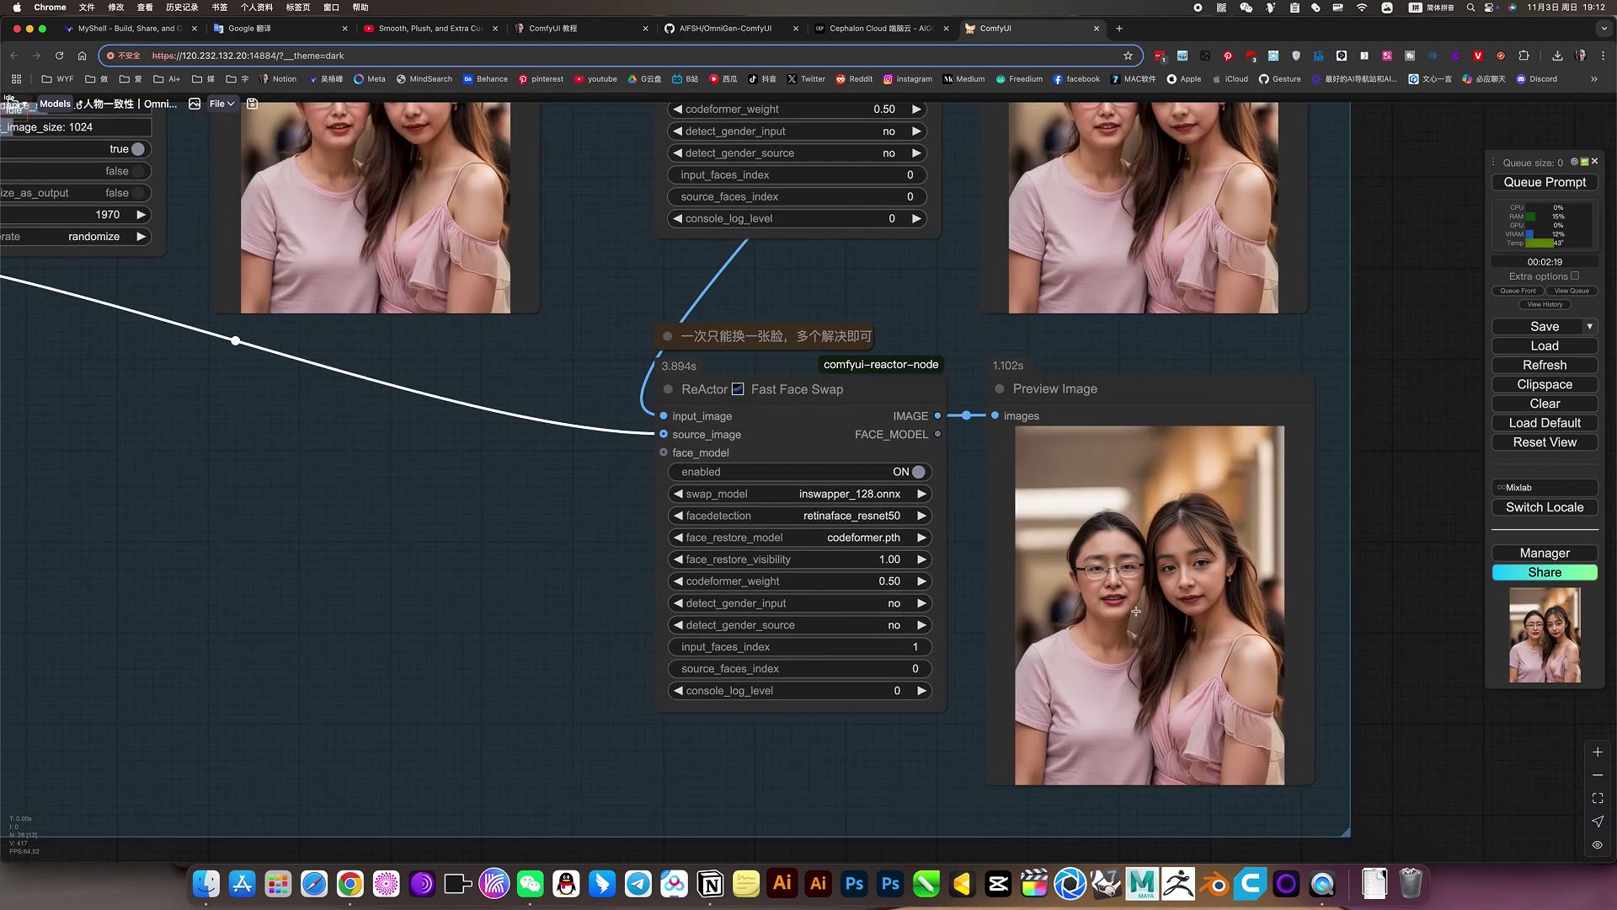
scroll(1112, 598, up, 8)
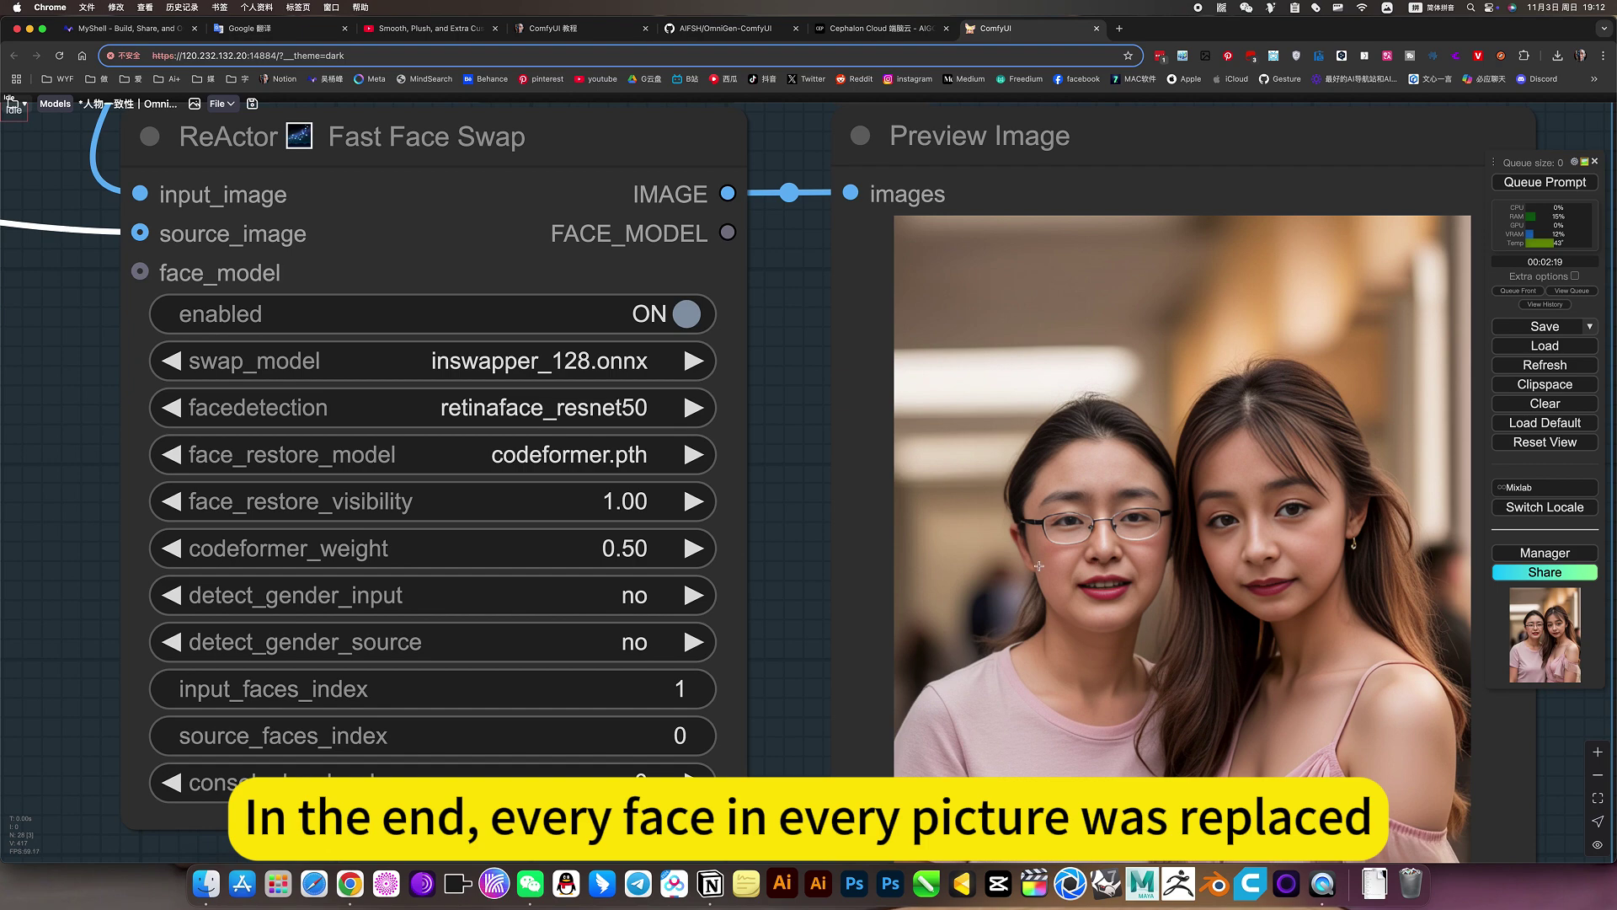
scroll(1115, 579, down, 5)
scroll(1116, 580, down, 4)
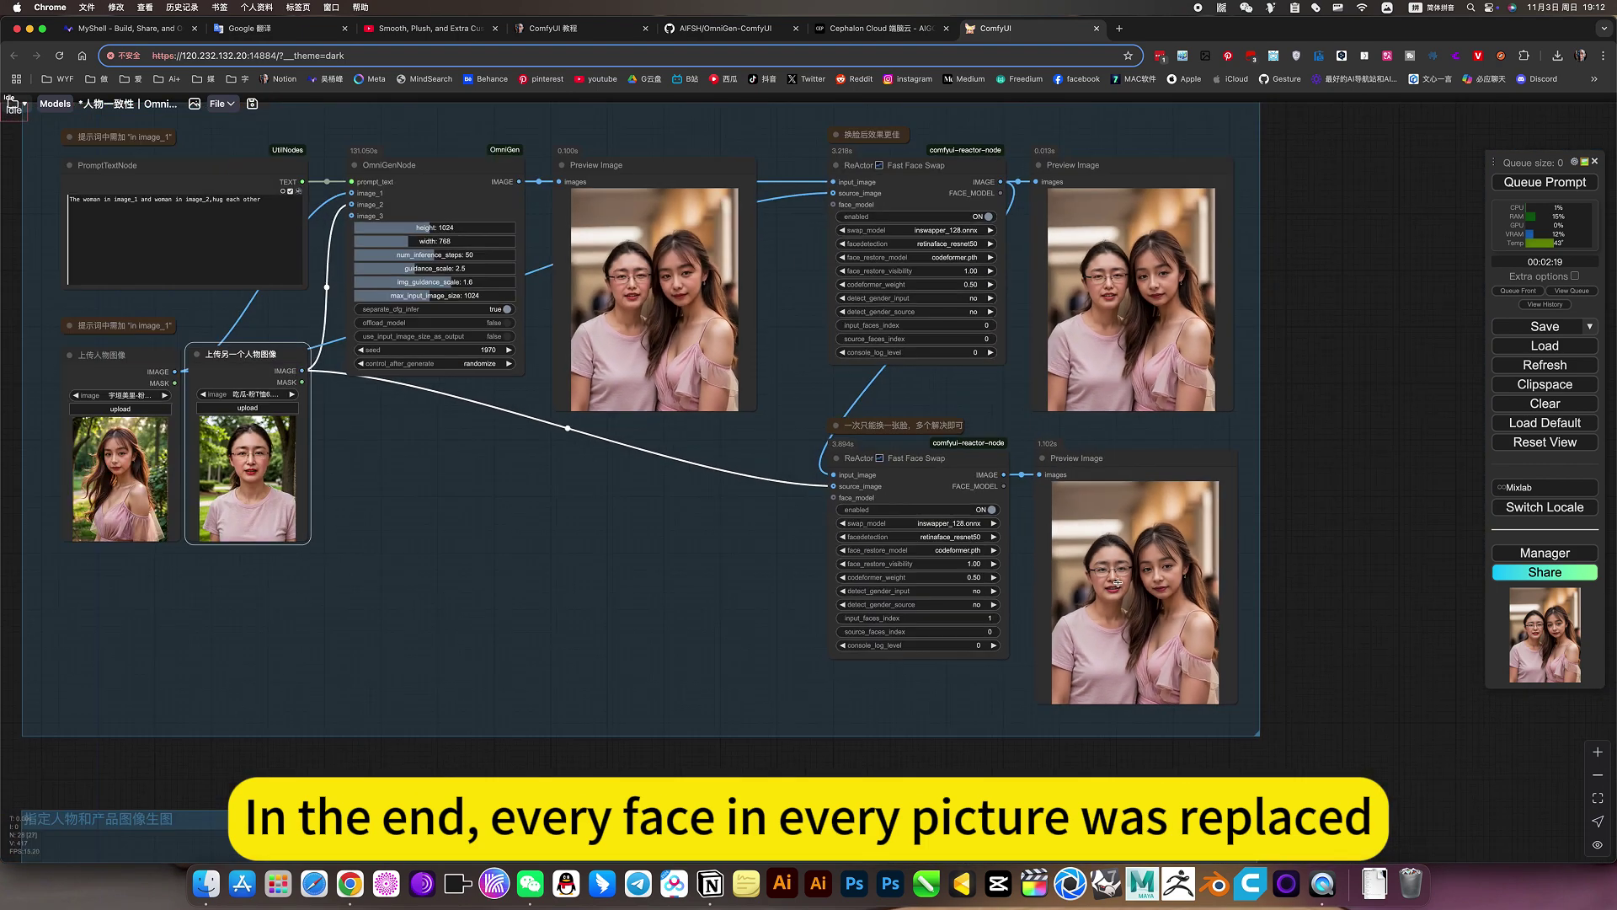
Examine the second ReActor Fast Face Swap node's settings up close, and view the whole multi-person group.
drag(973, 387, 981, 421)
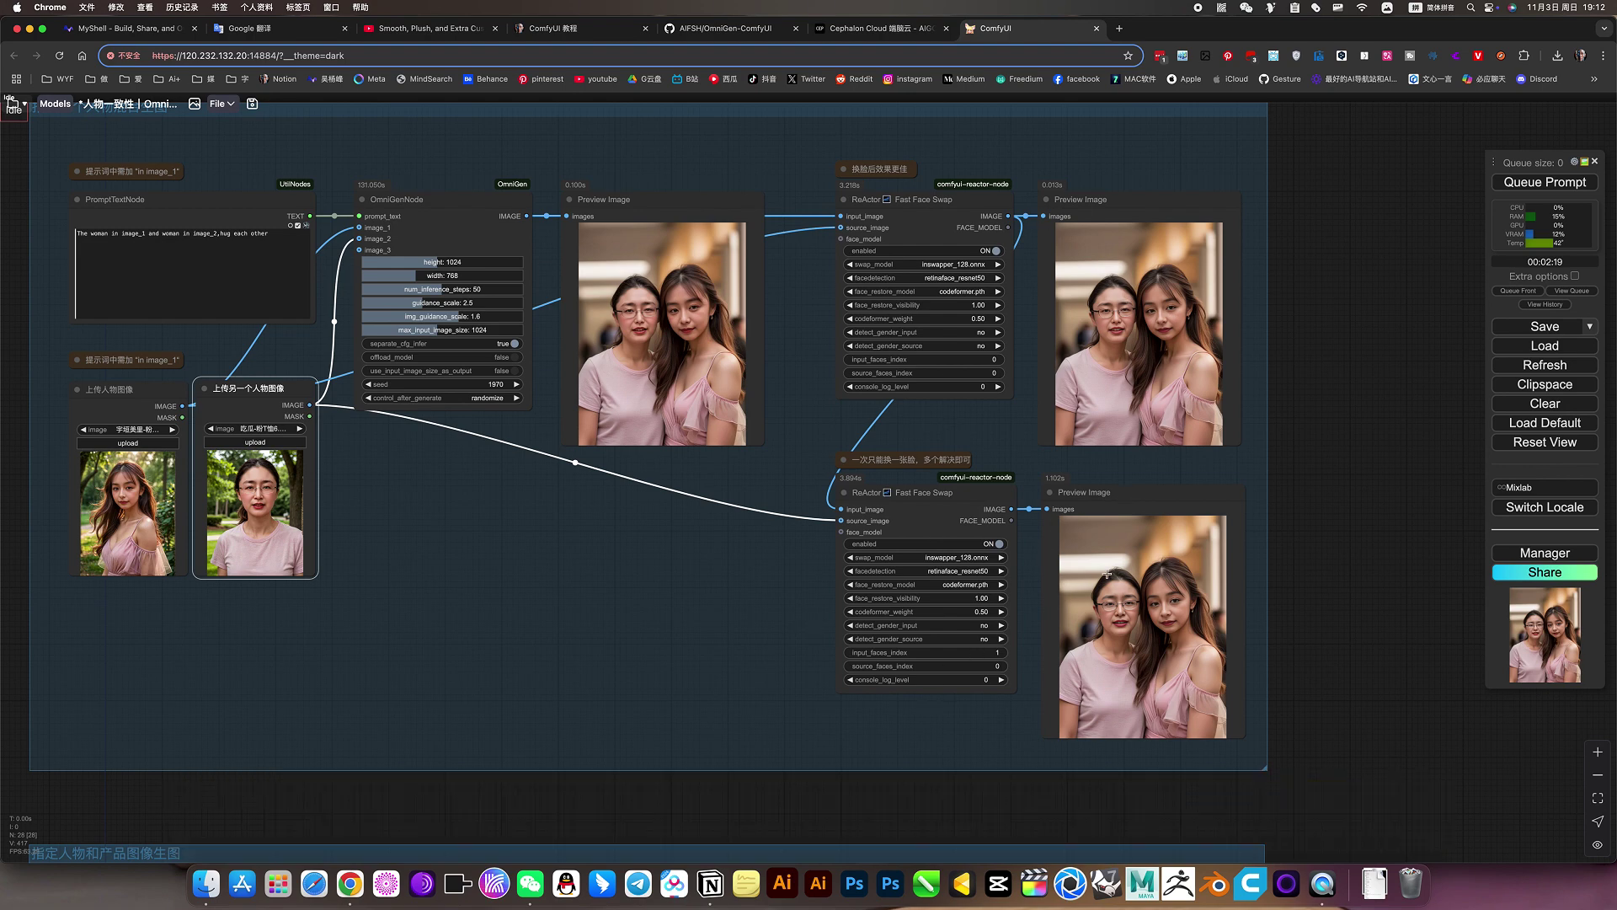
scroll(1174, 671, up, 9)
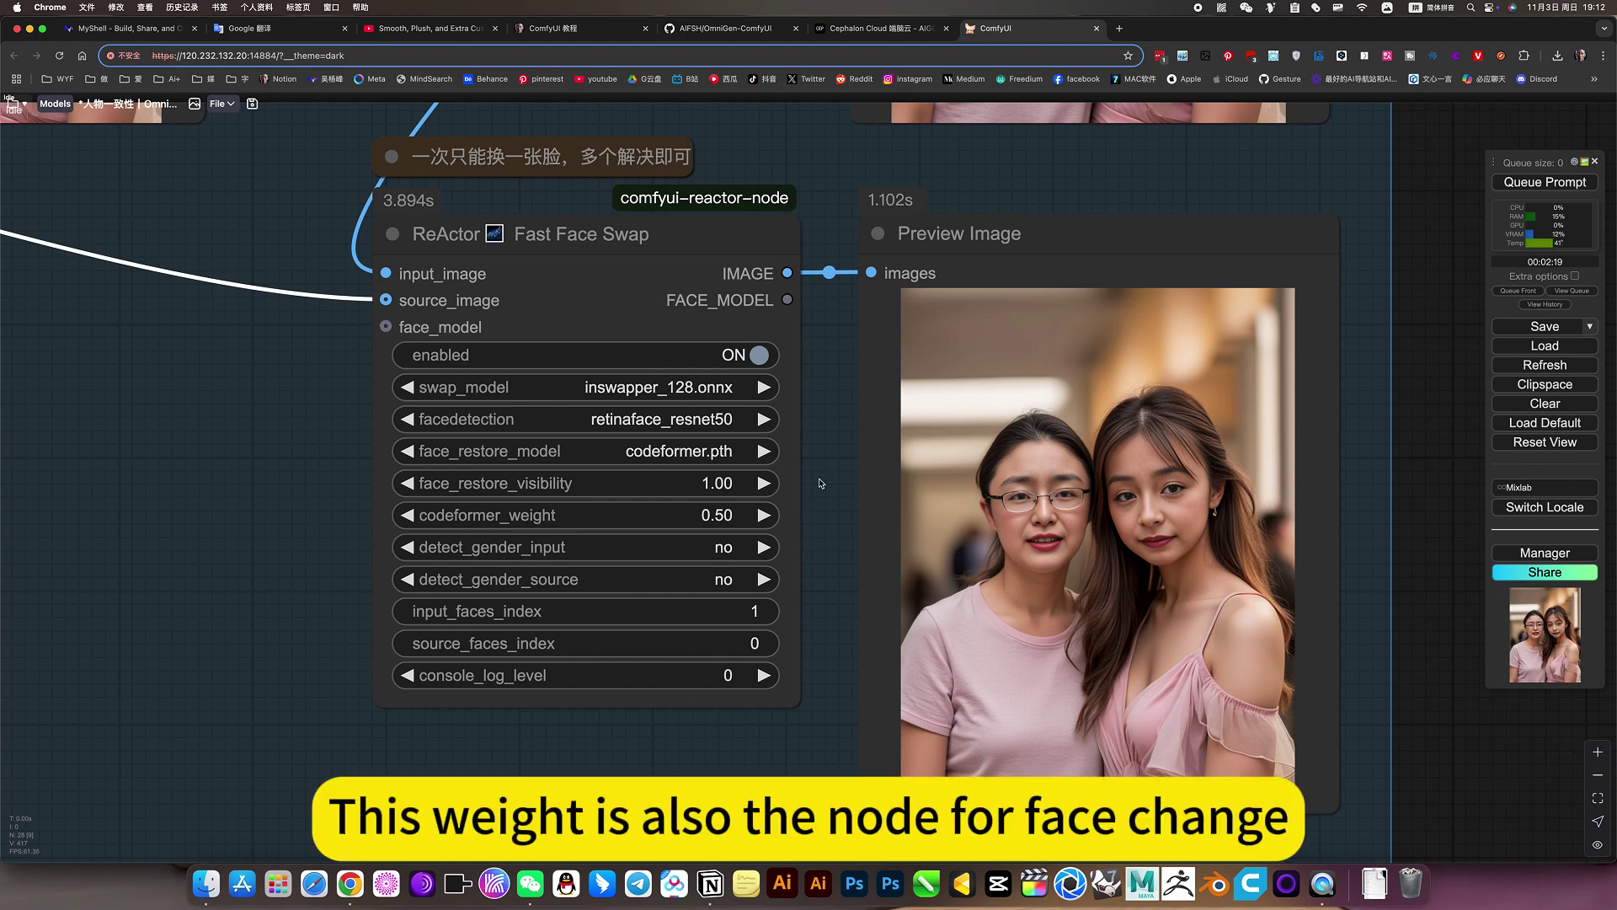
scroll(810, 489, down, 10)
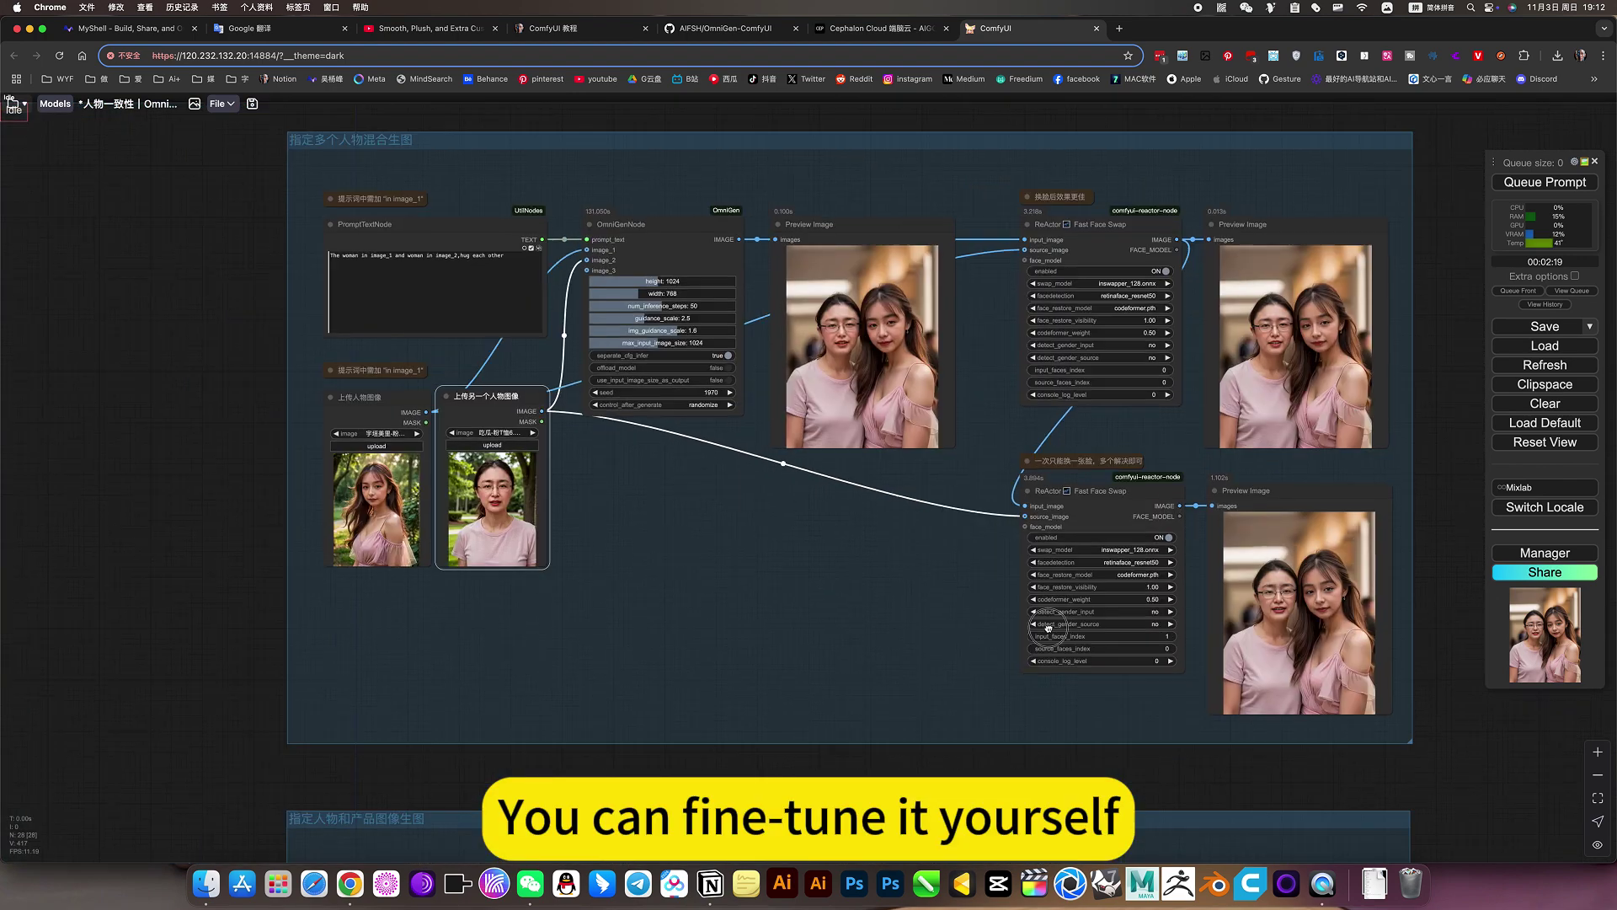
drag(1048, 628, 896, 614)
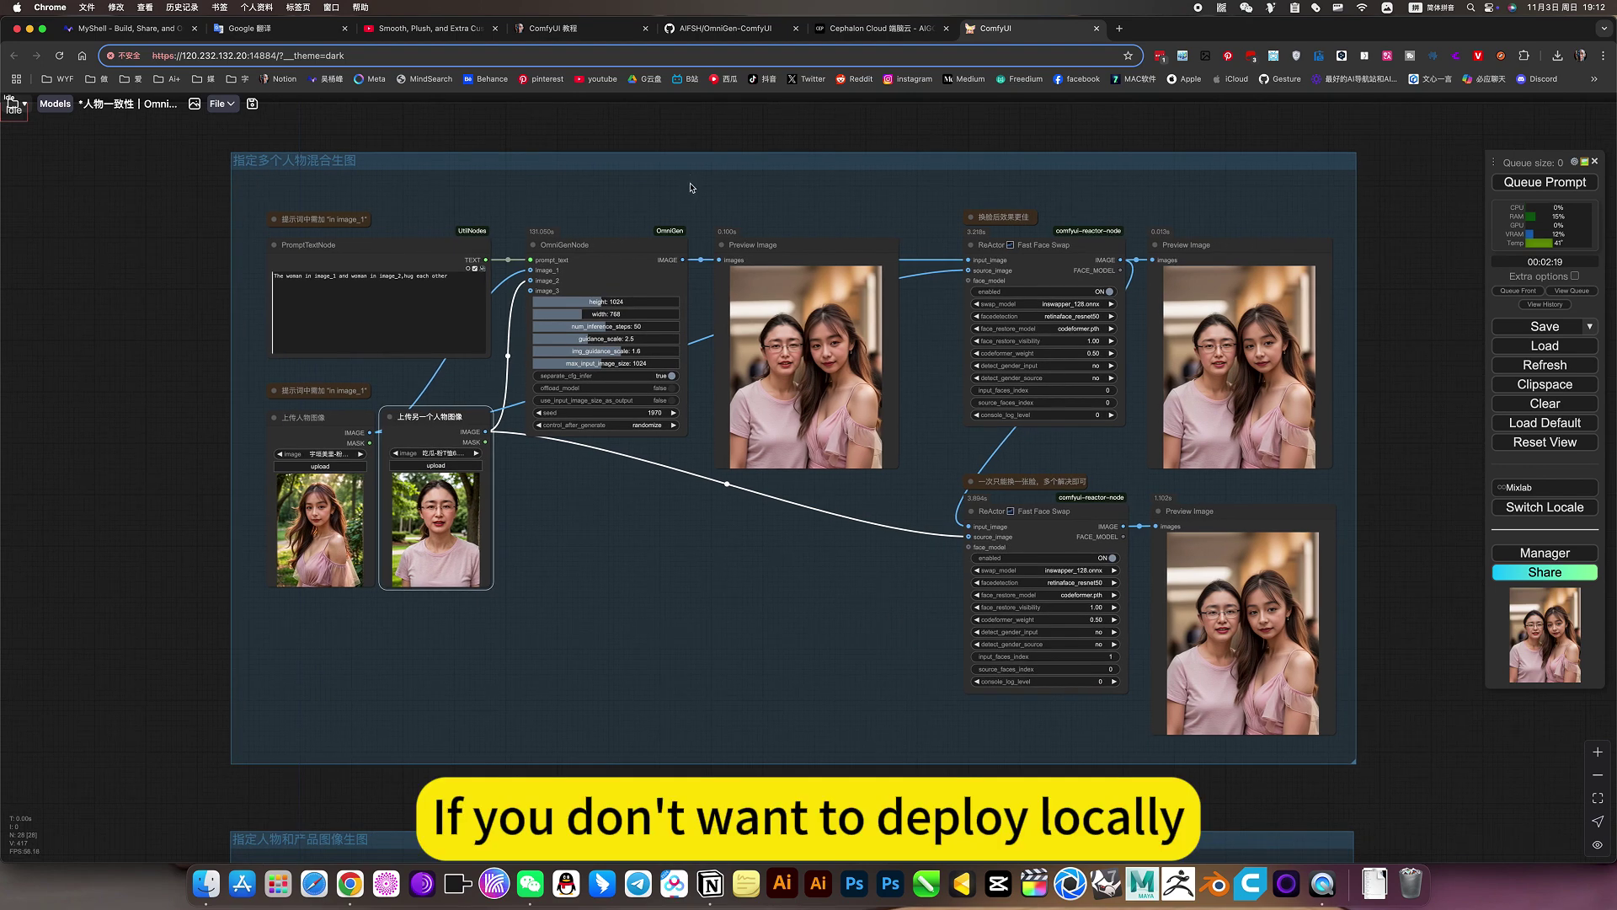
drag(726, 124, 711, 137)
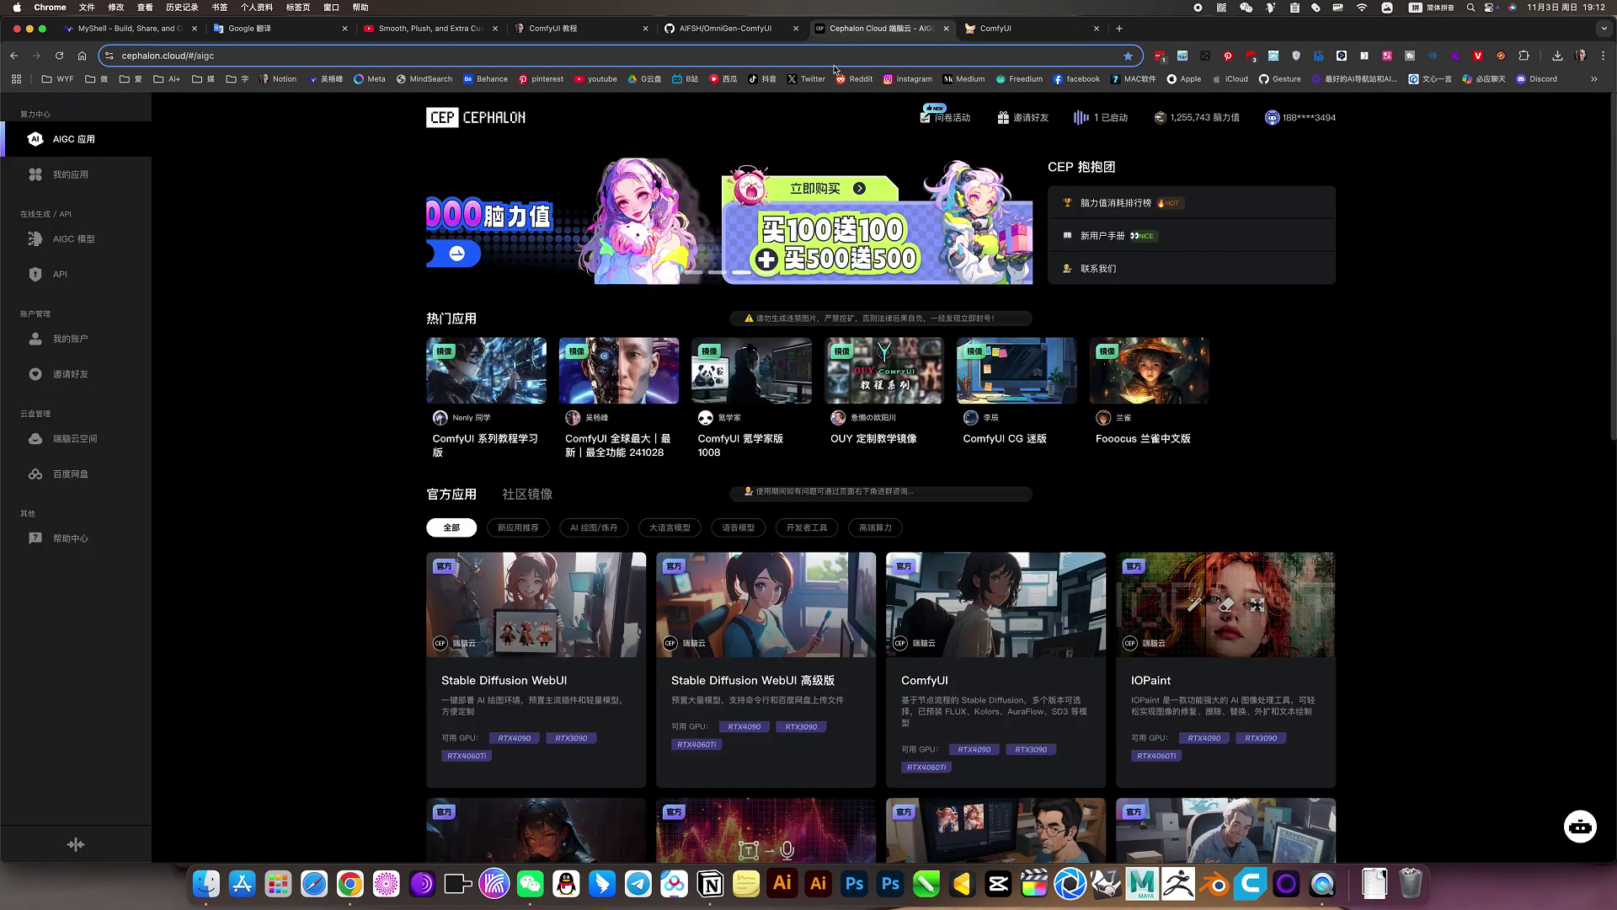
Switch to the Cephalon Cloud page to view its popular ComfyUI images, and return to the ComfyUI workflow.
click(876, 28)
mouse_move(612, 424)
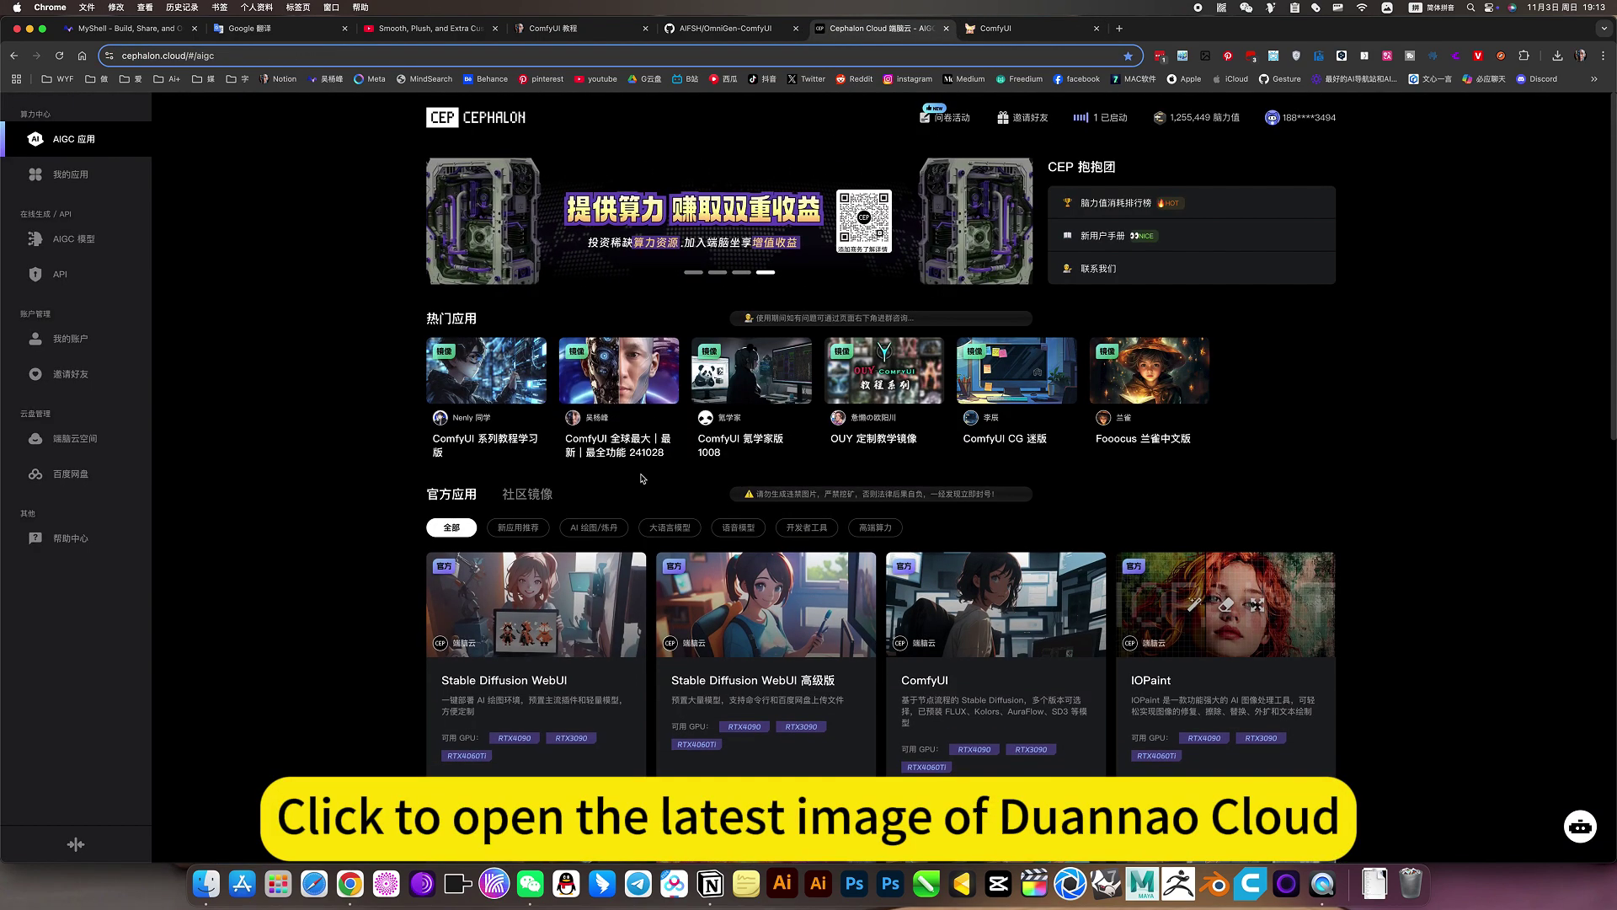
click(1023, 29)
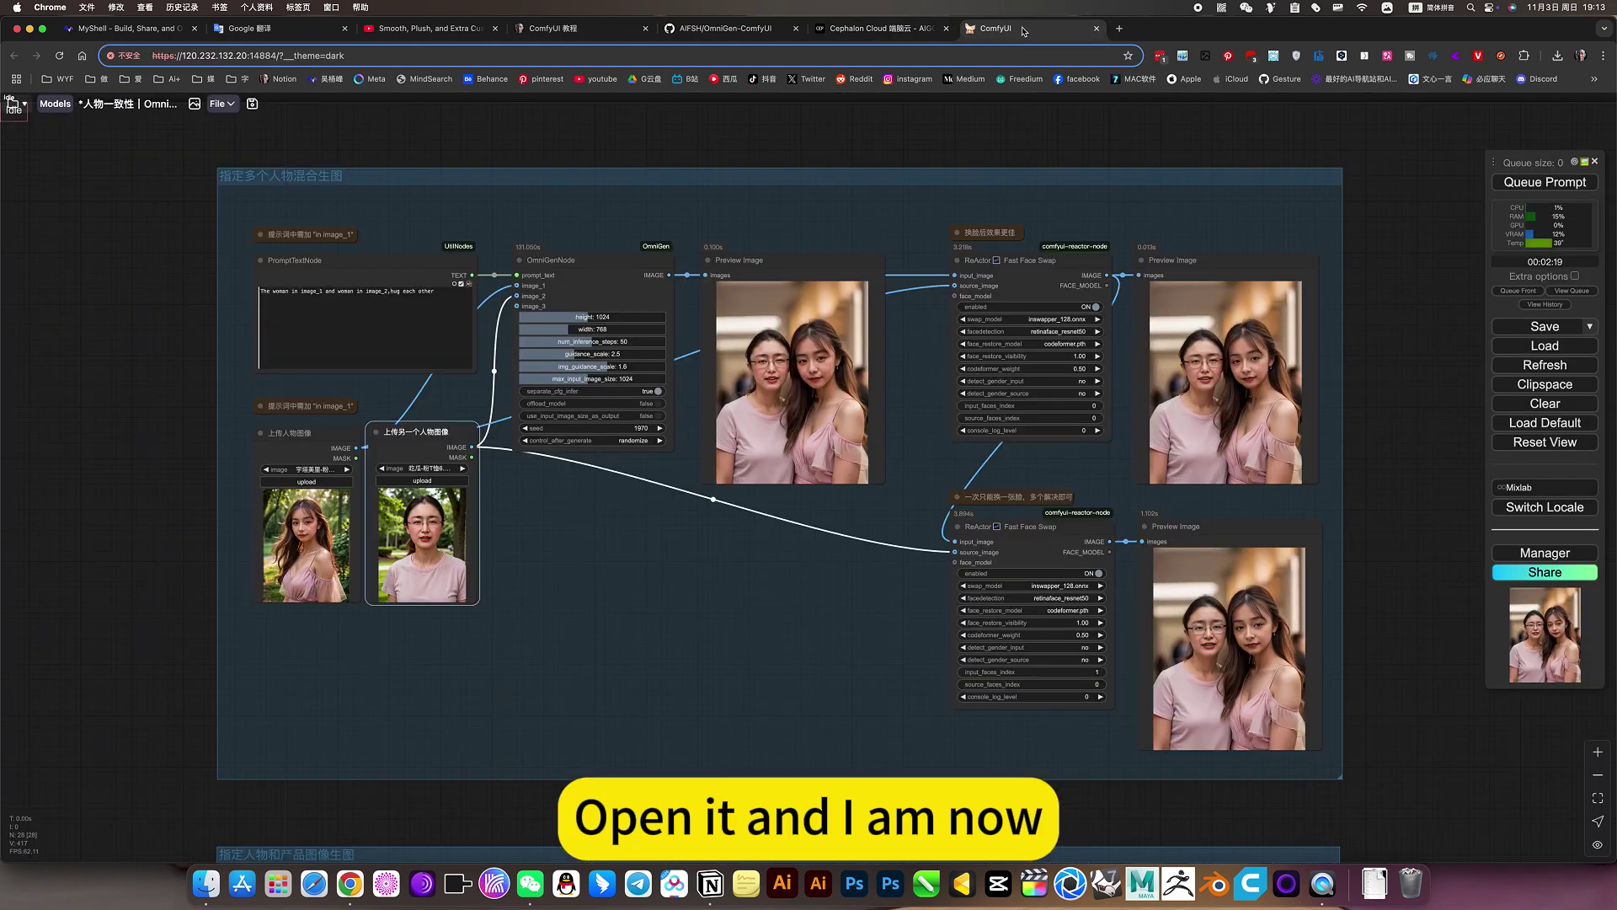
Browse the saved workflows in the workspace's 图像类 folder, collapse the folders and close the workspace list.
click(14, 106)
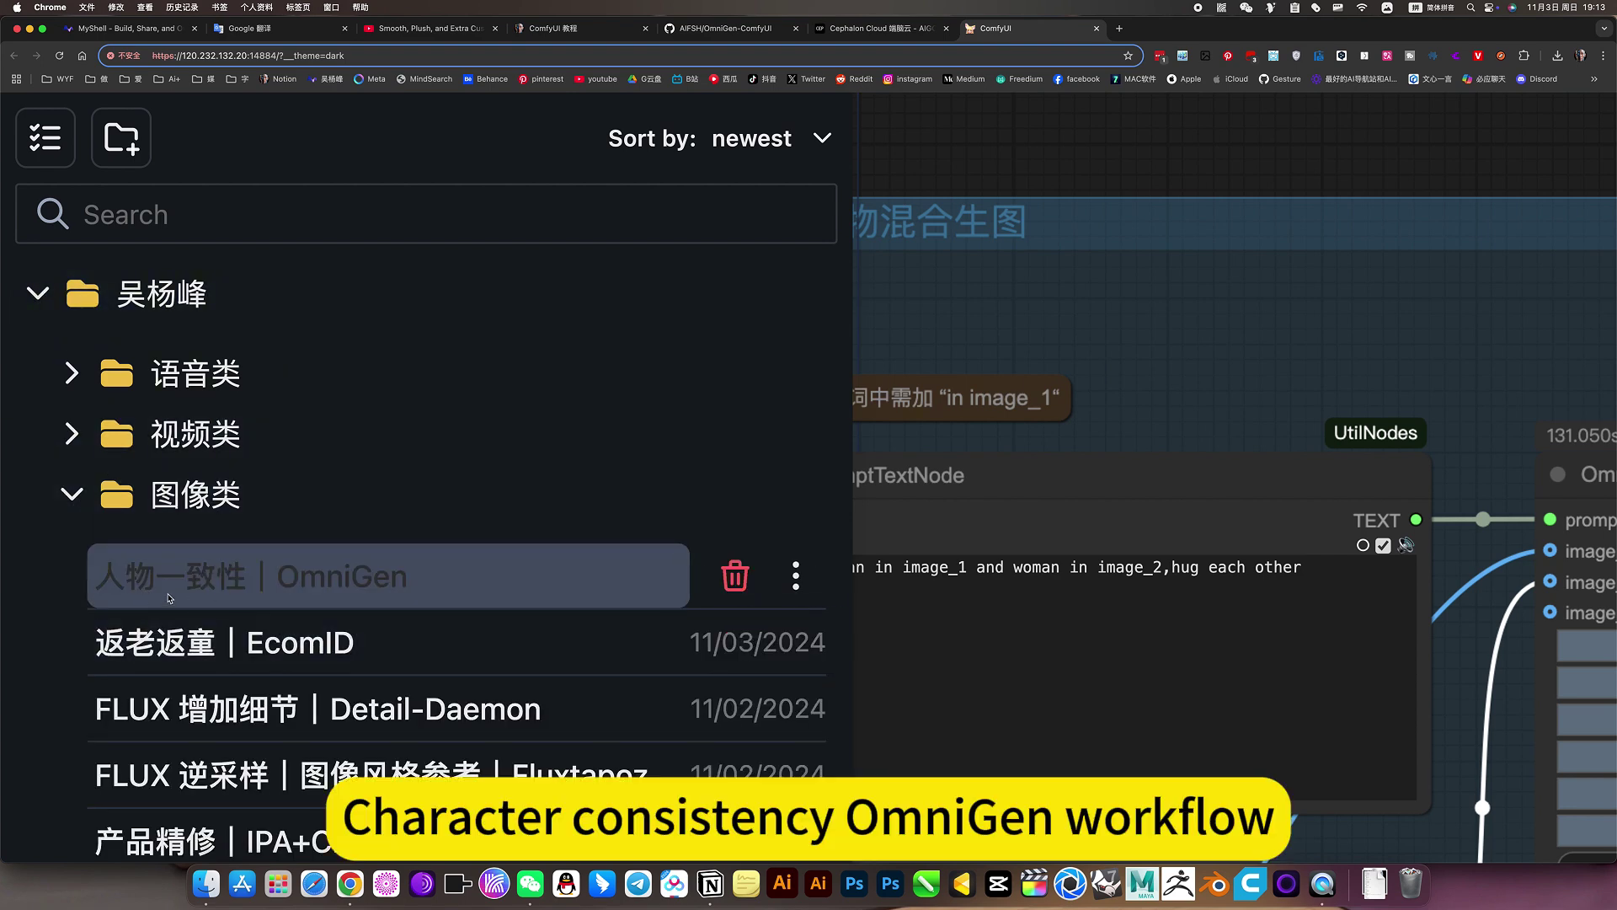
scroll(356, 600, down, 2)
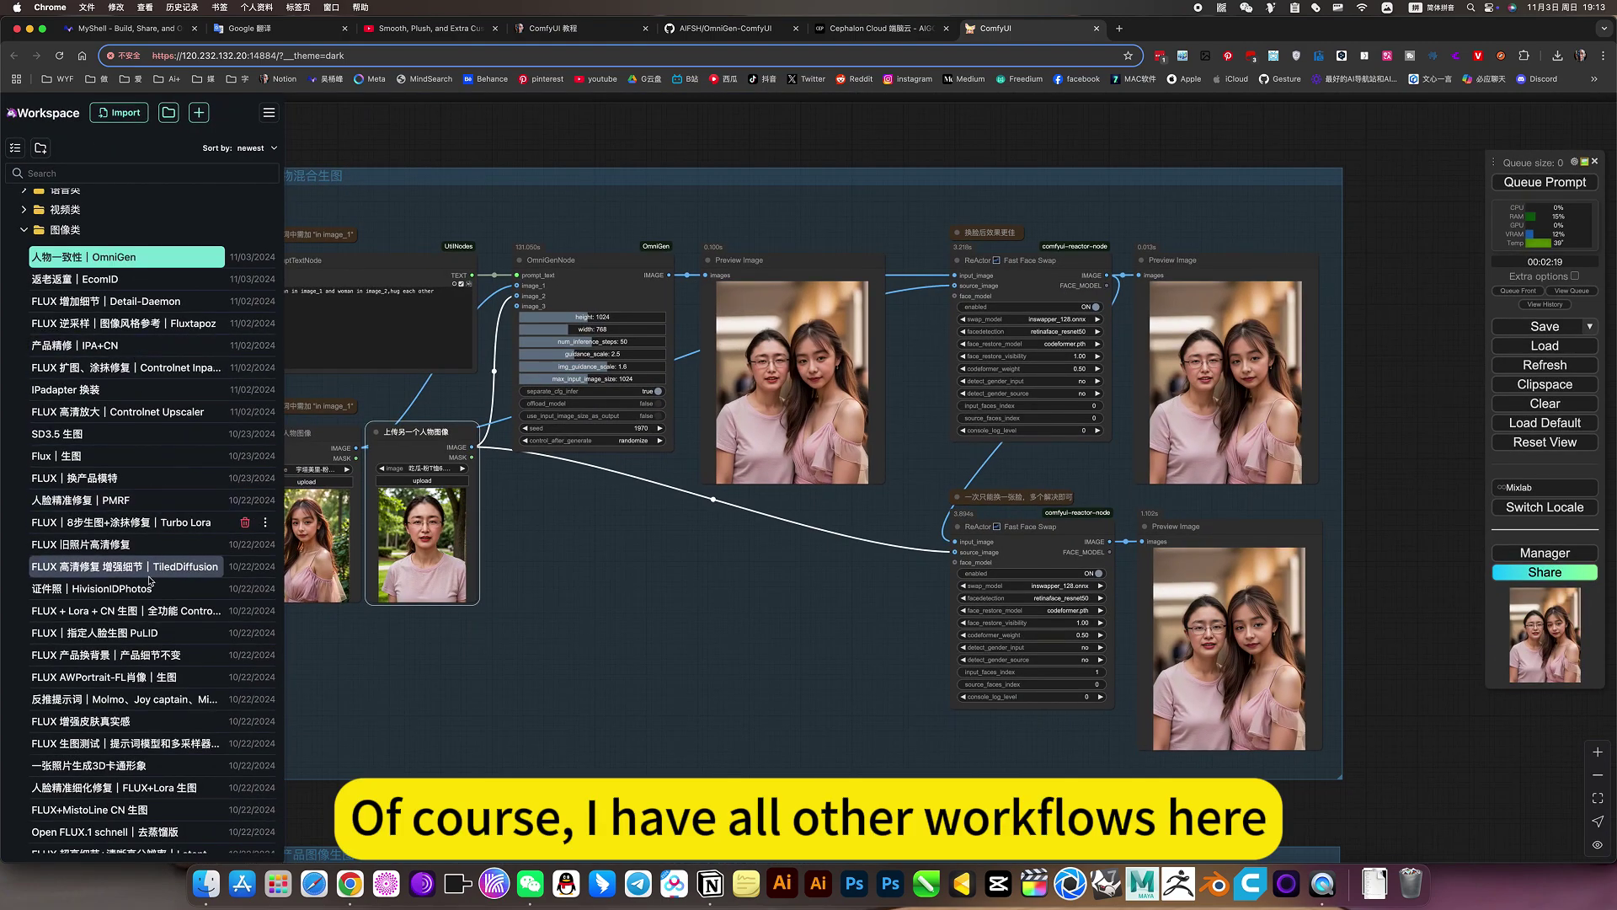
scroll(156, 540, down, 20)
scroll(149, 582, up, 20)
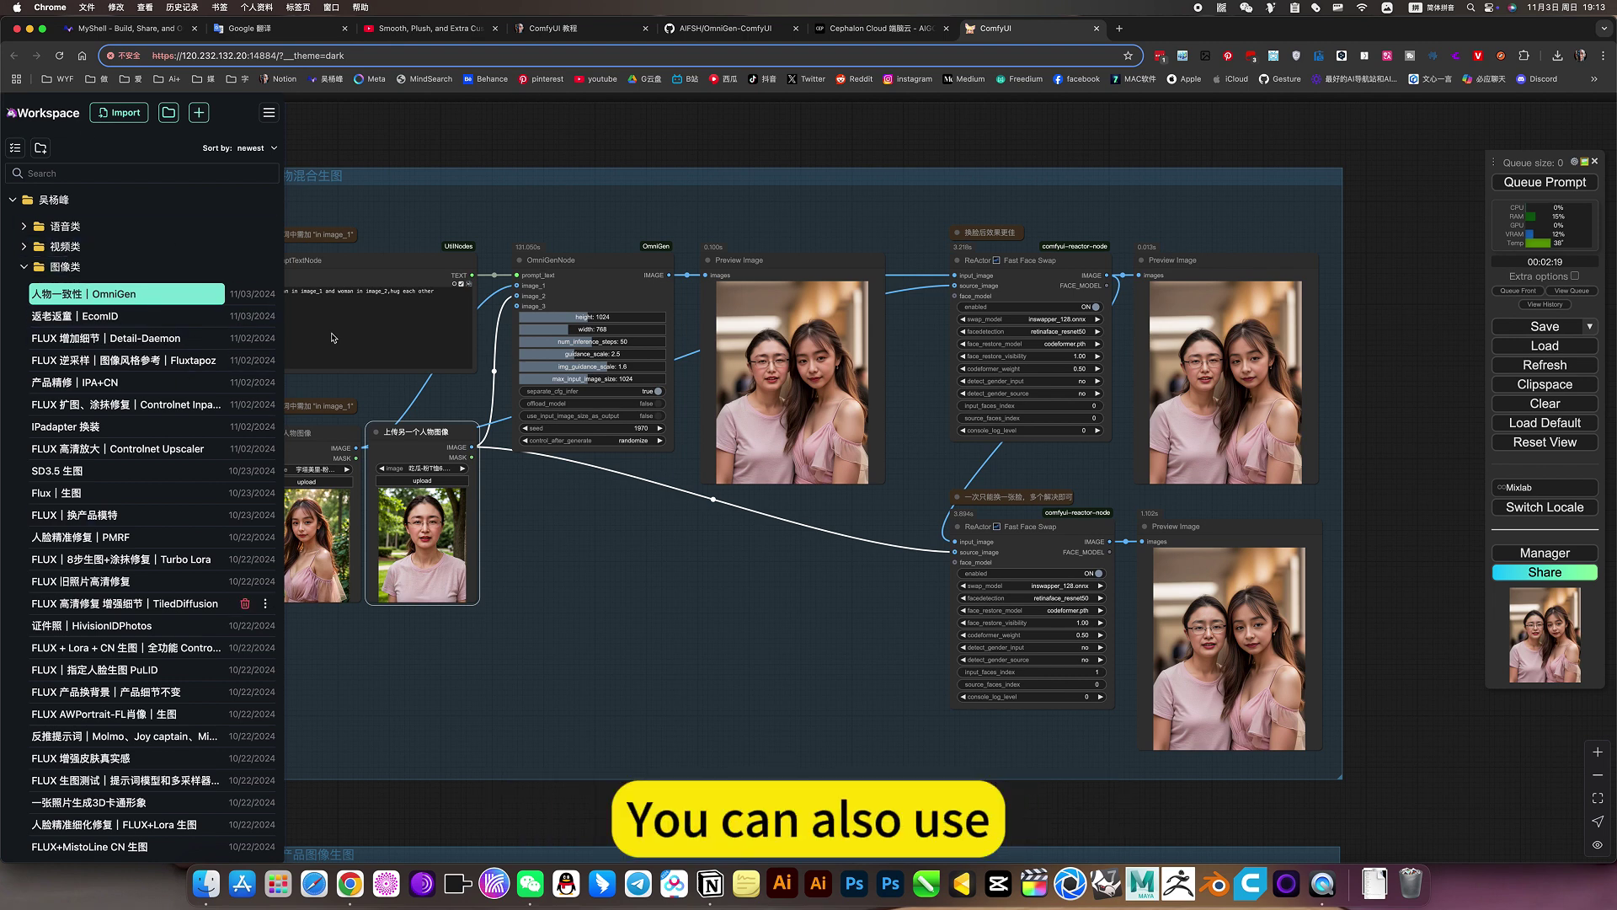
click(24, 268)
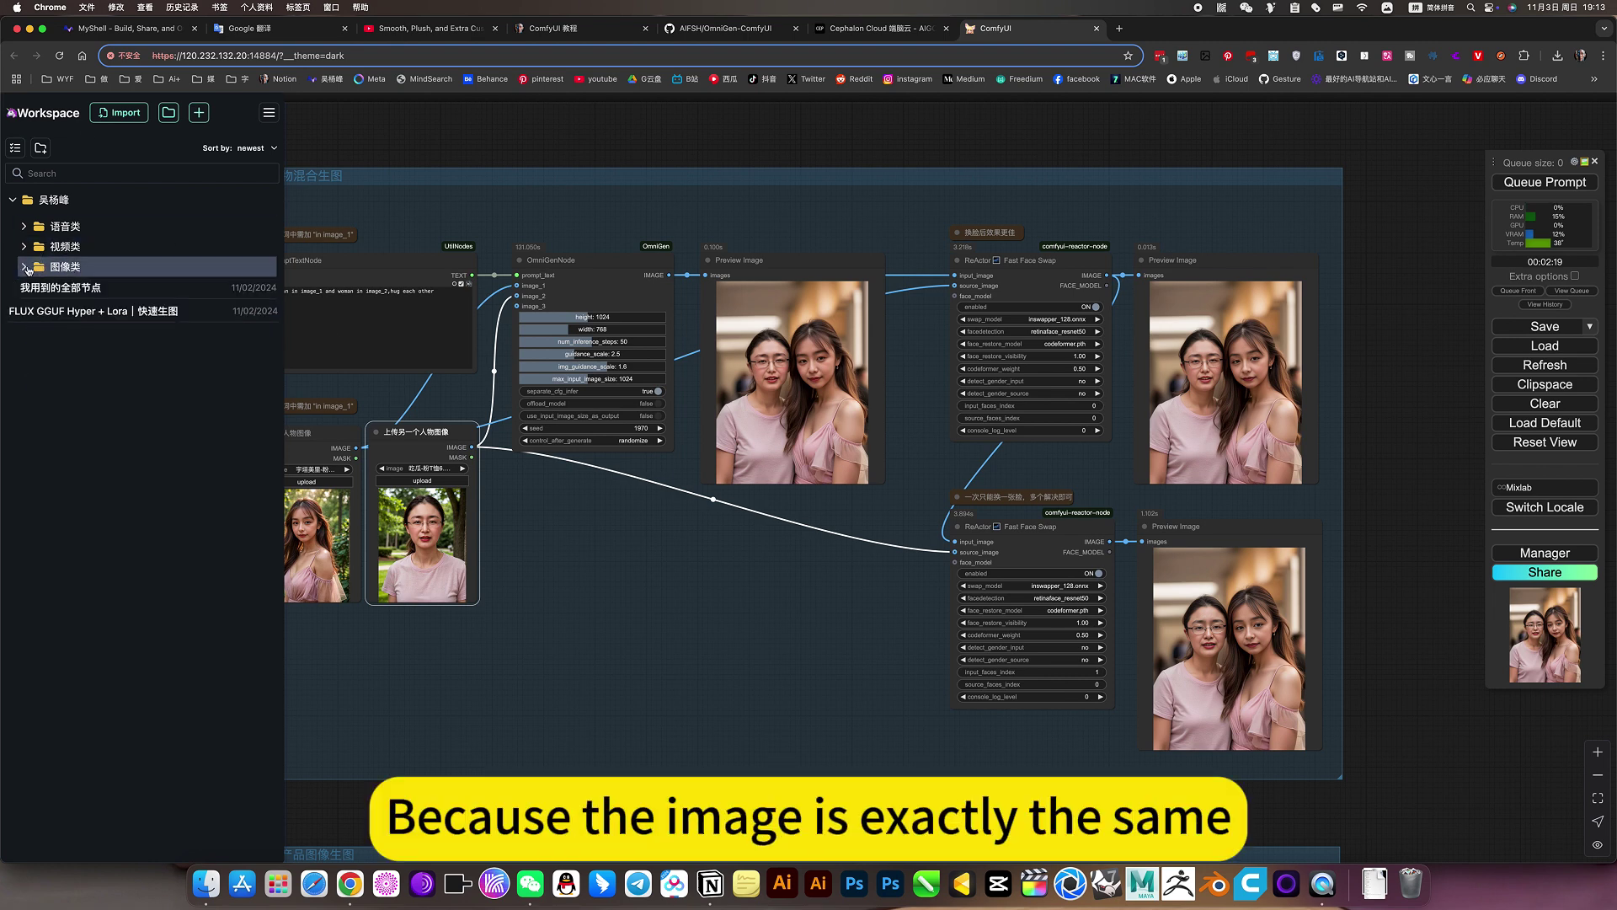
click(15, 200)
click(754, 688)
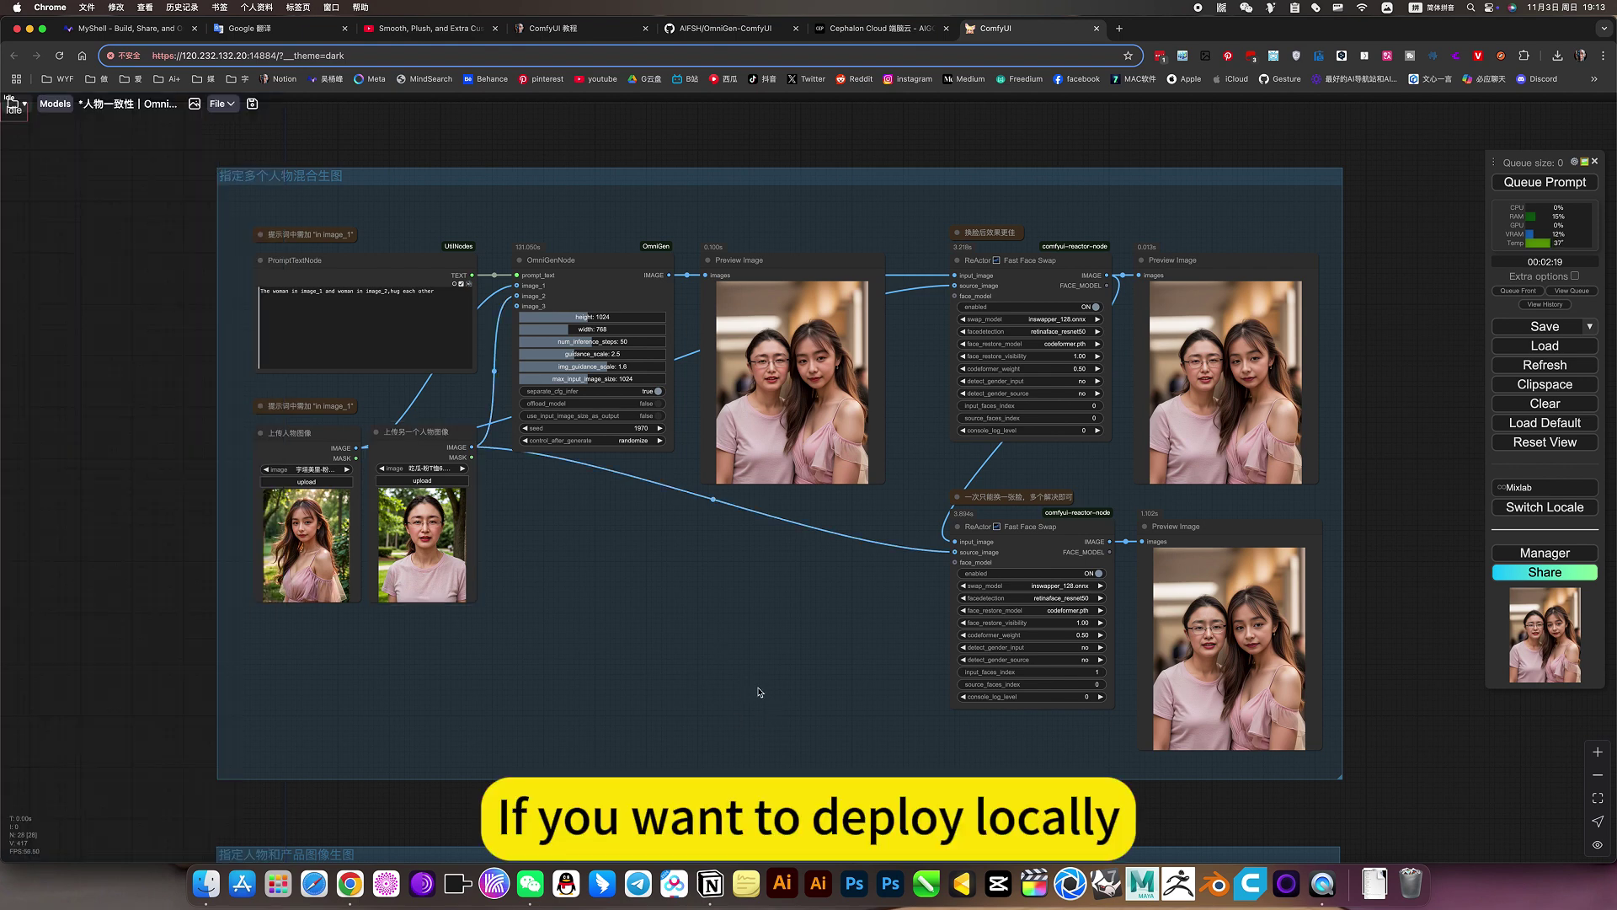
Switch to the ComfyUI 教程 notes page and expand the 图像类 list in its 工作流 section.
drag(737, 633, 750, 692)
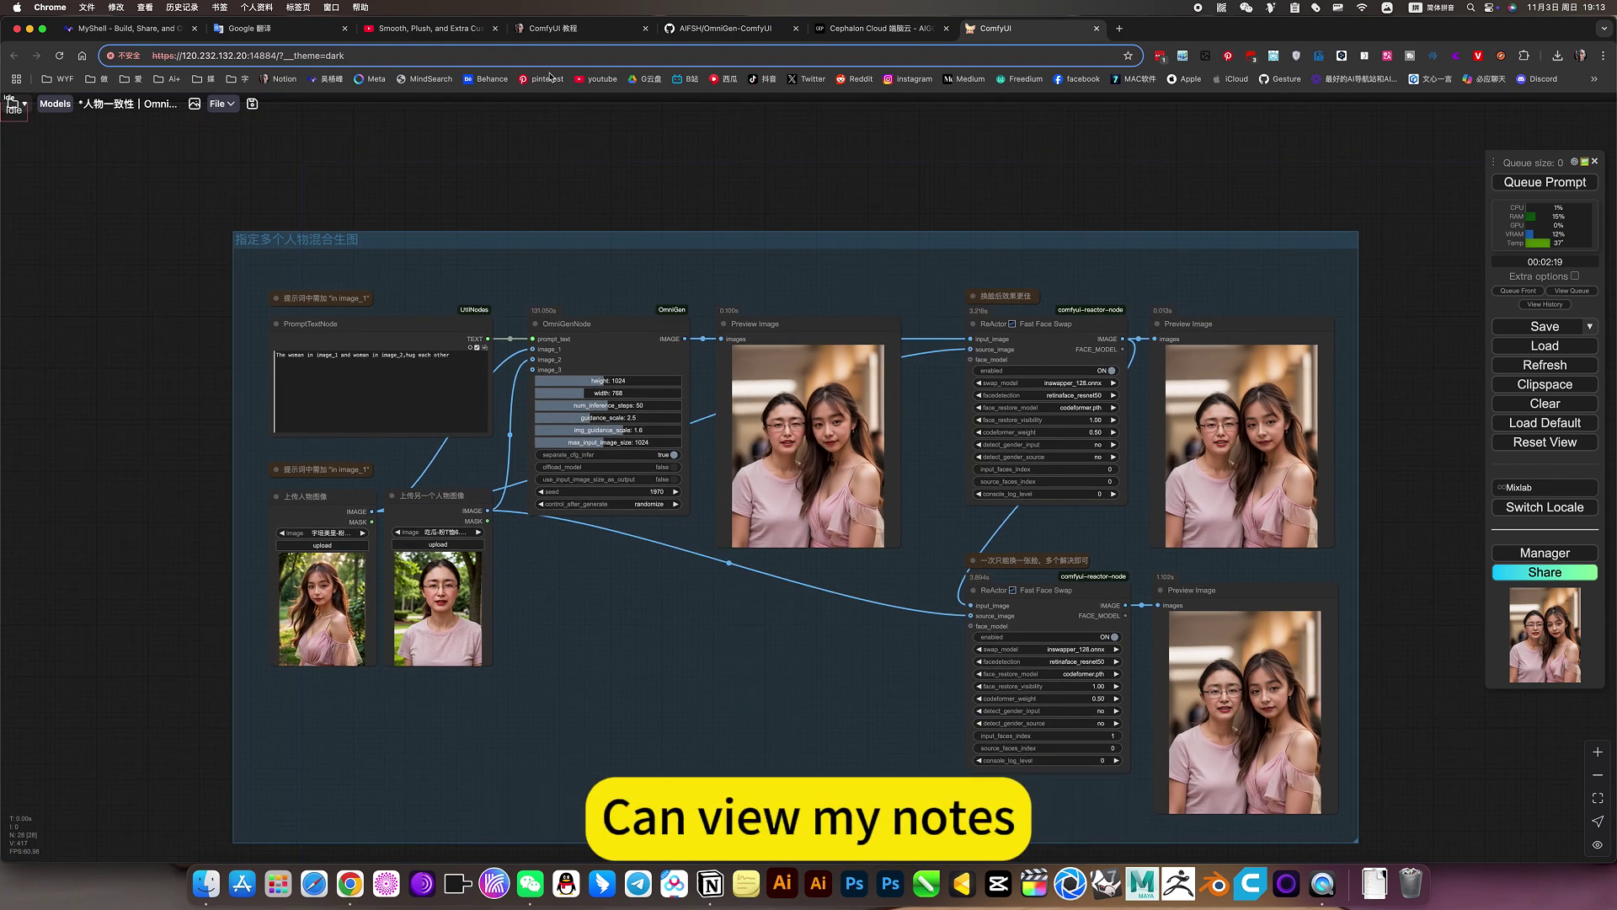
click(543, 34)
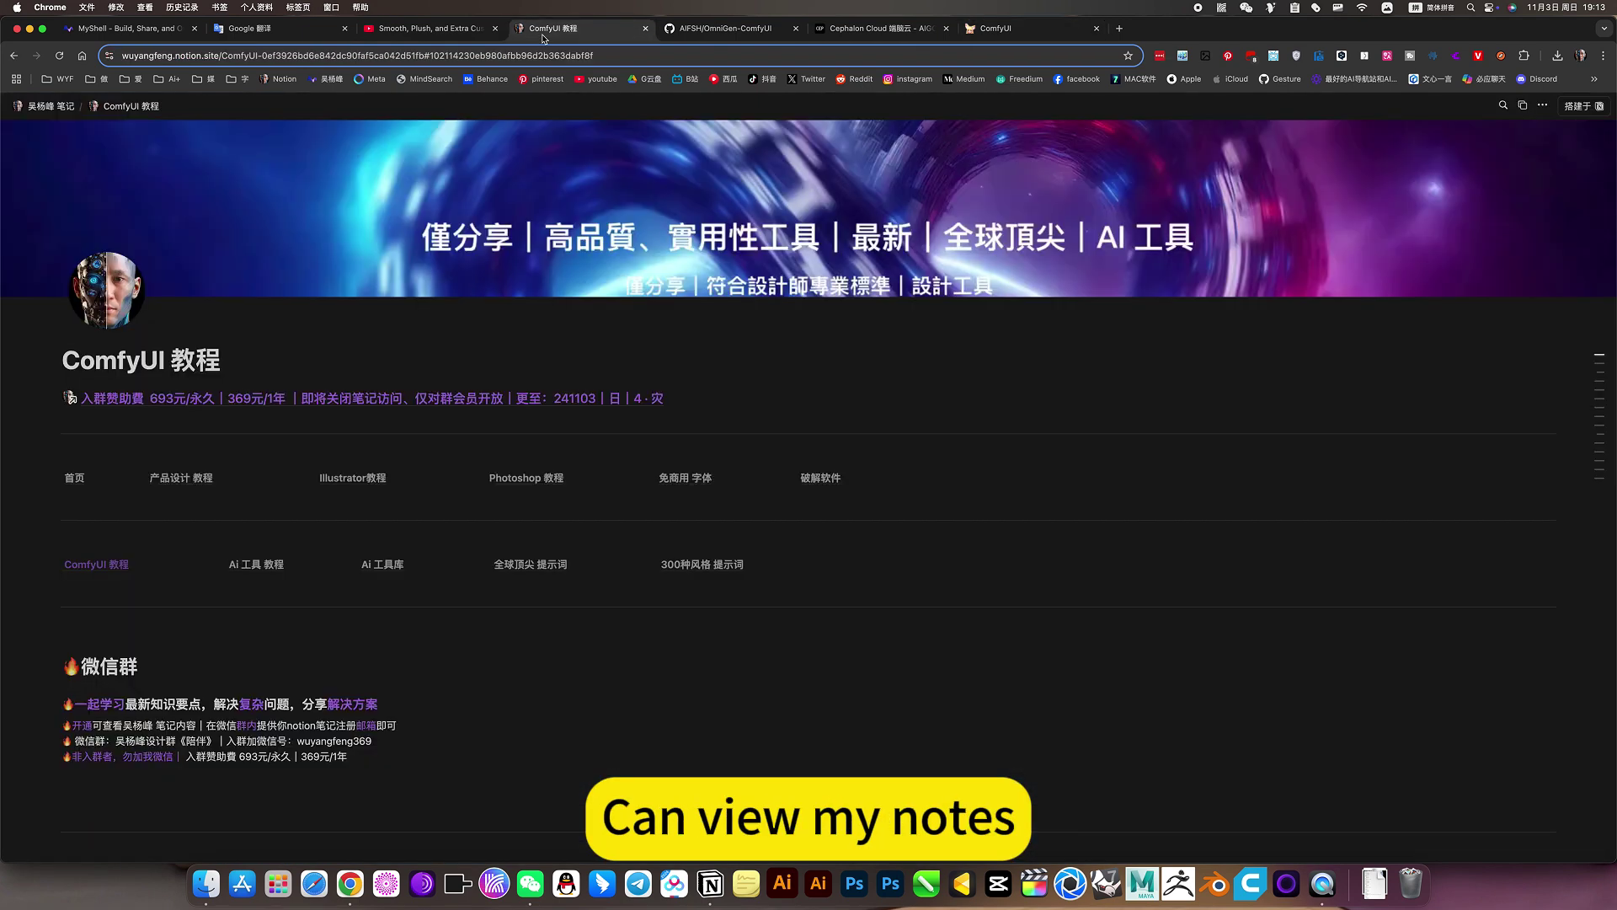
click(102, 567)
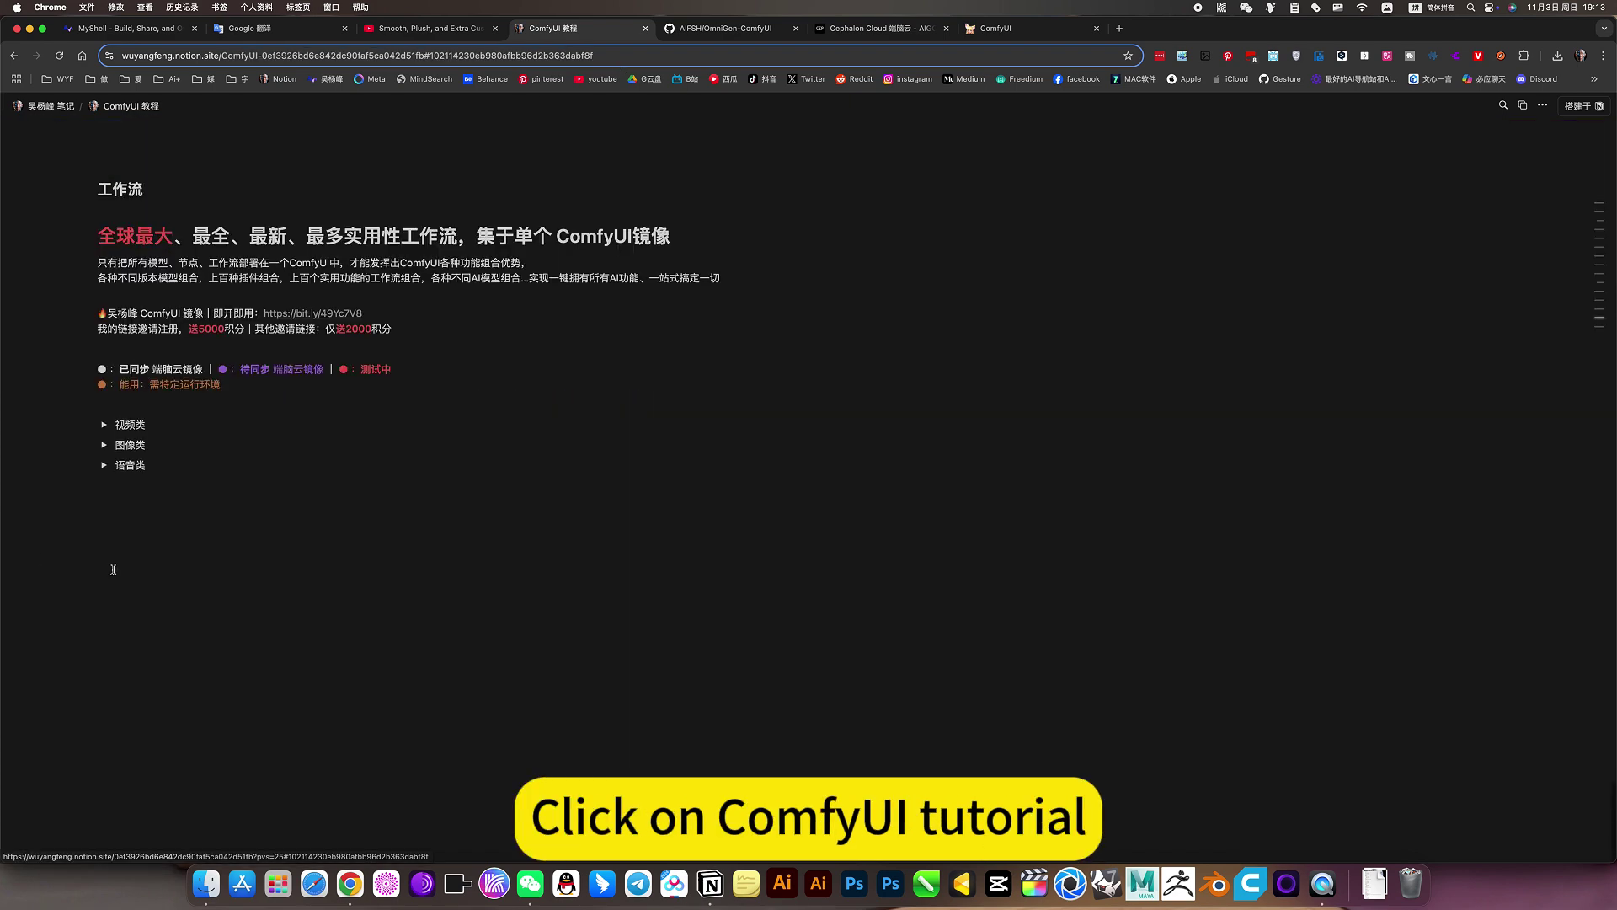
click(104, 445)
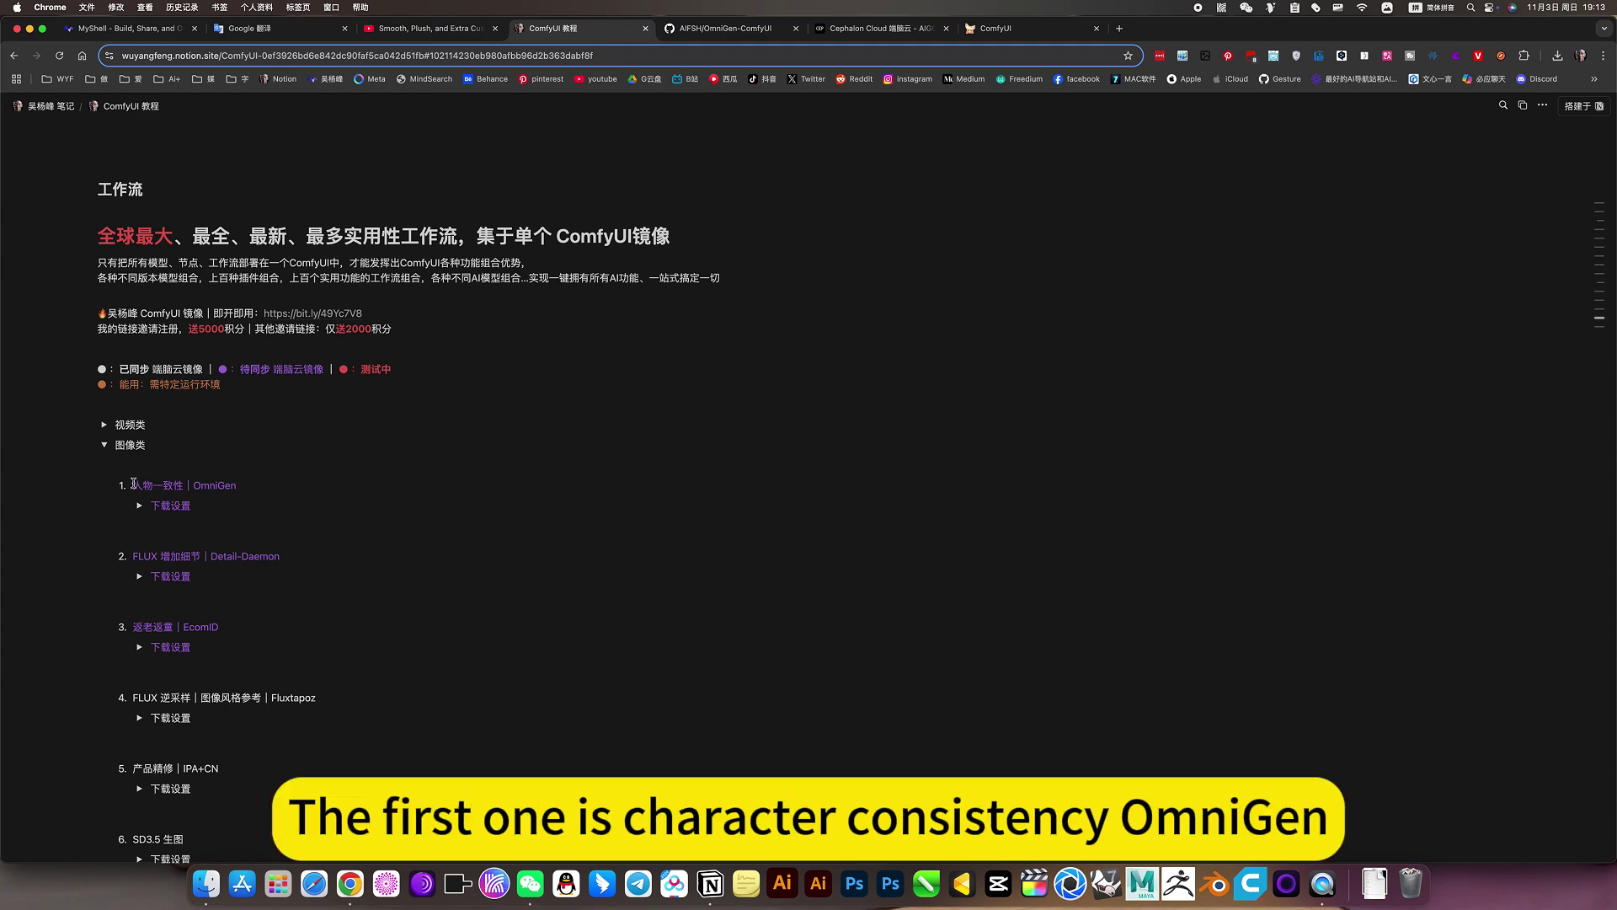
Expand 下载设置 under 人物一致性｜OmniGen and read through the install notes, workflow screenshots and downloadable workflow file.
drag(133, 483, 238, 486)
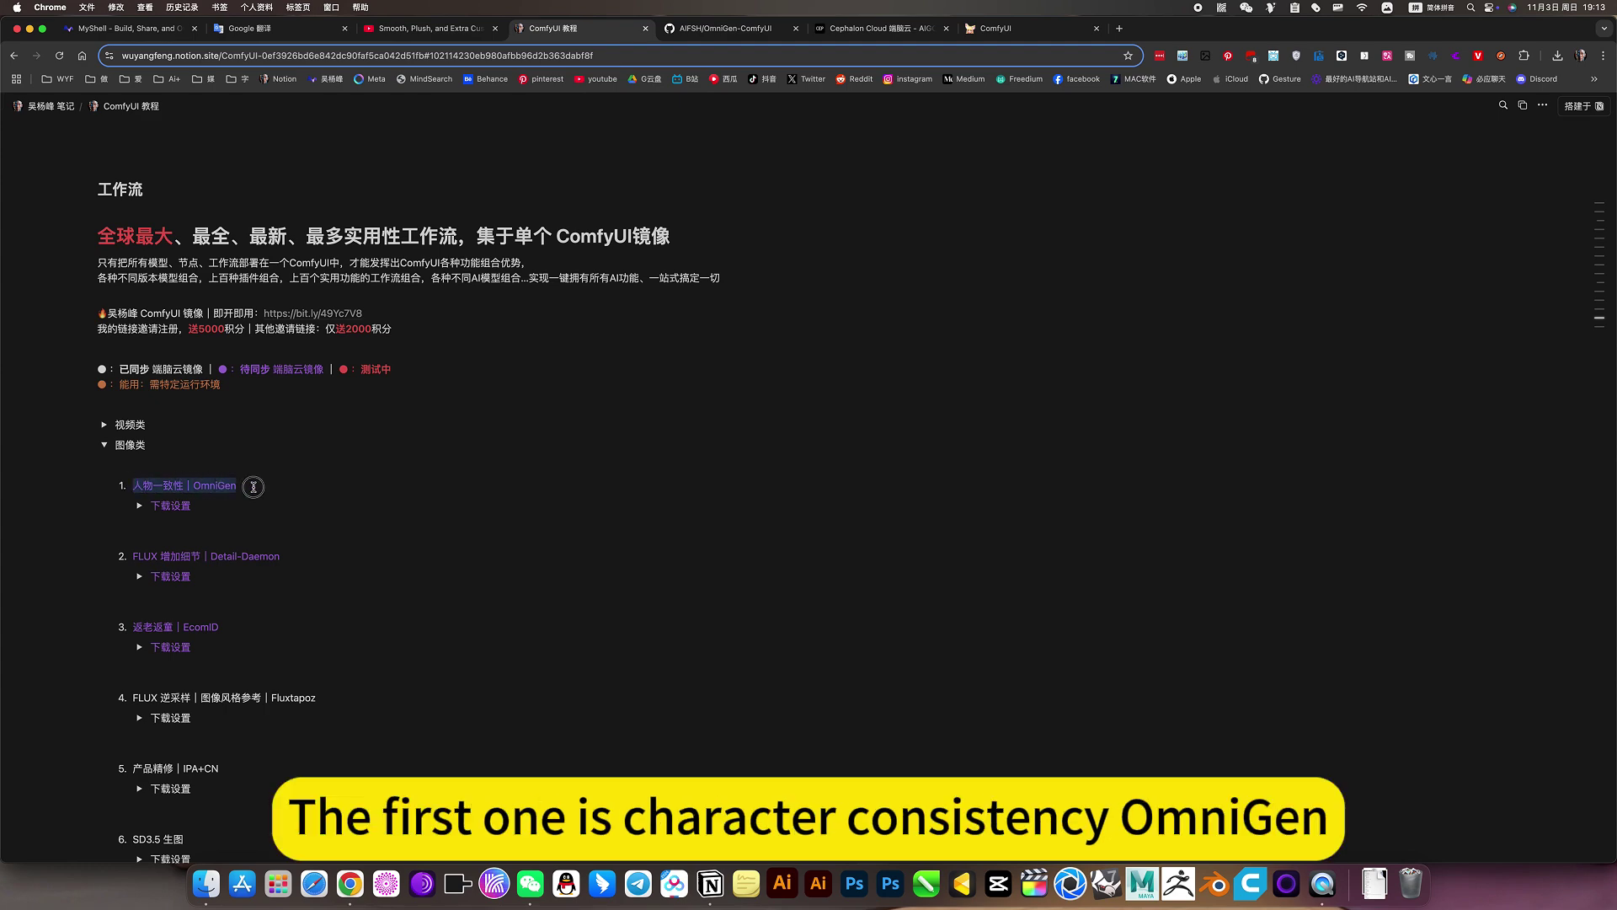
click(139, 505)
scroll(142, 497, down, 5)
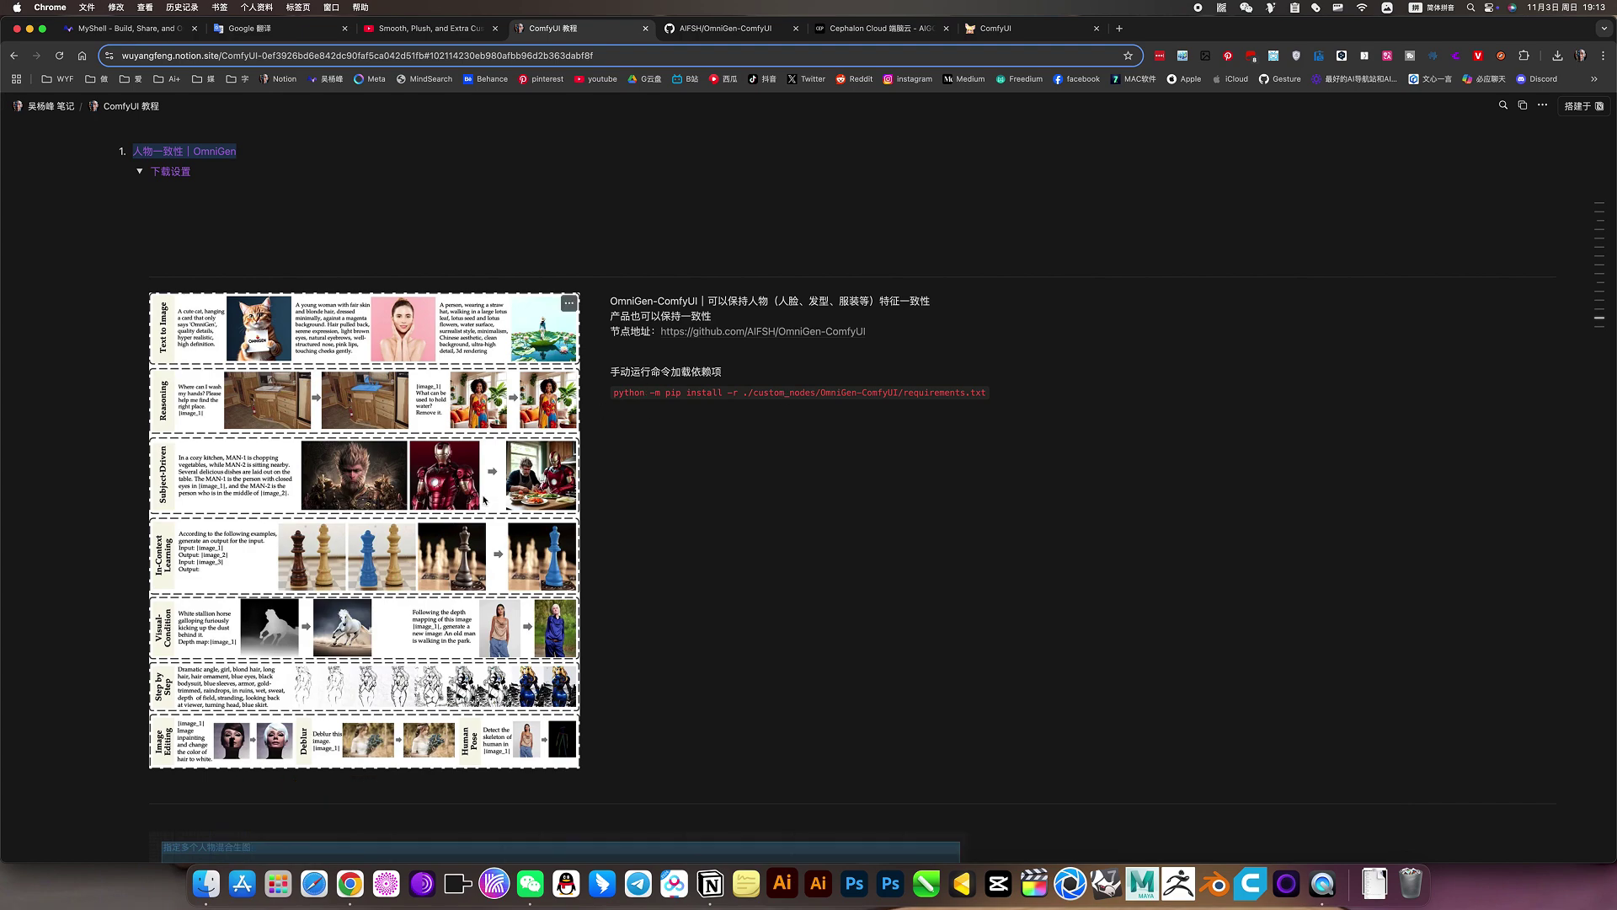
scroll(234, 192, down, 3)
scroll(262, 340, down, 7)
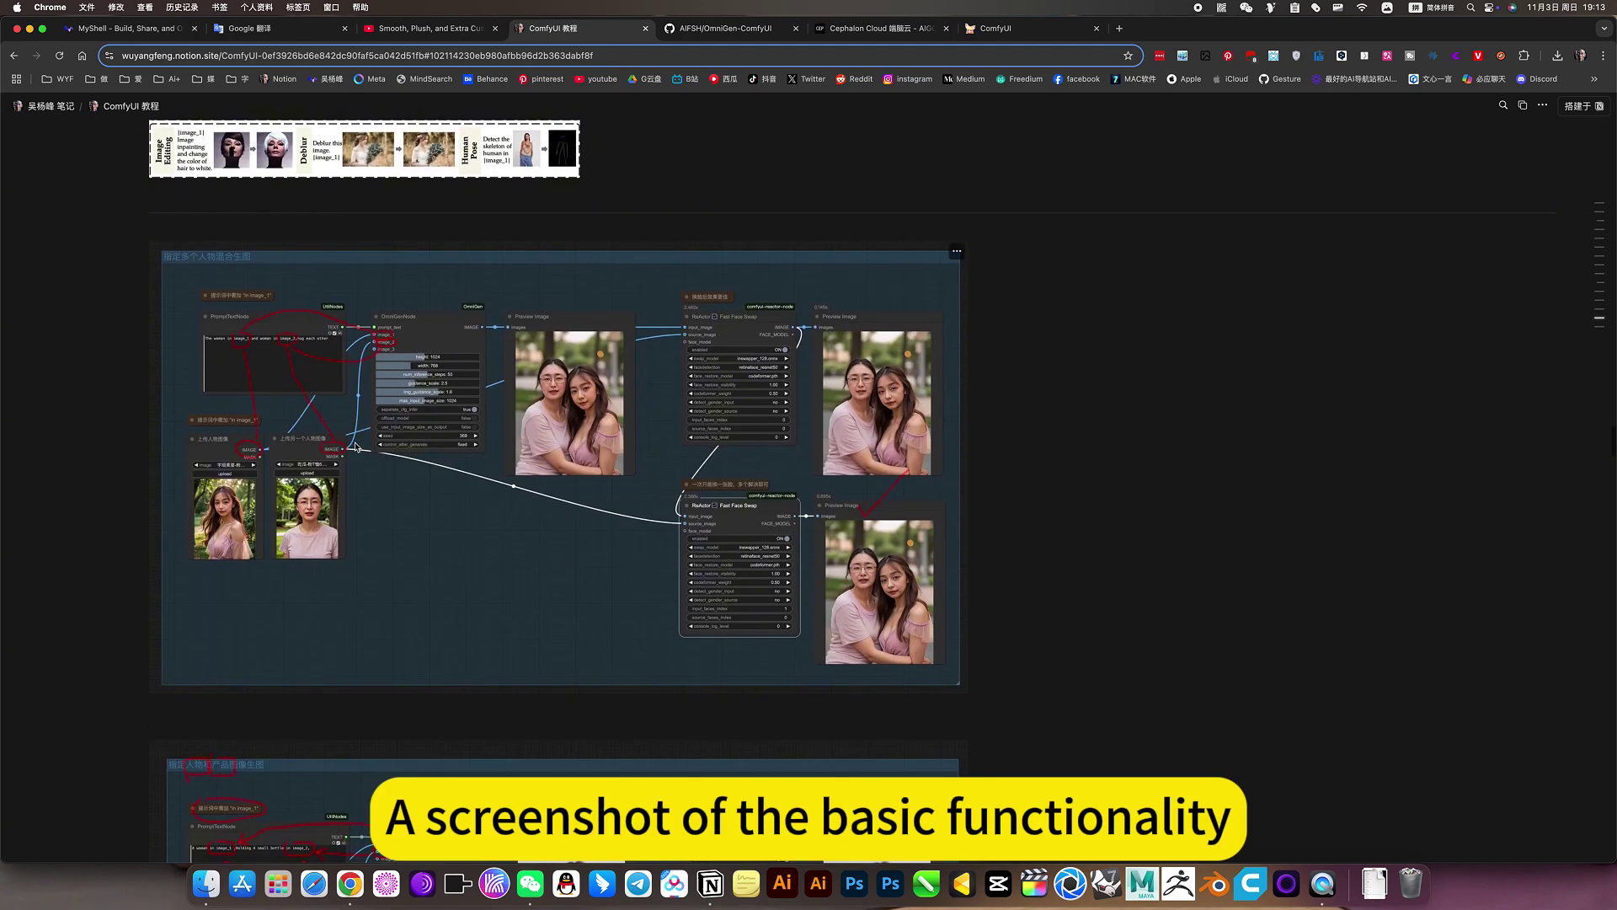
scroll(536, 469, down, 4)
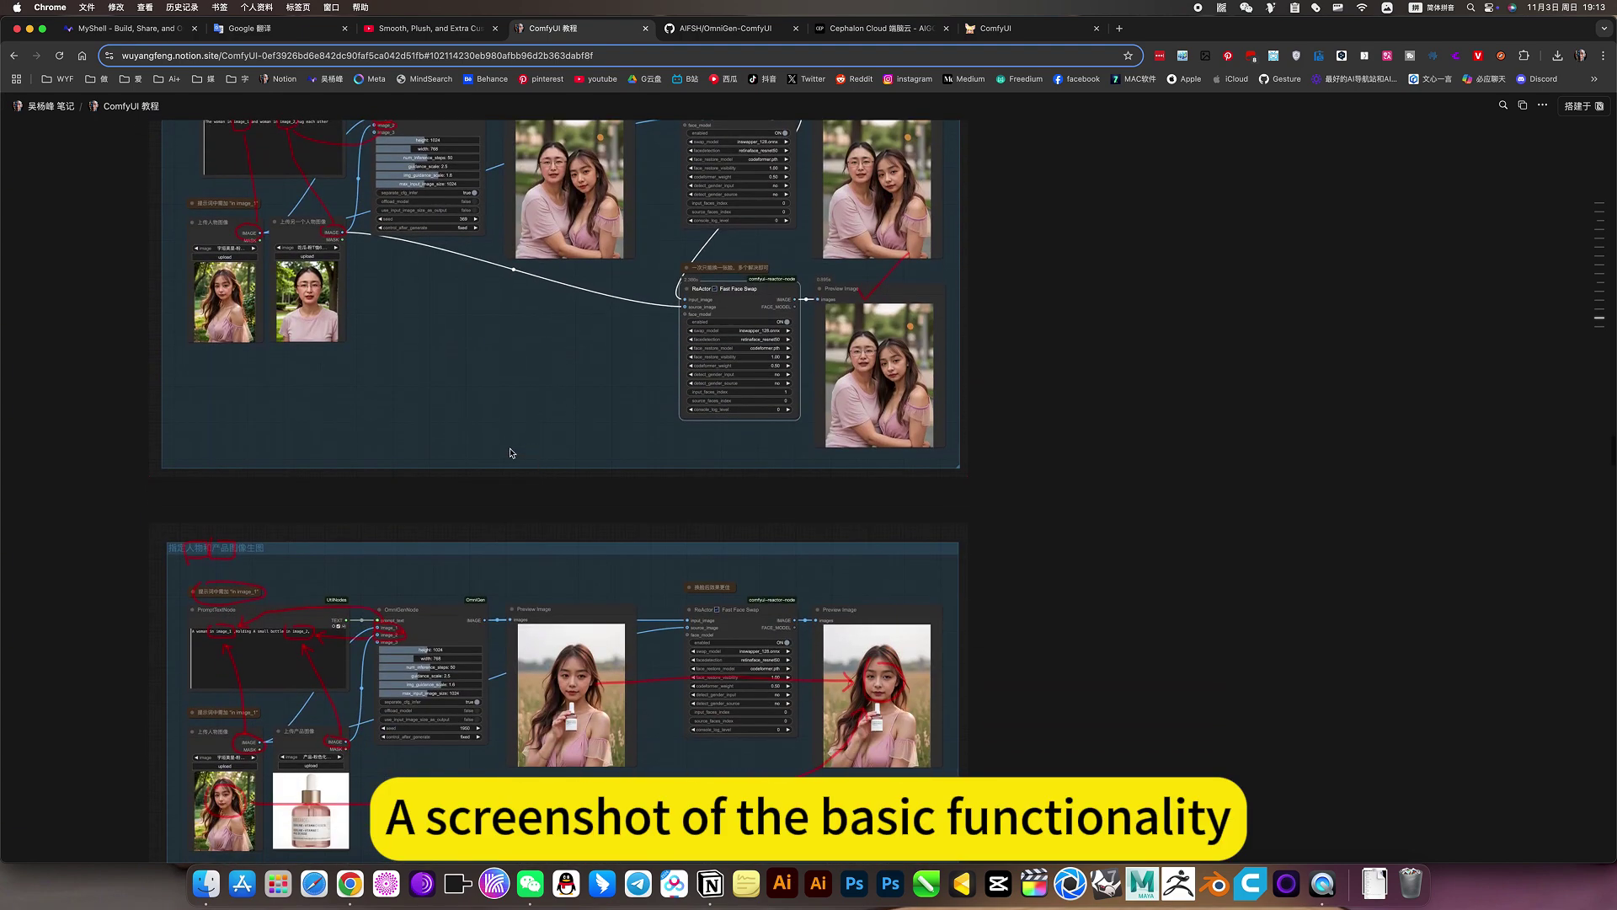
scroll(509, 452, down, 6)
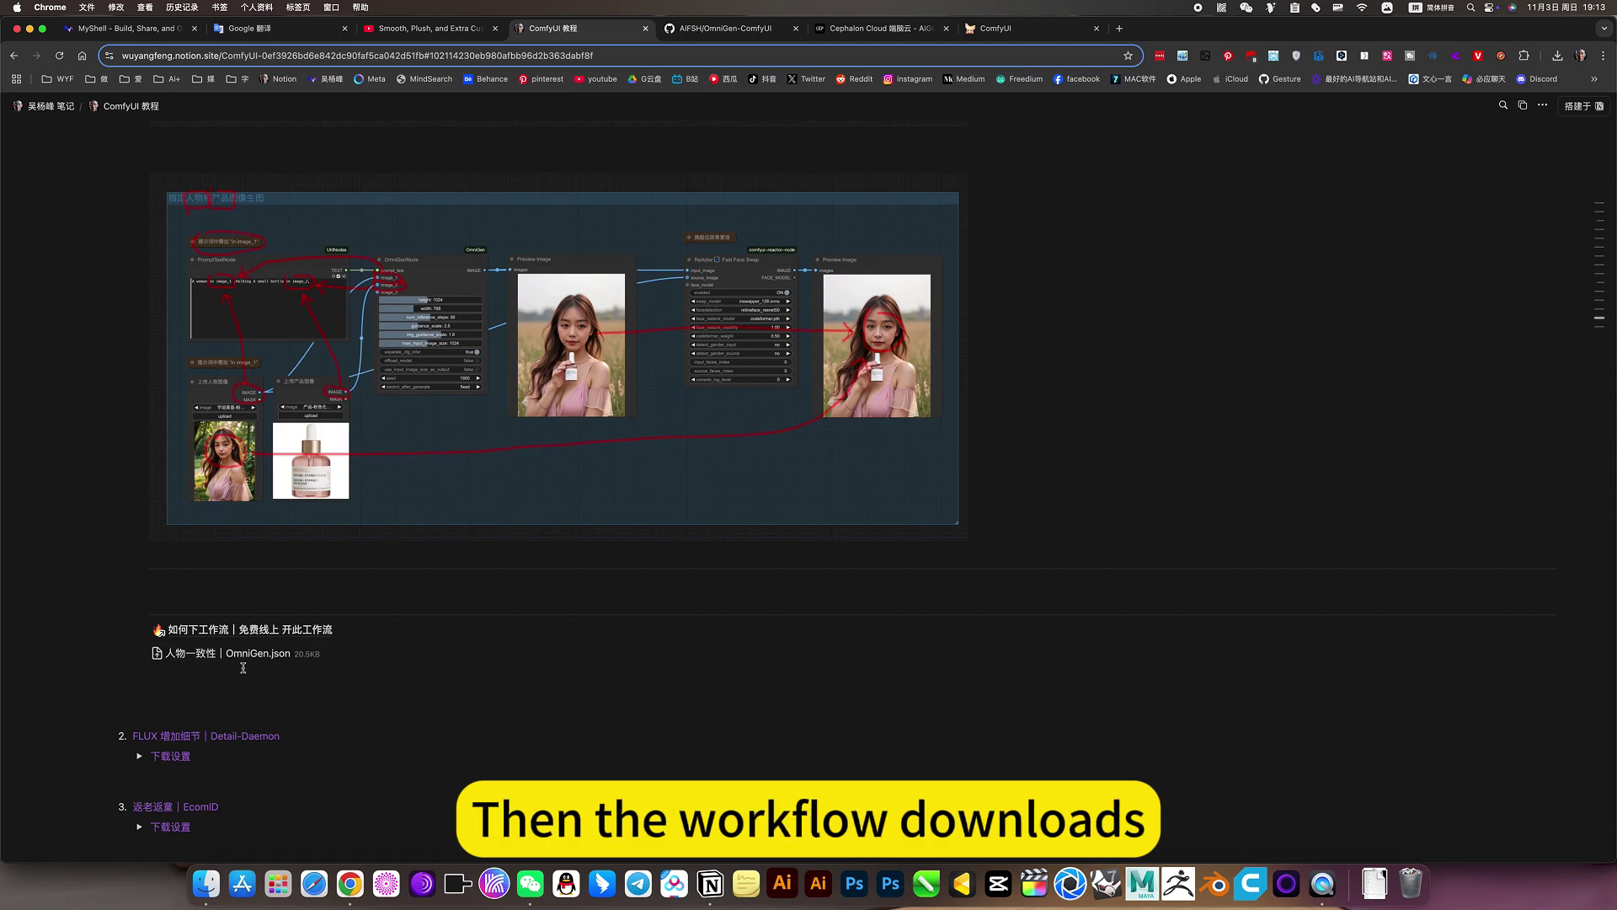
Collapse the OmniGen entry's 下载设置 details in the notes and return to the ComfyUI workflow.
scroll(344, 549, up, 20)
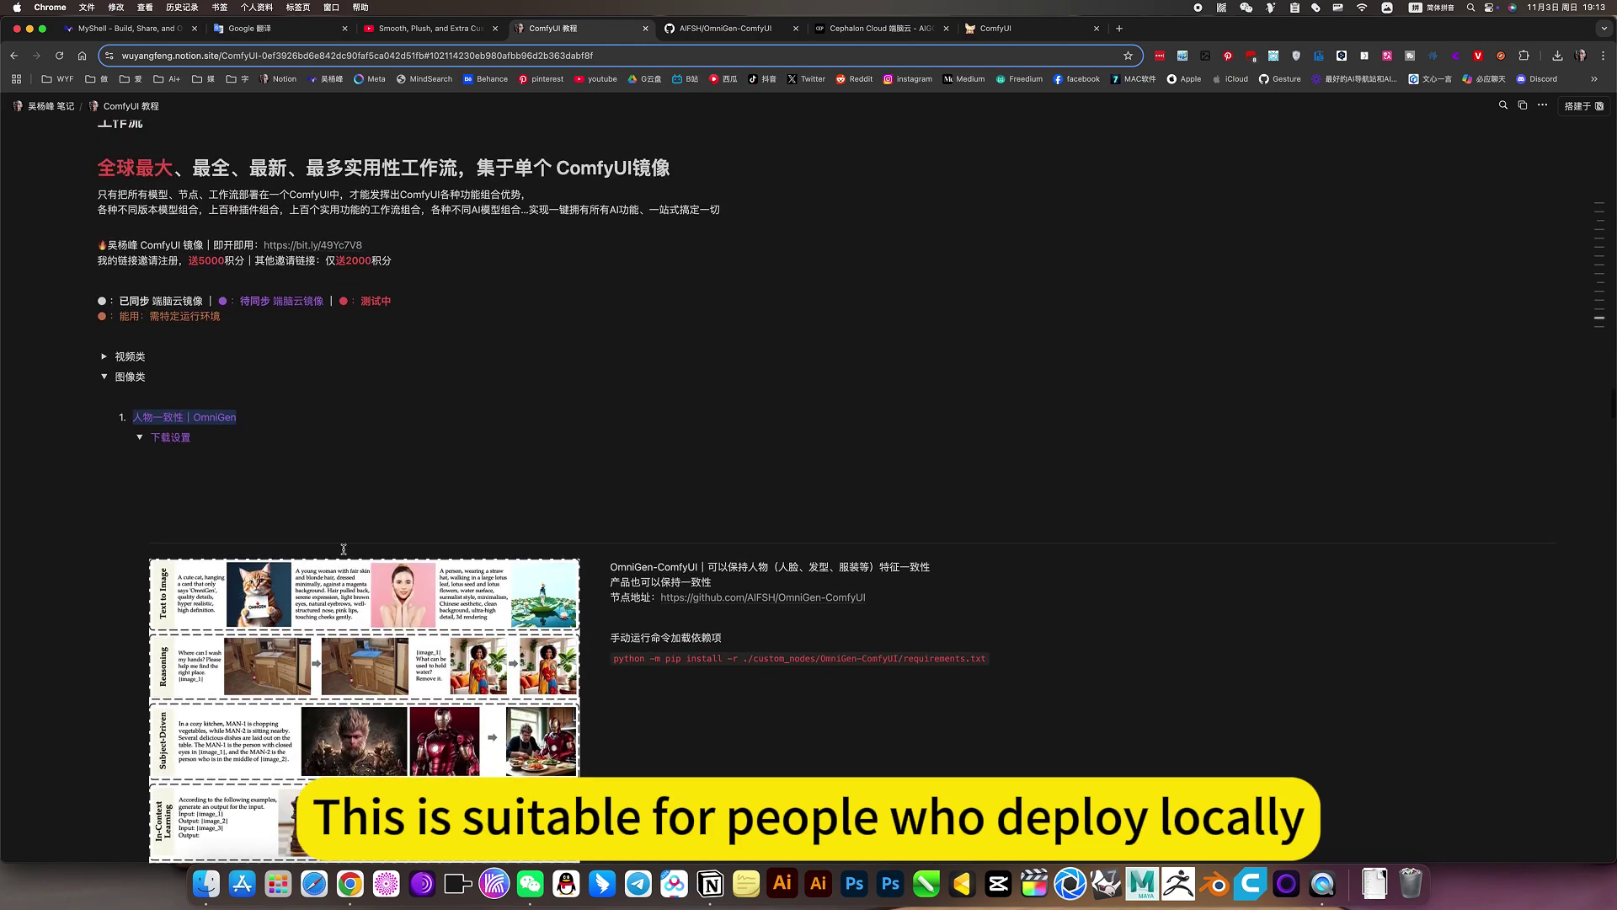
scroll(344, 549, up, 1)
click(136, 489)
scroll(358, 408, up, 5)
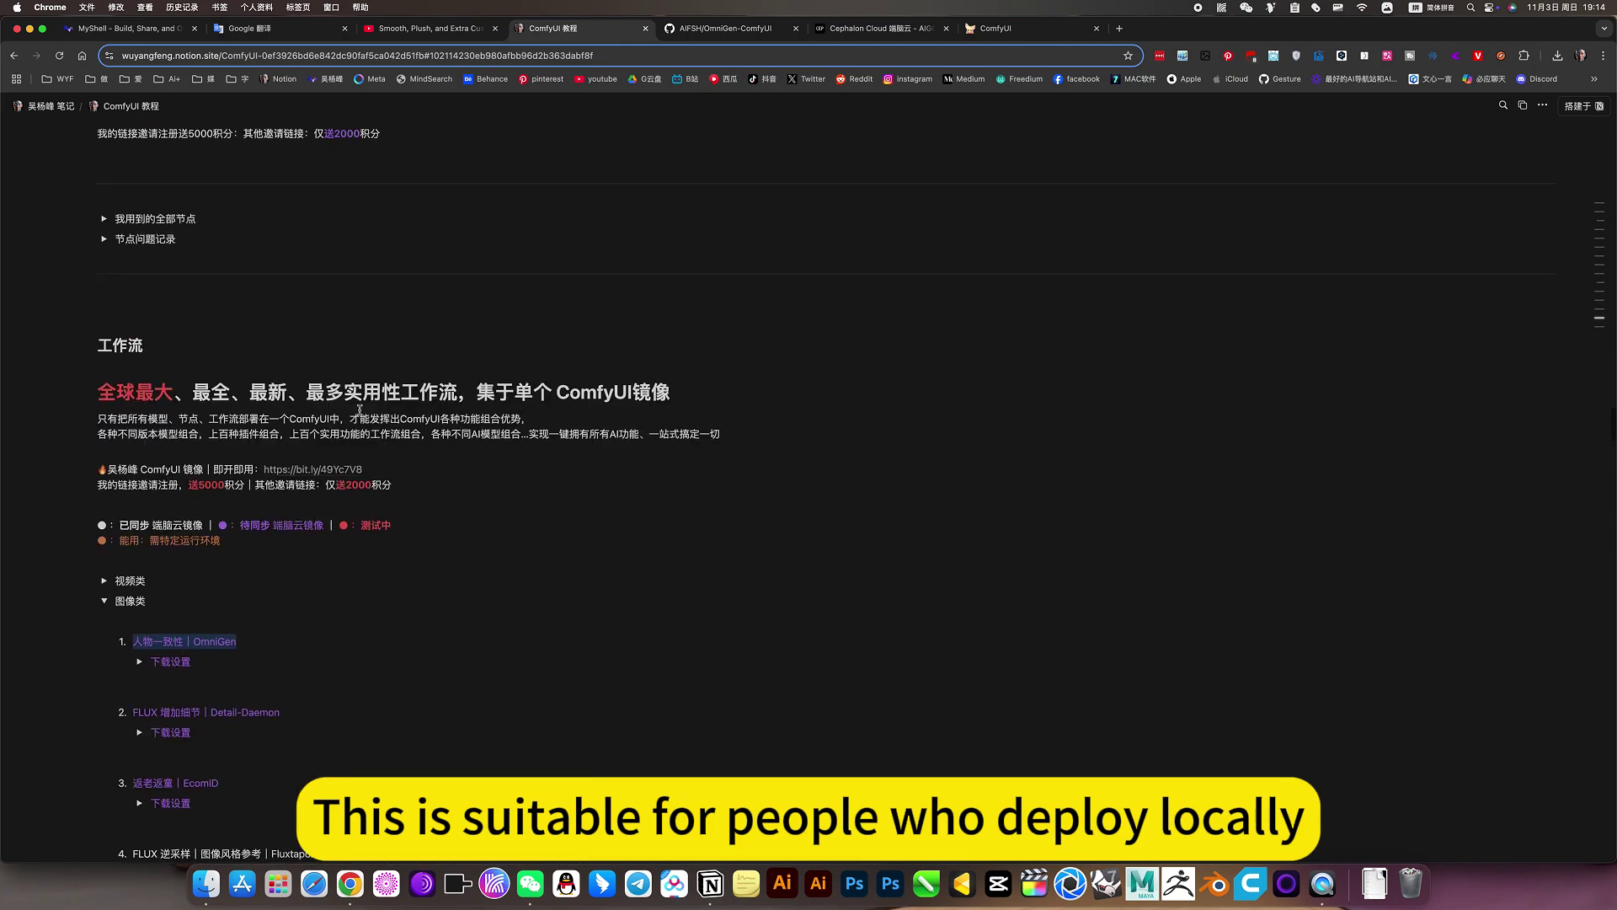
click(990, 32)
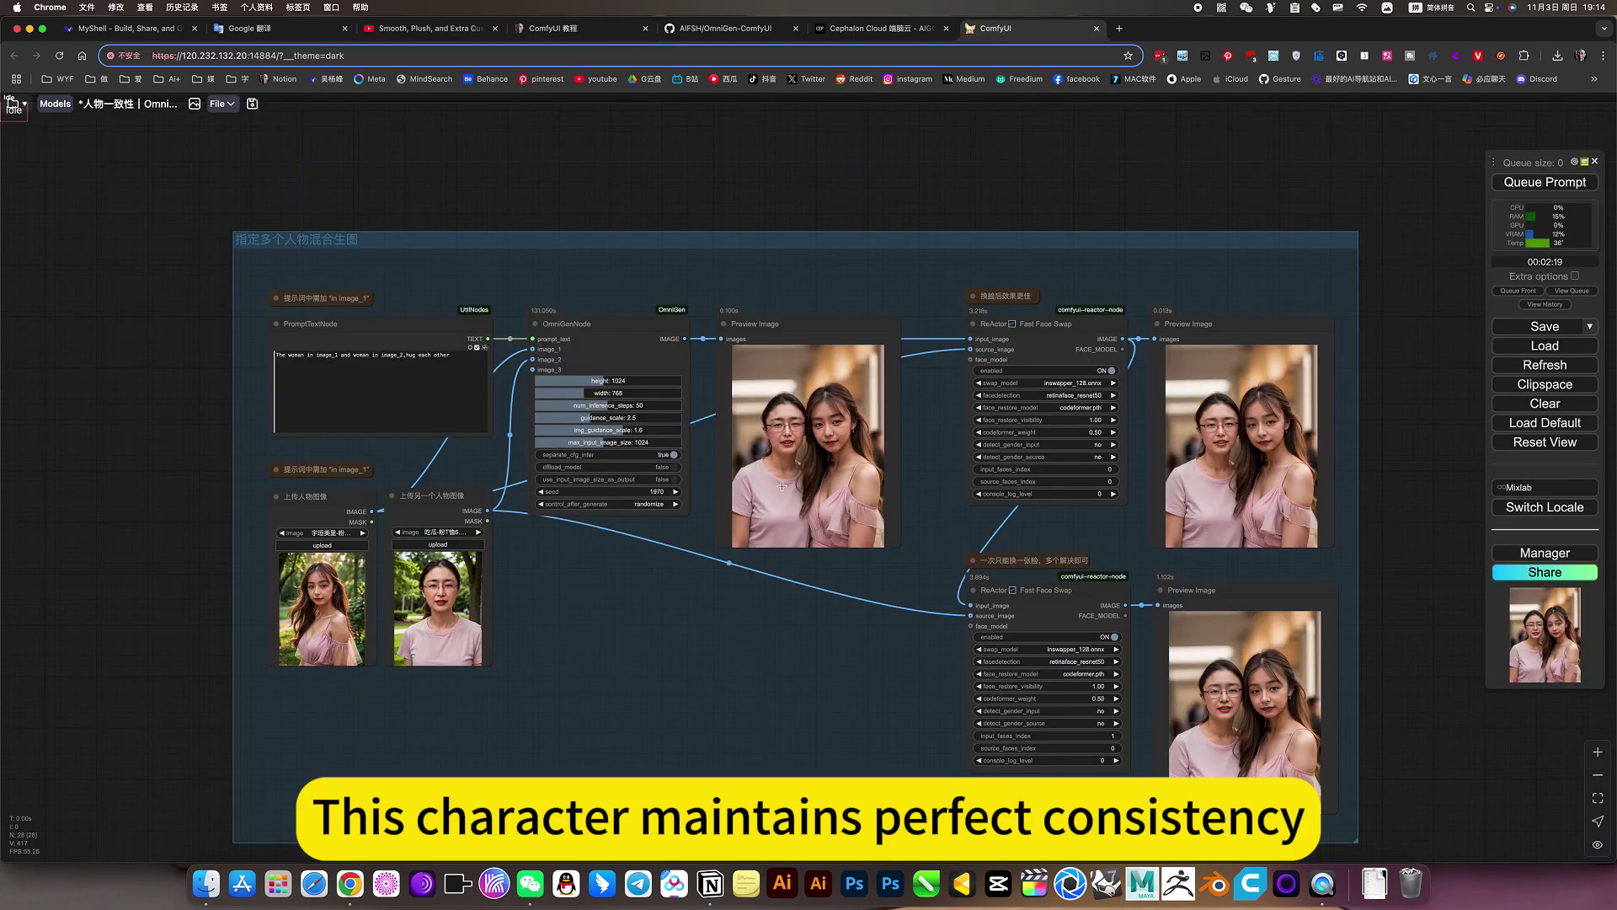
Compare the hairstyles, faces and clothes in the multi-person group's OmniGen preview with the two uploaded portraits.
drag(614, 632, 714, 643)
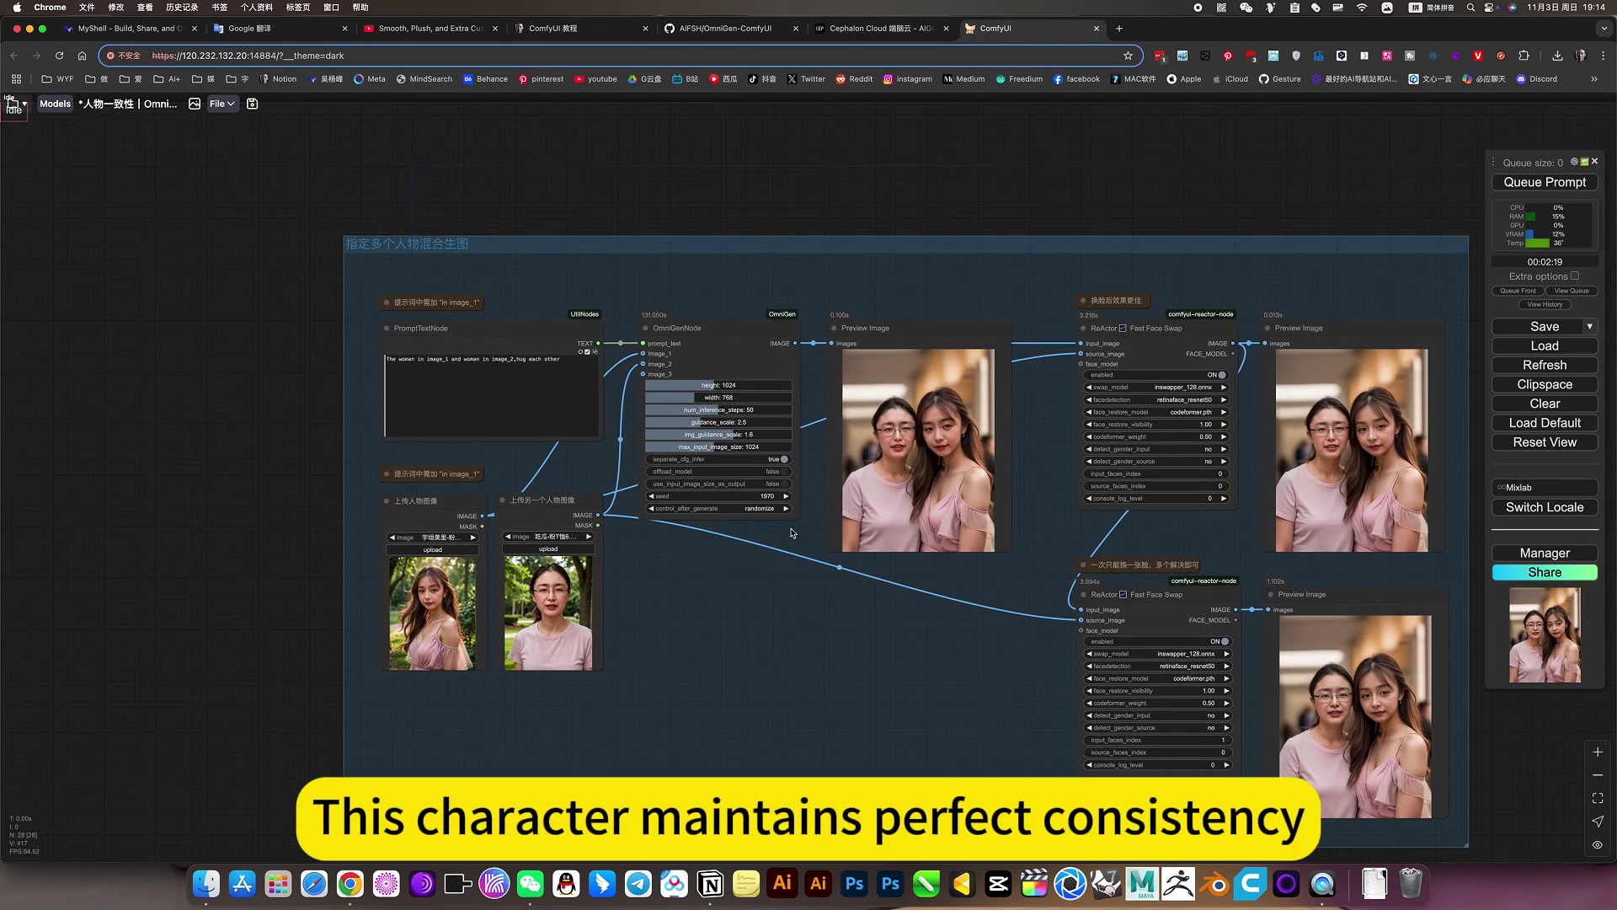
scroll(437, 564, up, 6)
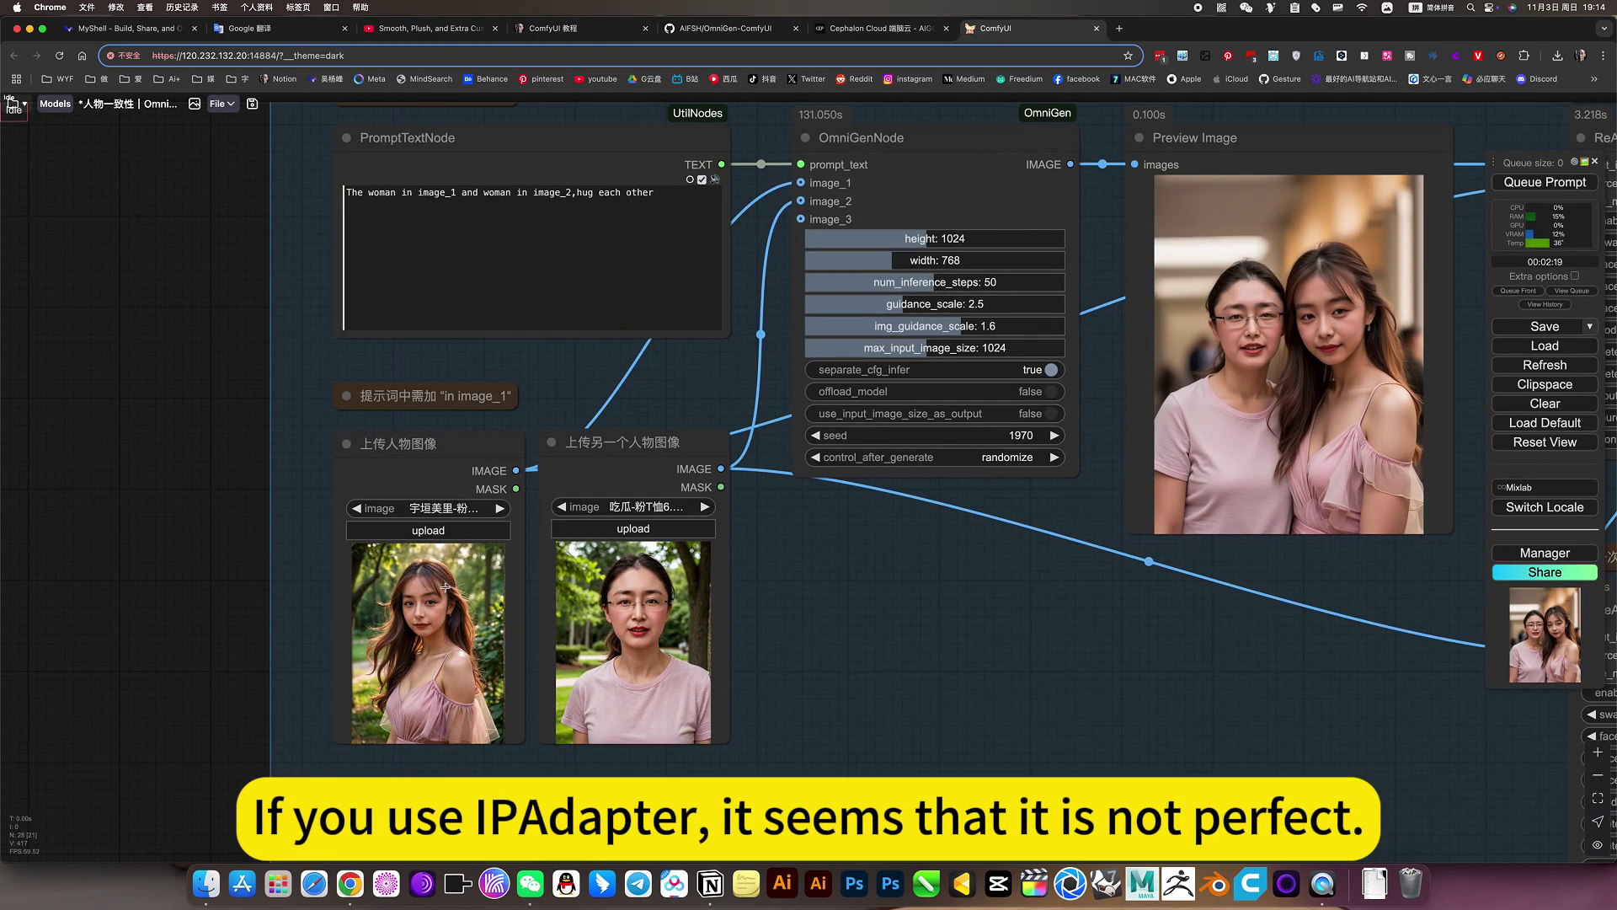
scroll(444, 587, up, 5)
scroll(446, 587, down, 6)
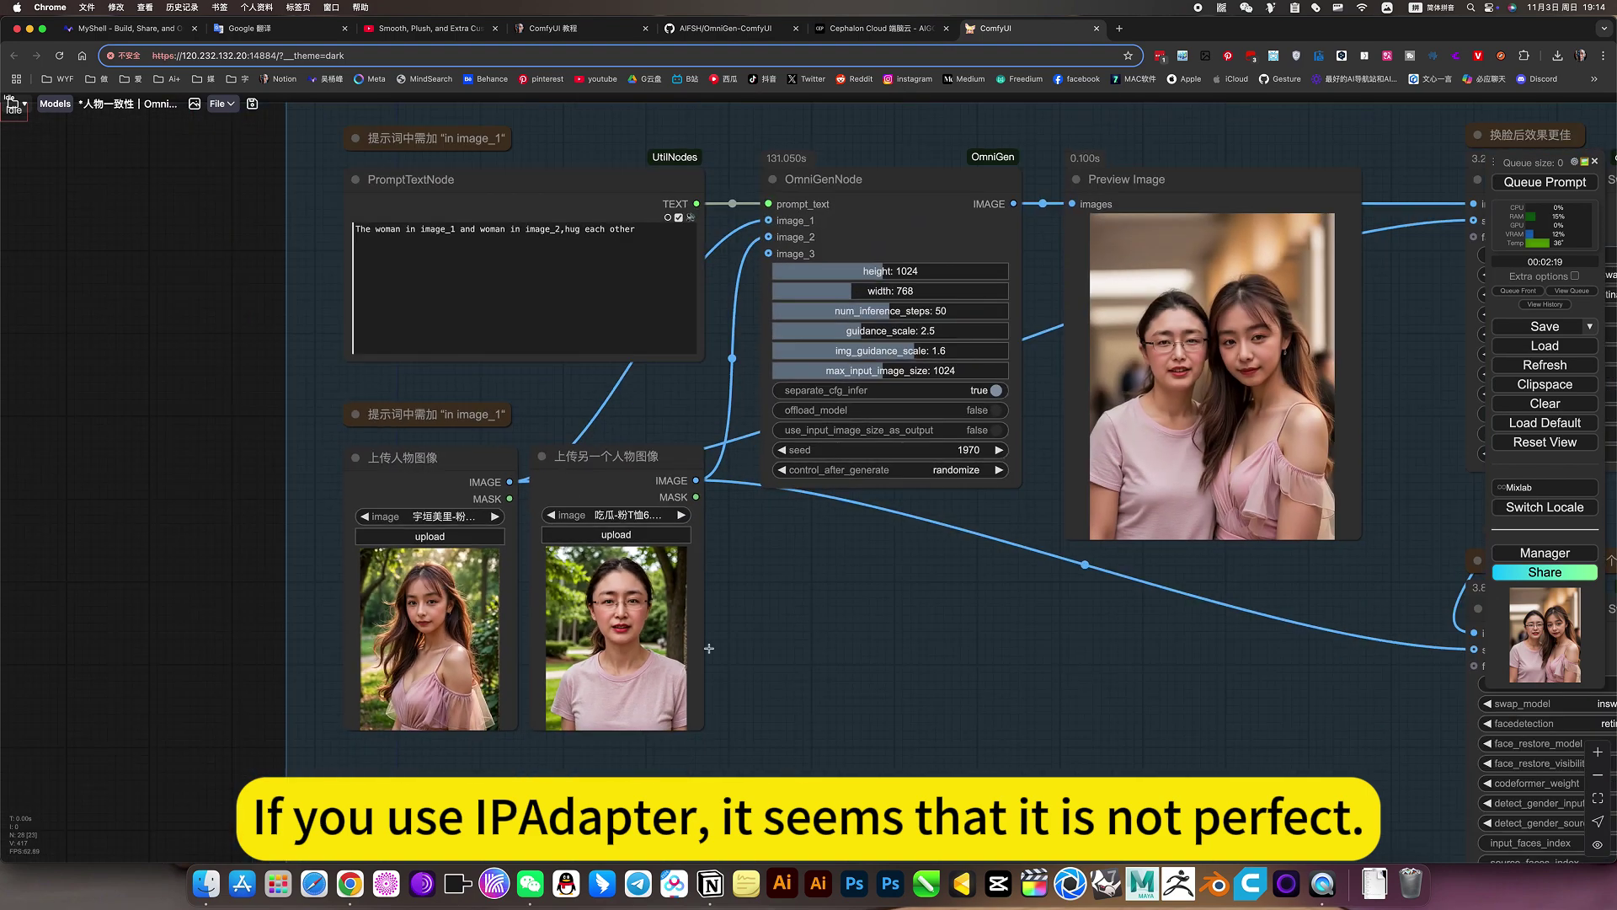
scroll(687, 668, up, 3)
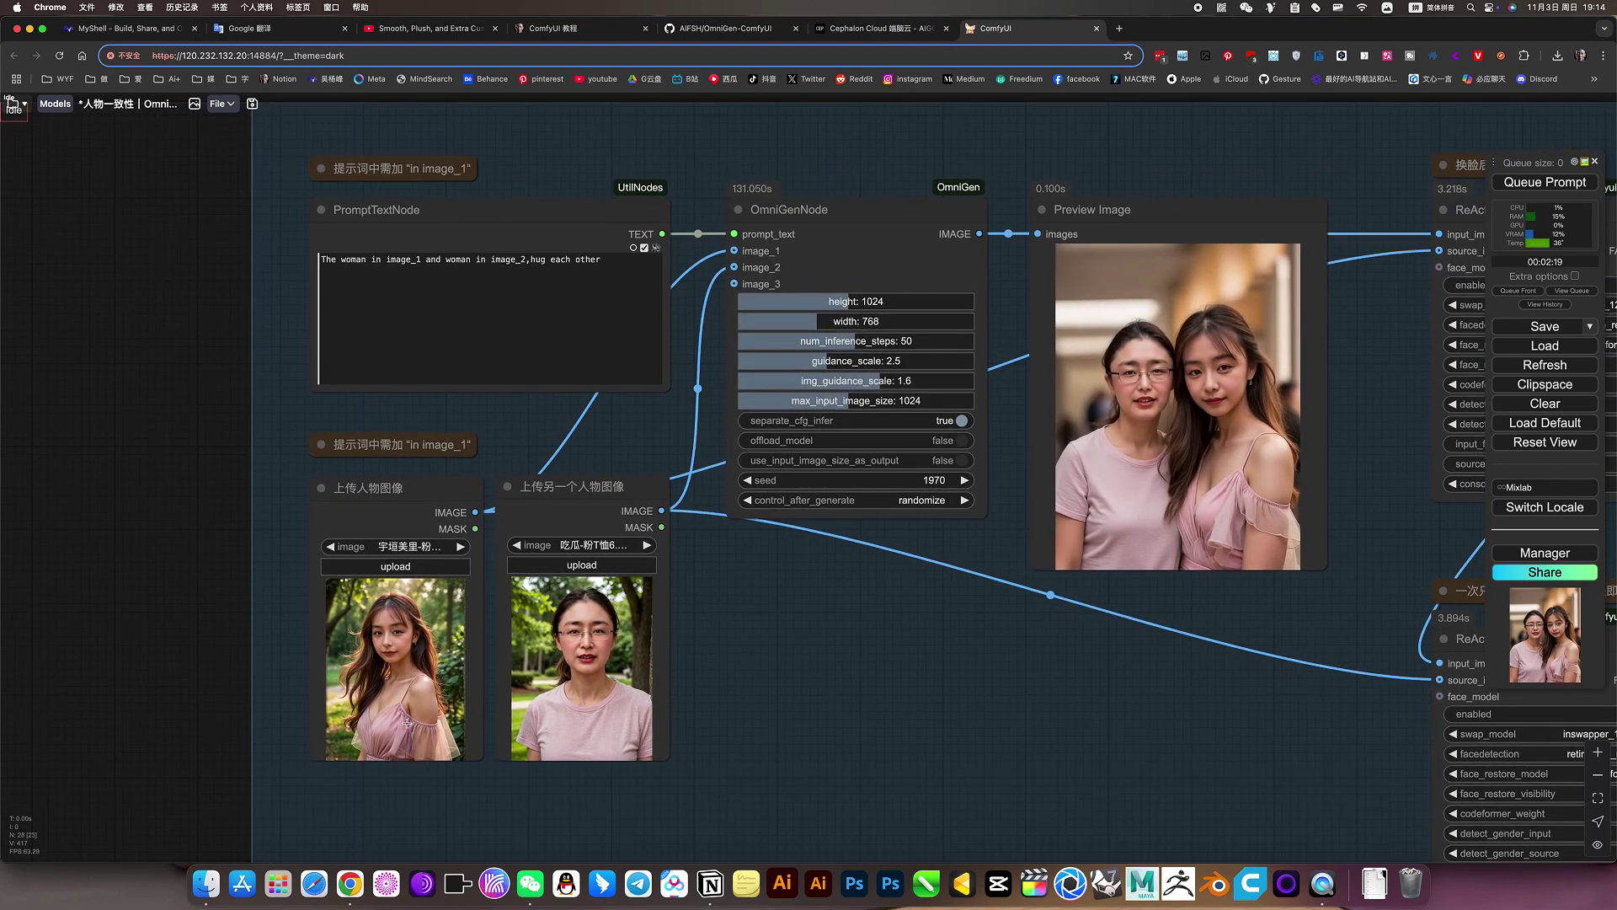
scroll(613, 724, up, 4)
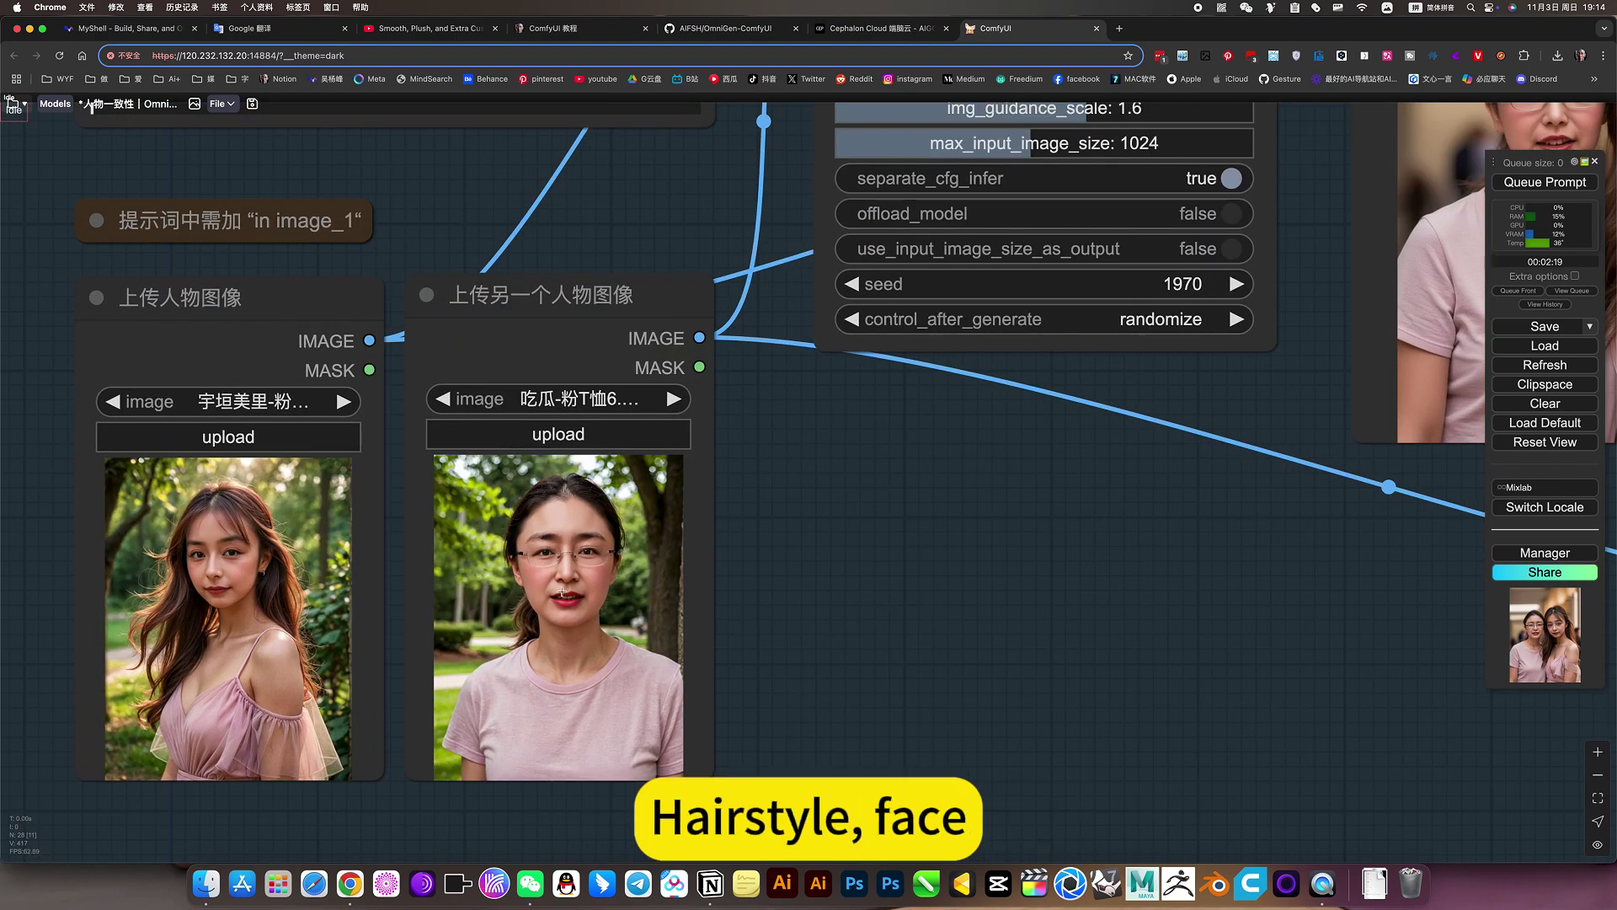
scroll(769, 660, down, 4)
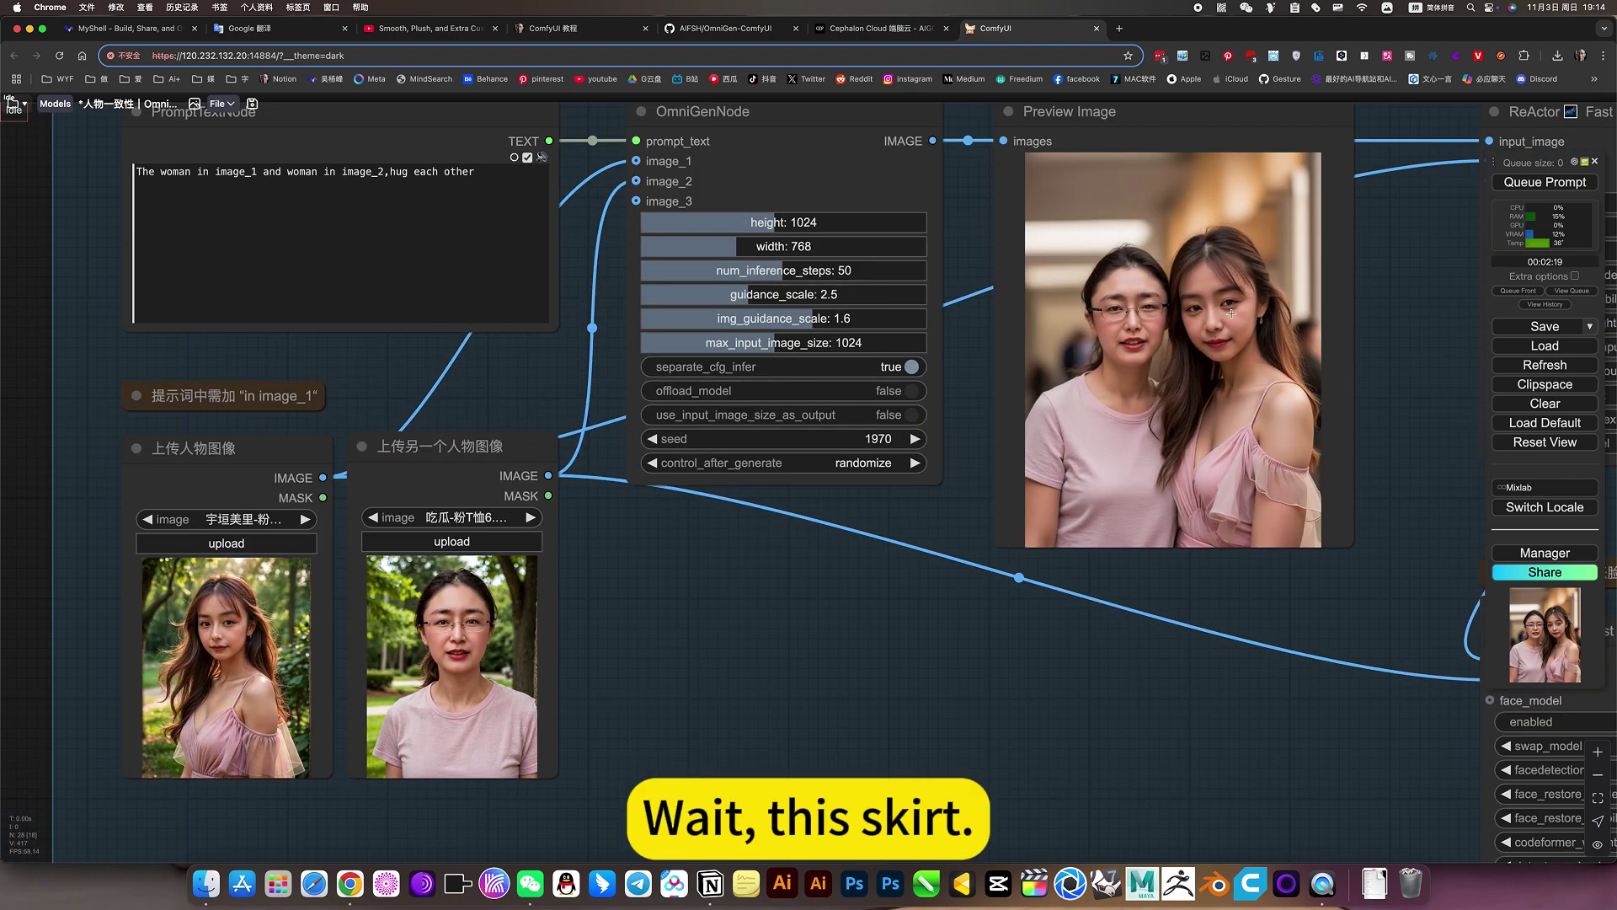
scroll(870, 723, down, 3)
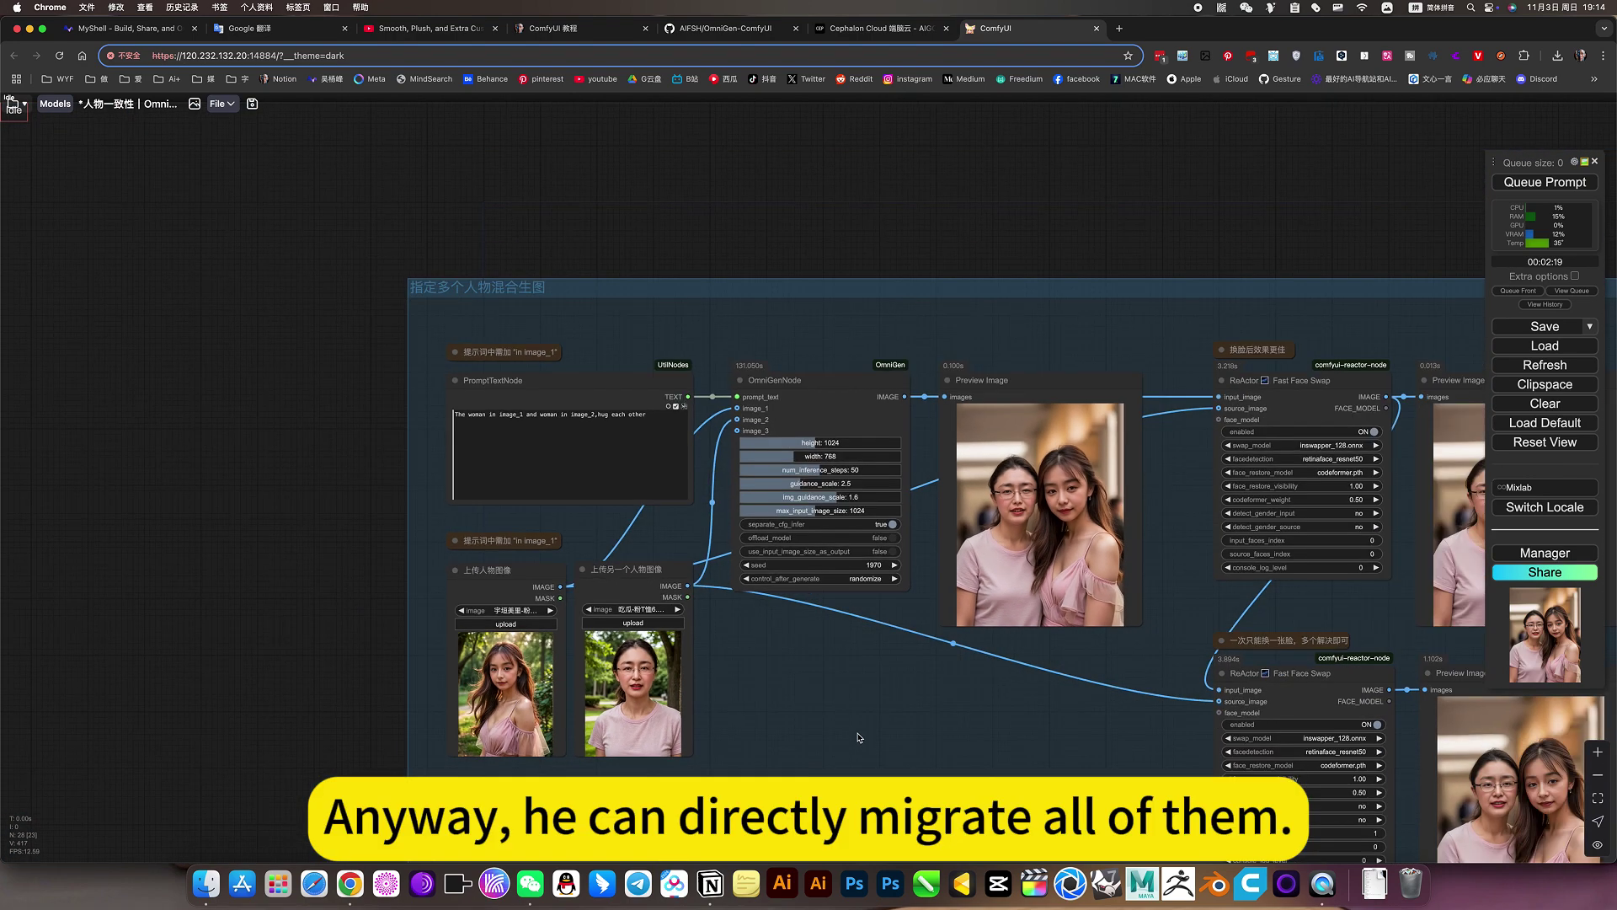
scroll(876, 645, down, 2)
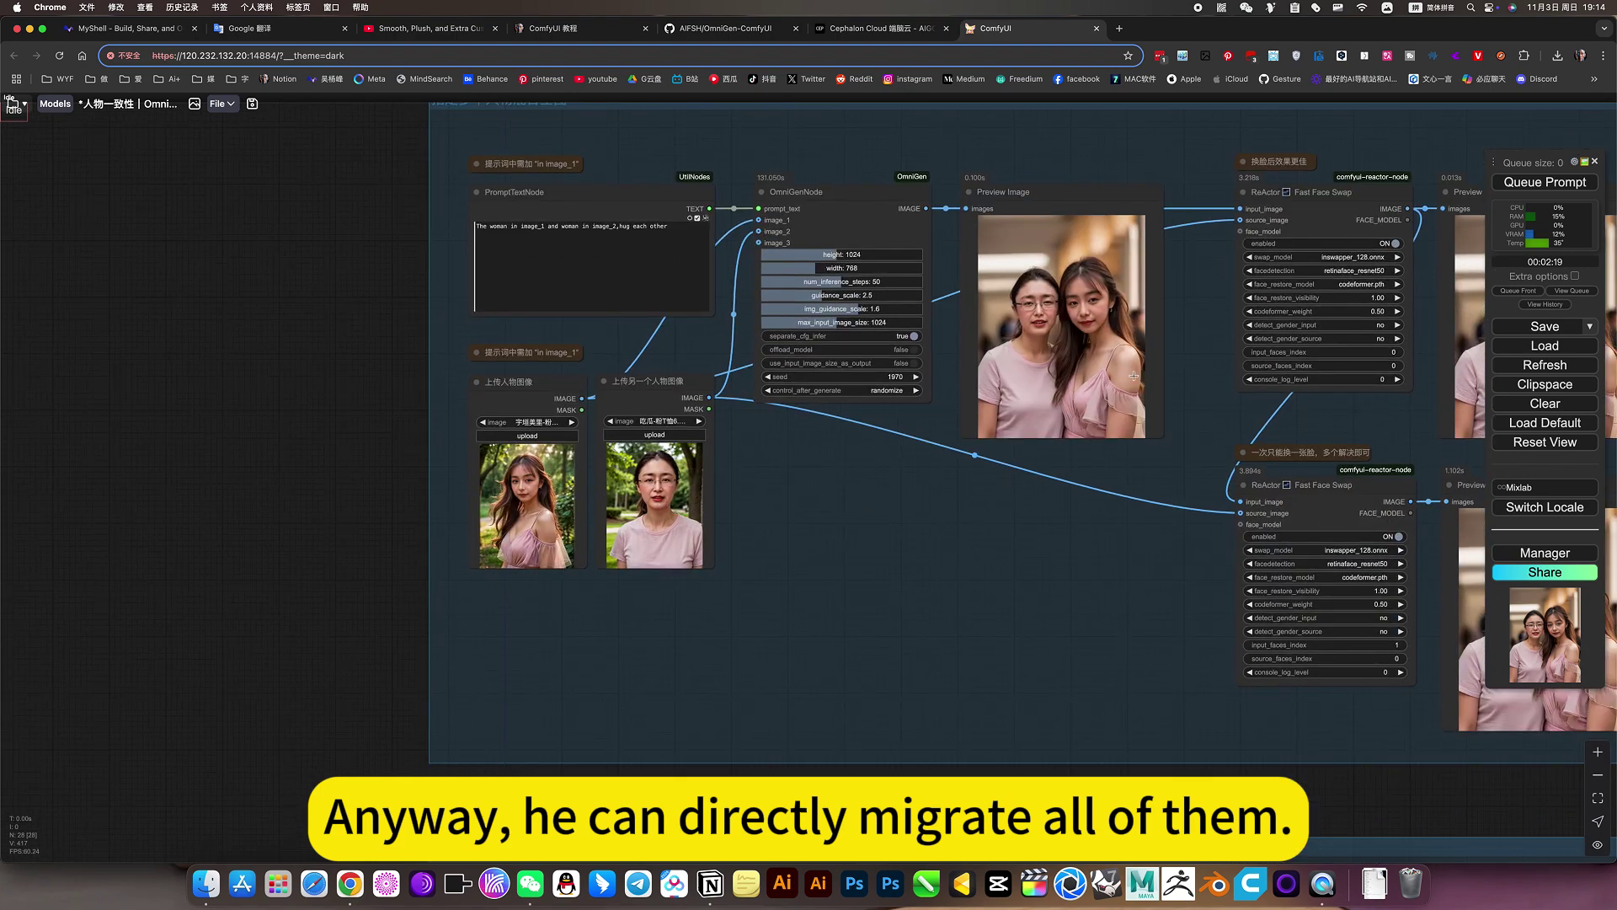
scroll(903, 430, up, 5)
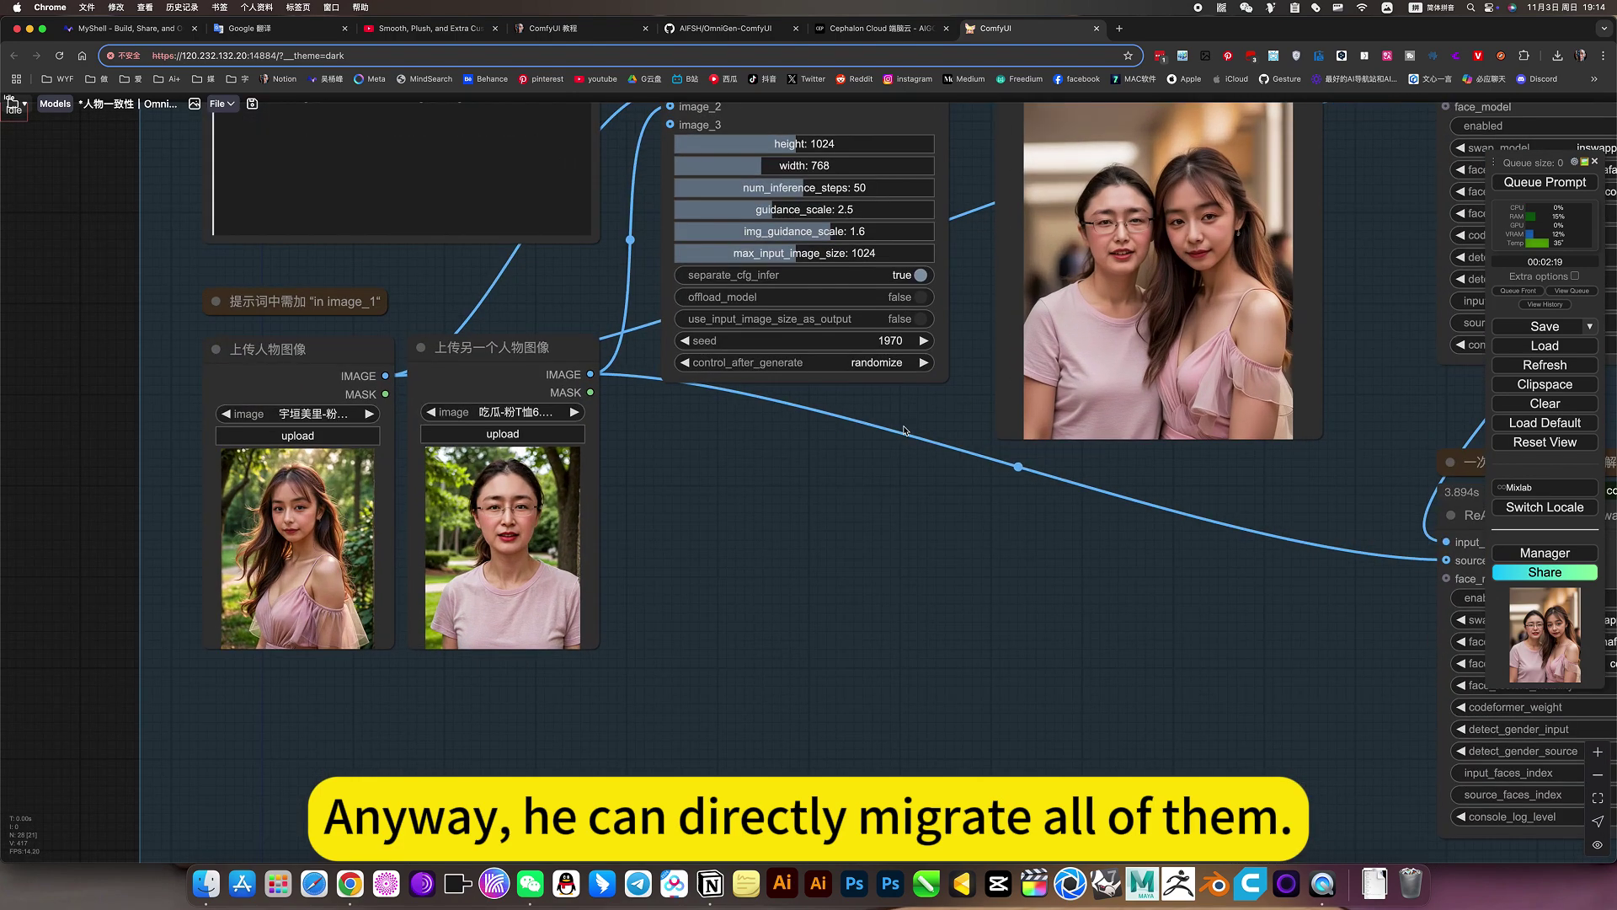
drag(755, 515, 746, 679)
scroll(773, 678, down, 5)
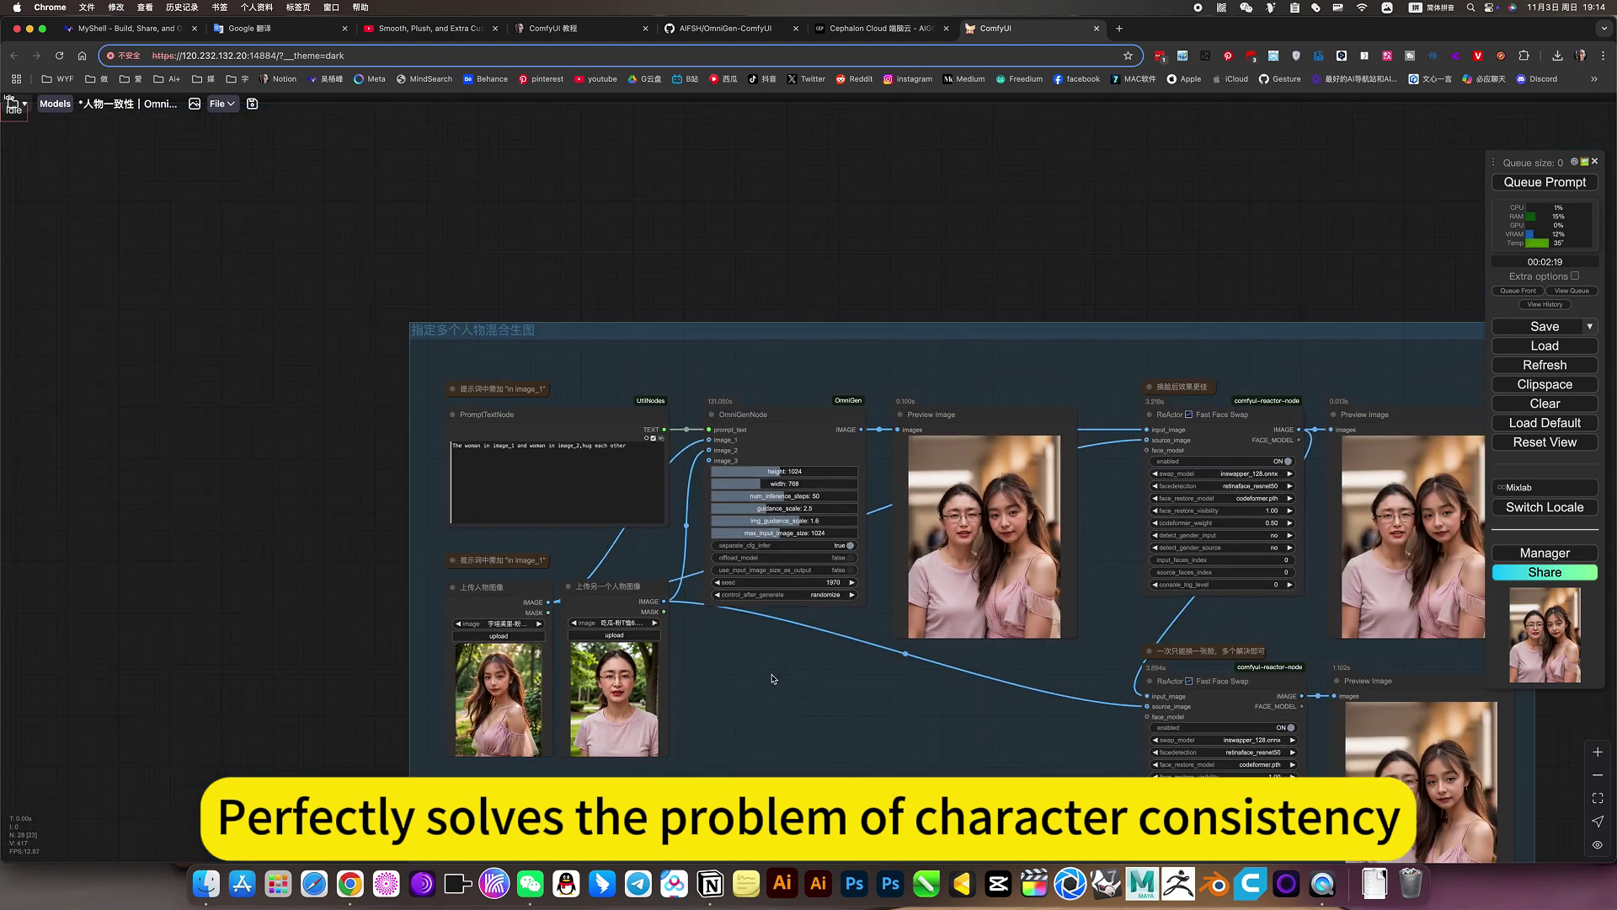
View the person-and-product group together with the row of test images below it.
drag(791, 660, 632, 307)
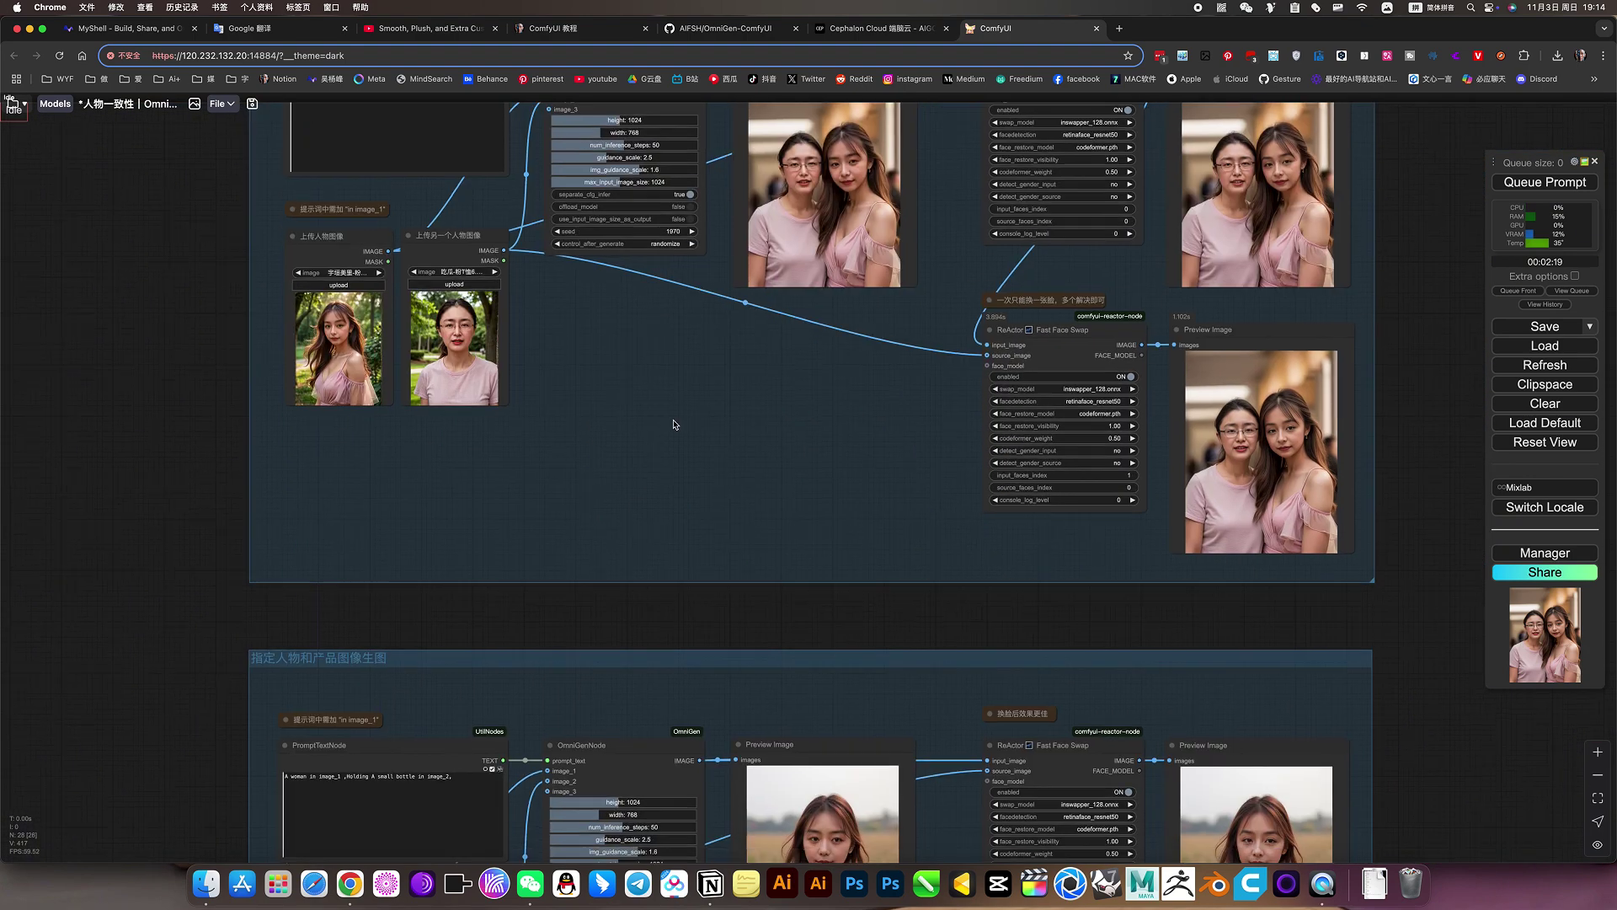
scroll(738, 483, down, 6)
drag(836, 604, 859, 315)
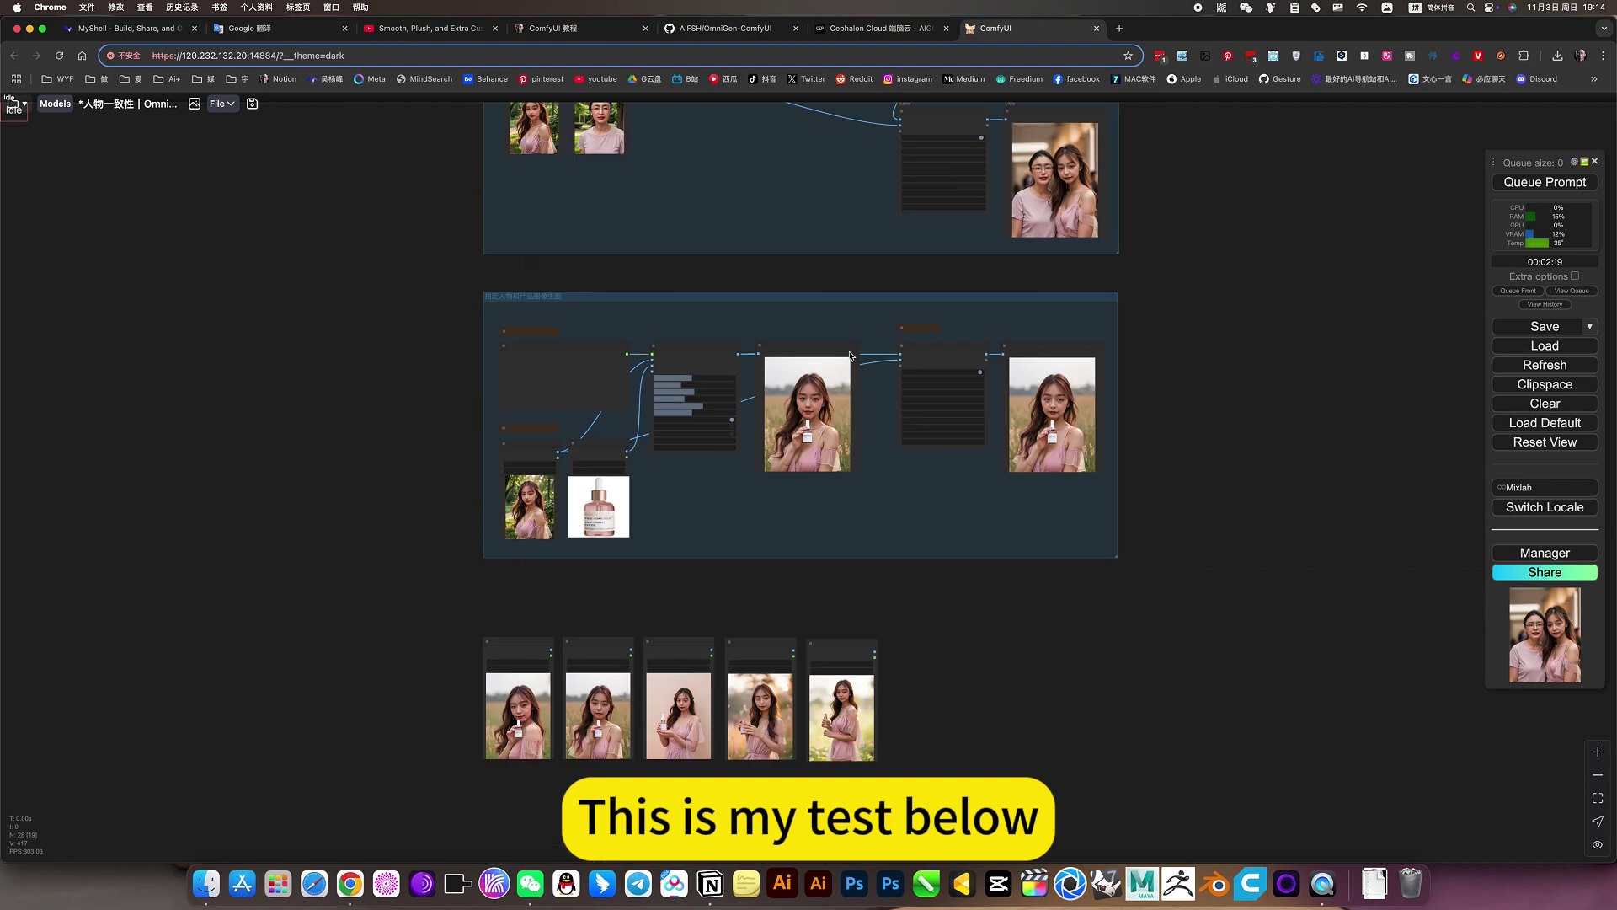
Compare the person-and-product group's OmniGen preview with the uploaded portrait and product bottle image.
scroll(815, 382, up, 7)
scroll(611, 572, up, 4)
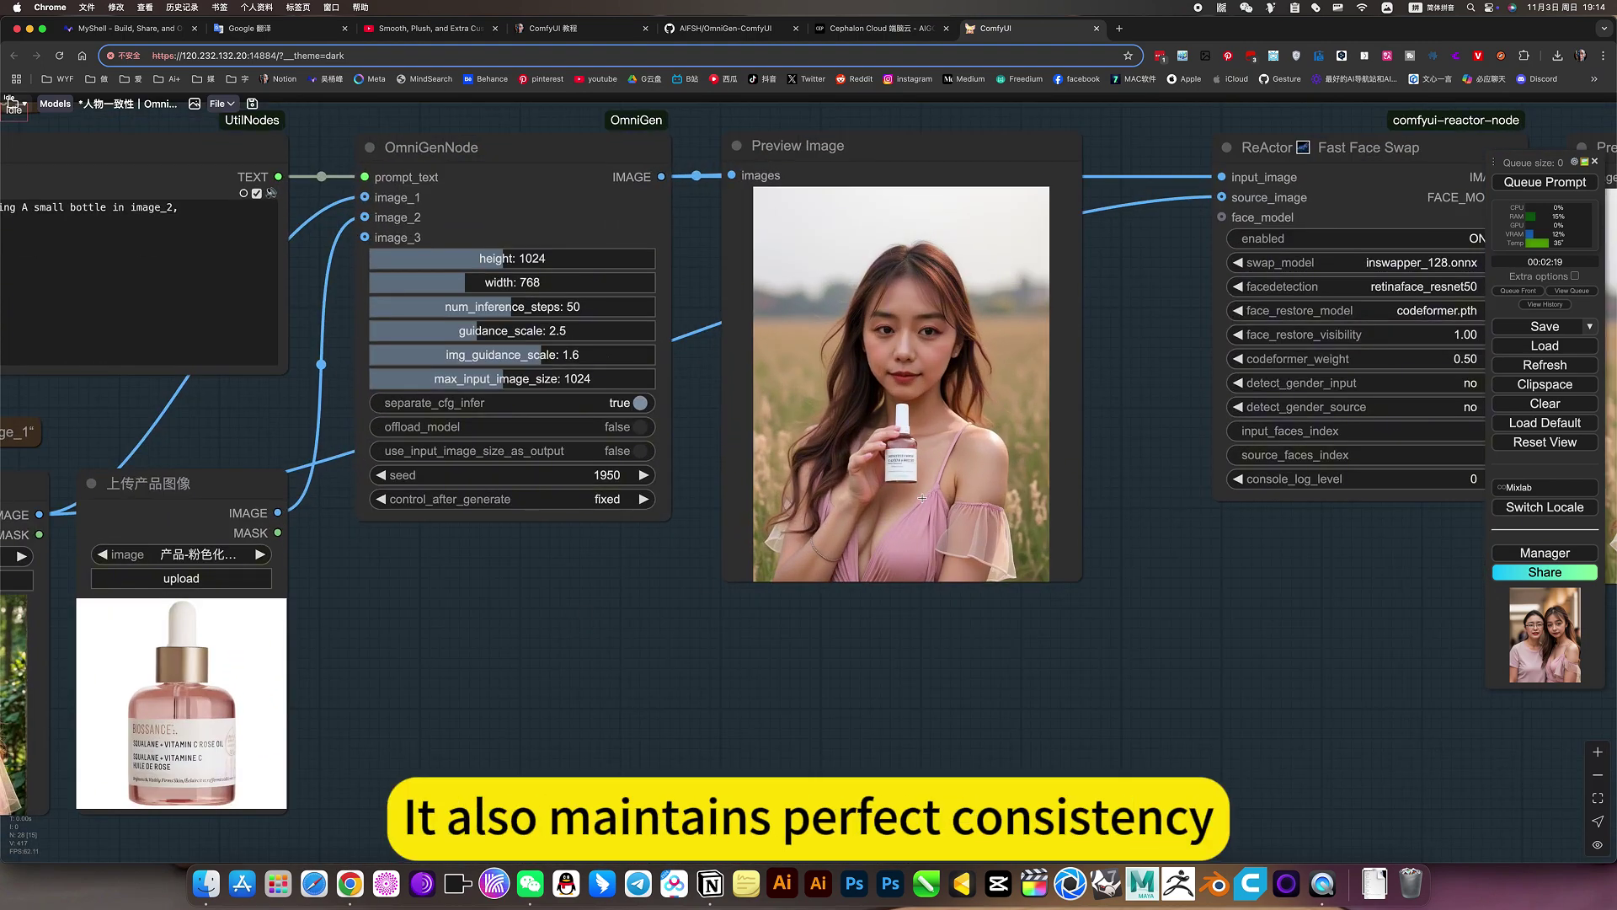
drag(473, 639, 1053, 439)
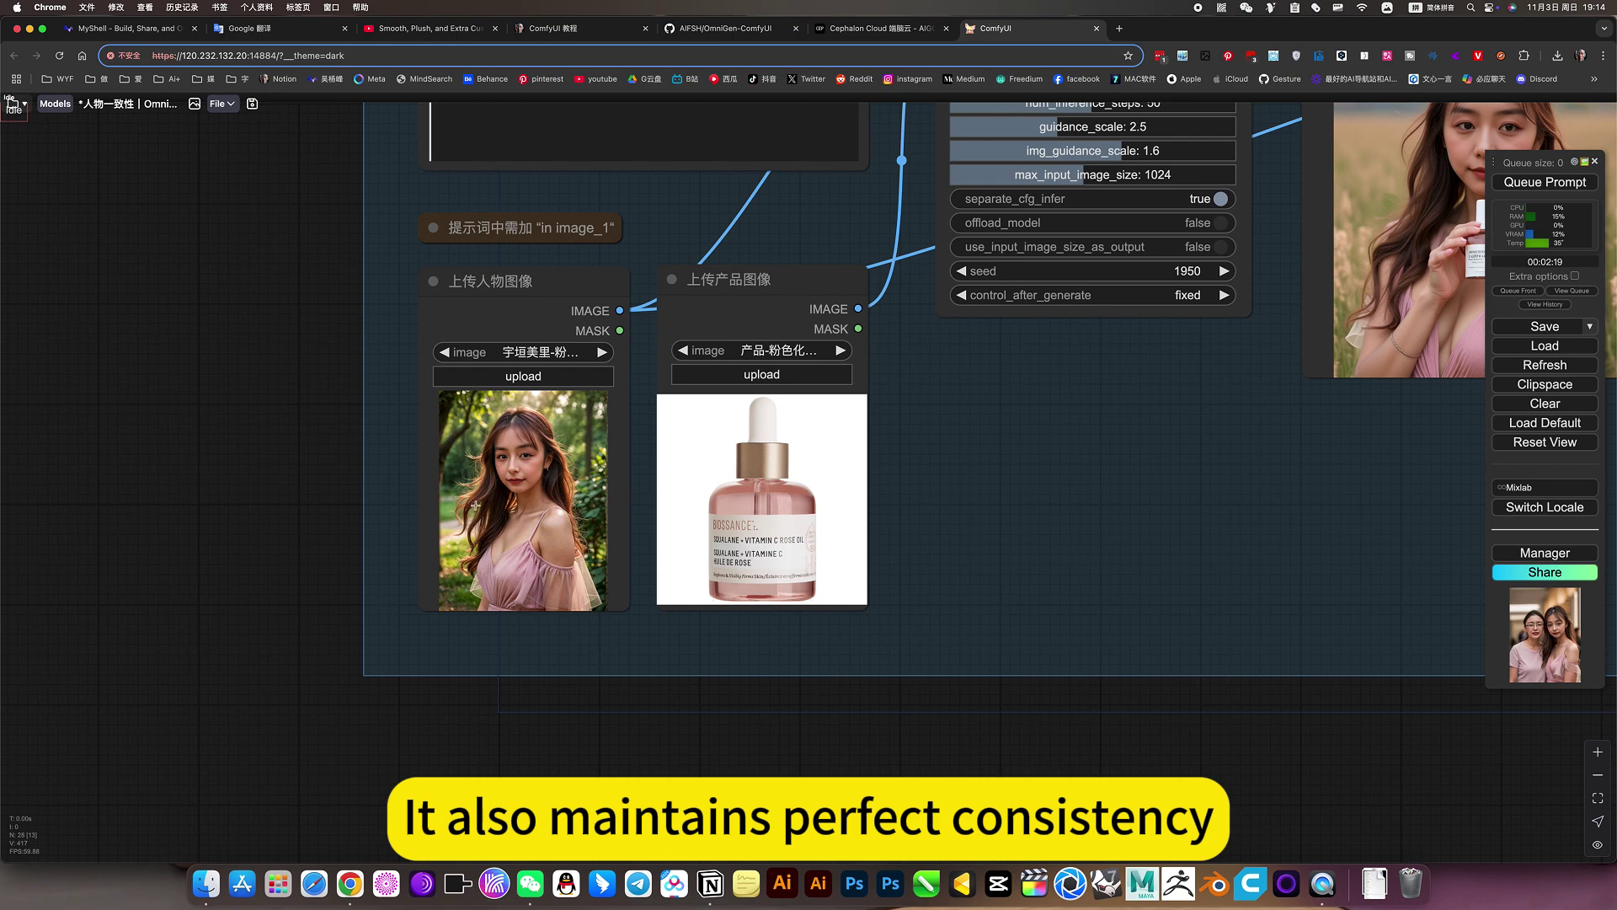
scroll(1001, 581, down, 5)
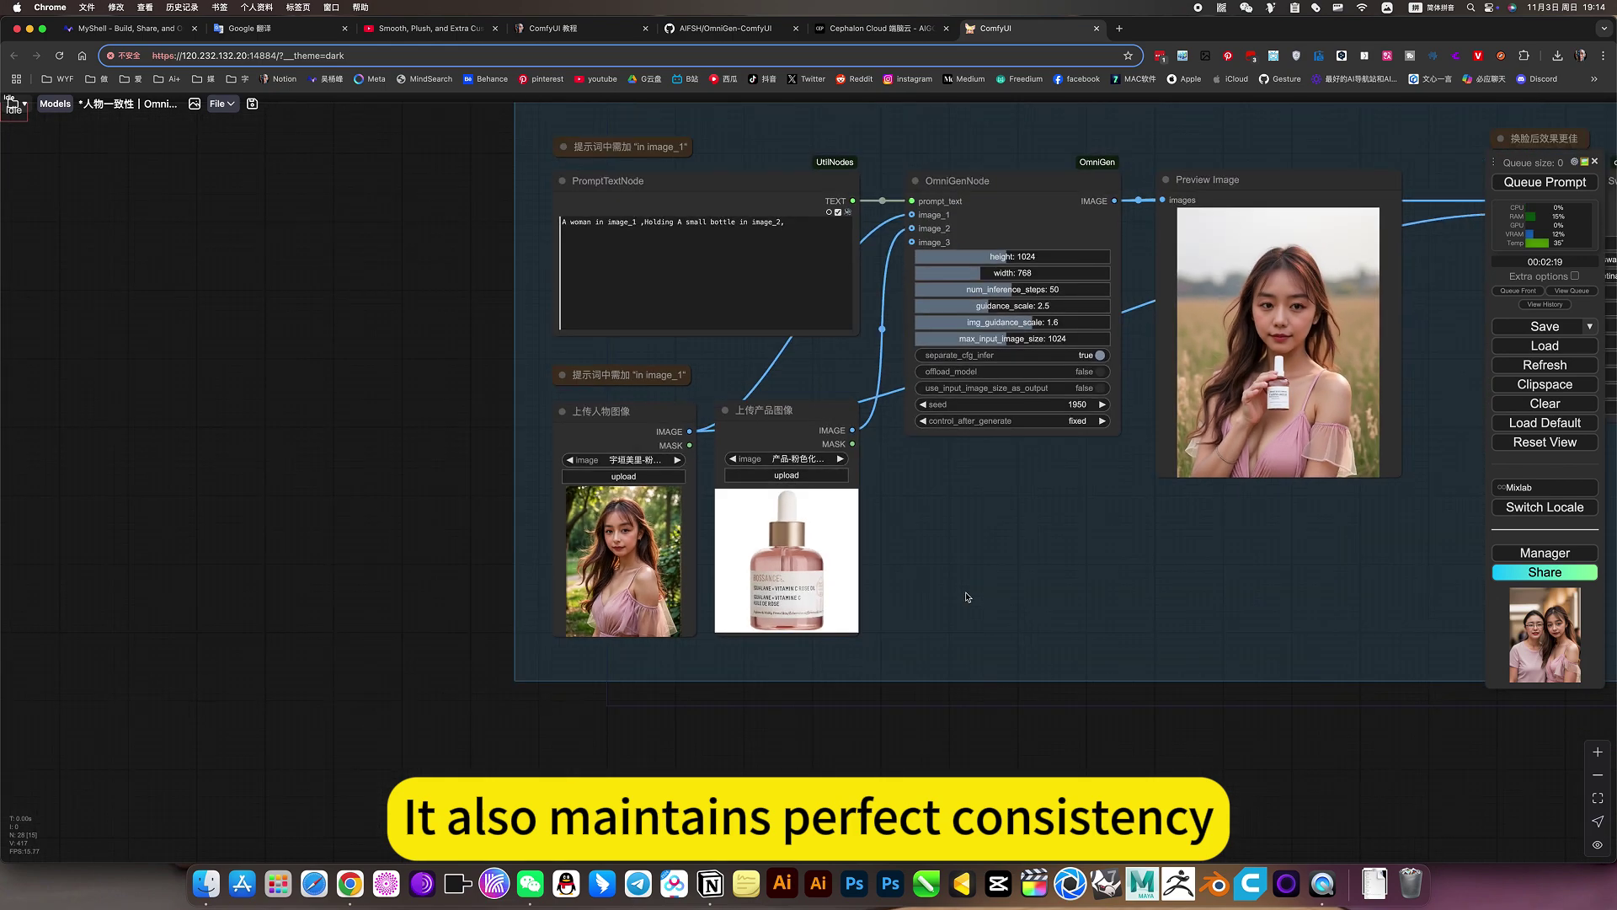
Examine the row of test images below the person-and-product group, checking the bottle's shape and label up close.
drag(1049, 592, 851, 405)
drag(873, 585, 839, 358)
drag(710, 684, 812, 712)
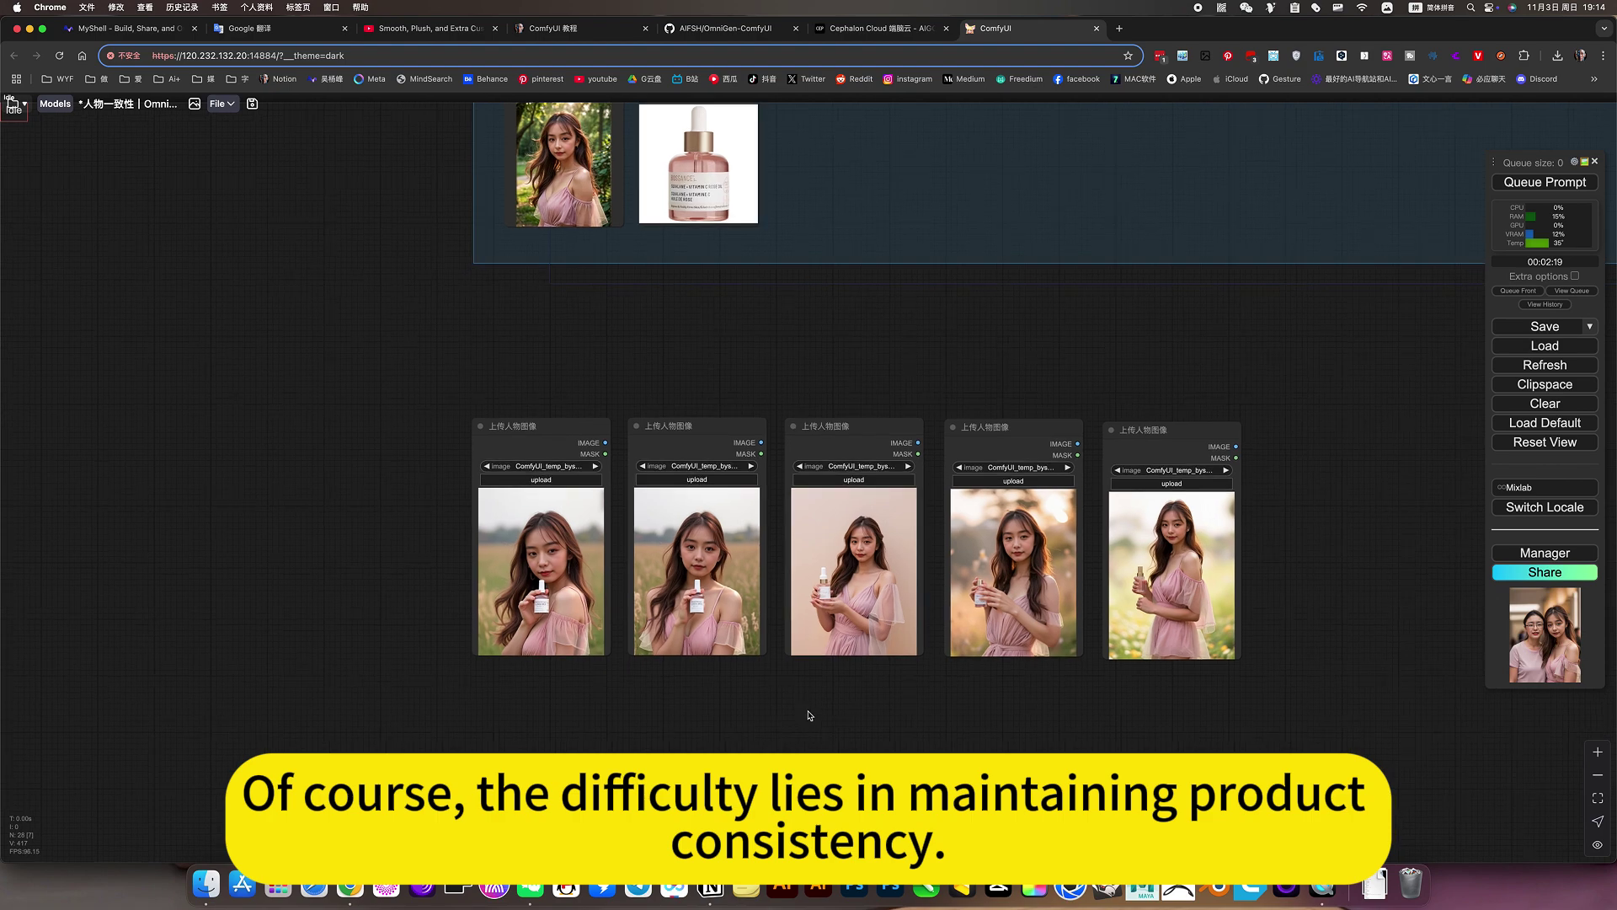
scroll(540, 604, up, 10)
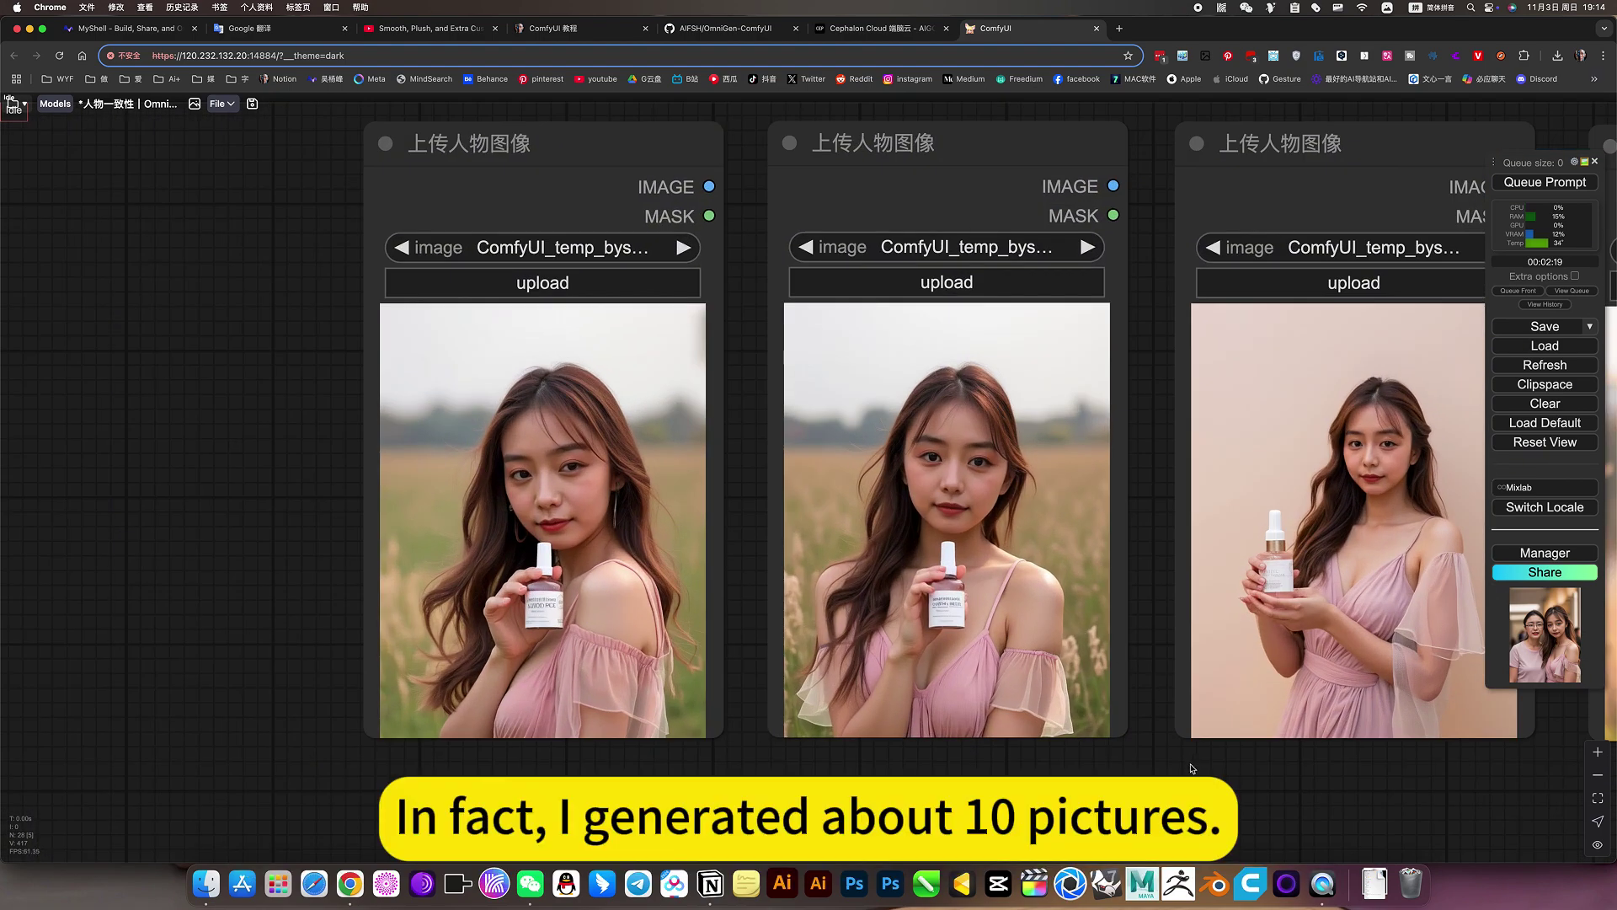
drag(1090, 791, 757, 755)
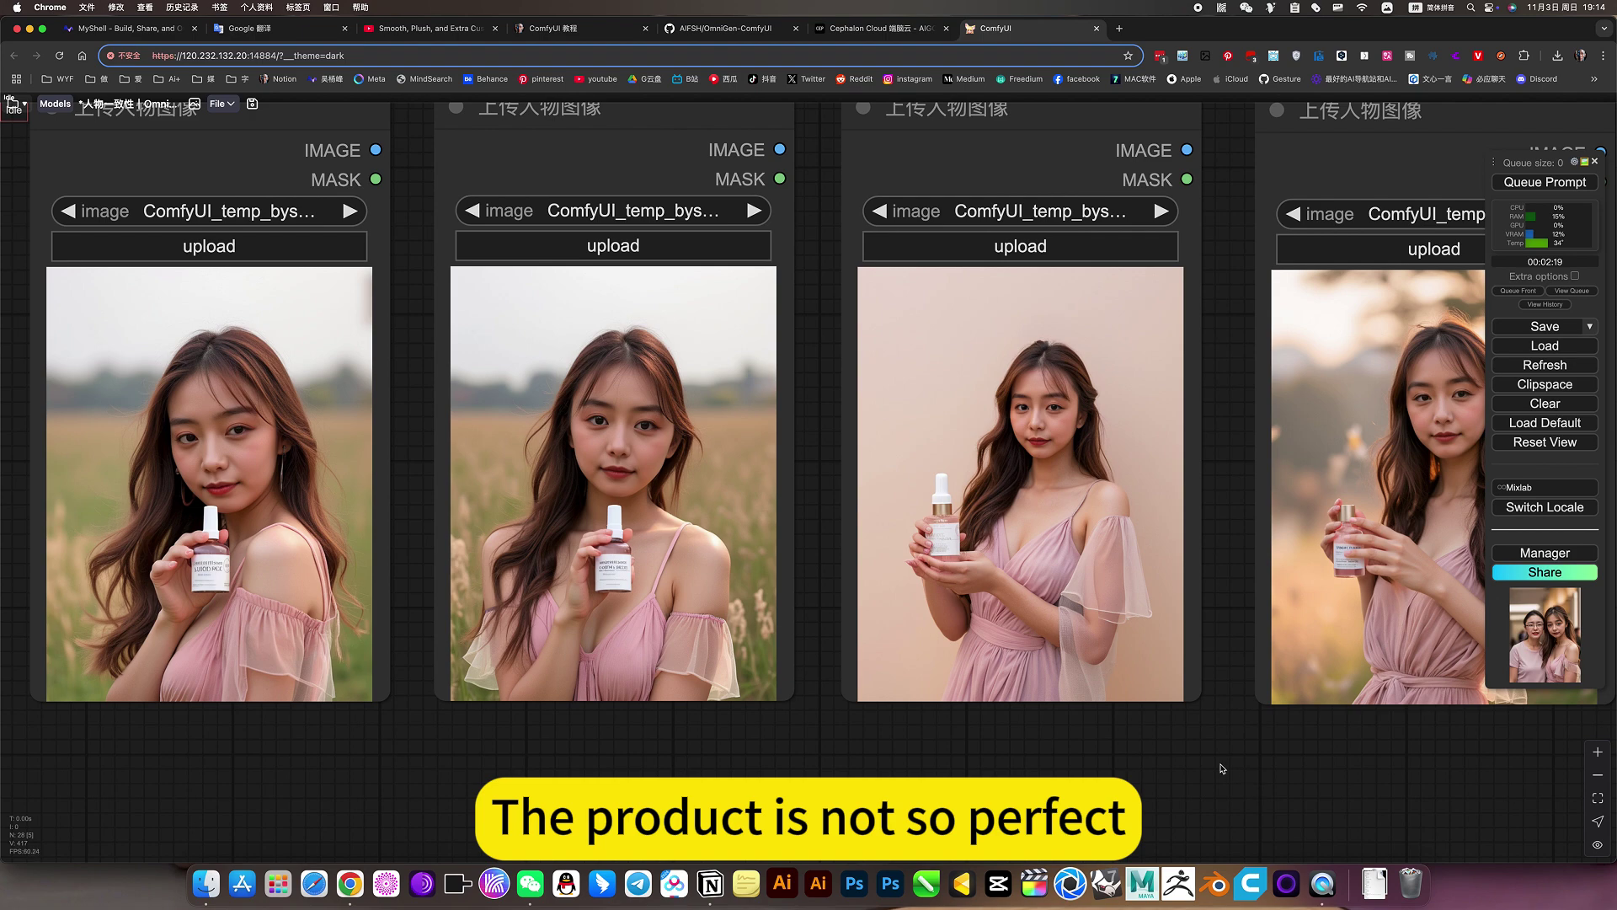
drag(1222, 768, 737, 762)
scroll(918, 580, up, 10)
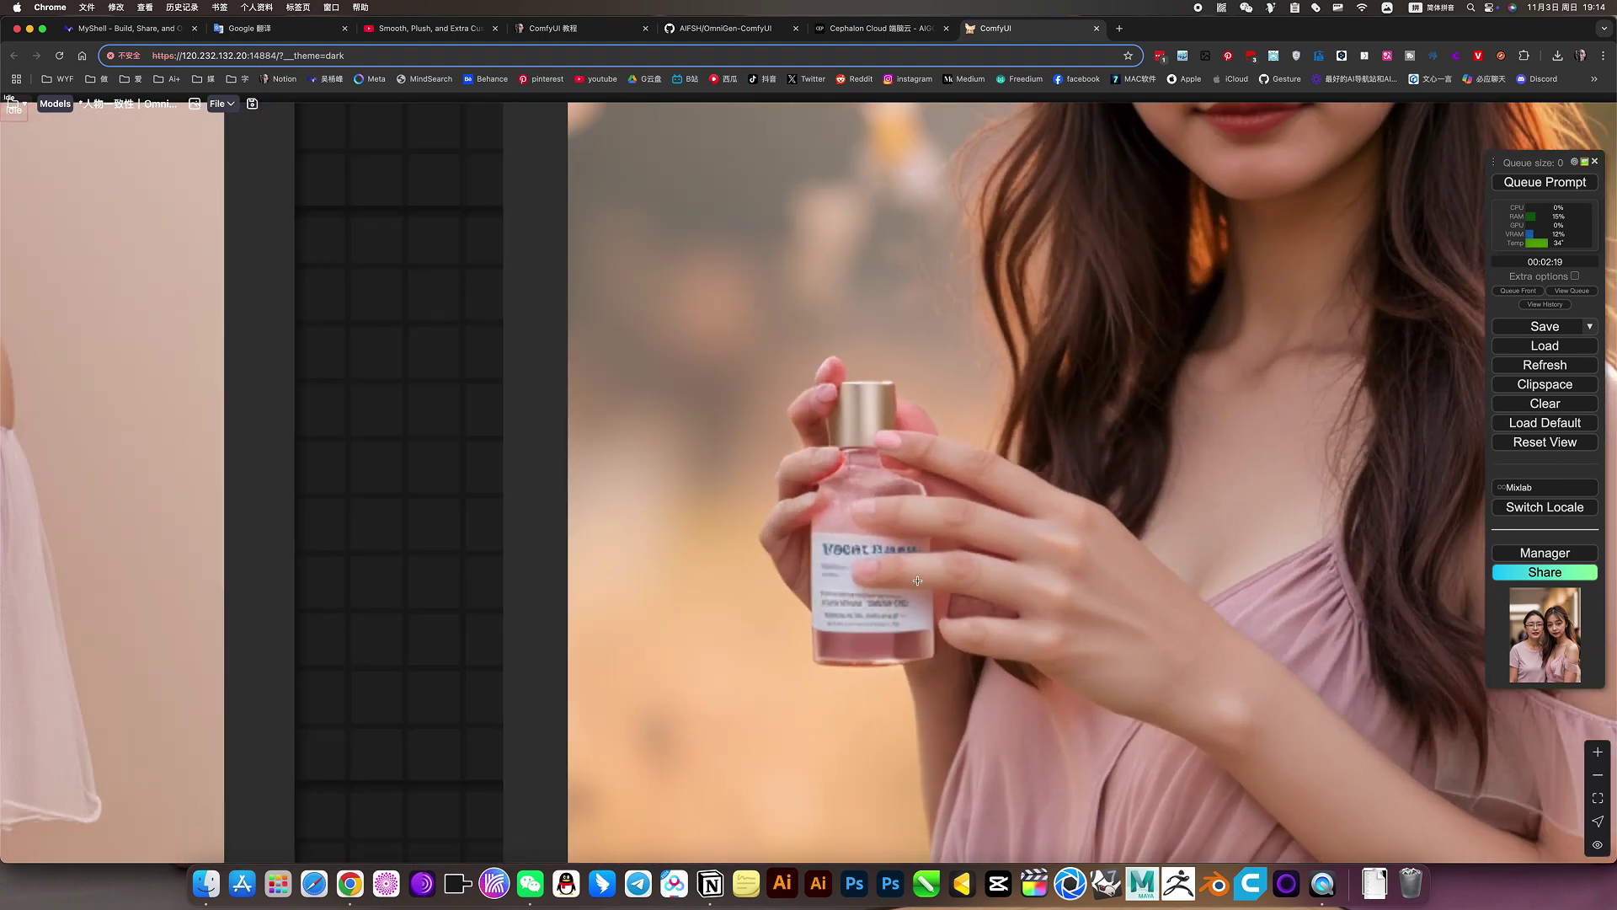
scroll(918, 580, down, 10)
drag(1187, 789, 945, 780)
drag(1356, 378, 1326, 648)
scroll(1346, 498, down, 6)
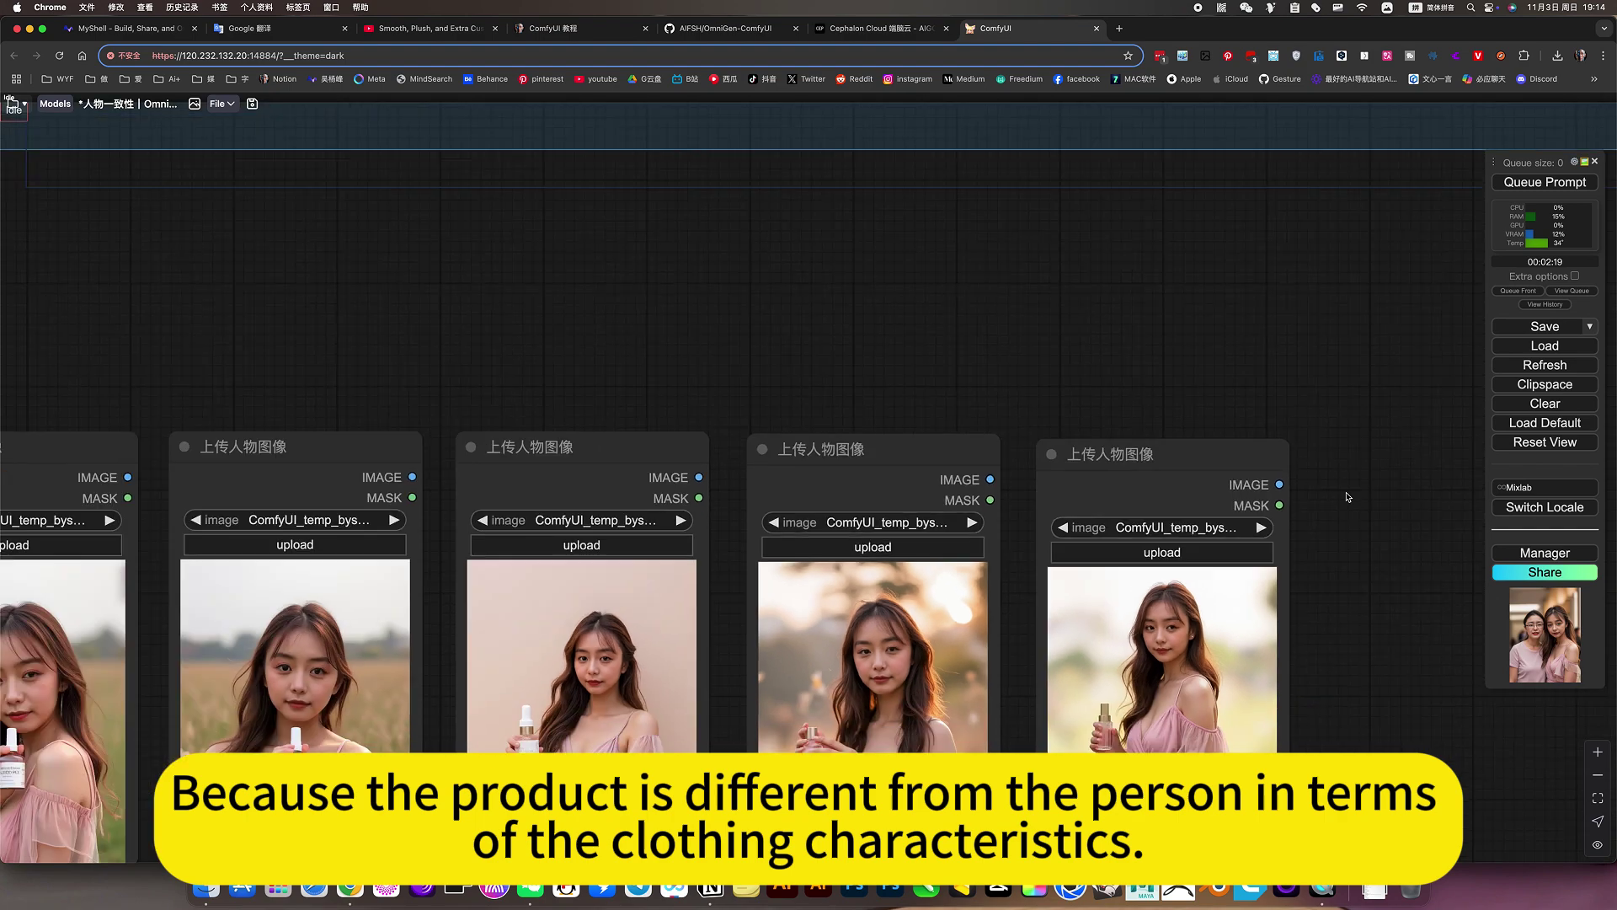
Review the person-and-product group again, then inspect the multi-person group's OmniGen preview against its two uploaded portraits.
drag(897, 359, 1036, 617)
drag(922, 322, 974, 641)
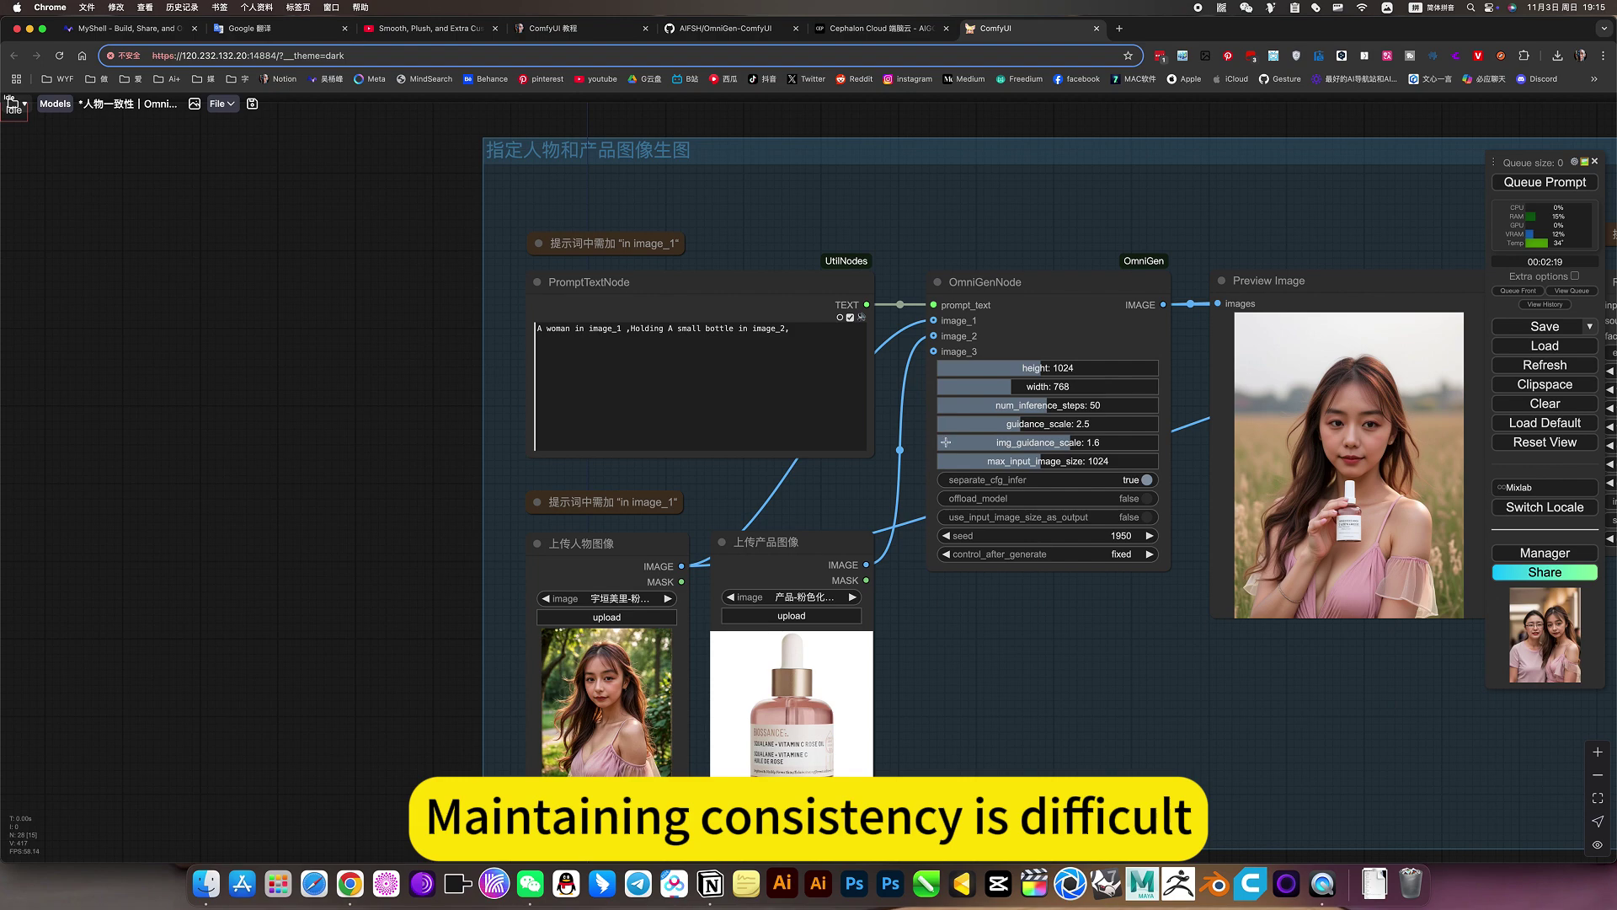
scroll(975, 718, down, 10)
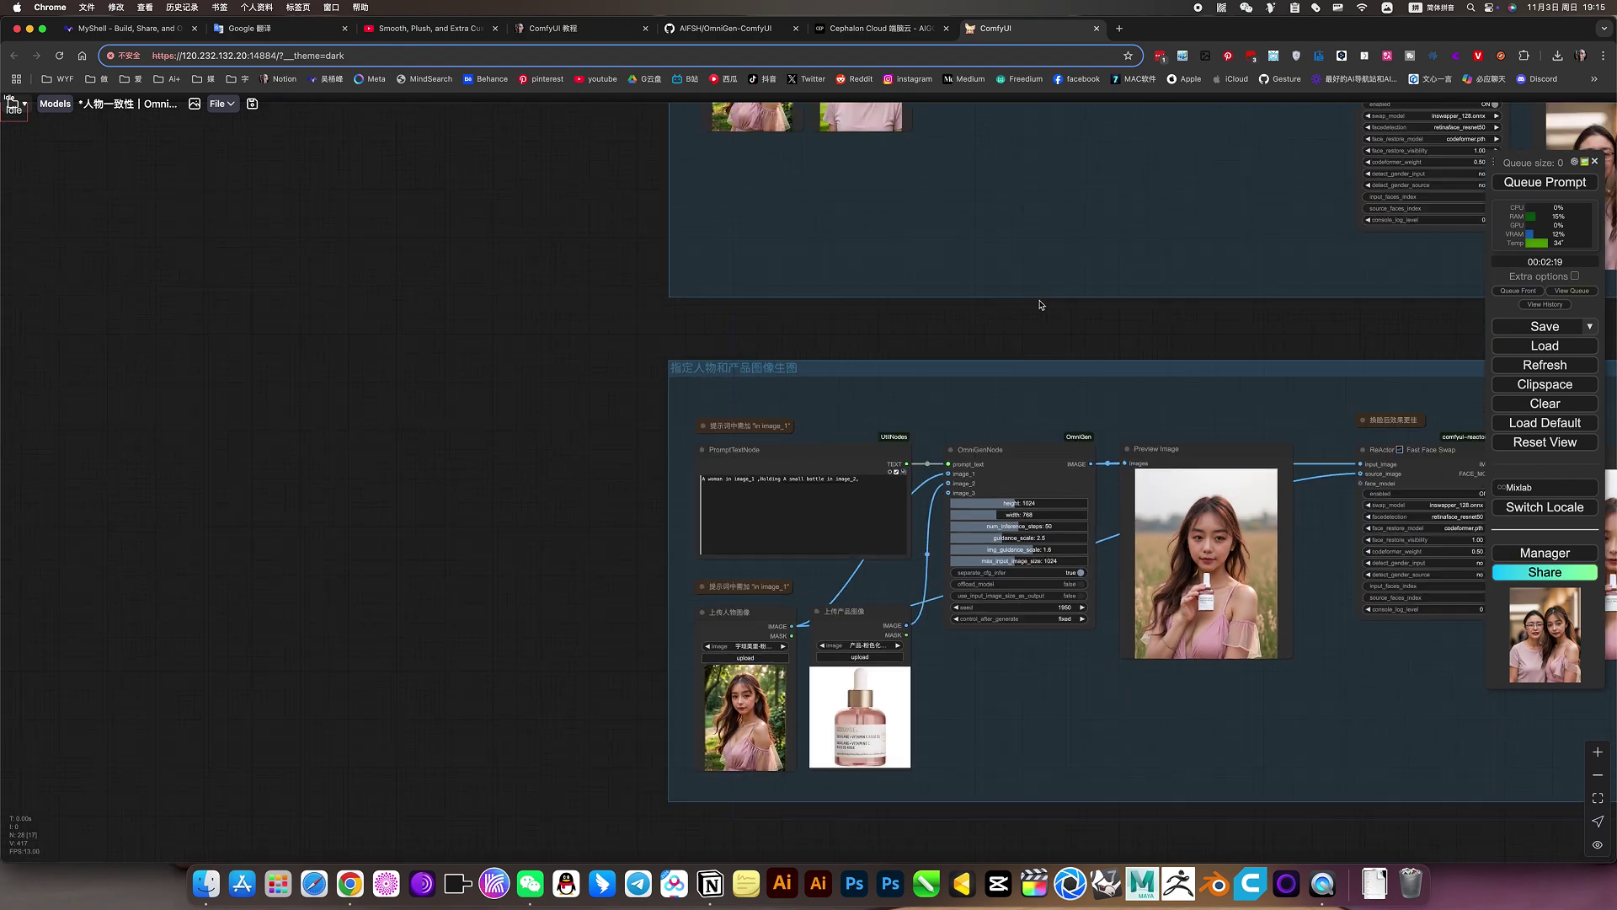
drag(1070, 245, 979, 549)
scroll(960, 374, up, 8)
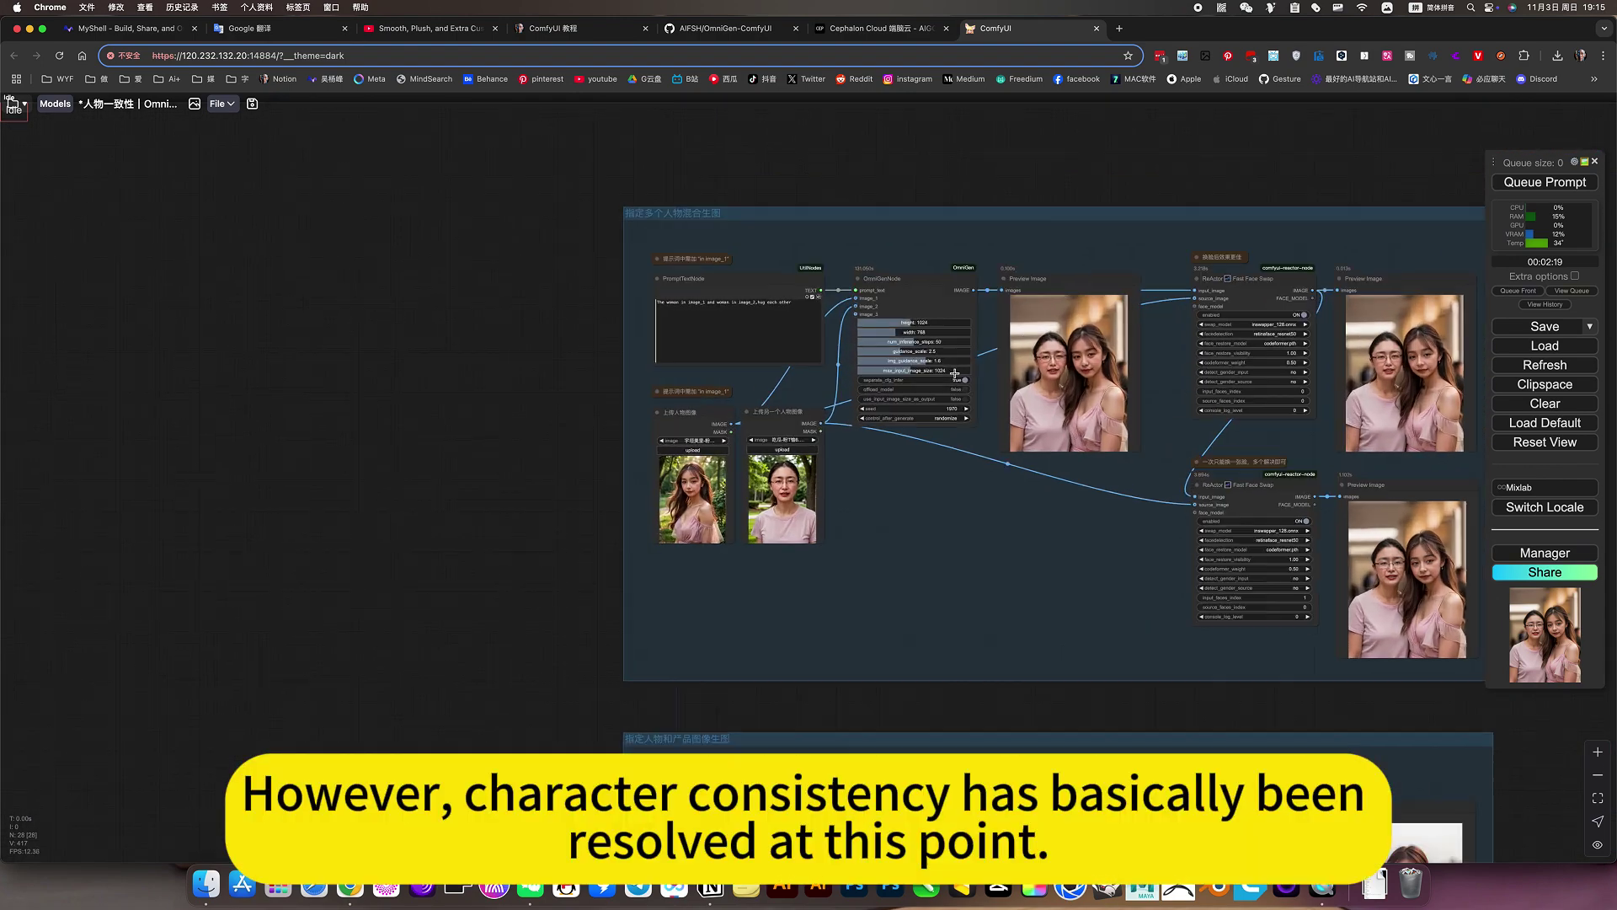
scroll(960, 374, down, 2)
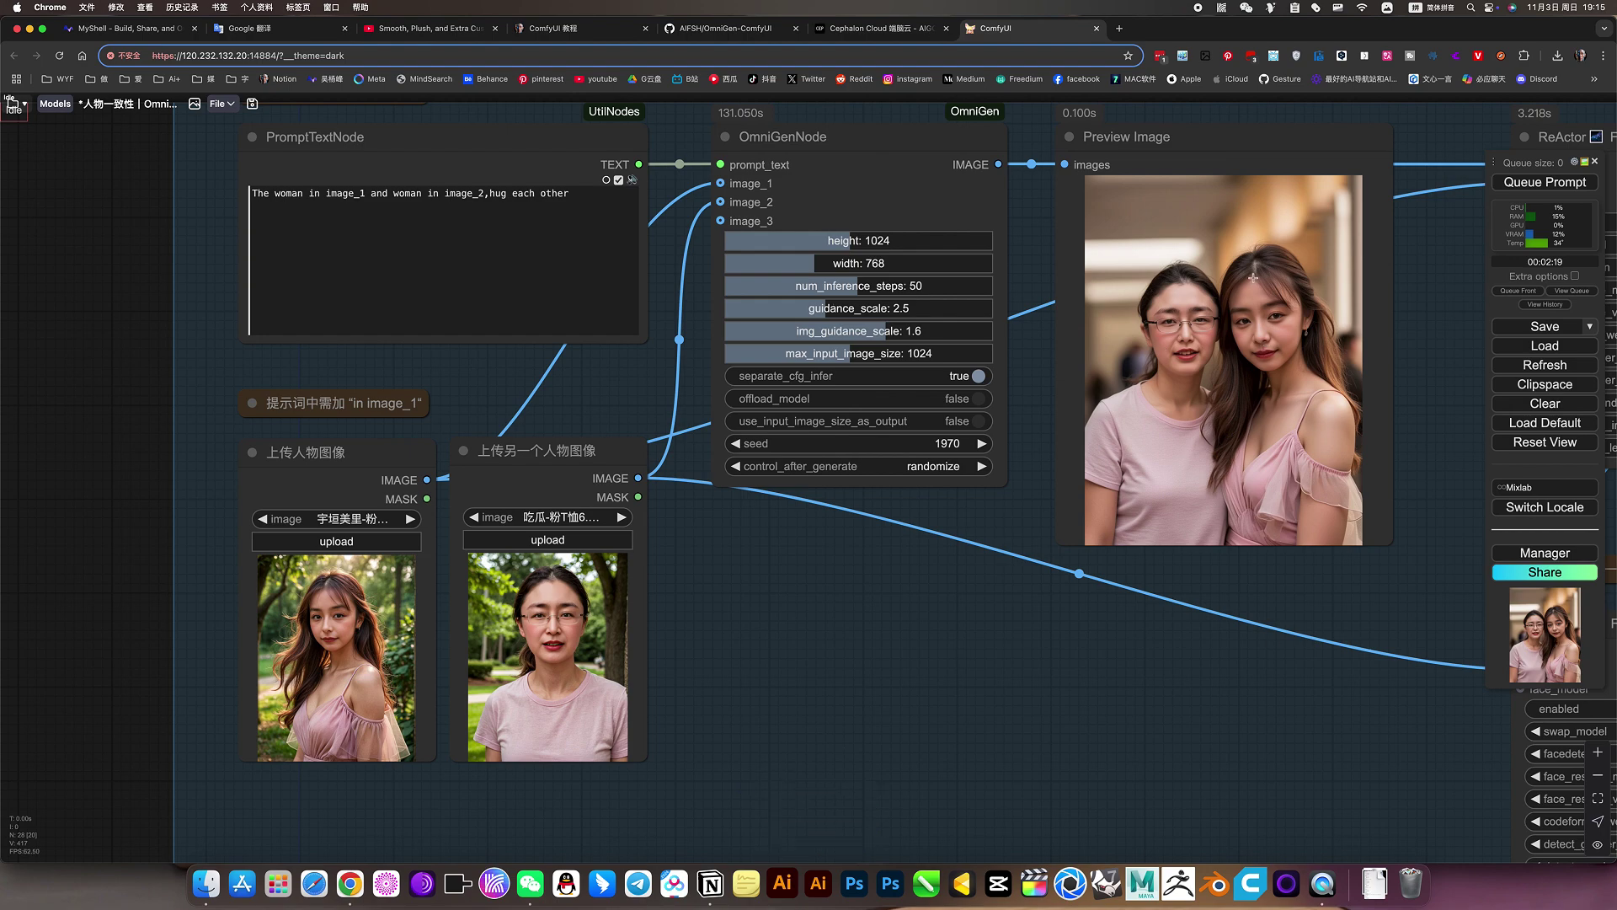
drag(1082, 728, 1088, 798)
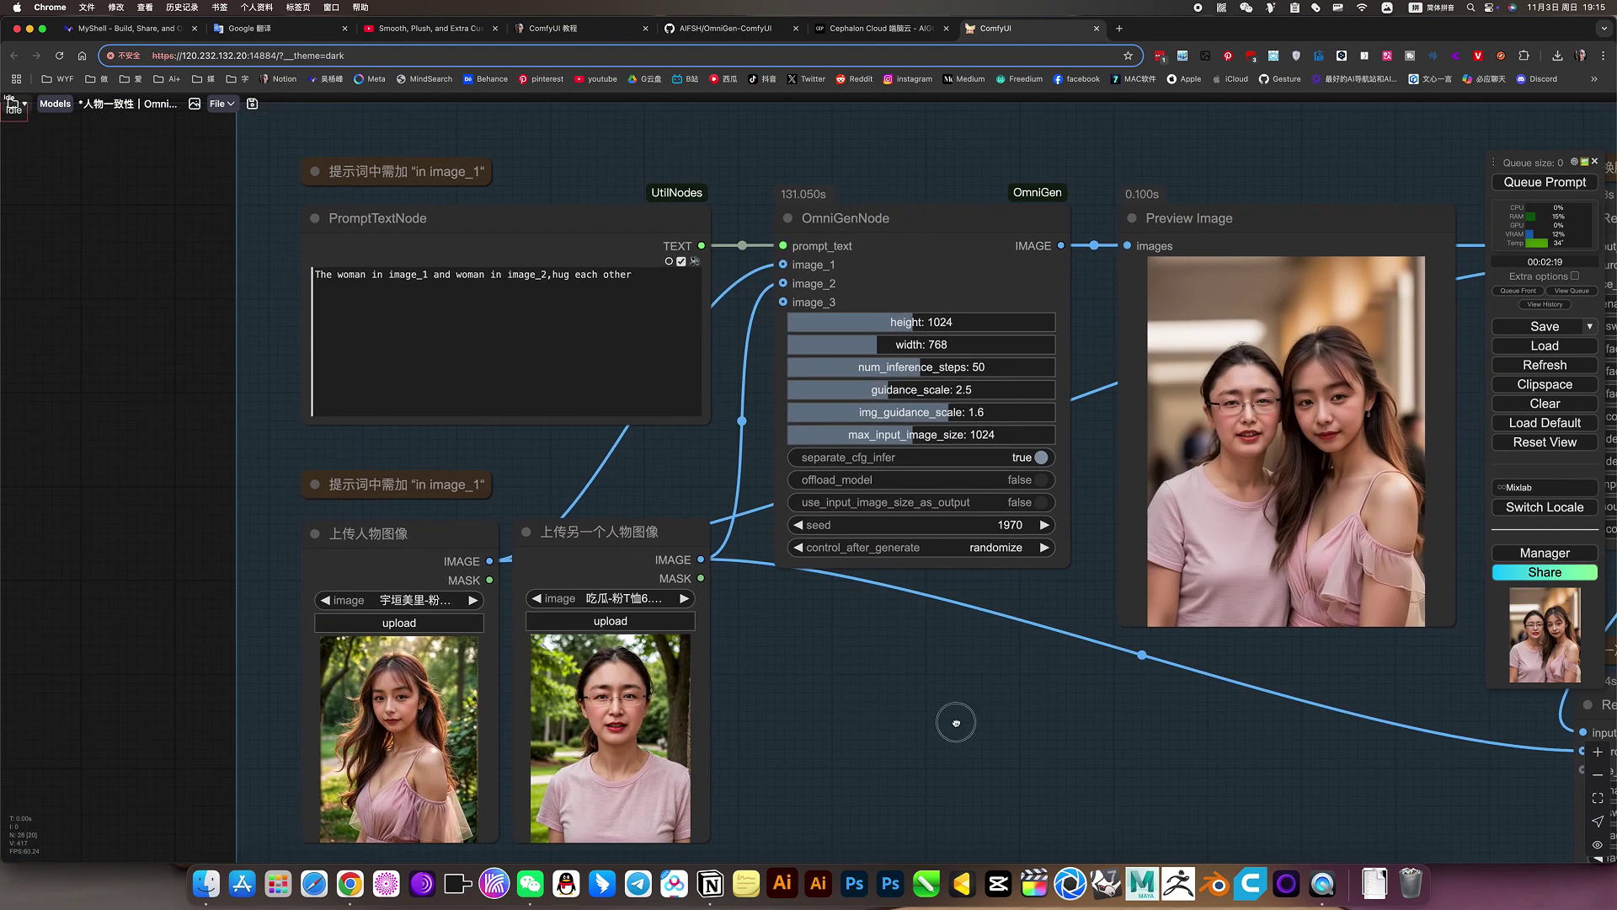
Check the "in image_1" prompt note against OmniGenNode's image inputs and highlight "in image_2" in the multi-person prompt.
drag(957, 725, 1245, 770)
scroll(573, 190, up, 7)
scroll(975, 298, up, 2)
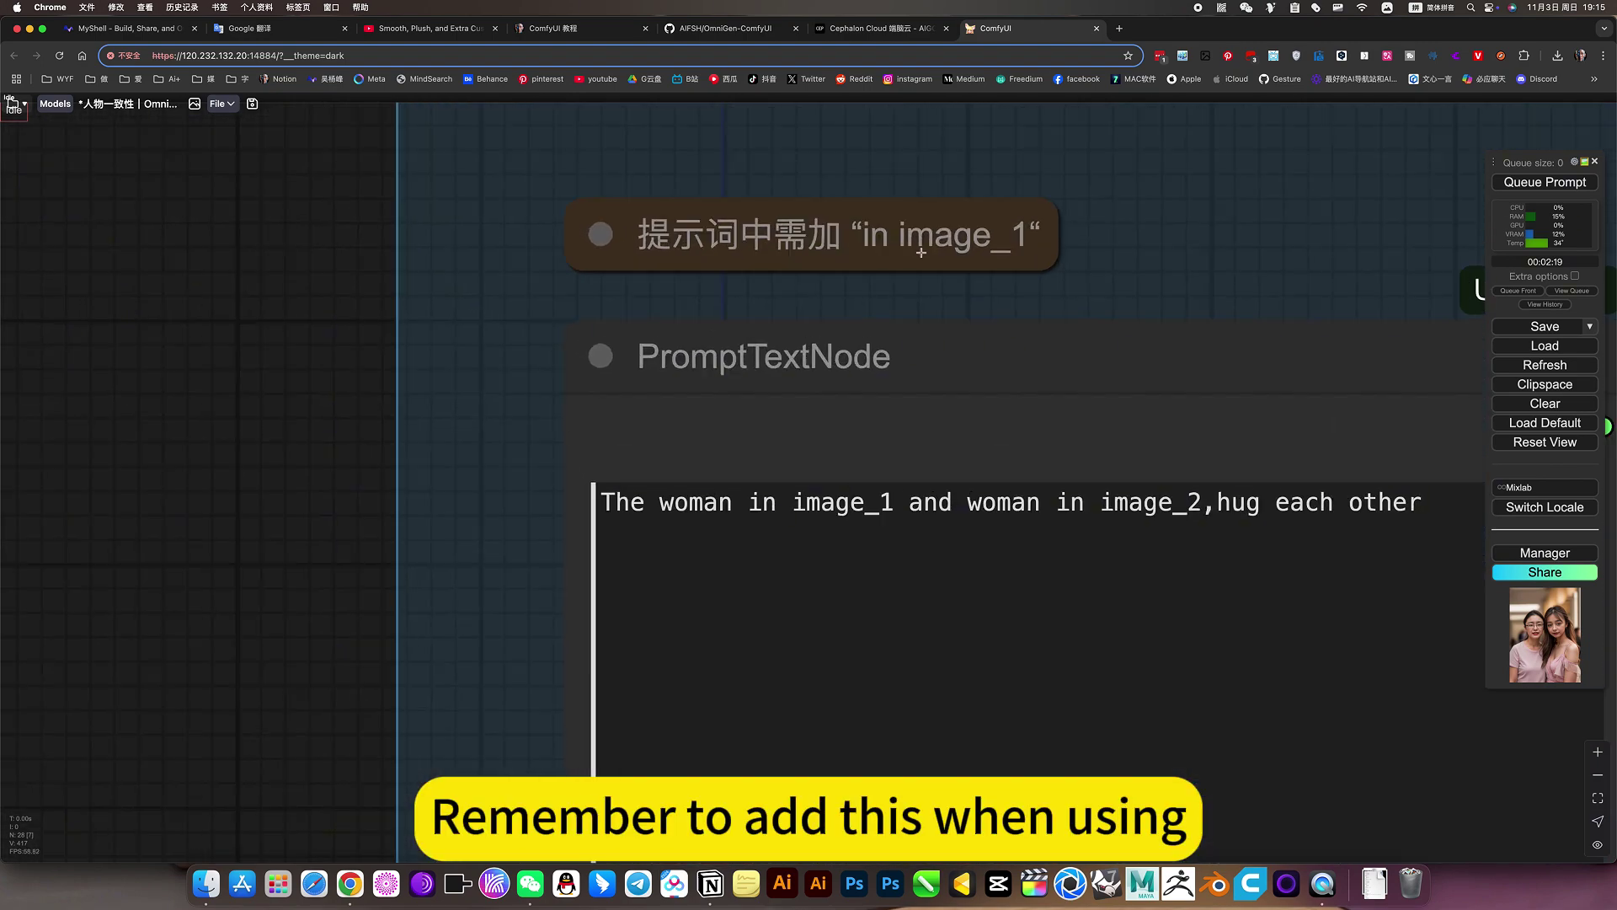
scroll(958, 291, down, 6)
drag(907, 202, 462, 188)
scroll(1041, 395, up, 4)
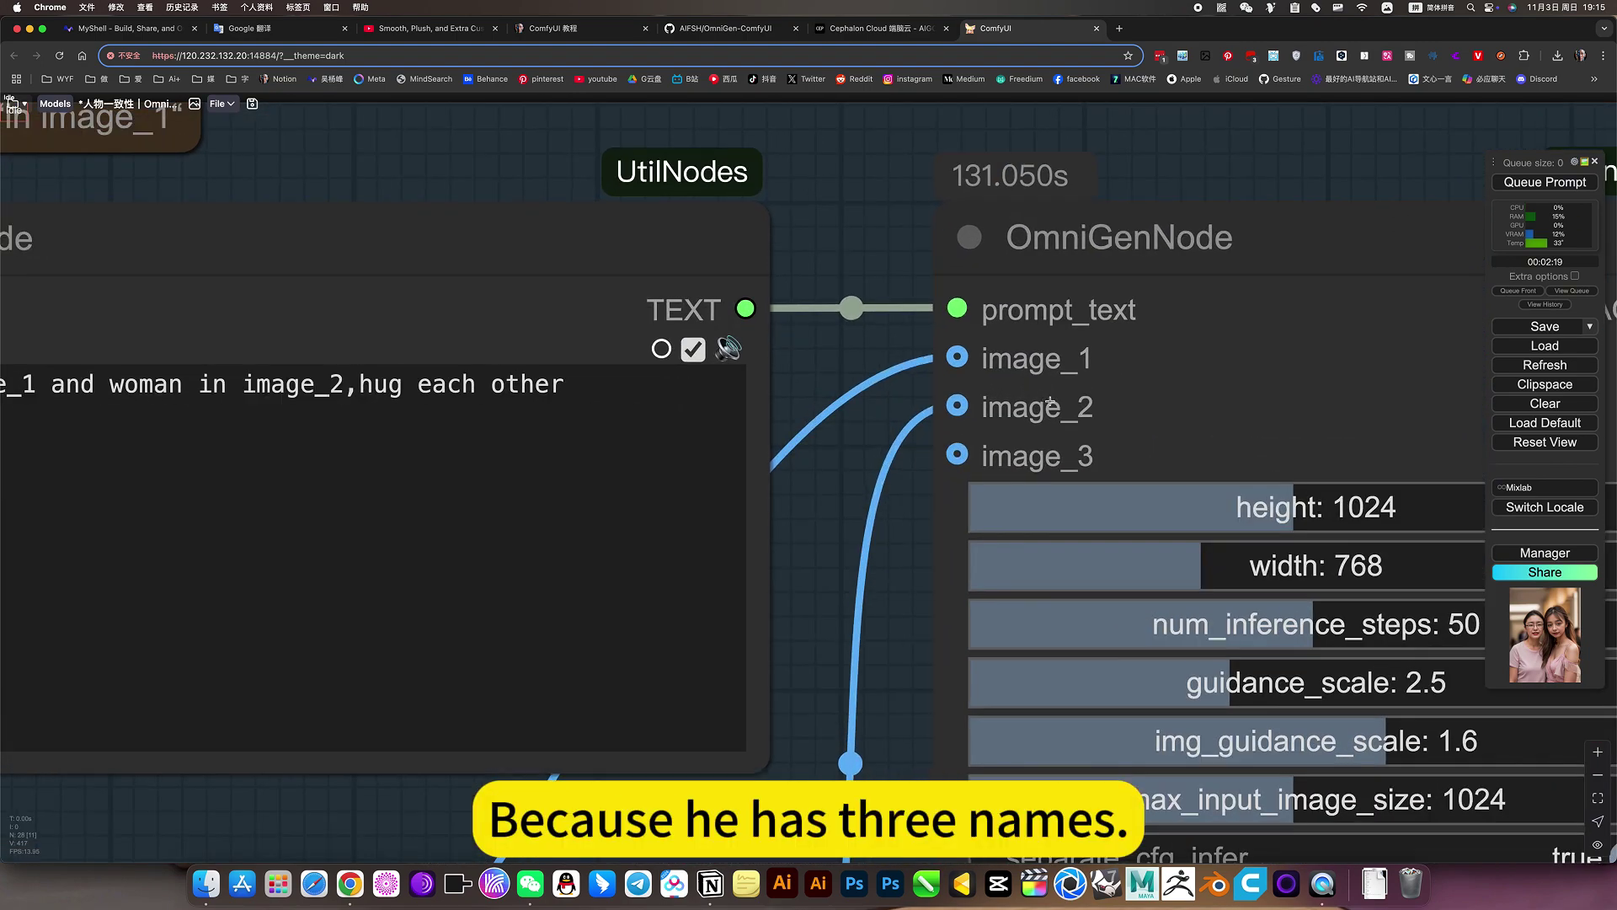
scroll(1015, 377, down, 4)
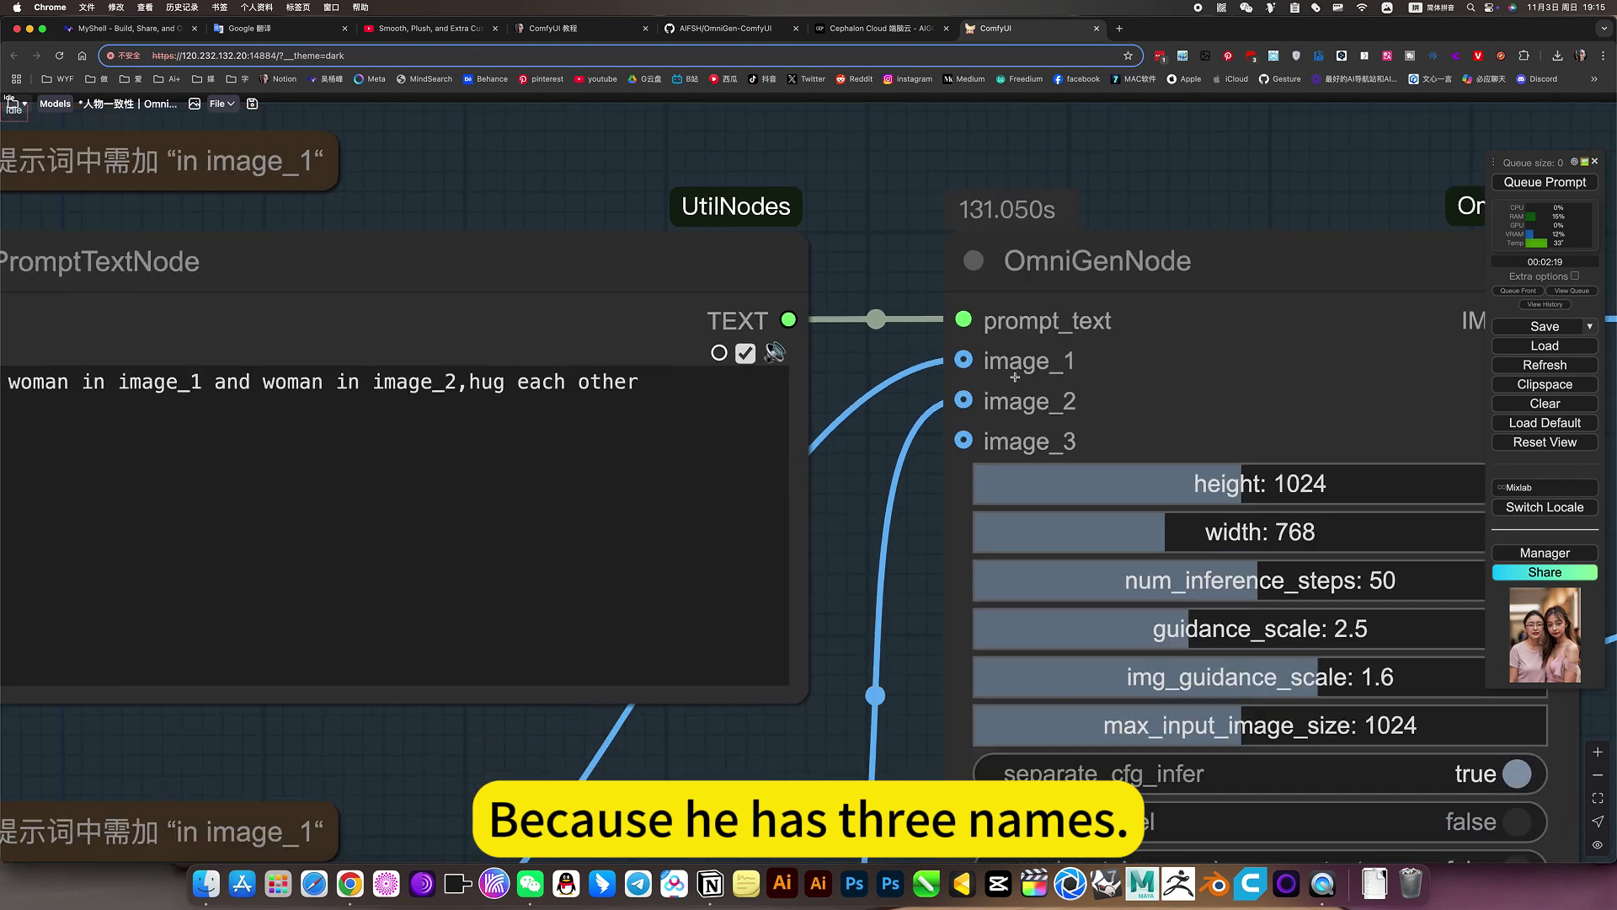
mouse_move(596, 383)
mouse_down()
mouse_move(459, 389)
mouse_move(592, 384)
mouse_up()
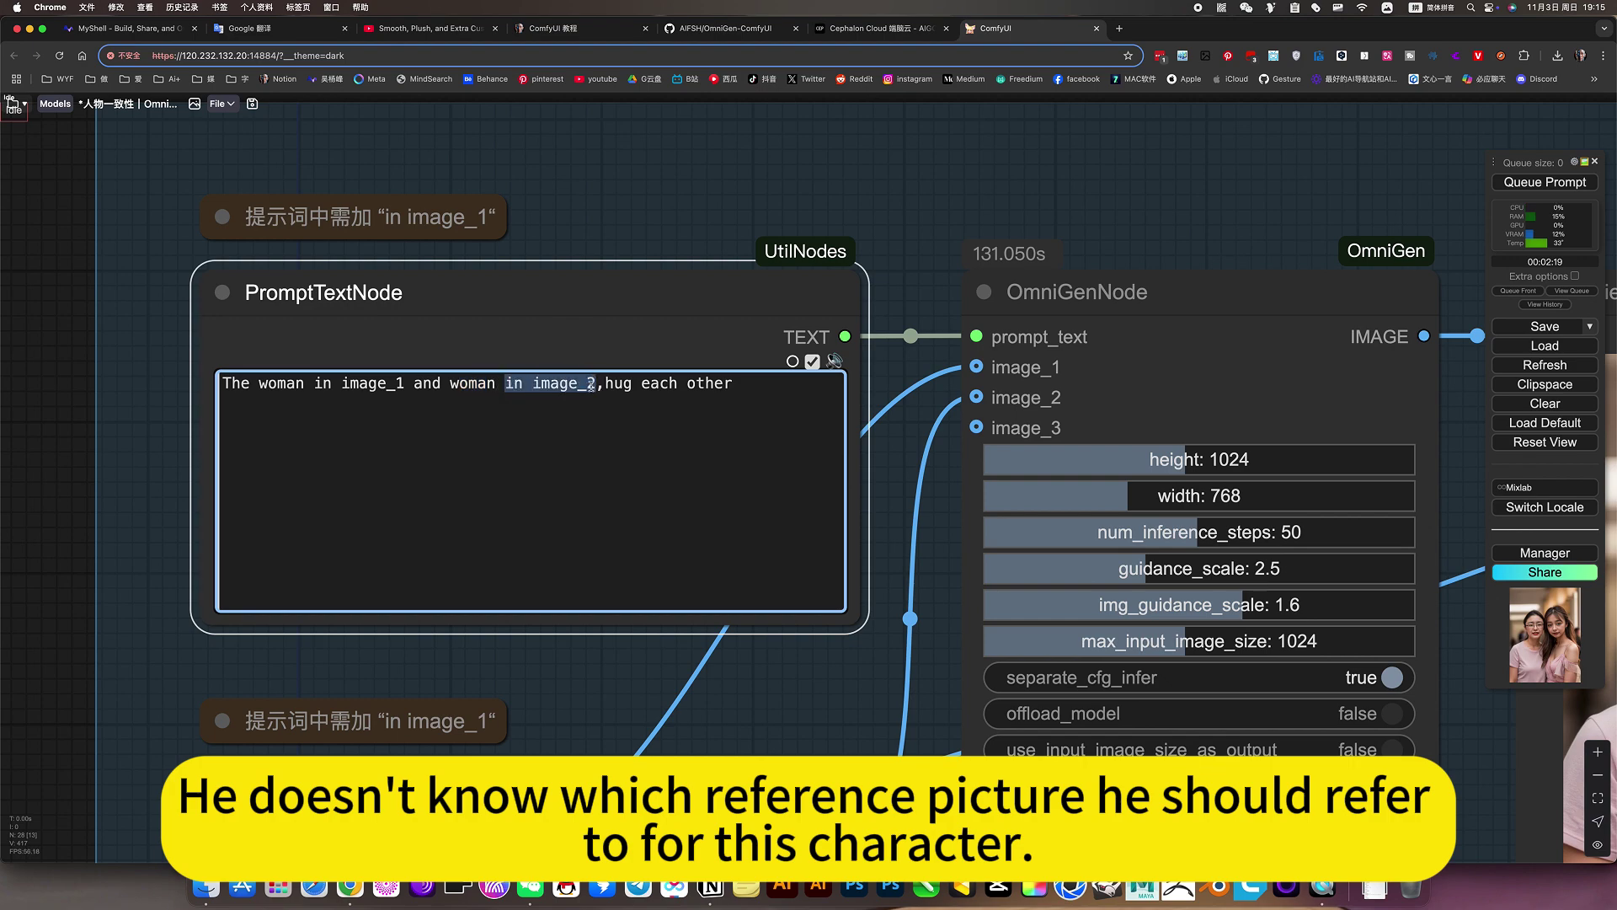
scroll(864, 705, down, 5)
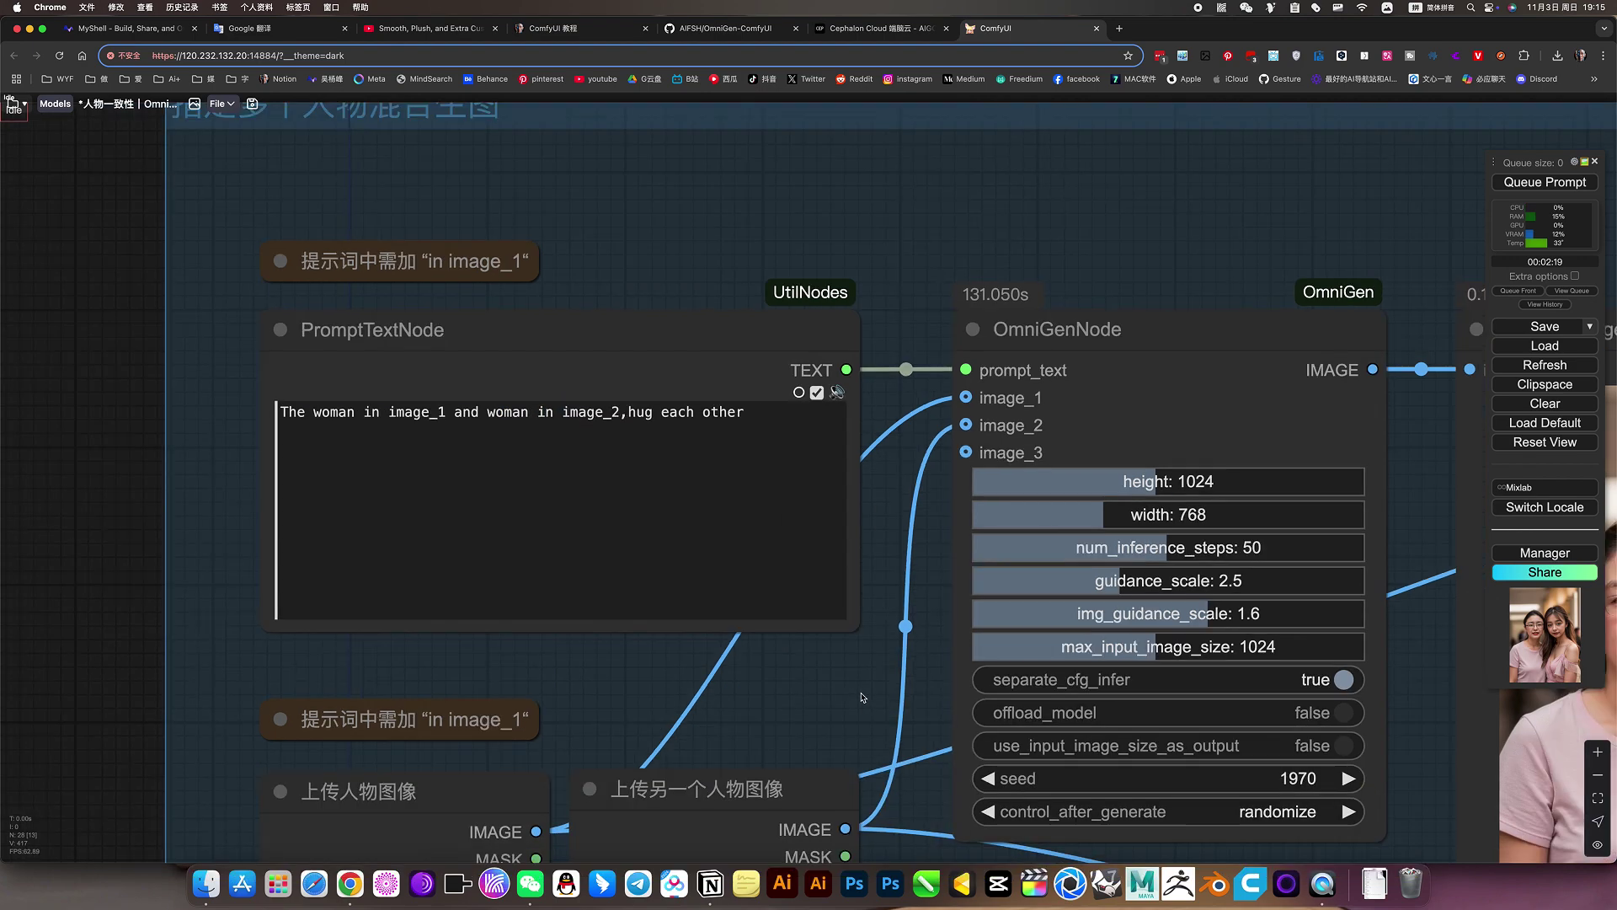